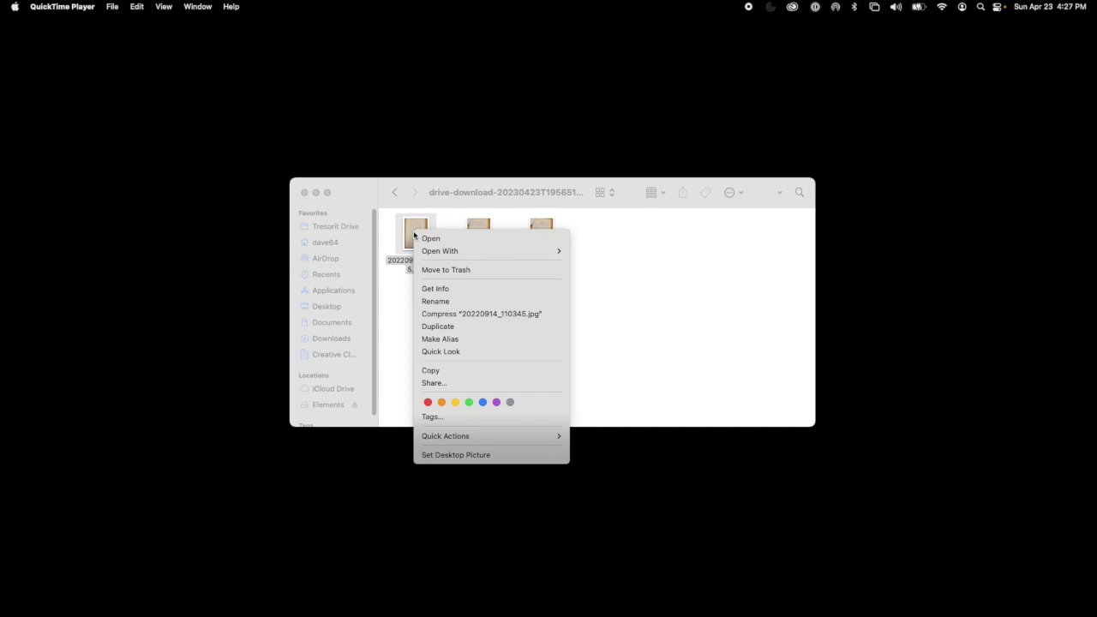
Open 20220914_110345.jpg in GIMP-2.10 and fit the program window within the screen with the whole page in view.
mouse_move(559, 253)
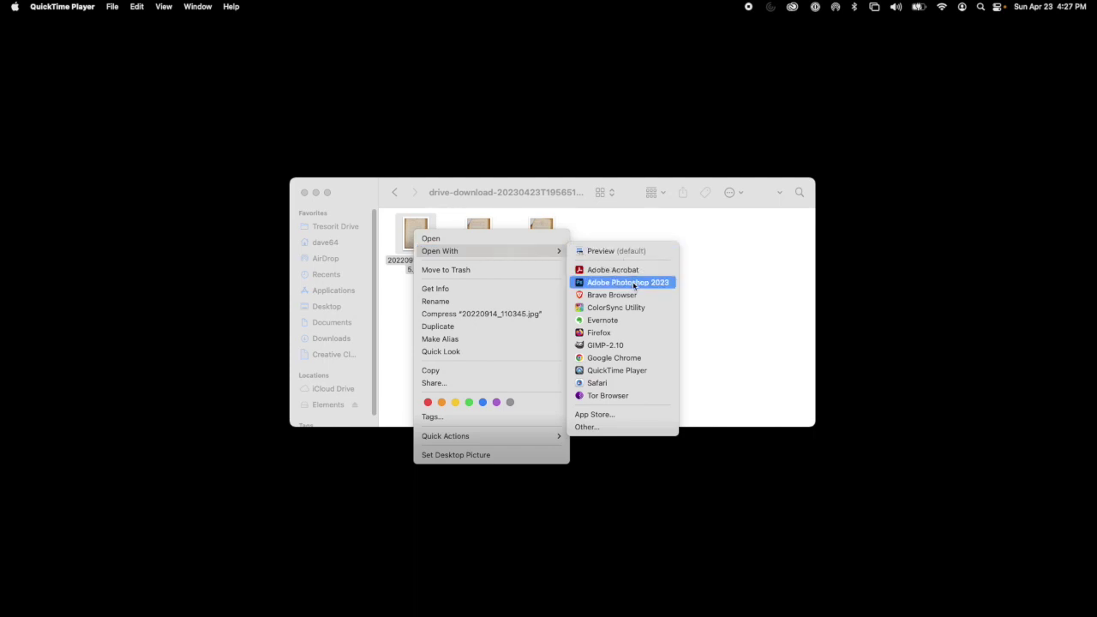
click(617, 345)
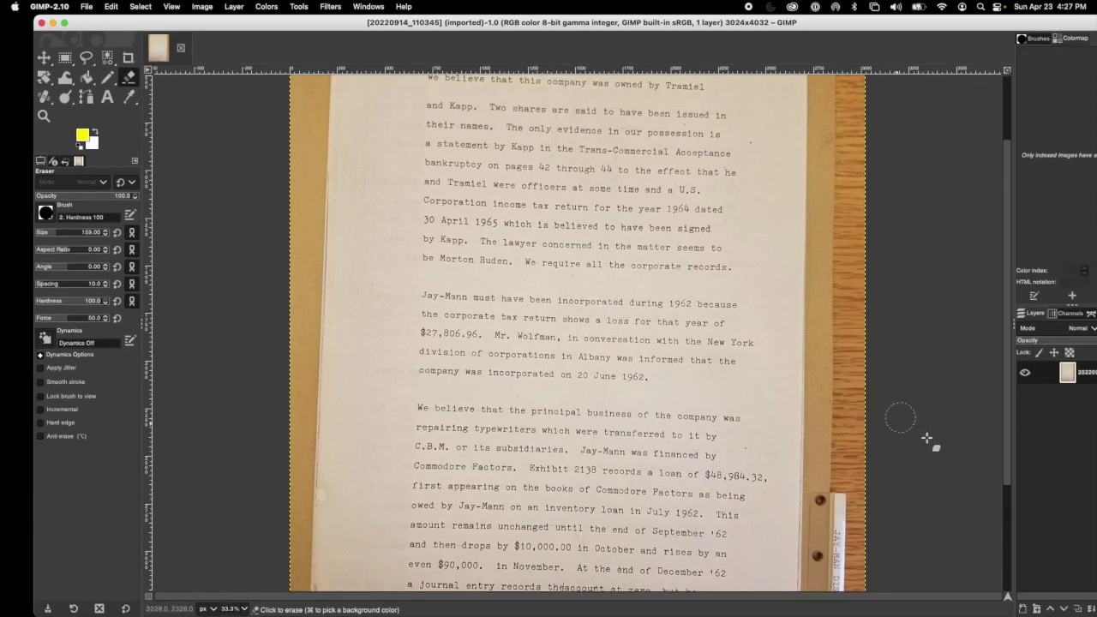
click(64, 23)
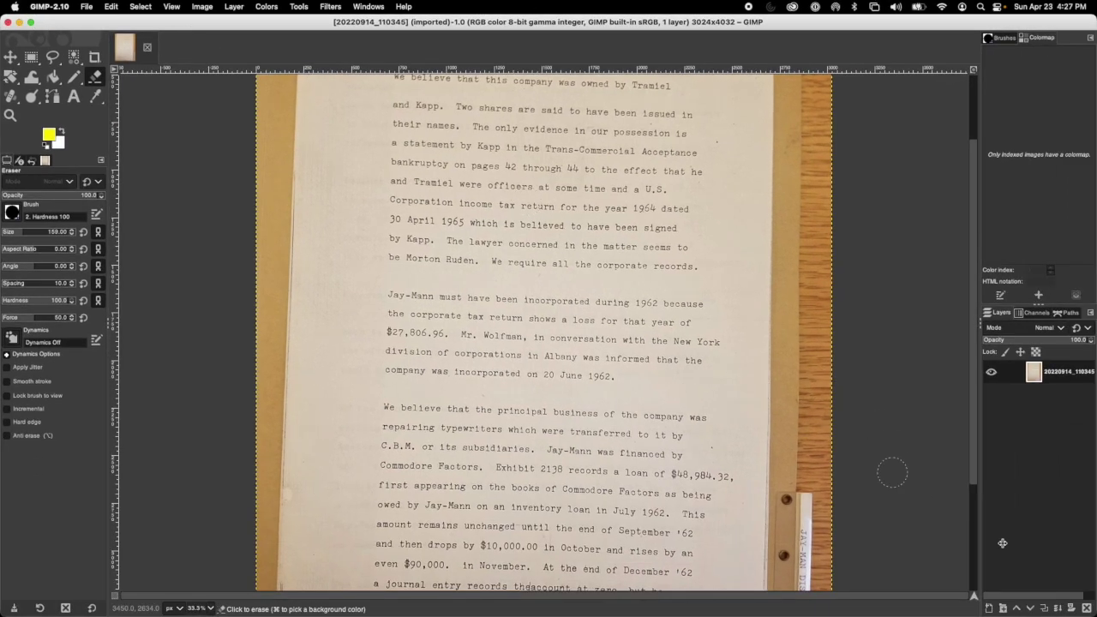
drag(1088, 614, 1088, 585)
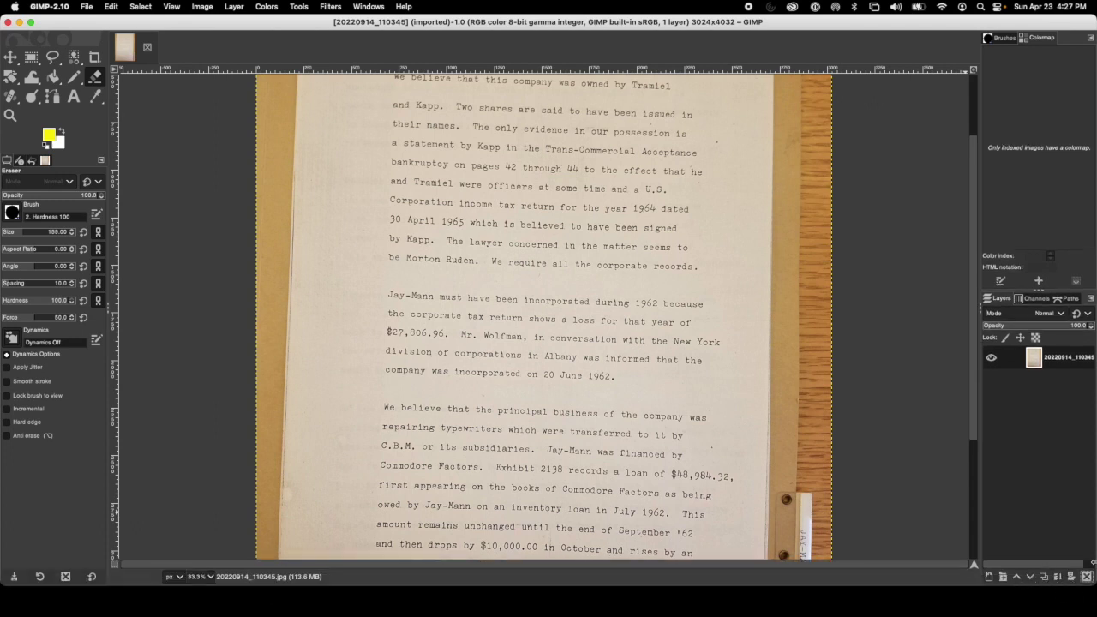
drag(1093, 553, 1051, 553)
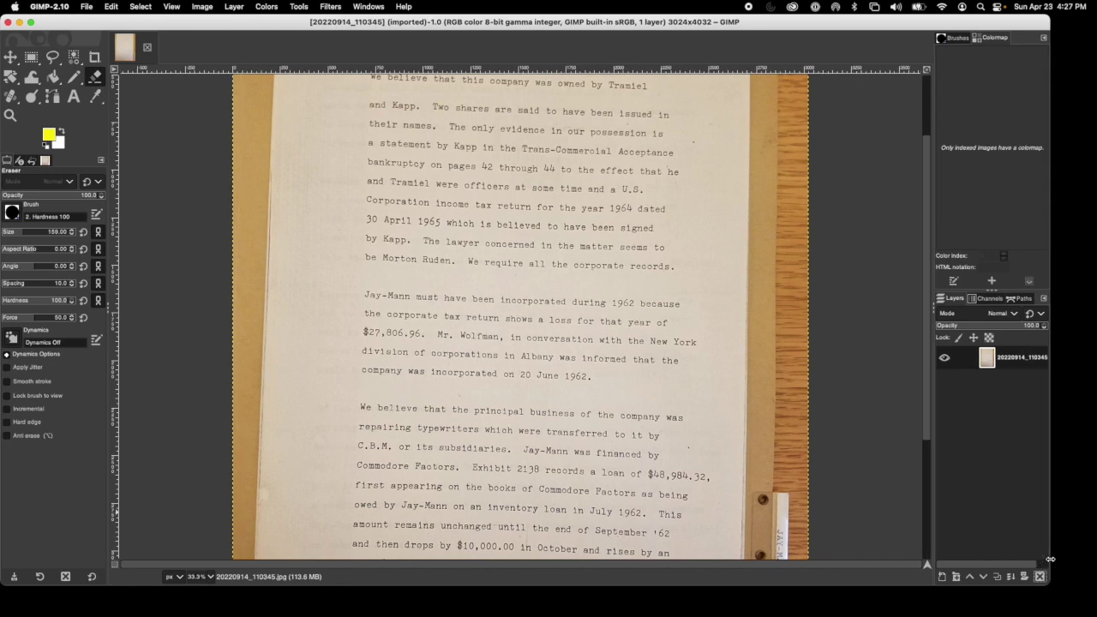
scroll(629, 313, down, 2)
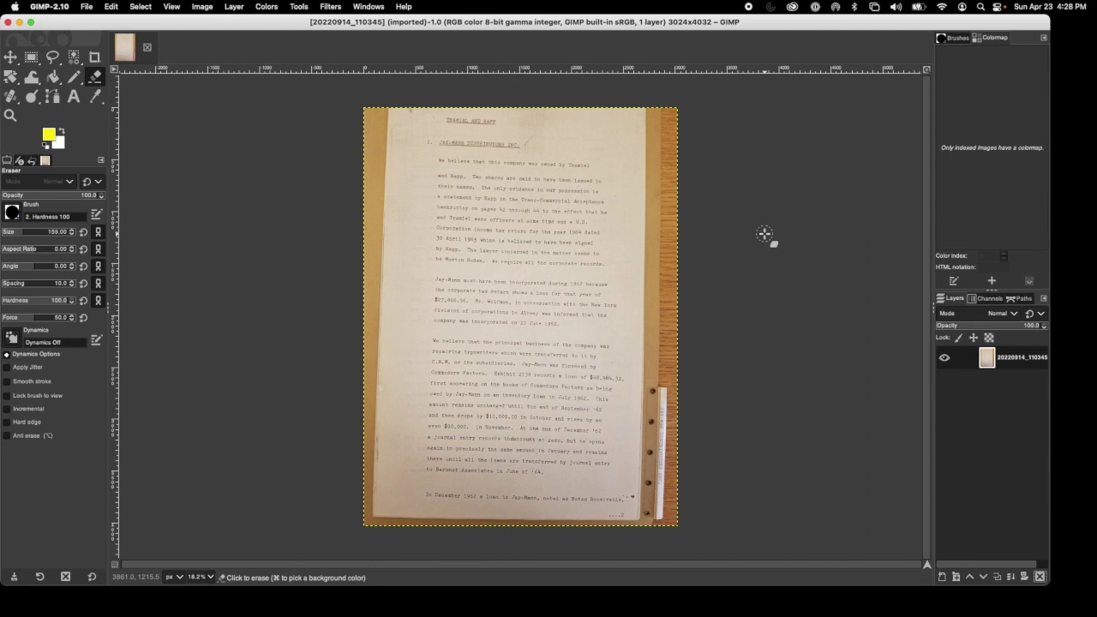
Show the grid over the image and rotate the layer by -1.00 degrees to straighten the page.
click(169, 7)
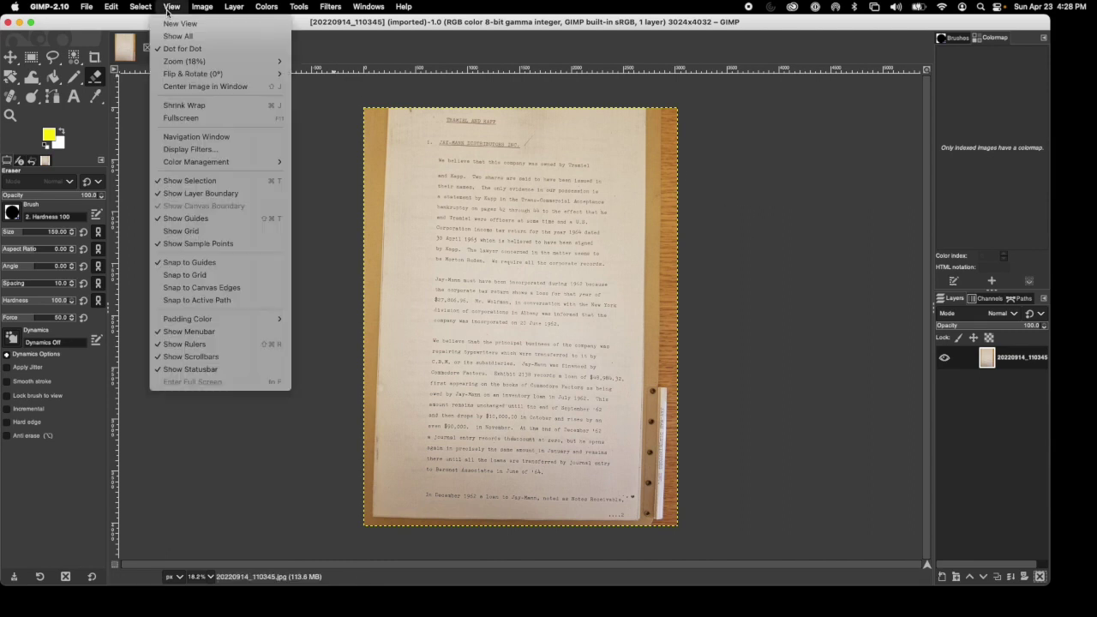
click(178, 229)
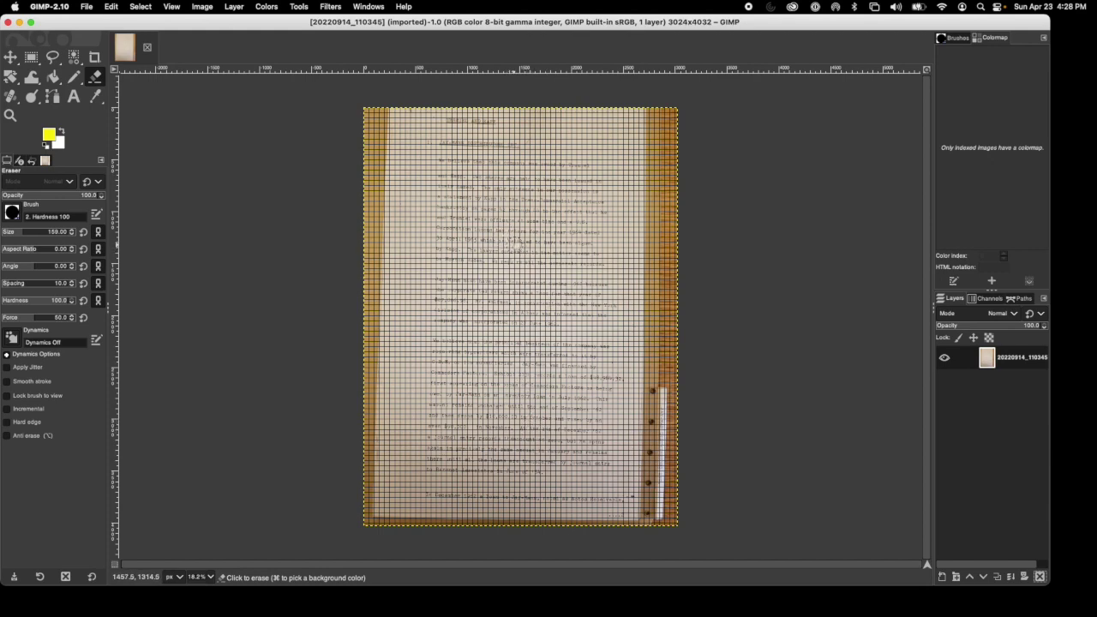
click(298, 7)
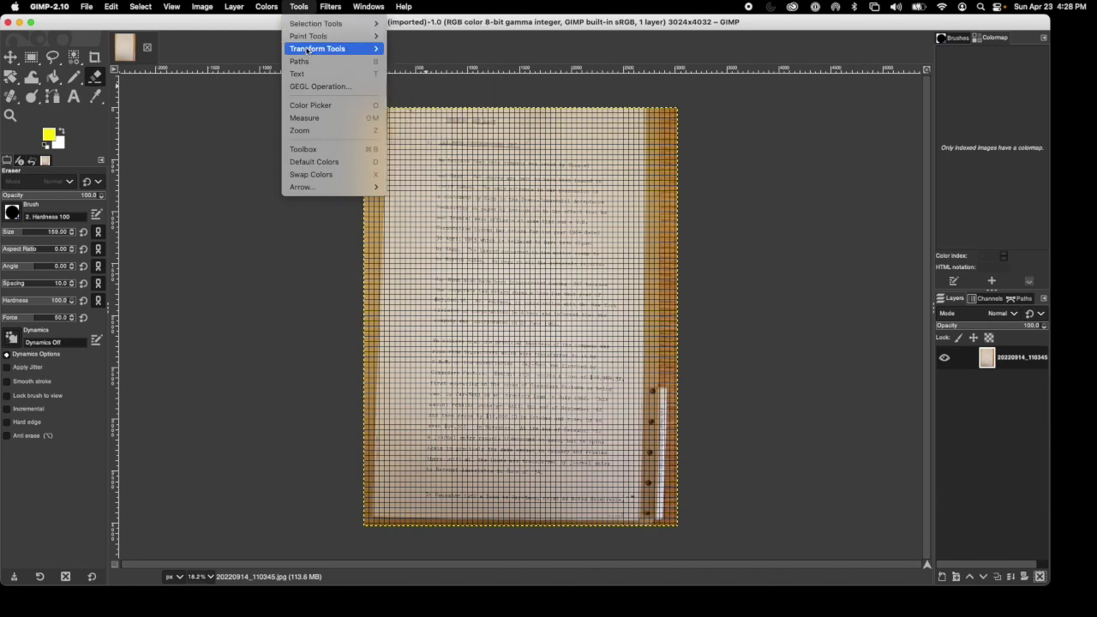
mouse_move(310, 49)
click(440, 86)
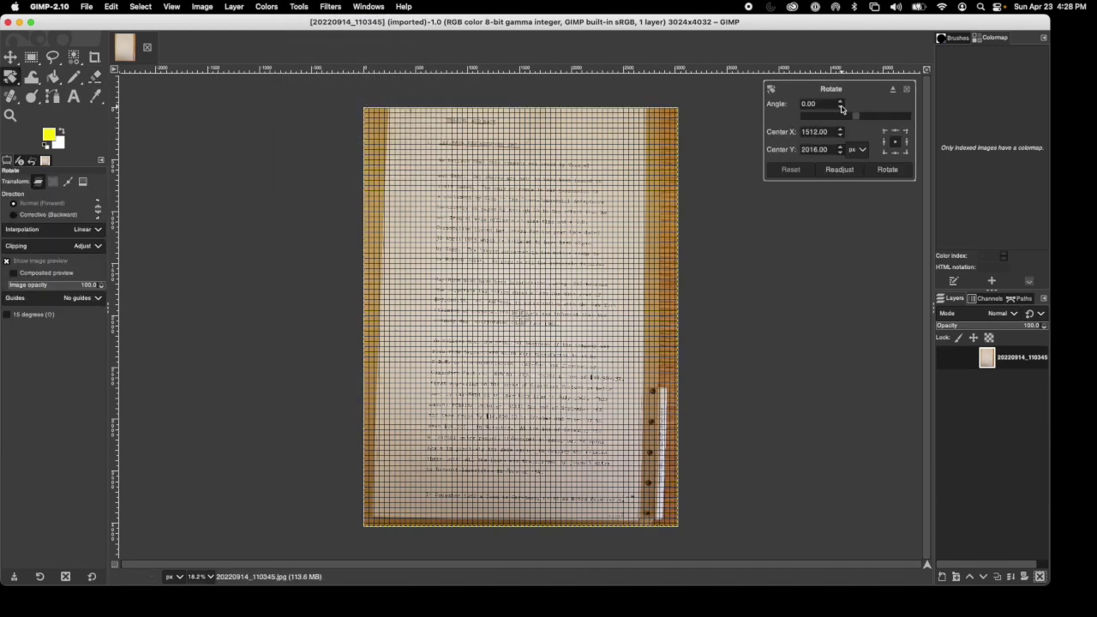
scroll(841, 108, down, 8)
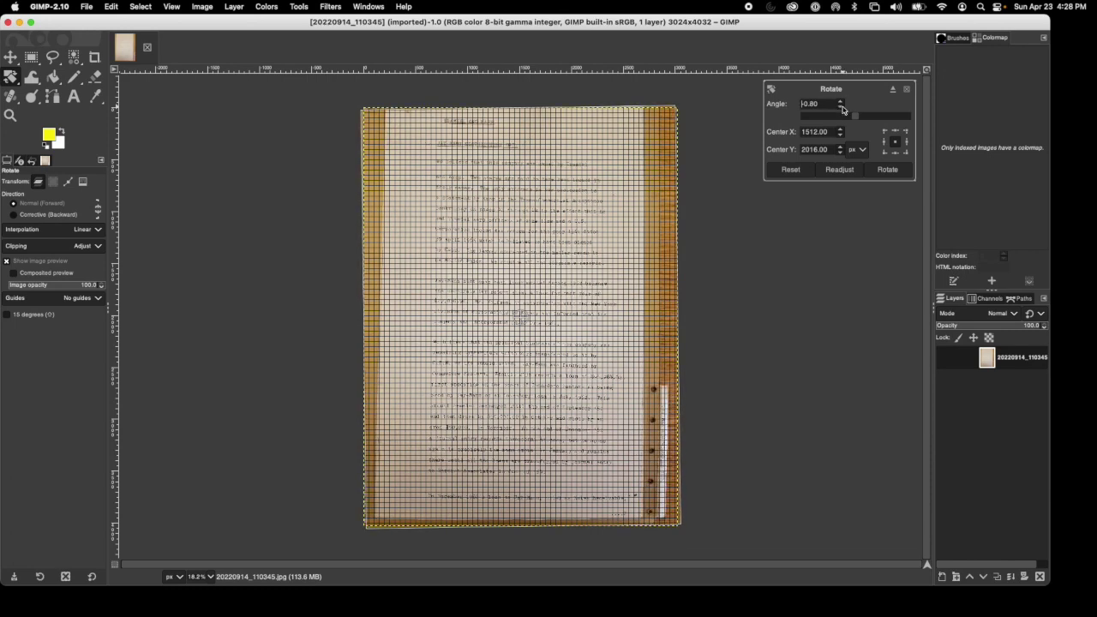
click(843, 110)
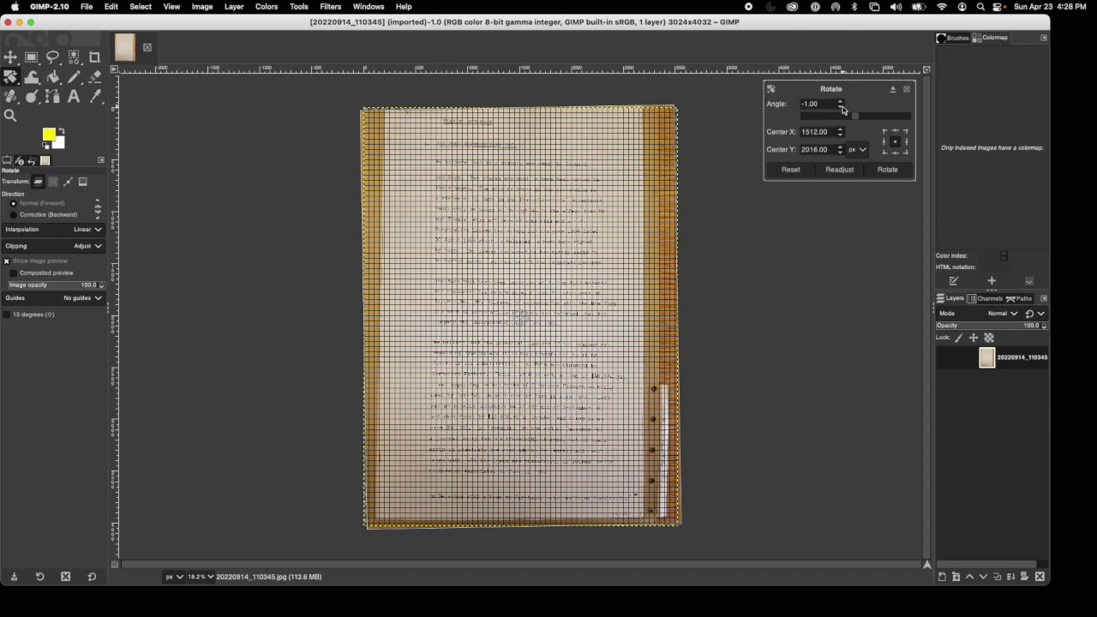
click(888, 169)
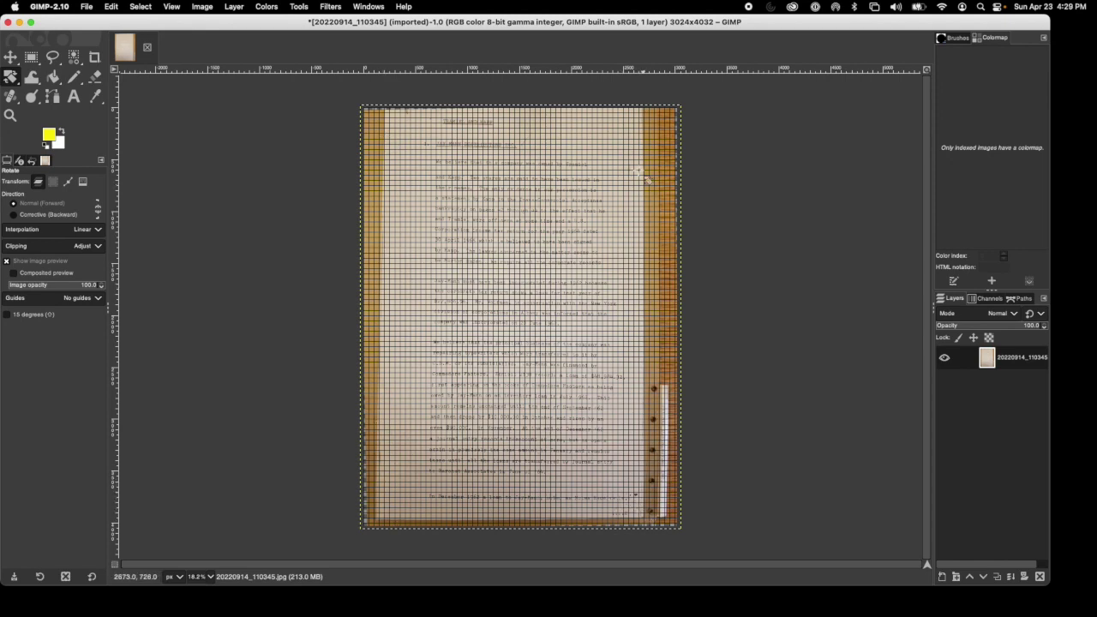
Correct the page's skew with a Perspective transform, pulling the layer's upper corners slightly outward, mostly the left one, and hide the grid.
click(299, 7)
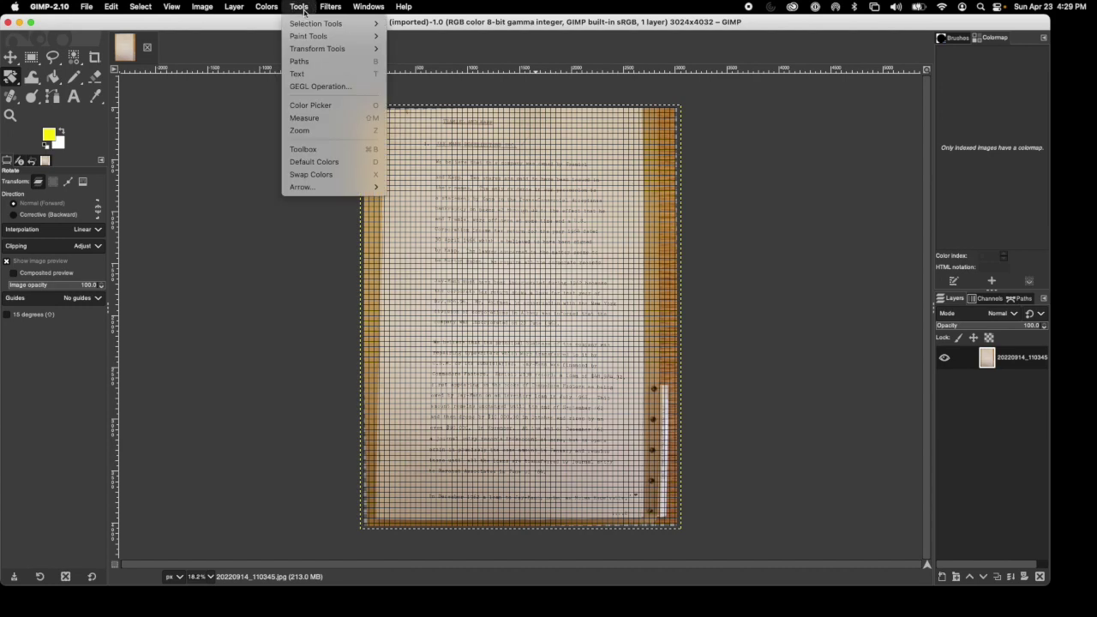
mouse_move(310, 50)
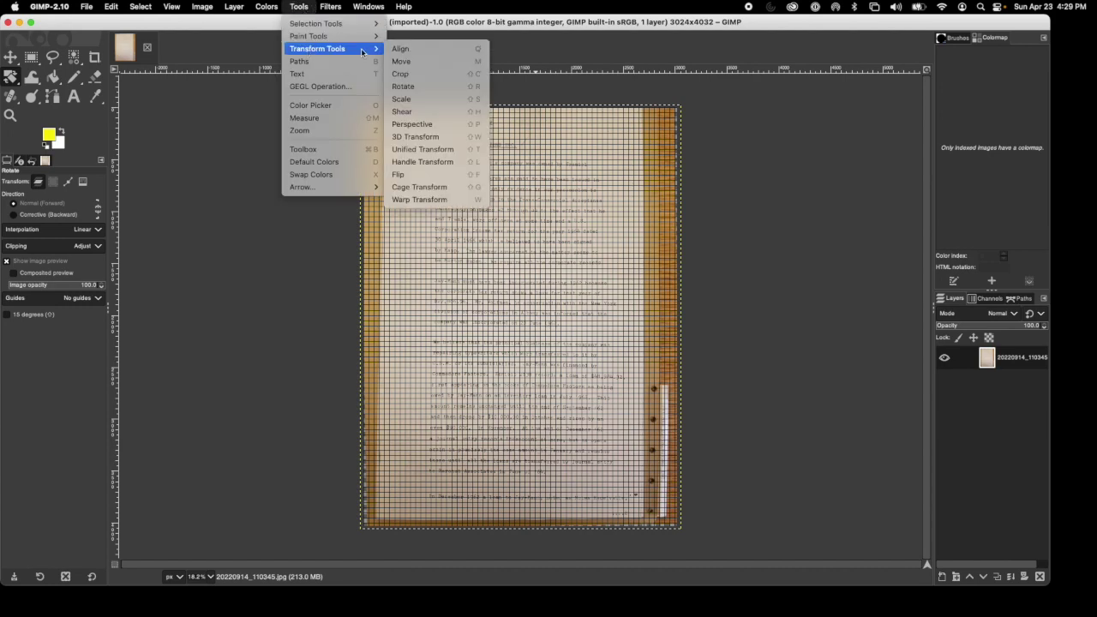
click(452, 125)
drag(662, 124, 647, 106)
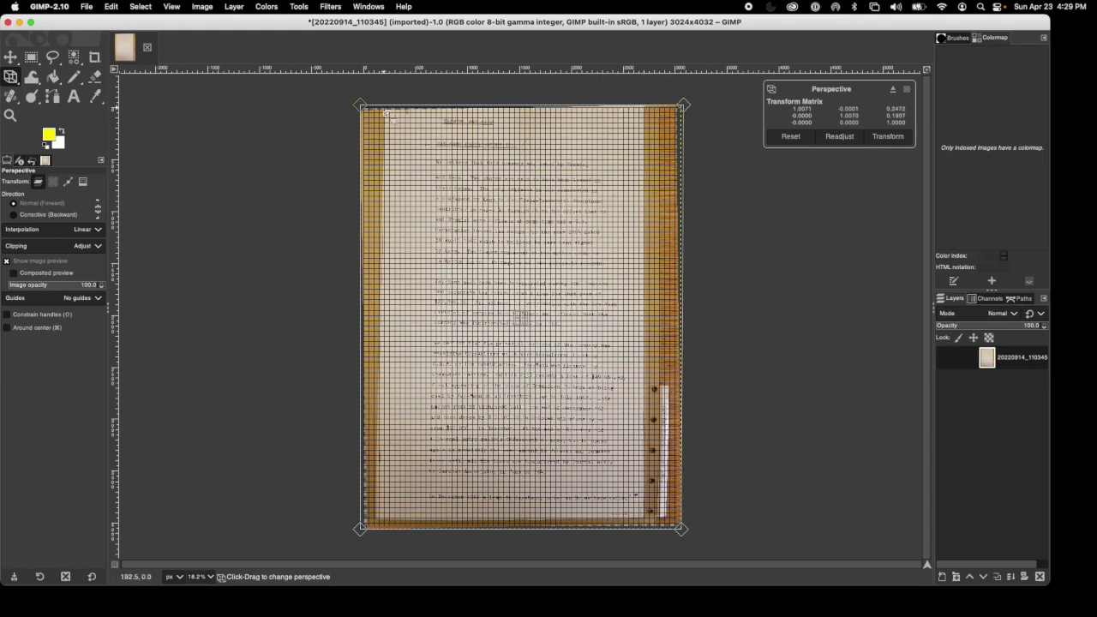
drag(387, 112, 374, 112)
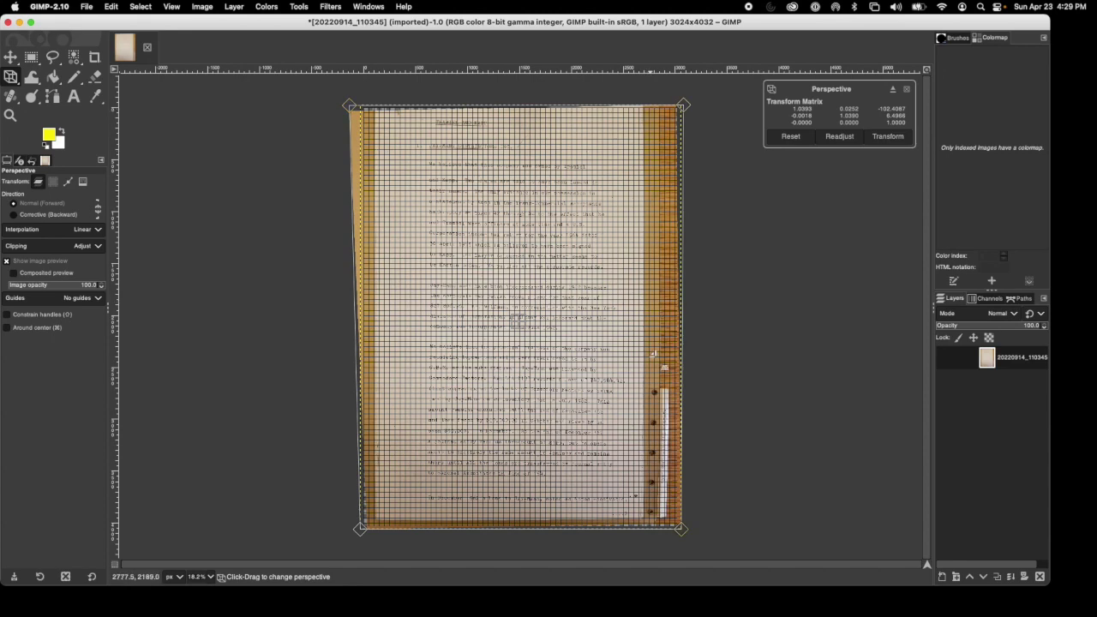
click(888, 136)
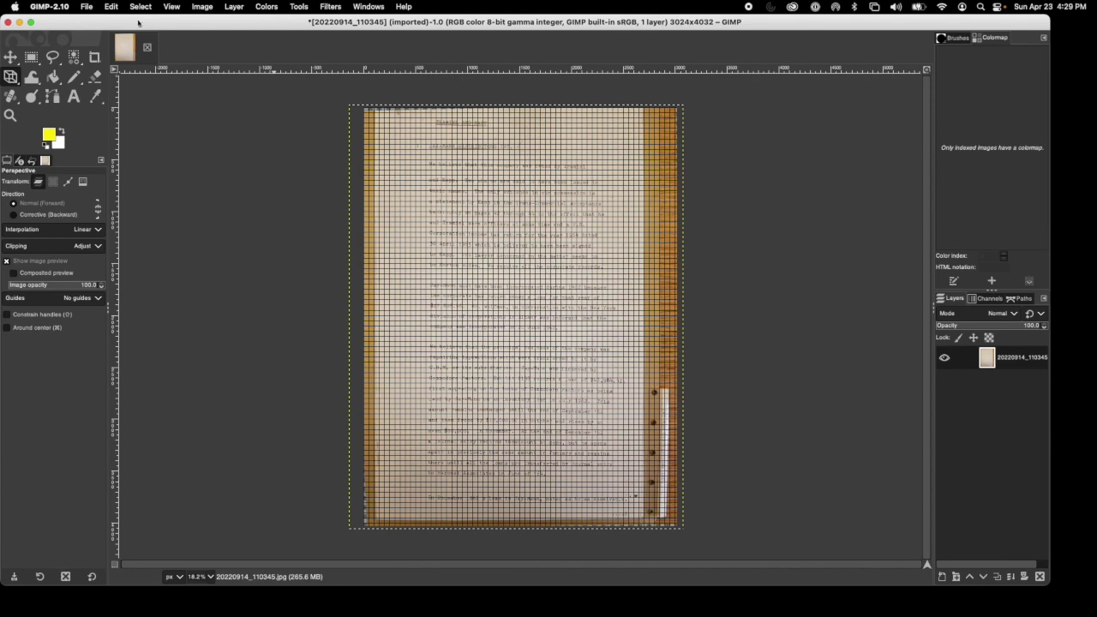
click(172, 7)
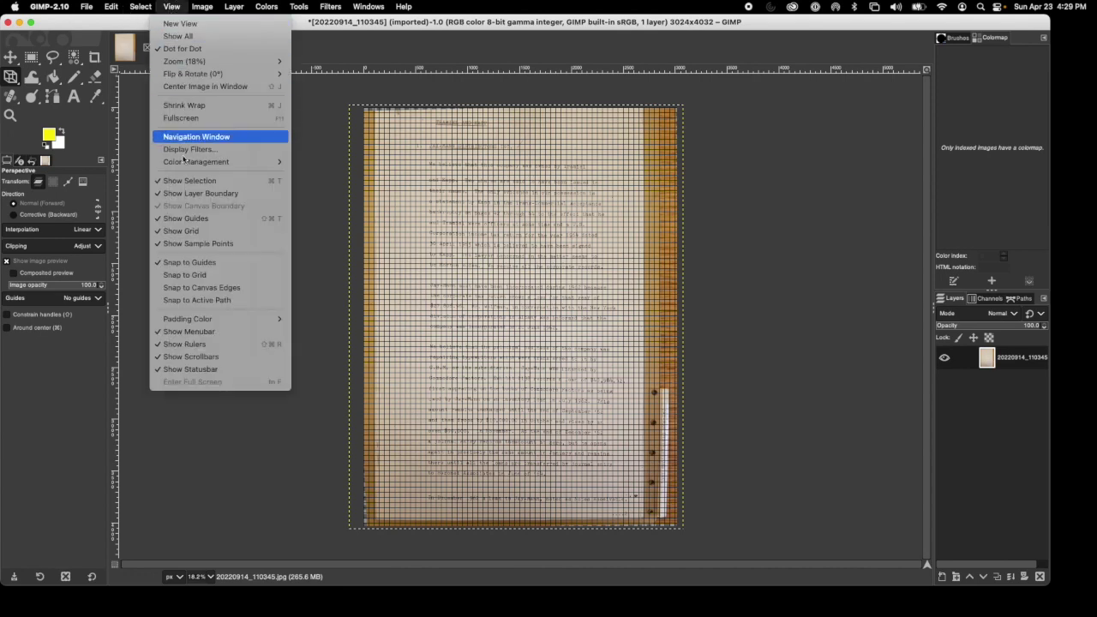
click(187, 231)
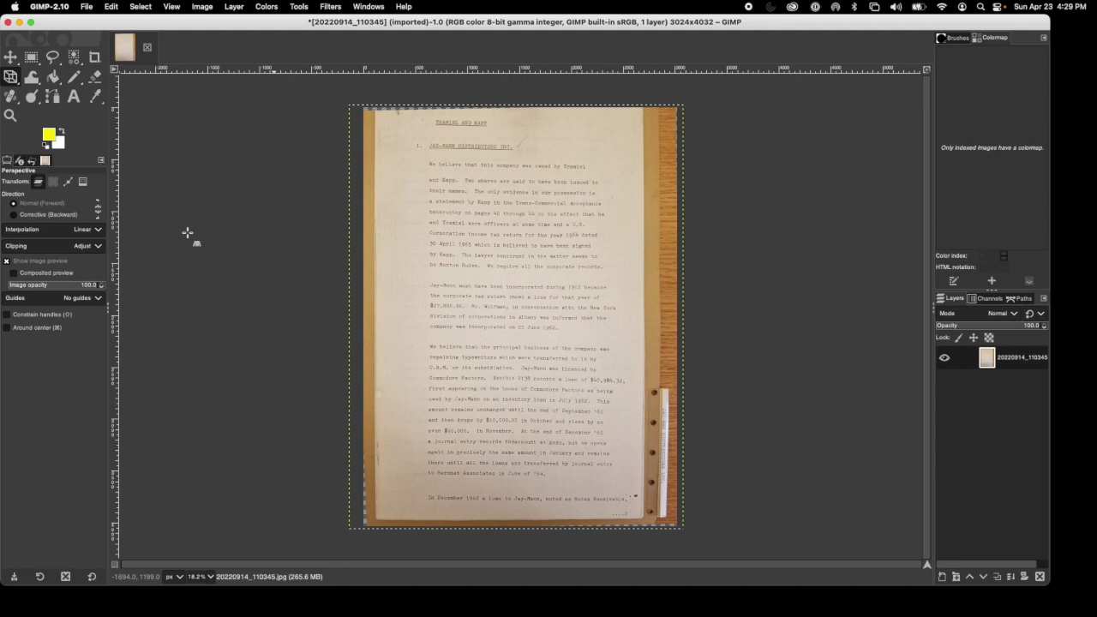
Select a rectangle of about 2574 × 3999 px around the typed page and crop the image to it.
click(300, 7)
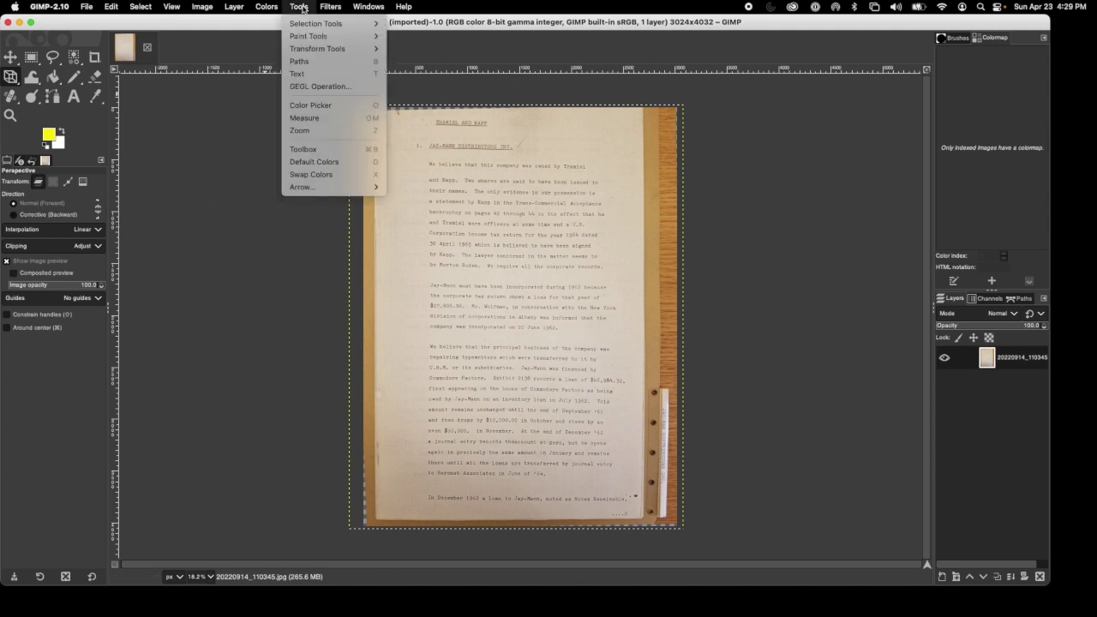
mouse_move(311, 24)
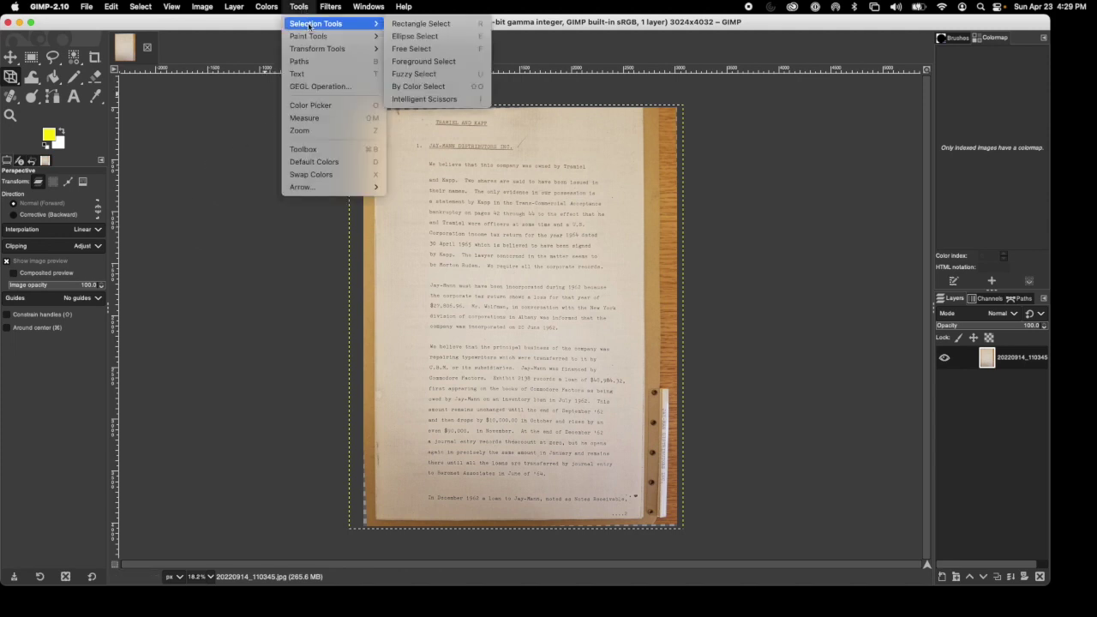
click(427, 25)
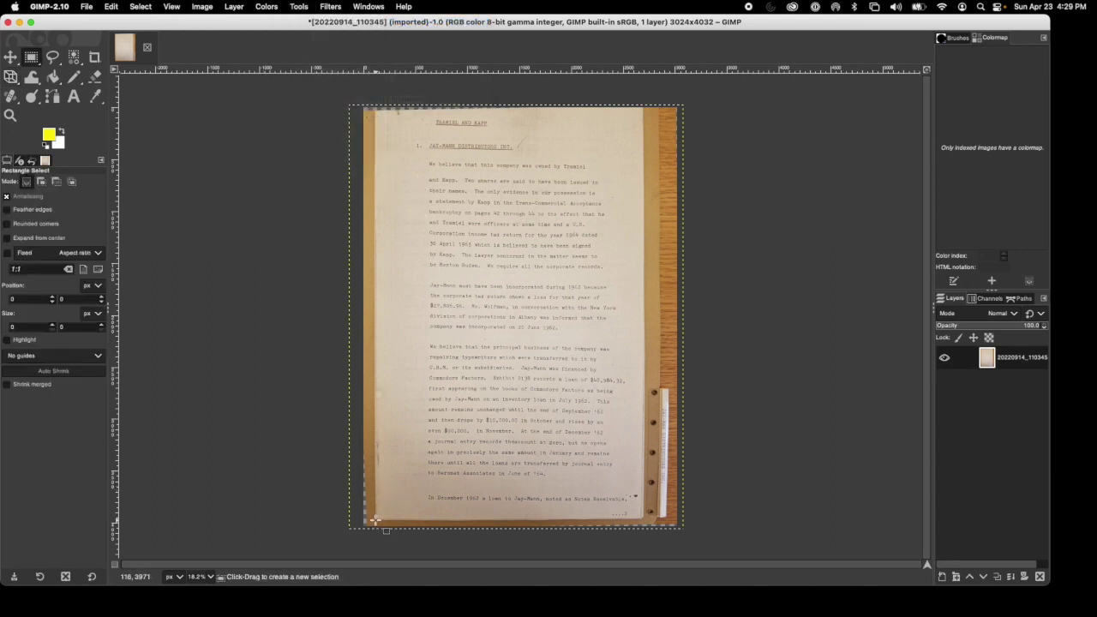
drag(376, 520, 644, 104)
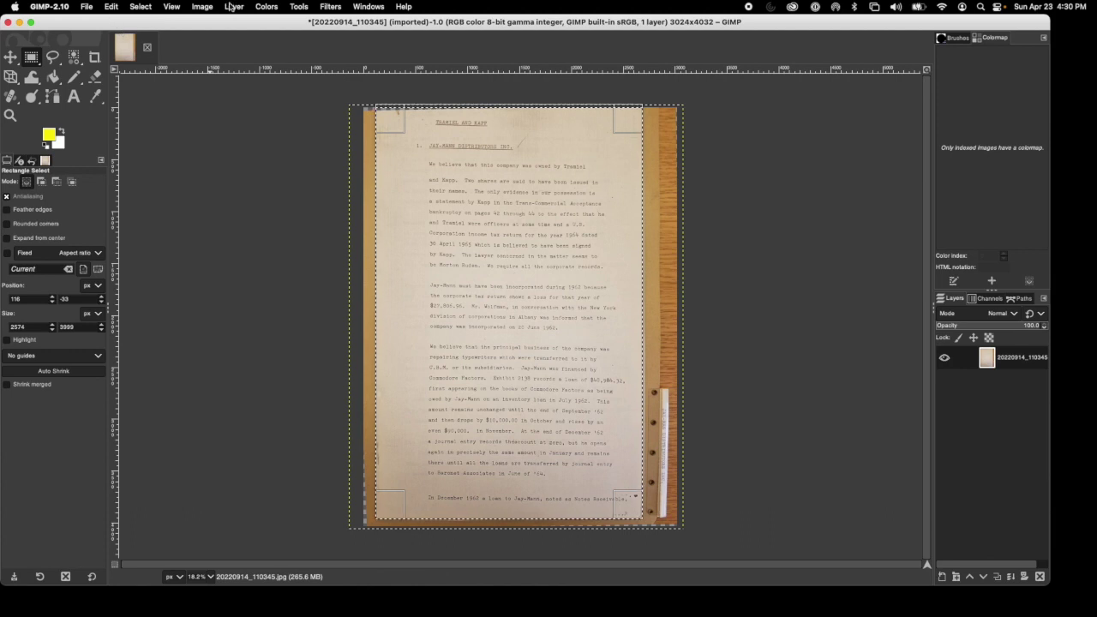
click(204, 11)
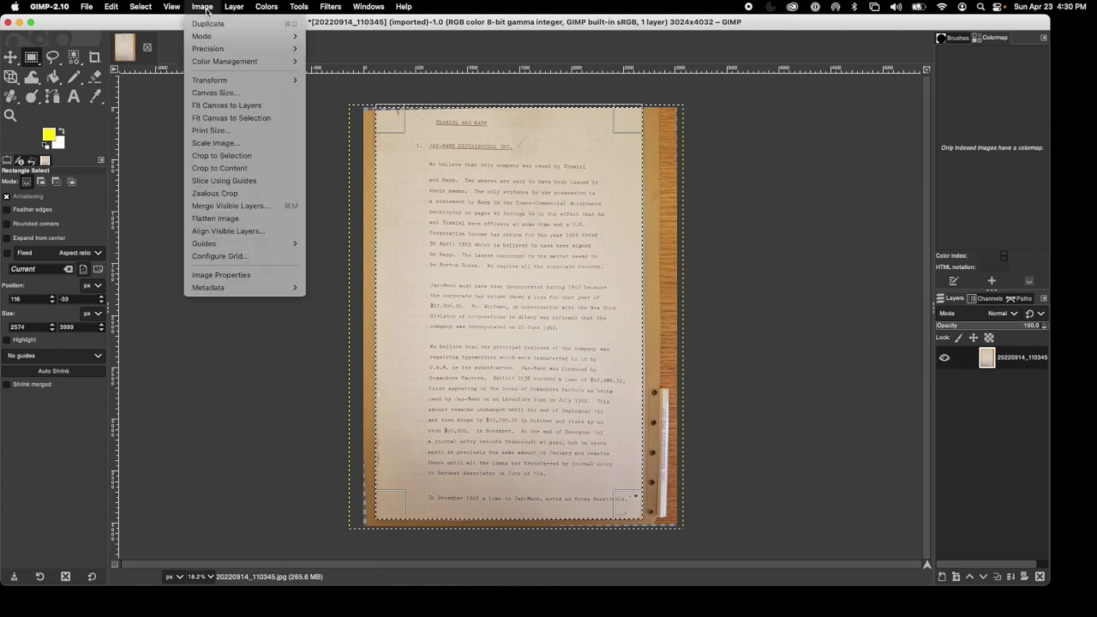
click(204, 156)
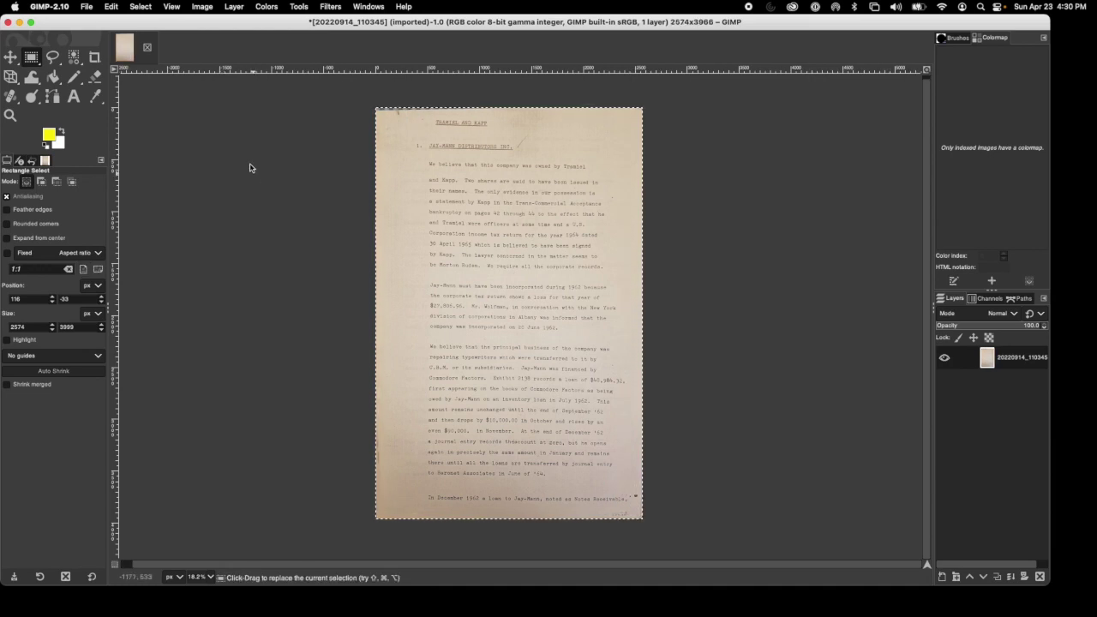
Clear the selection and flatten the image.
click(140, 6)
click(134, 23)
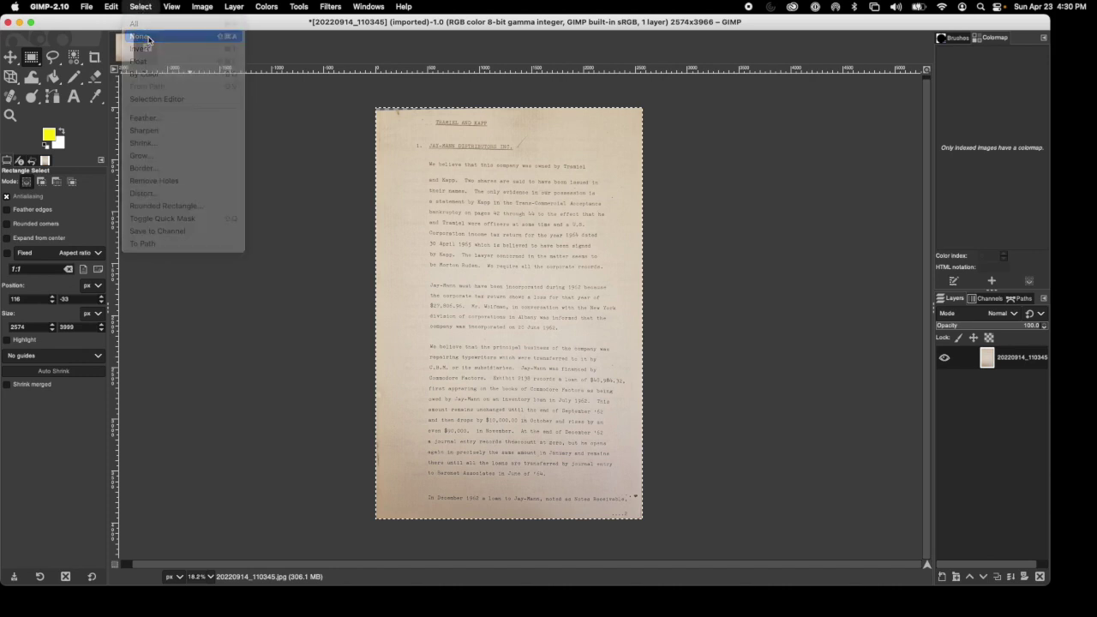
click(199, 8)
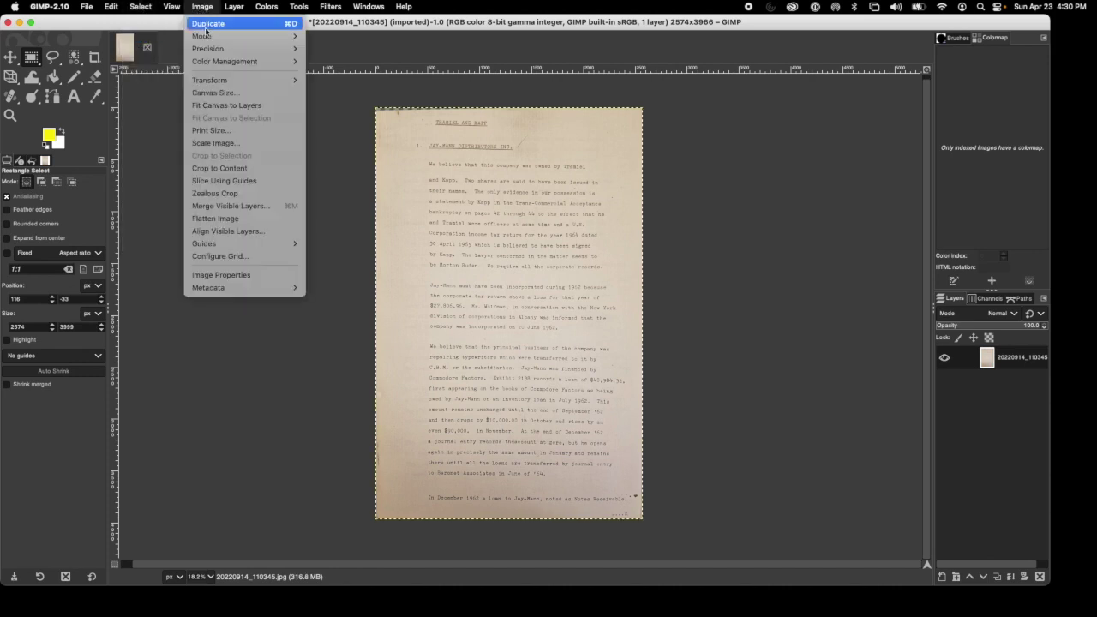
click(199, 218)
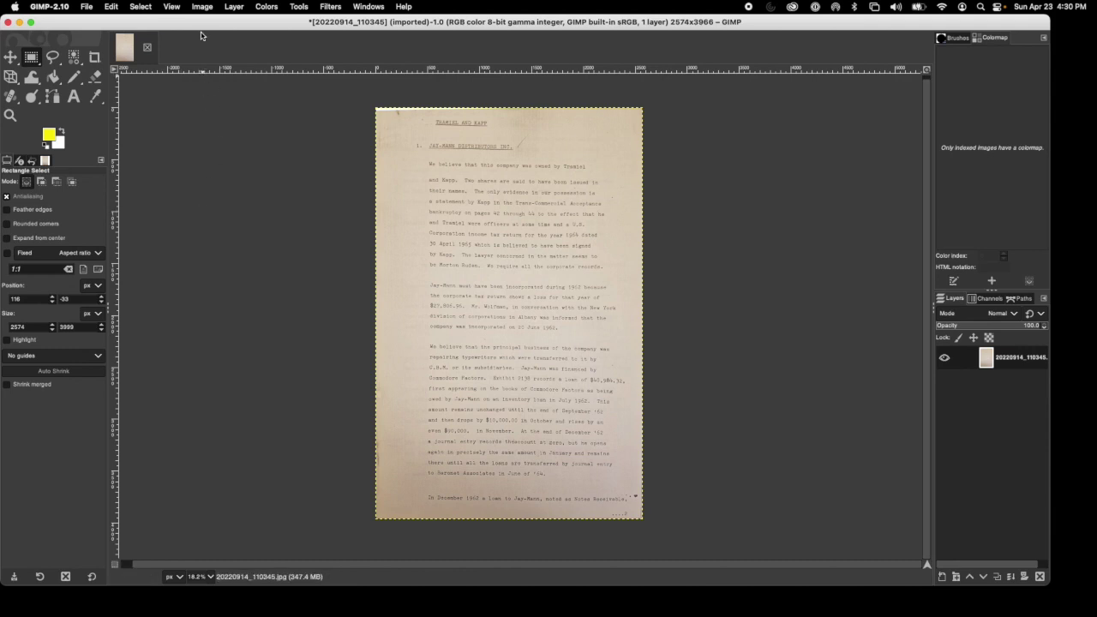
click(202, 7)
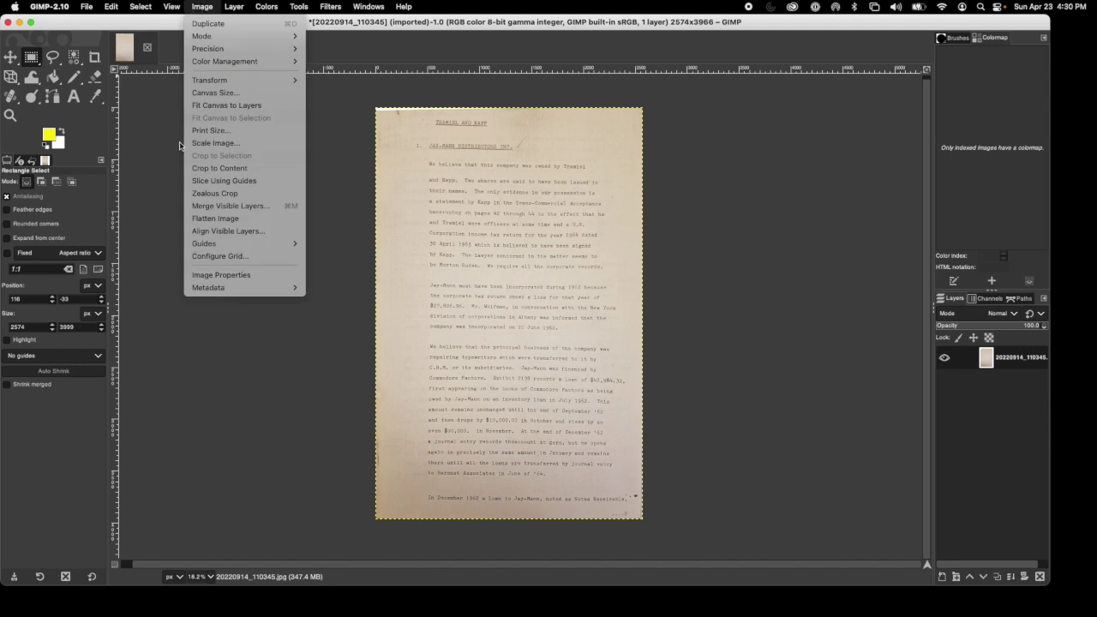
click(159, 178)
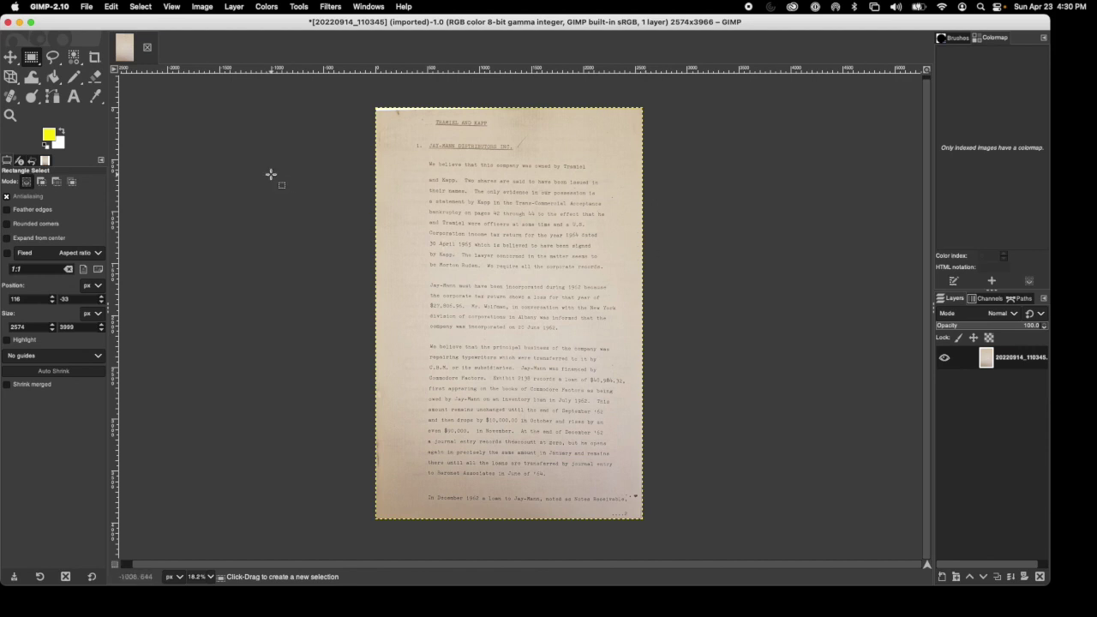
Scale the image to a width of 8.5 inches at a resolution of 300 pixels/in, keeping its proportions.
click(203, 6)
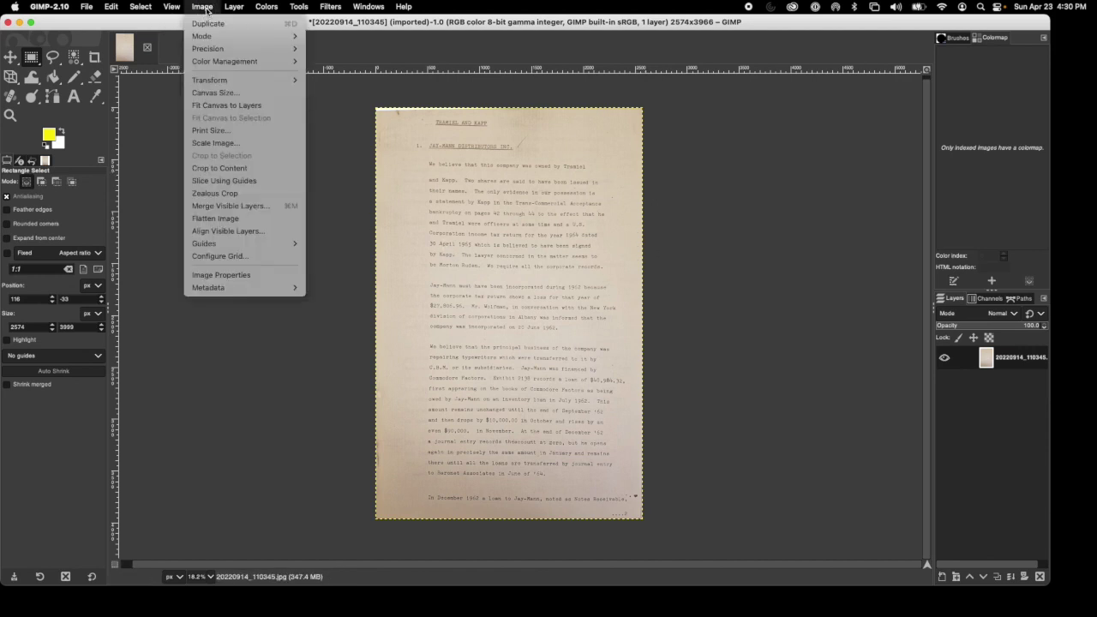
click(208, 143)
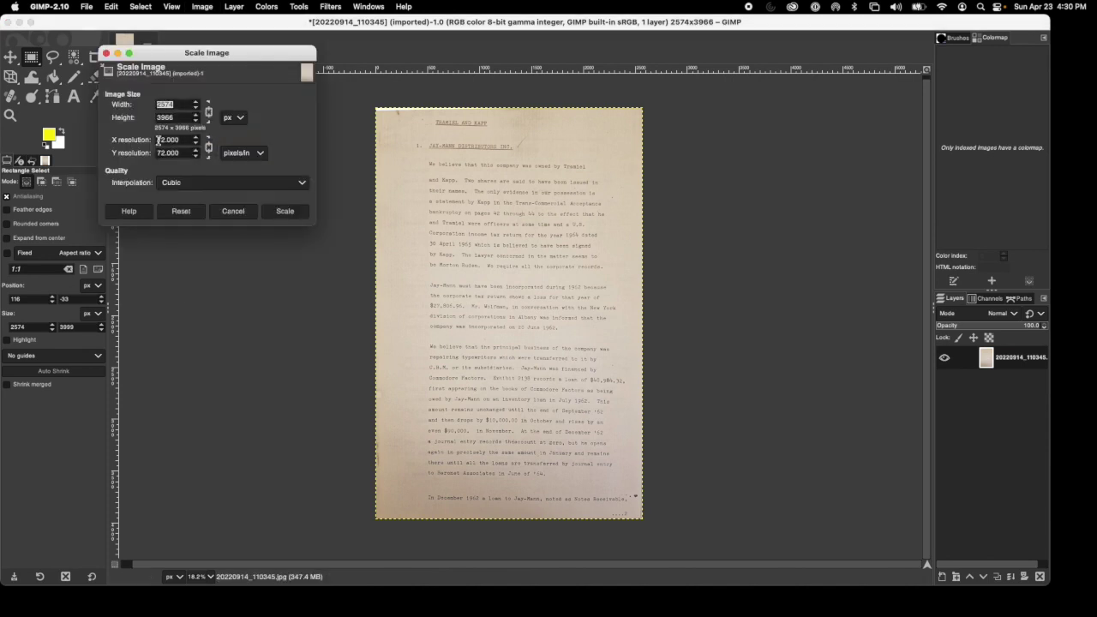
double_click(158, 140)
click(233, 118)
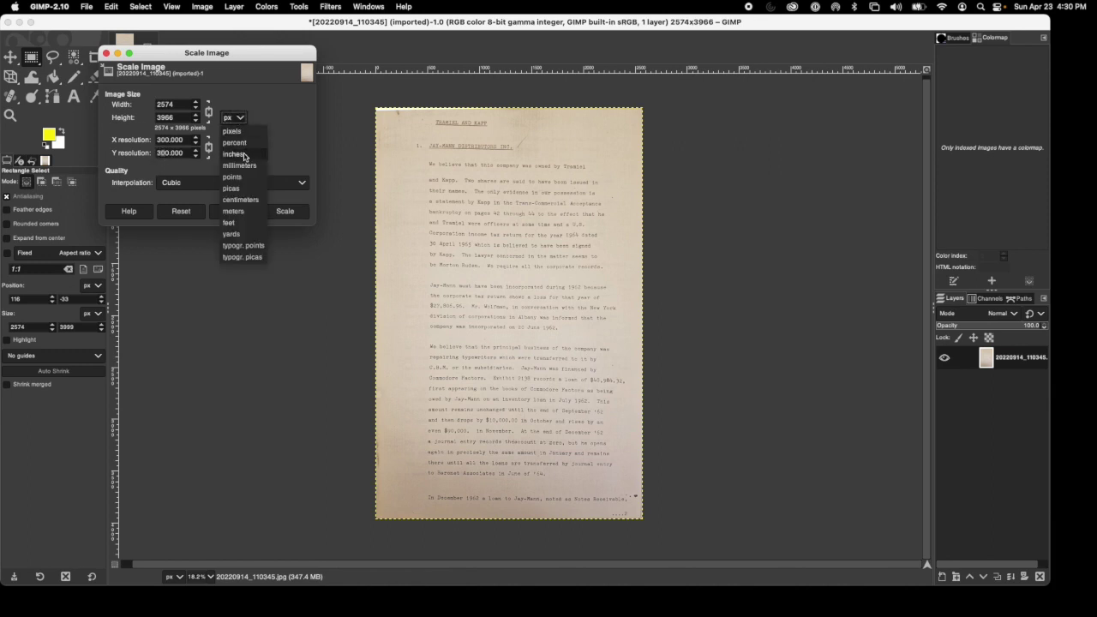
click(246, 156)
double_click(180, 103)
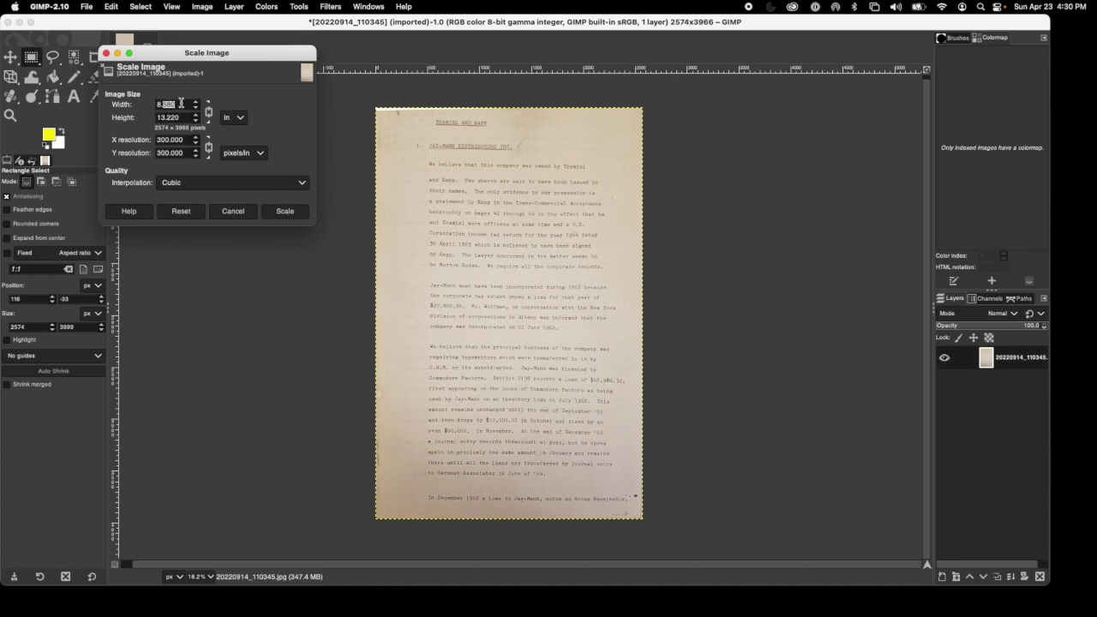
text(5)
click(283, 211)
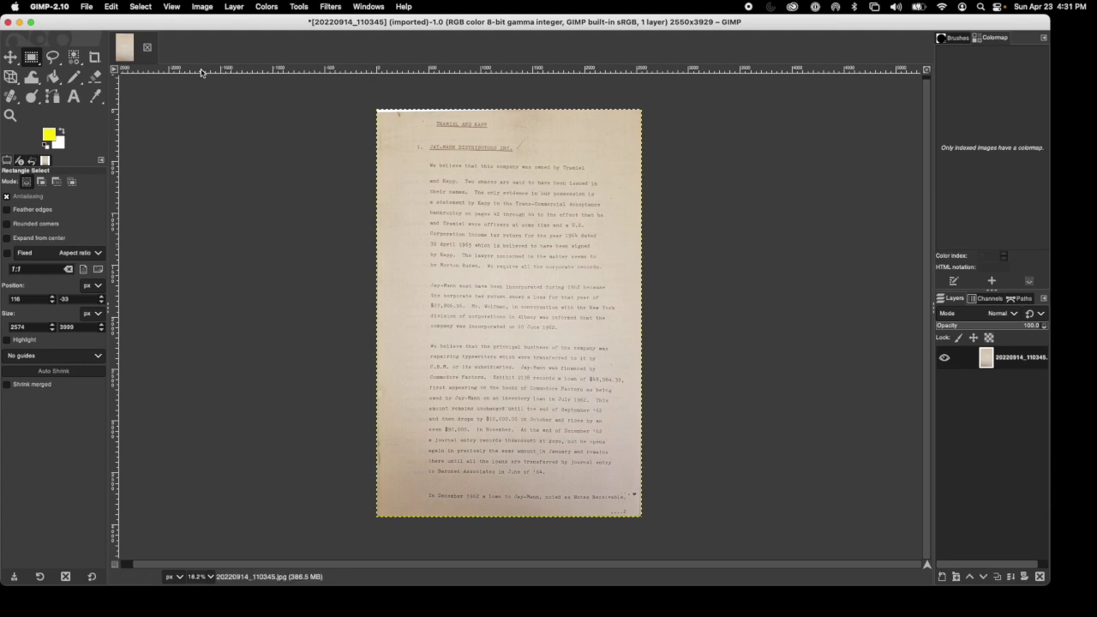
Resize the canvas to 8.5 × 14 inches with a vertical offset of 271 px for the page, and flatten the image.
click(202, 7)
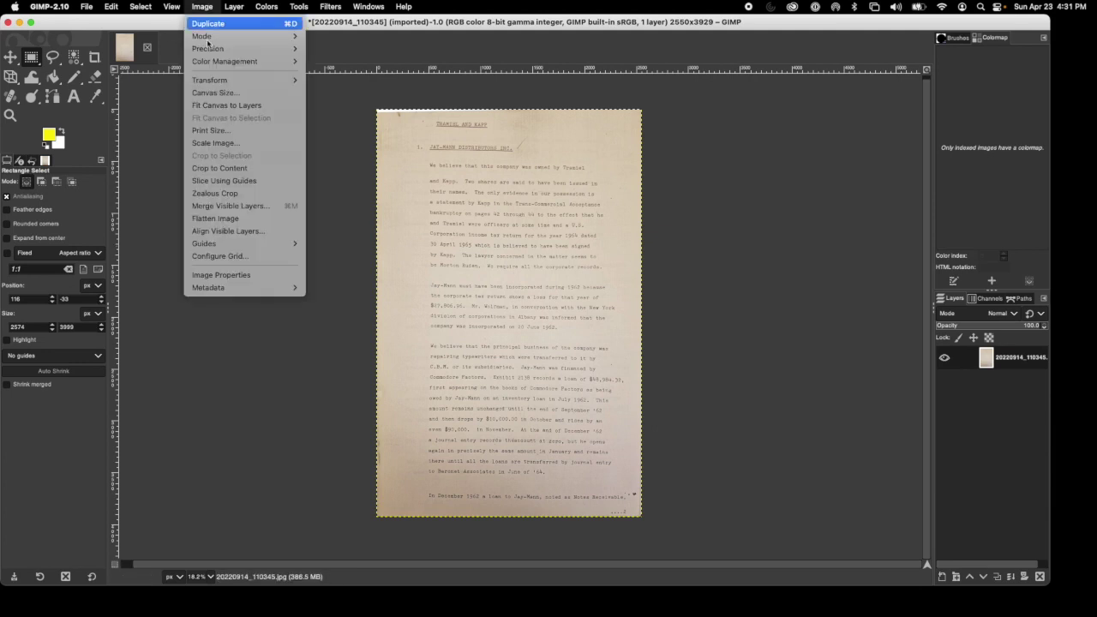
click(209, 93)
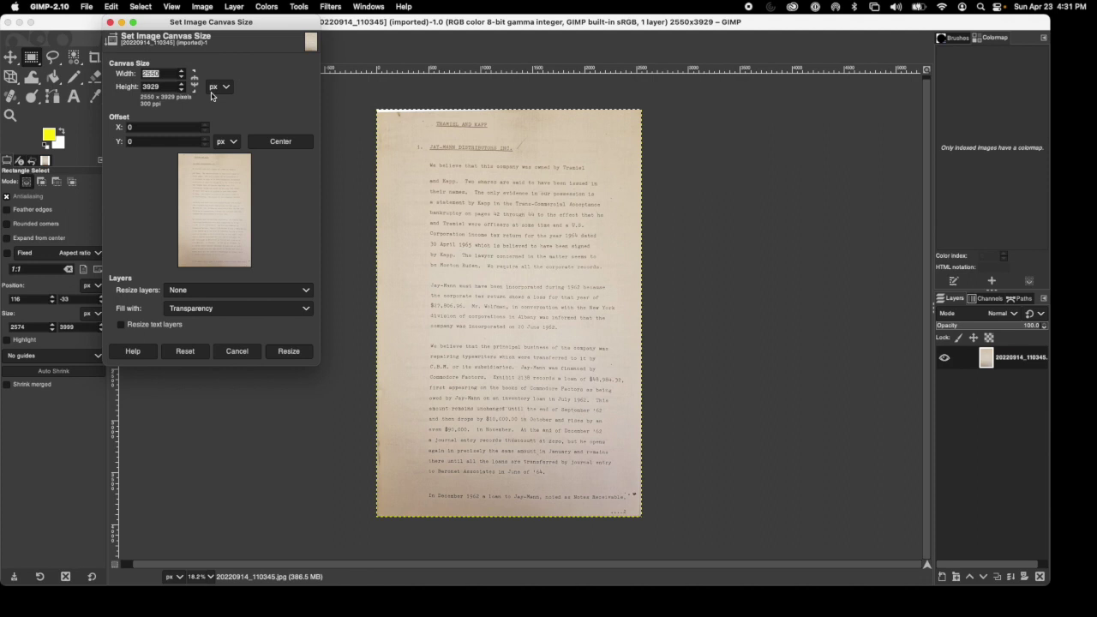
click(221, 89)
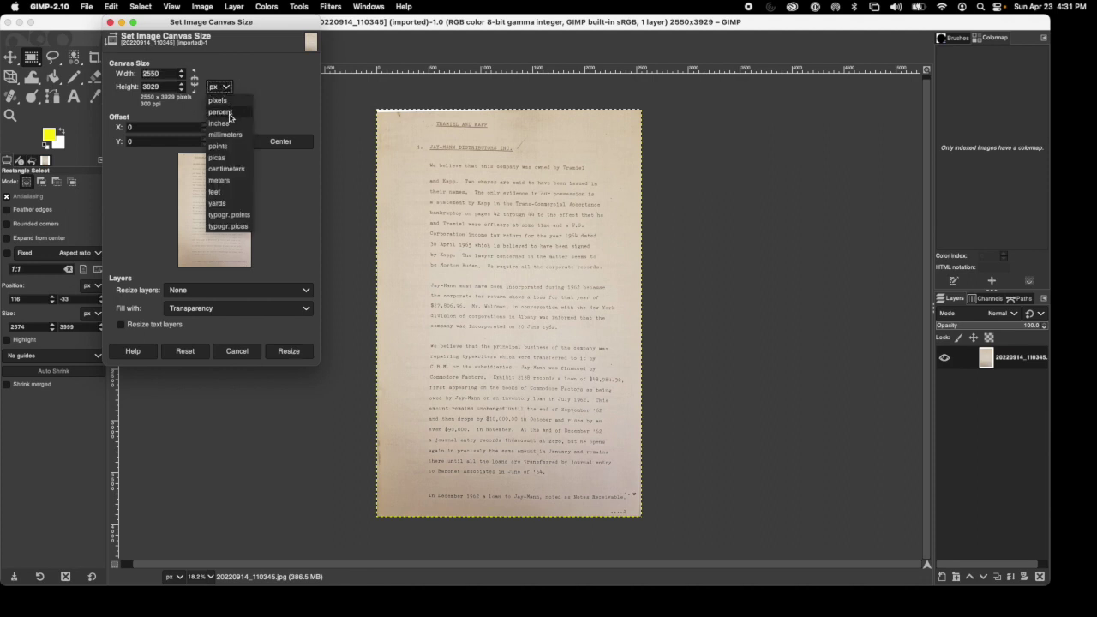
click(233, 127)
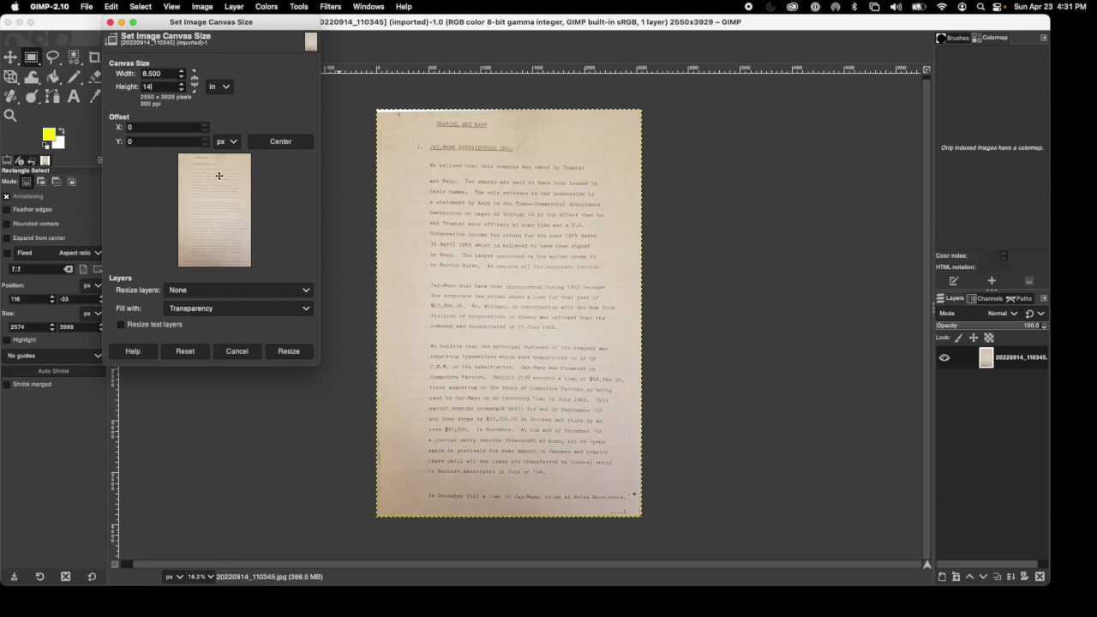
click(162, 75)
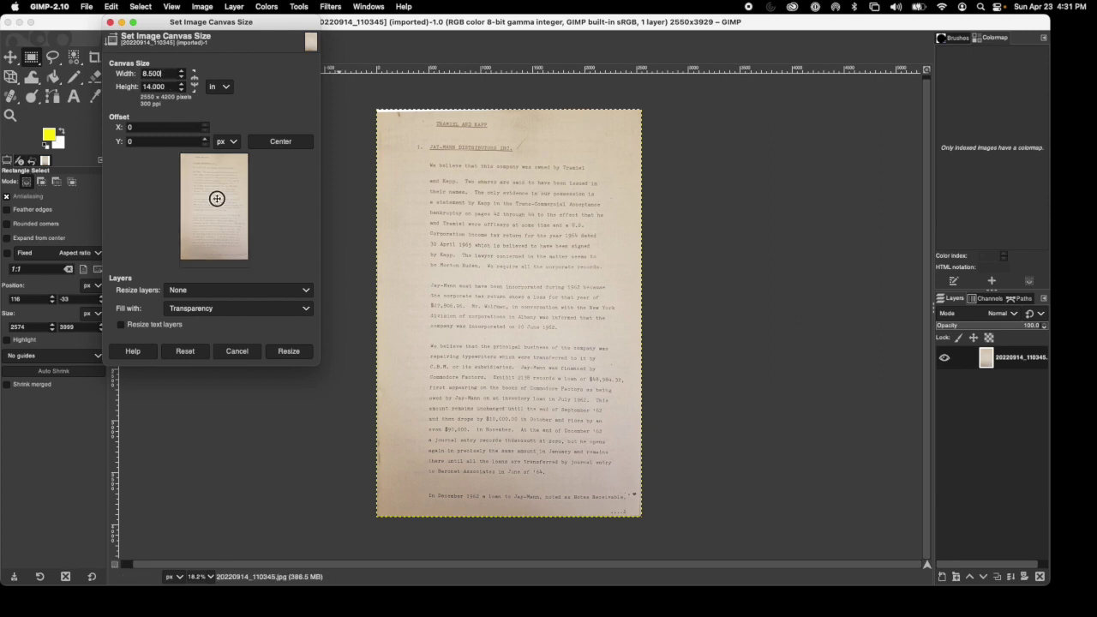
drag(218, 198, 216, 201)
click(279, 141)
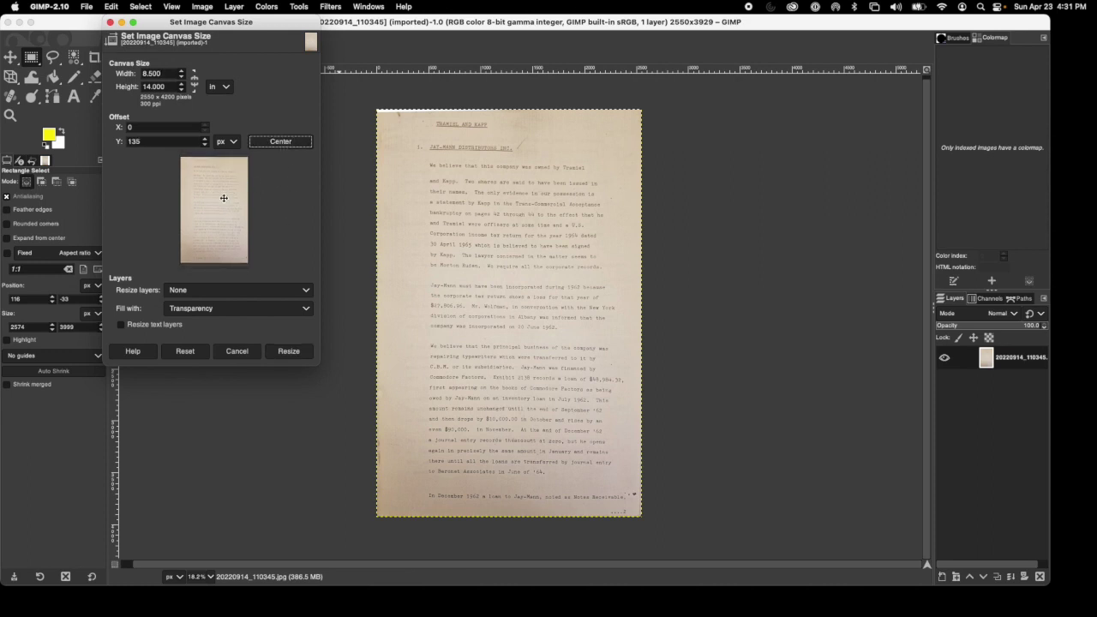
drag(222, 198, 223, 208)
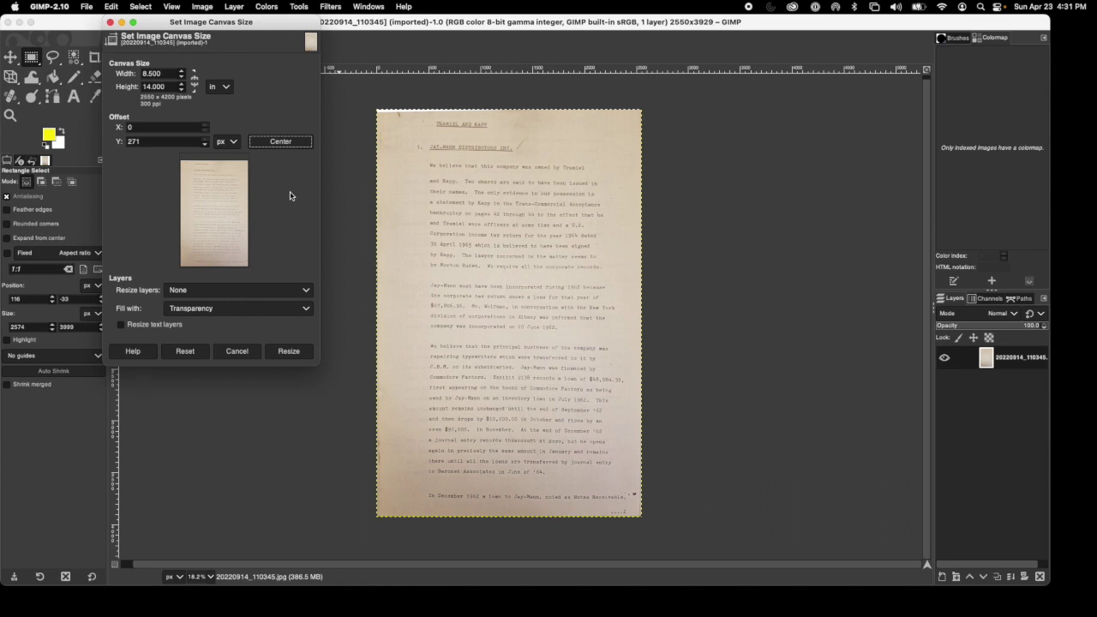
click(289, 352)
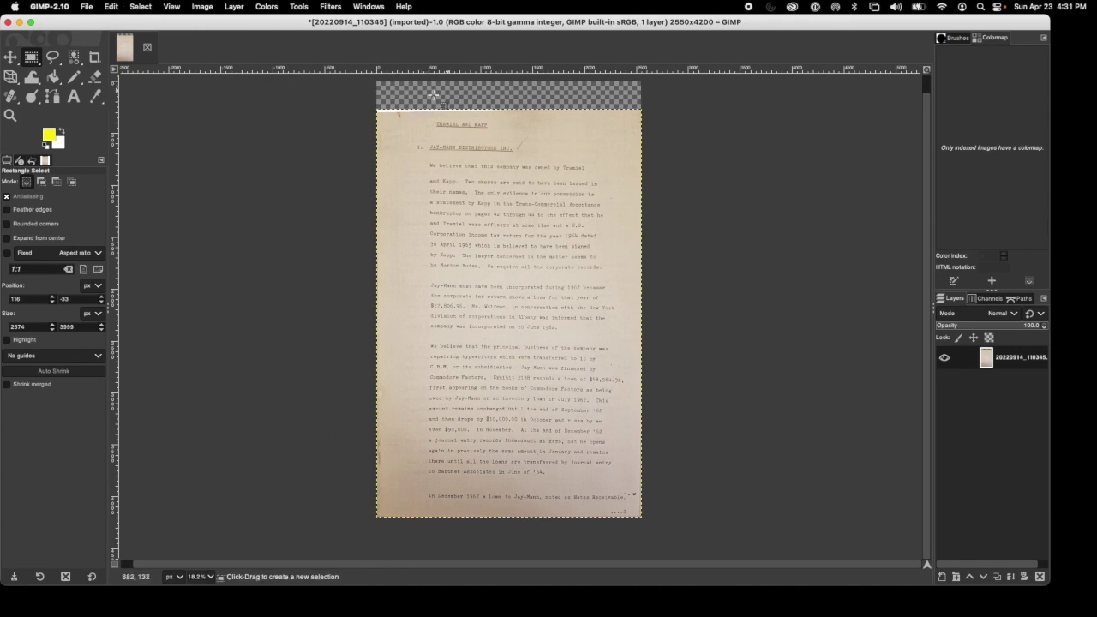
click(202, 7)
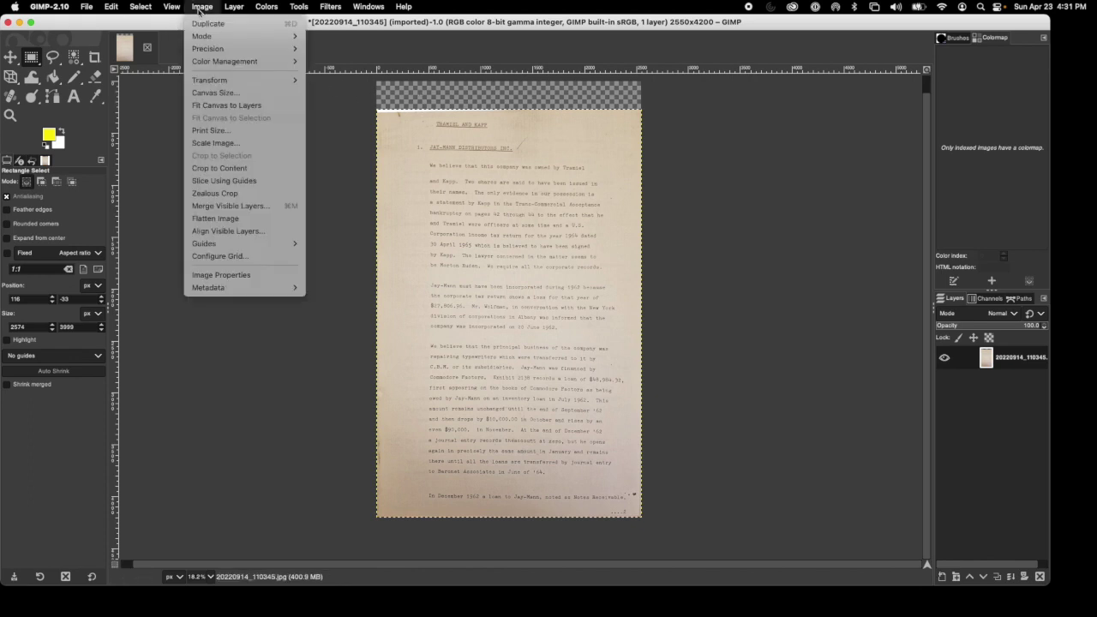
click(214, 218)
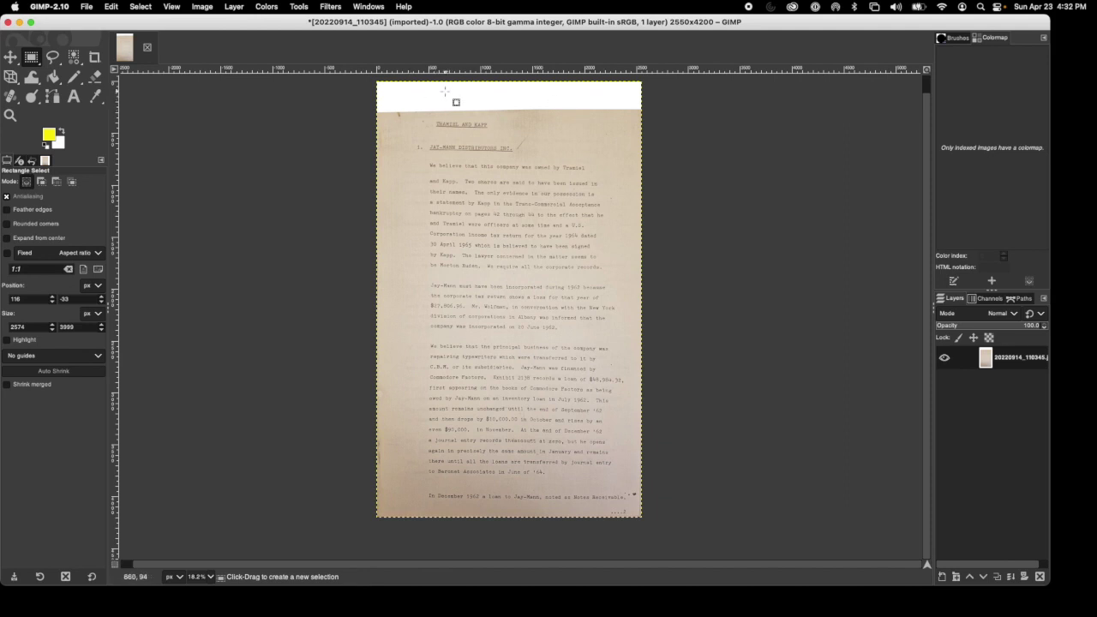
Clone blank paper from the page's upper right area over the white strip above the text, using a 363 px brush.
click(299, 7)
mouse_move(308, 39)
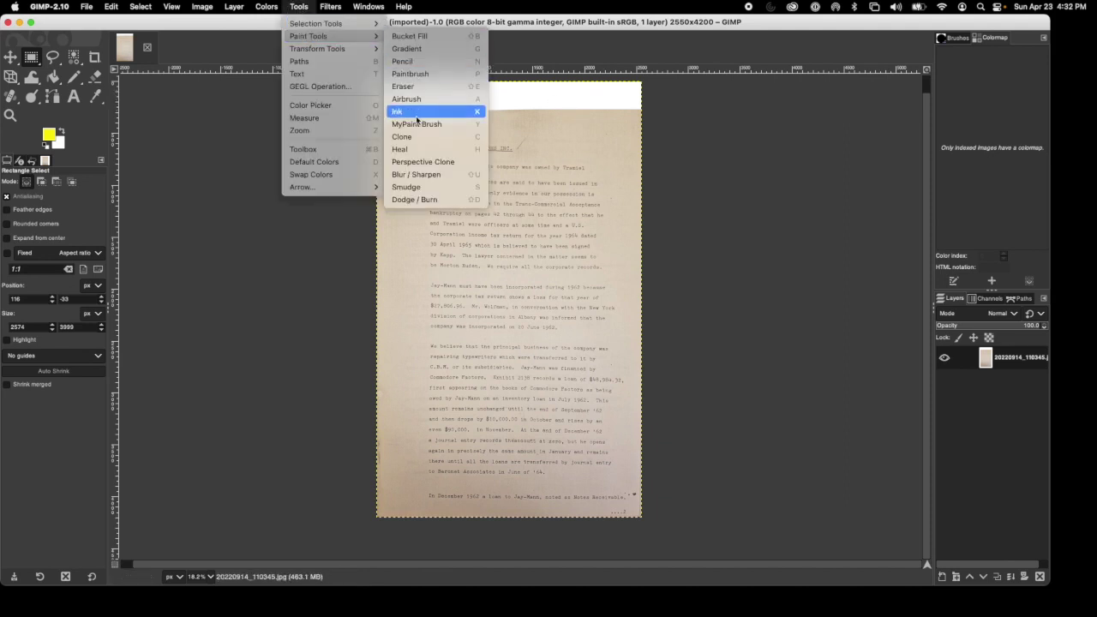
click(412, 138)
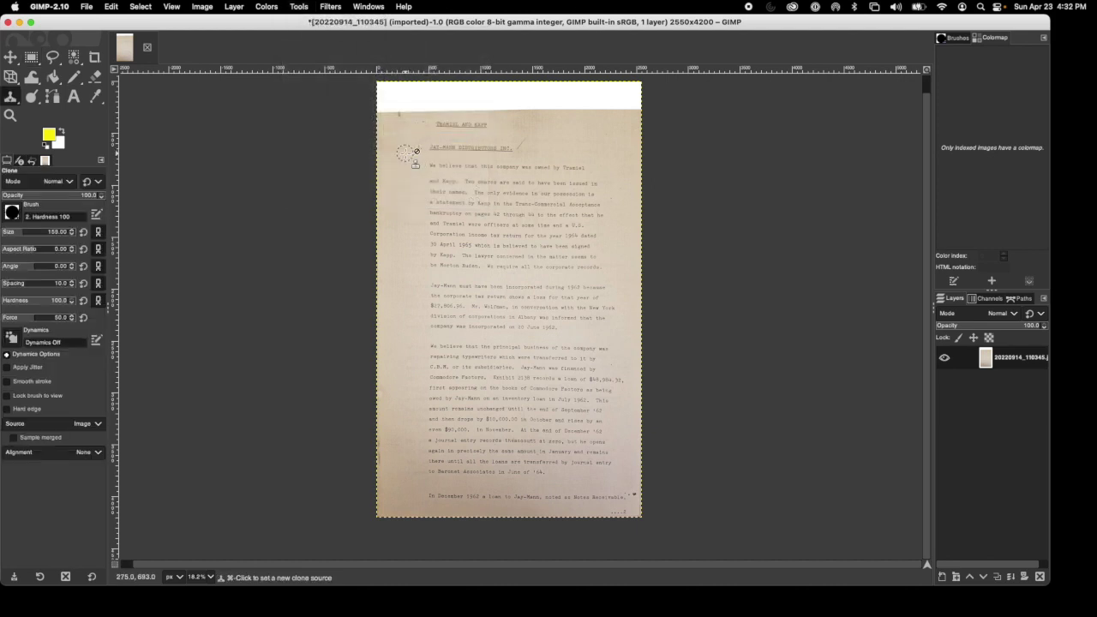
drag(36, 232, 43, 232)
super+click(612, 134)
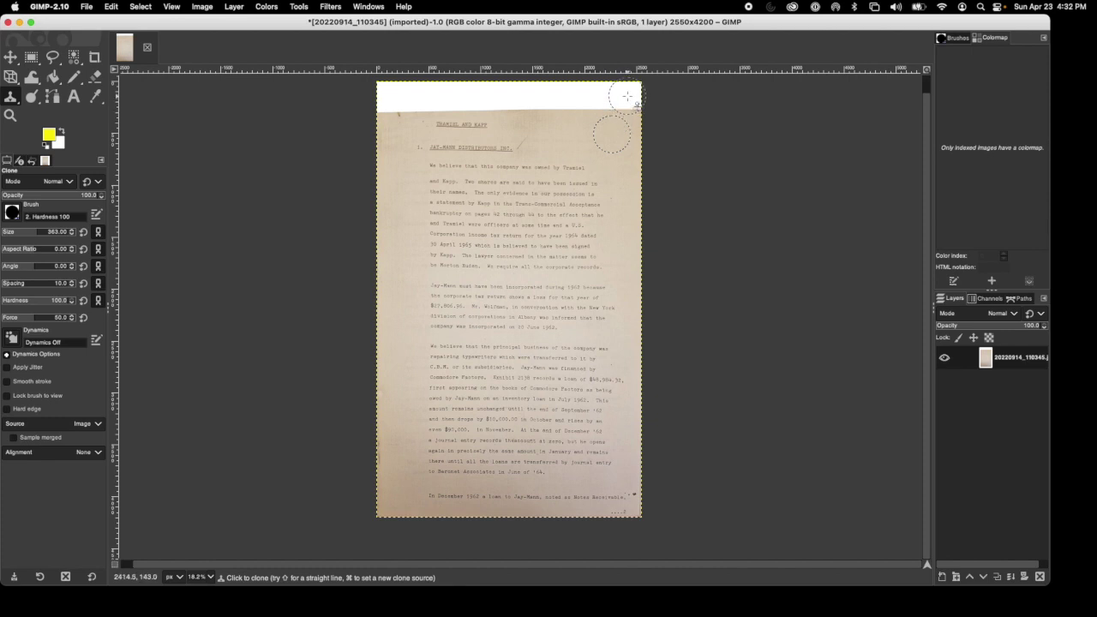
drag(628, 96, 380, 95)
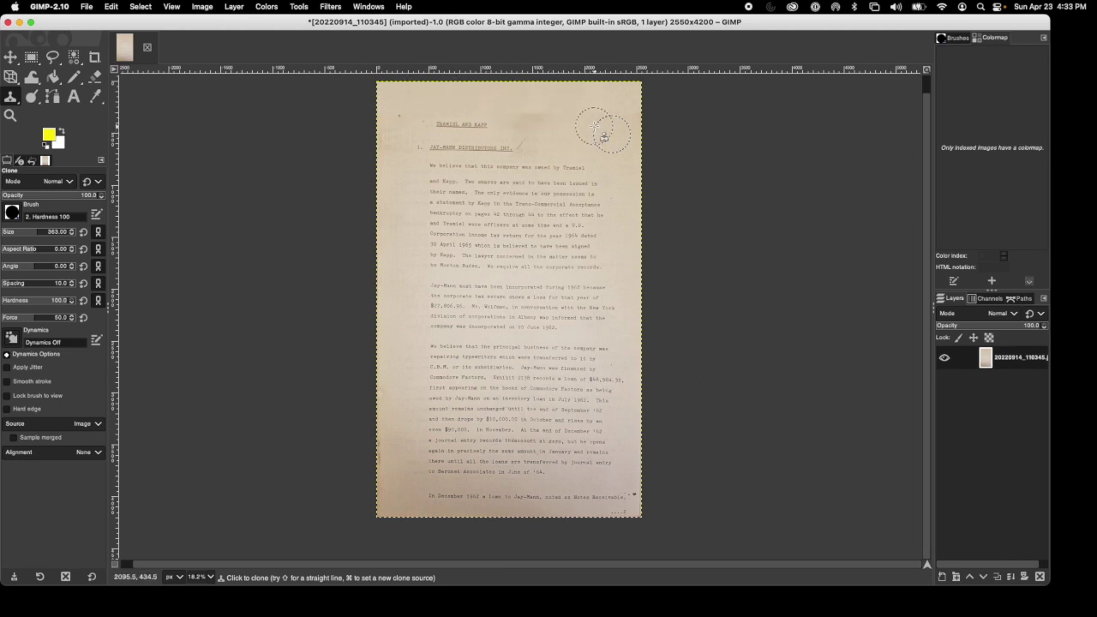
Blend the cloned strip along the page's upper edge with the Heal tool, sampling clean paper near the upper right.
click(298, 6)
mouse_move(307, 50)
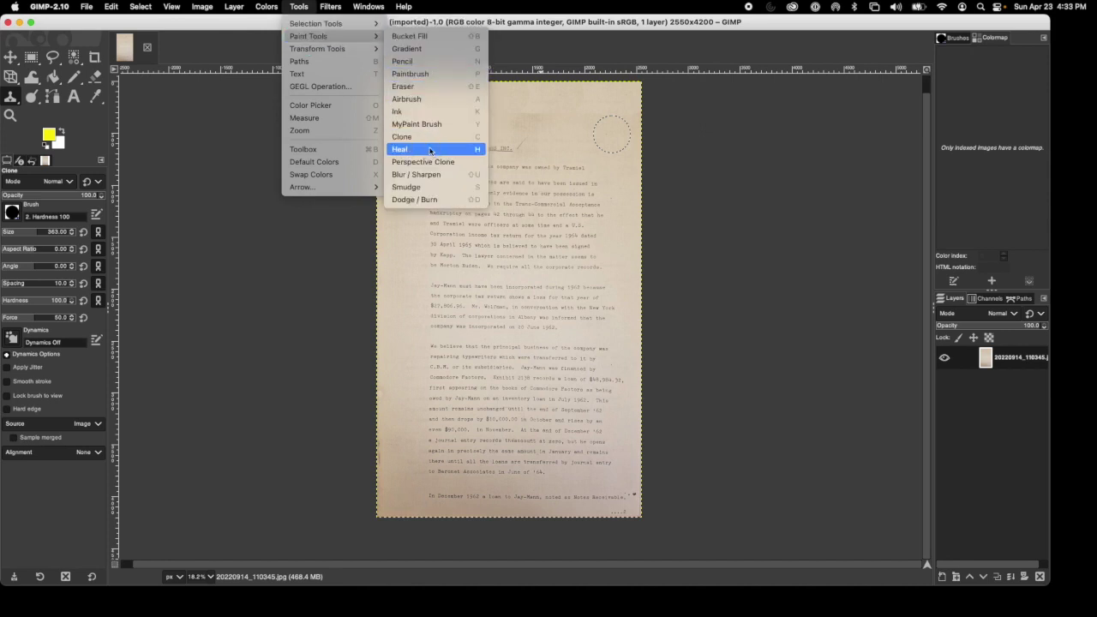
click(431, 151)
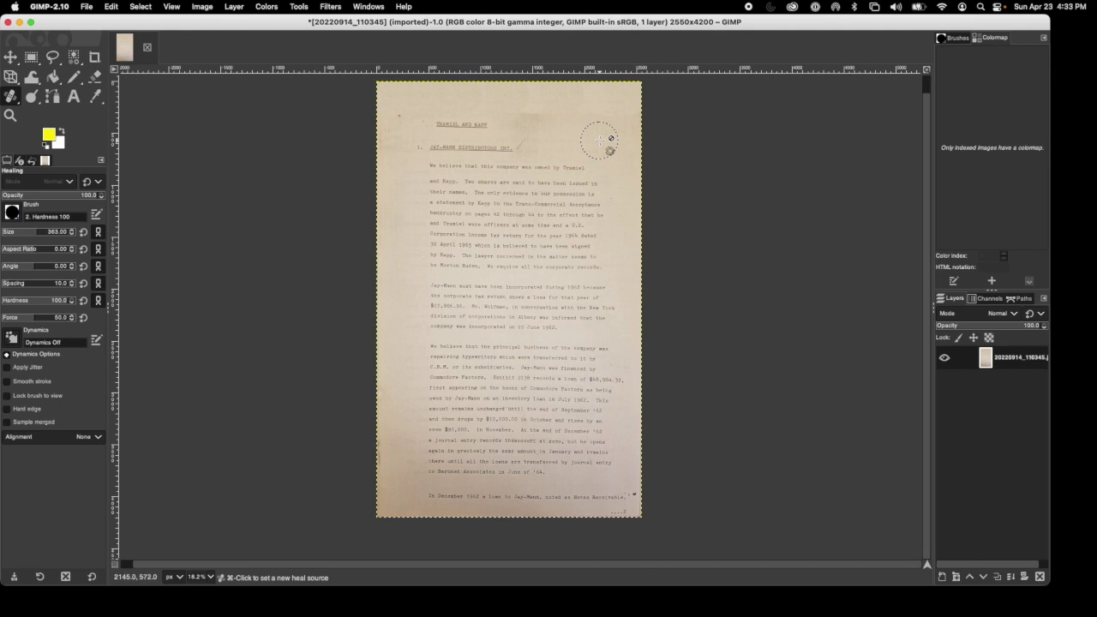
super+click(601, 140)
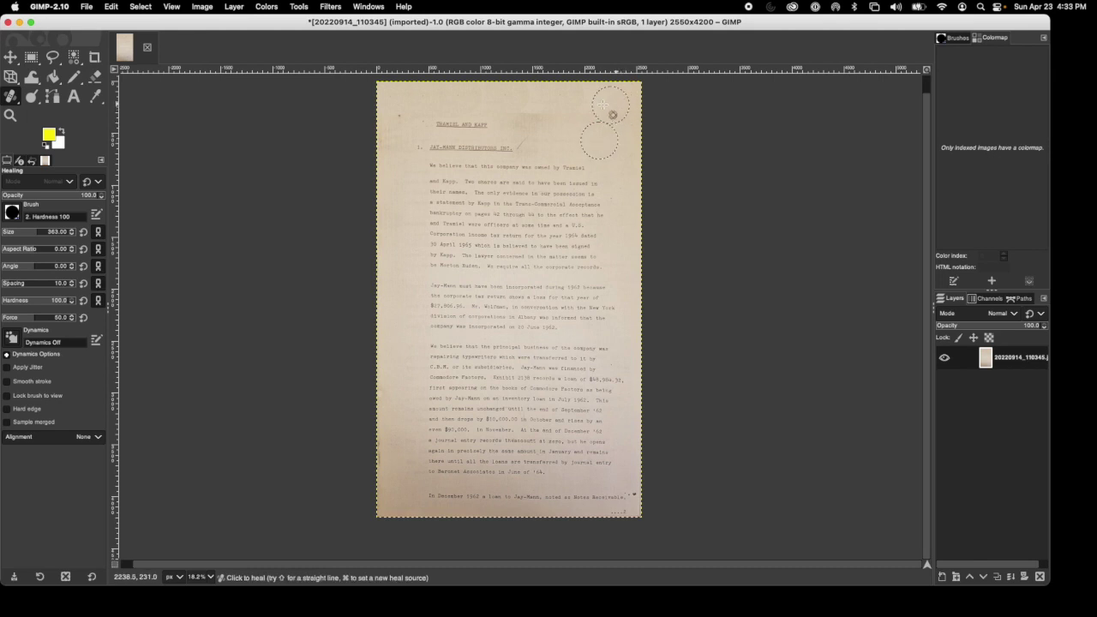
click(589, 101)
drag(549, 100, 401, 105)
Heal away the dark specks beside the end of the last text line with a 34 px brush.
scroll(631, 496, up, 4)
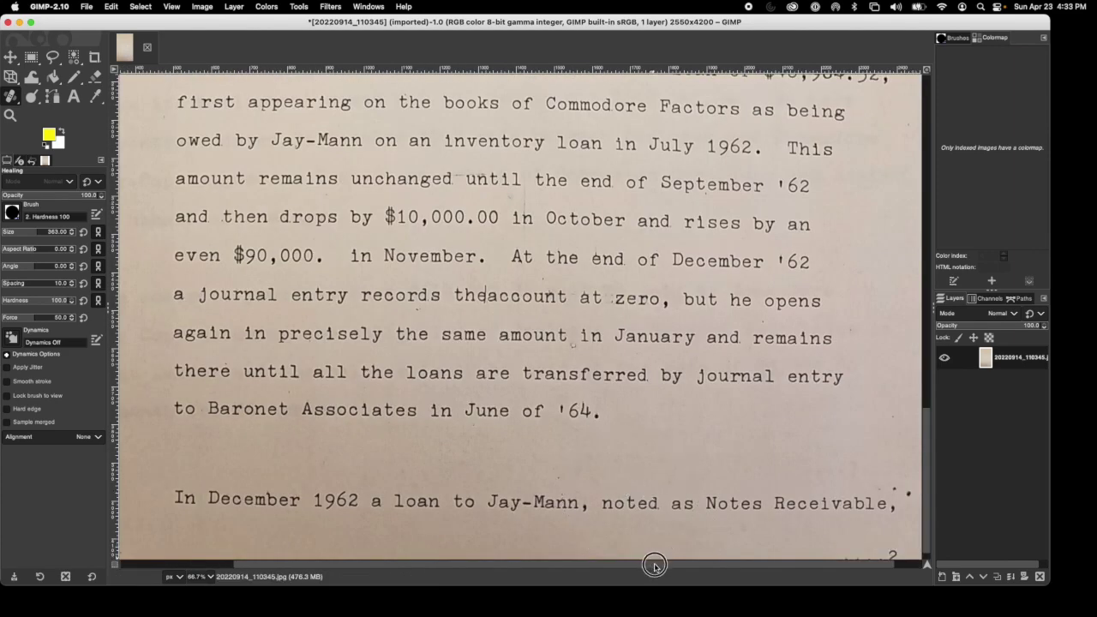
scroll(656, 562, right, 2)
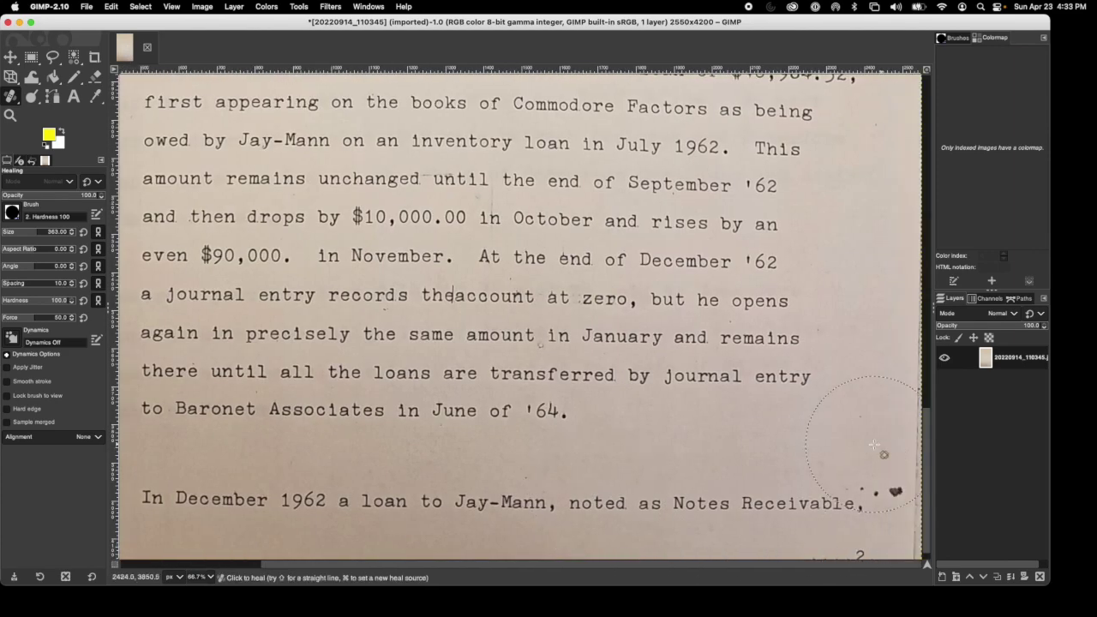
click(8, 232)
scroll(854, 418, down, 2)
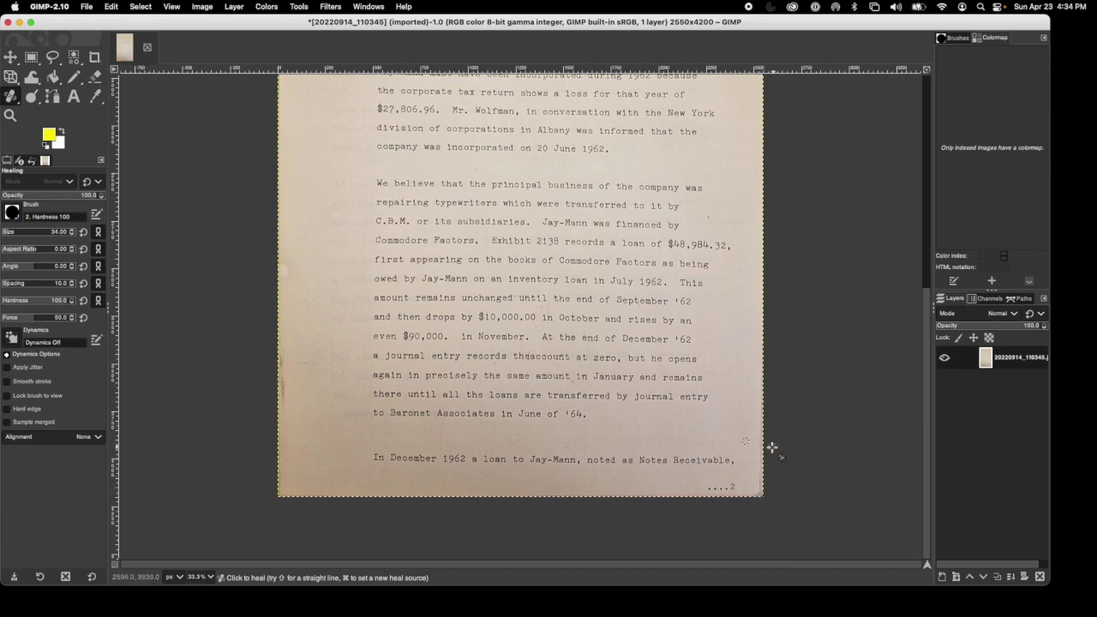
Clone clean paper from near the page's lower right corner up along the dark right edge.
click(299, 6)
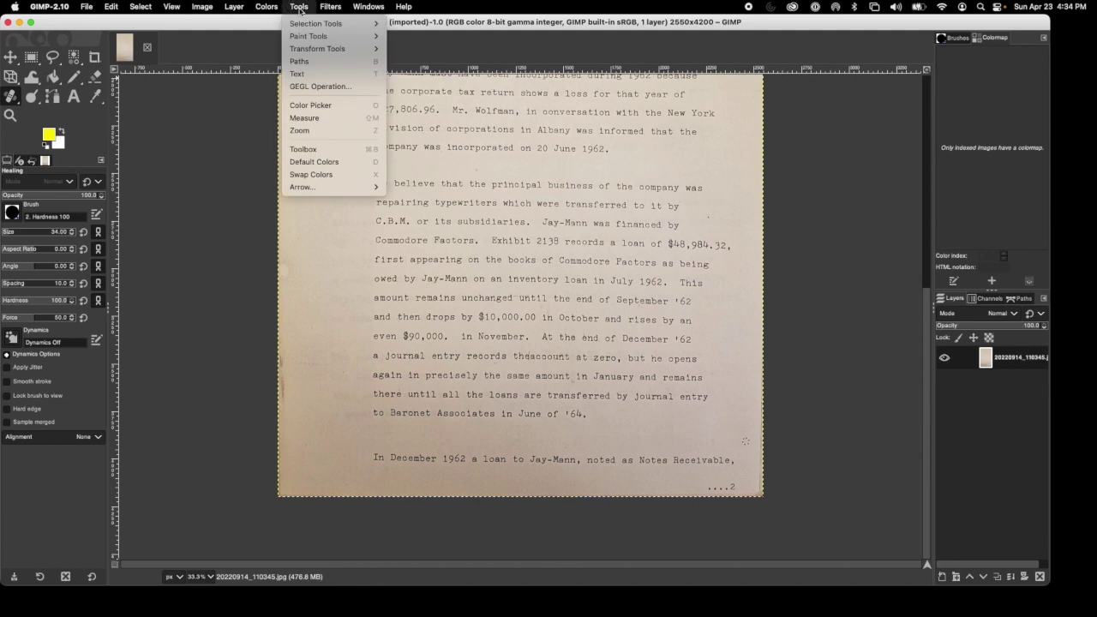
mouse_move(300, 36)
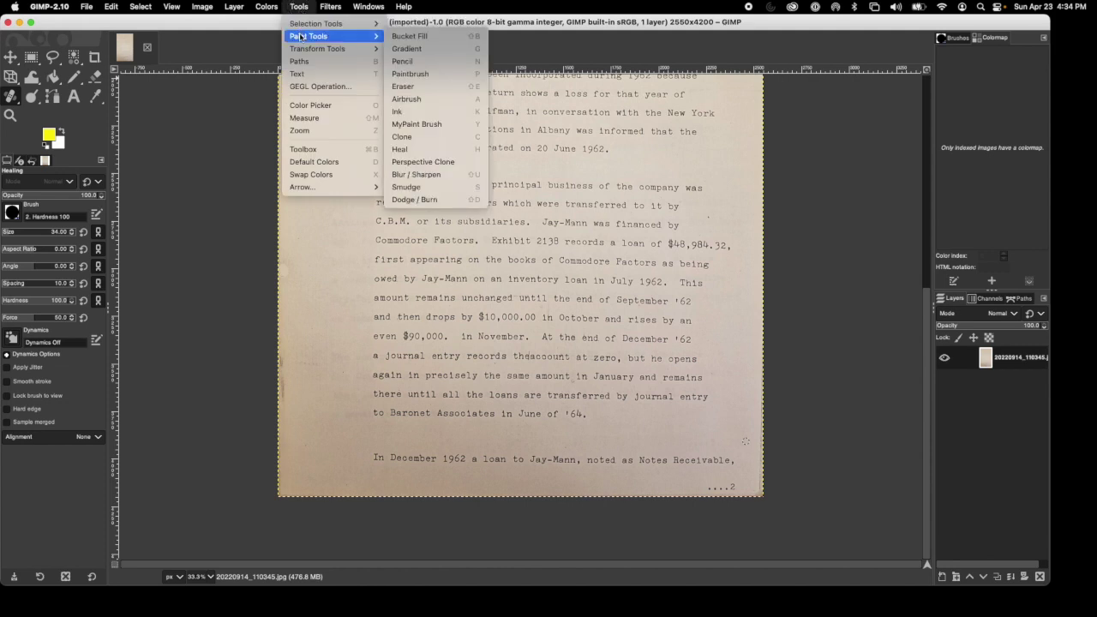
click(424, 149)
key(c)
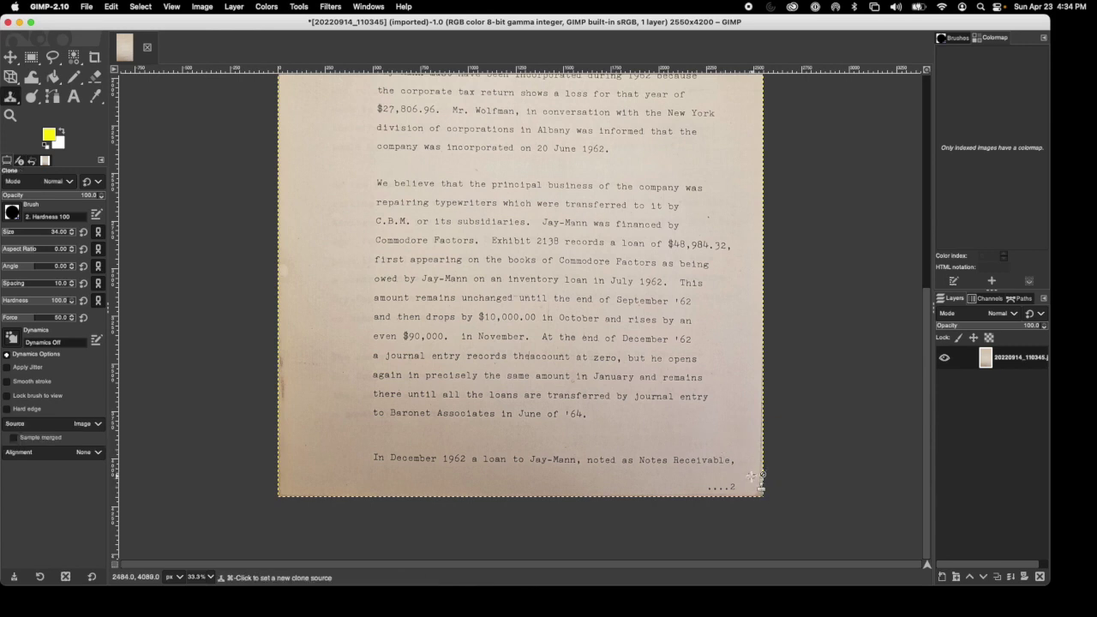
super+click(752, 479)
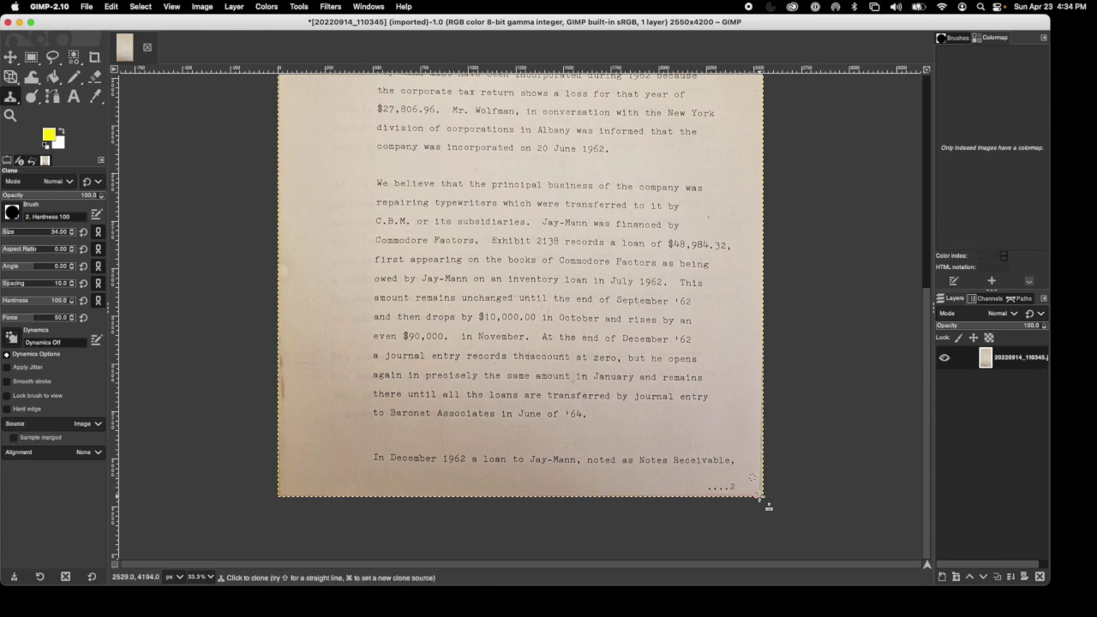
drag(761, 494, 762, 284)
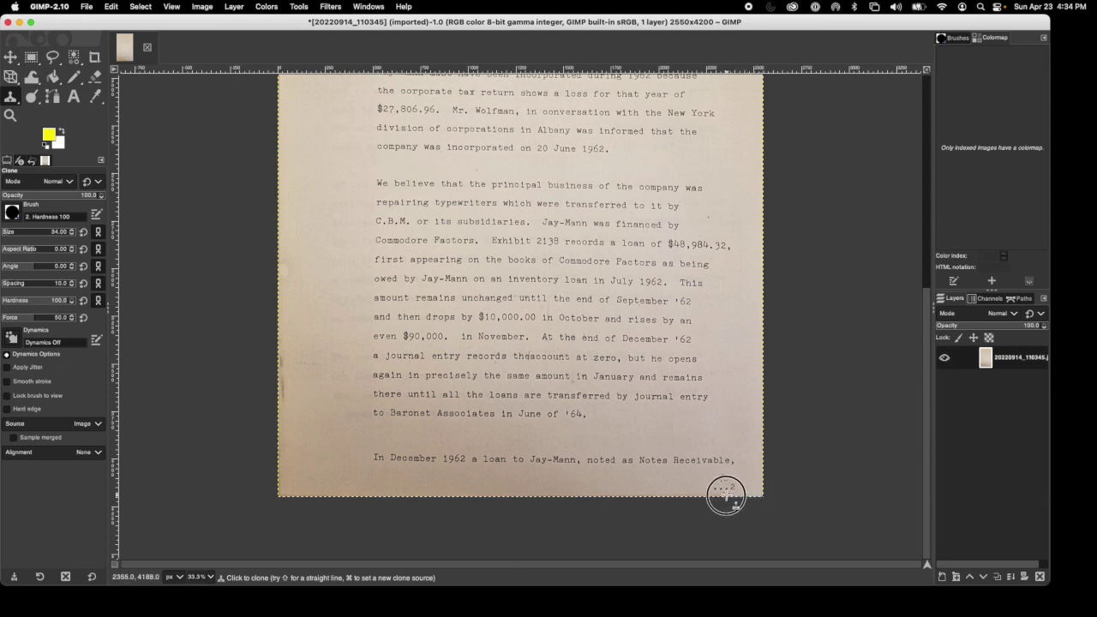
Clone clean paper in a straight line along the page's bottom edge, from left of the page number to the lower left corner.
click(669, 495)
super+click(672, 478)
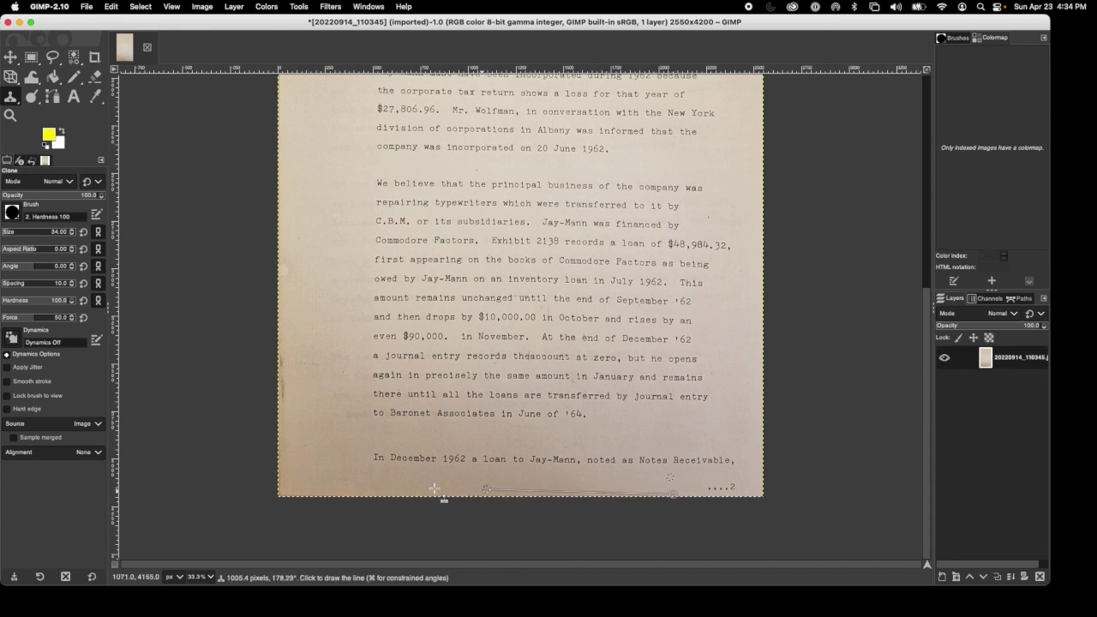
shift+click(282, 495)
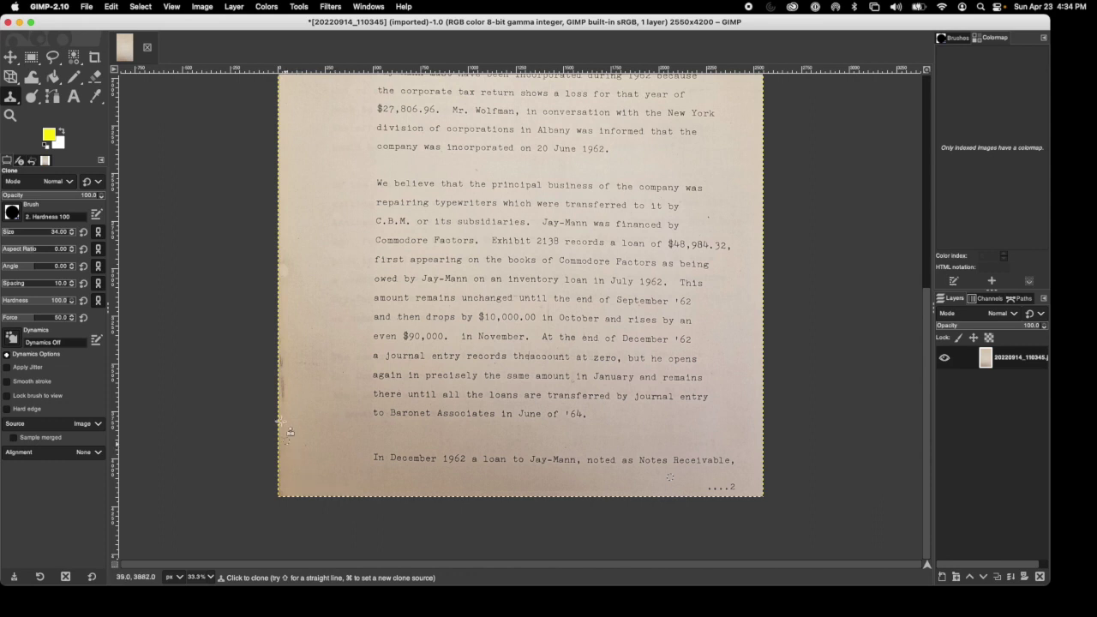
Clone clean paper from near the lower left corner in a straight line up the page's left edge, past the stains.
super+click(294, 486)
click(279, 491)
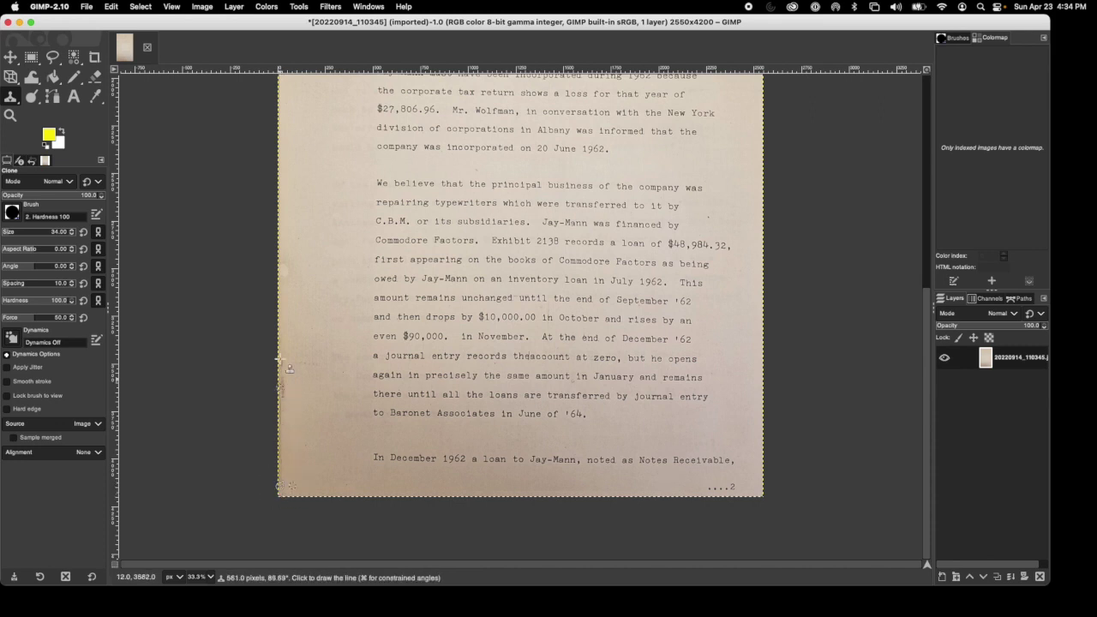
shift+click(282, 235)
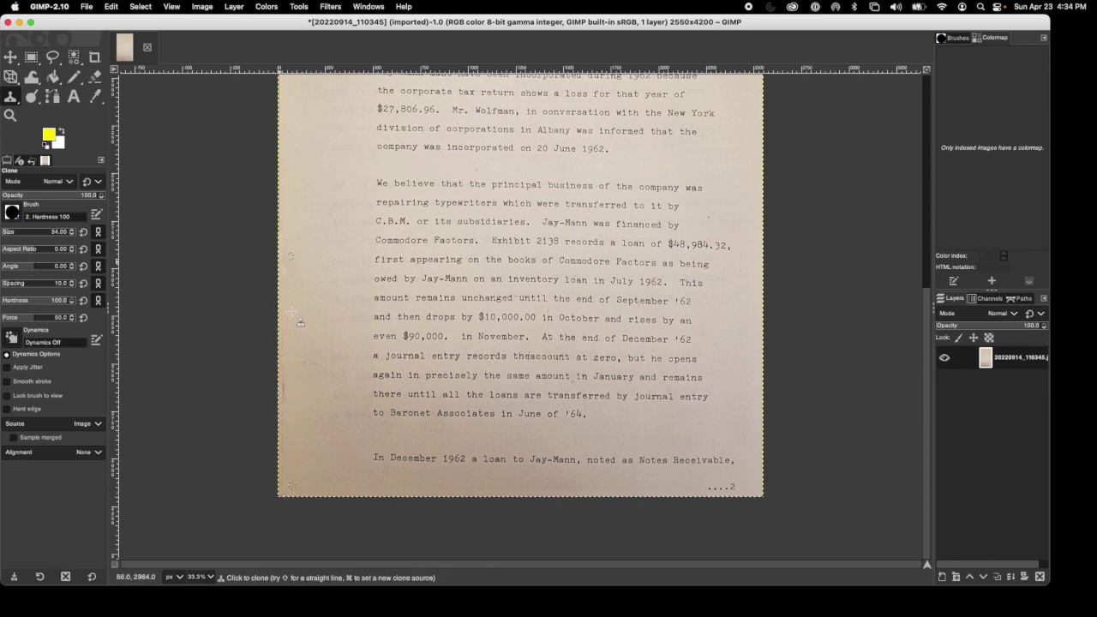
Clone clean paper over the mark on the lower left edge and heal that edge down to the corner with a 58 px brush.
super+click(300, 401)
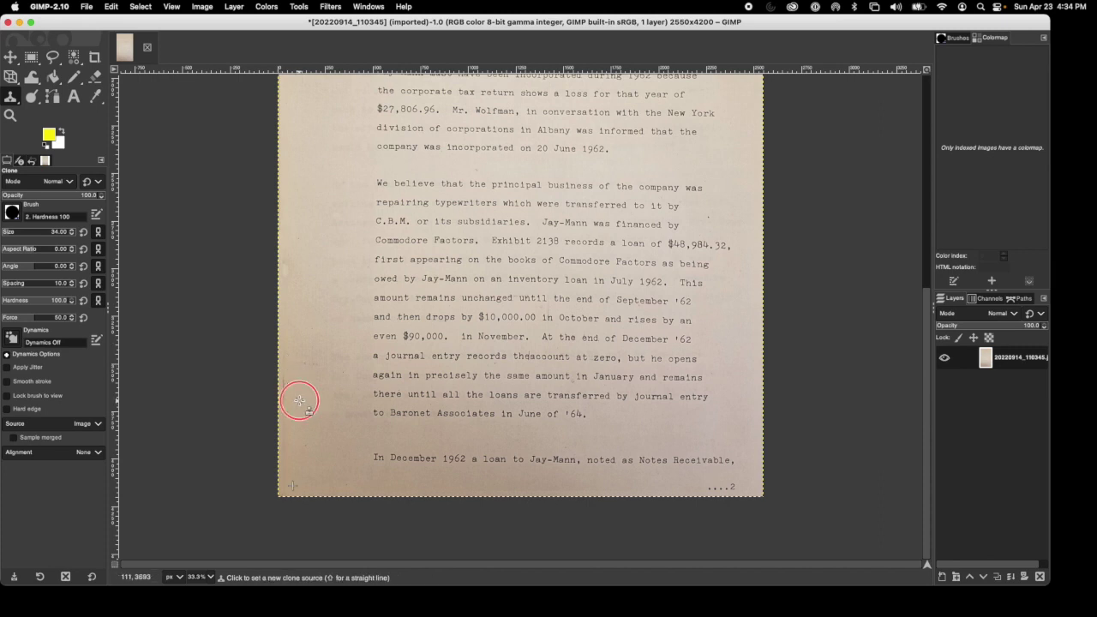
drag(284, 424, 282, 366)
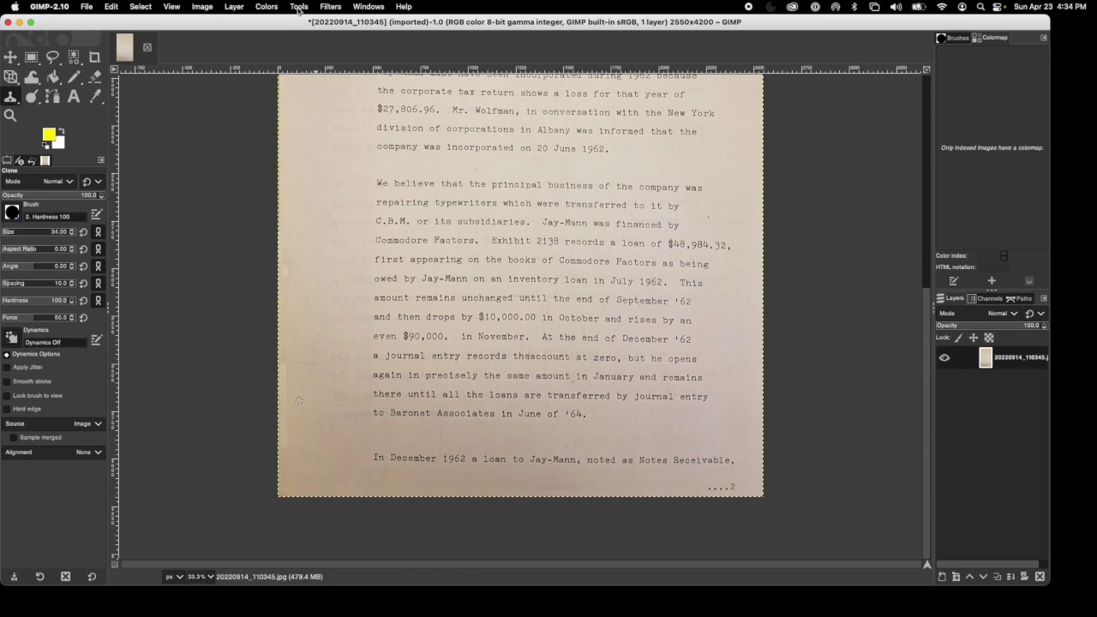
click(299, 7)
mouse_move(334, 37)
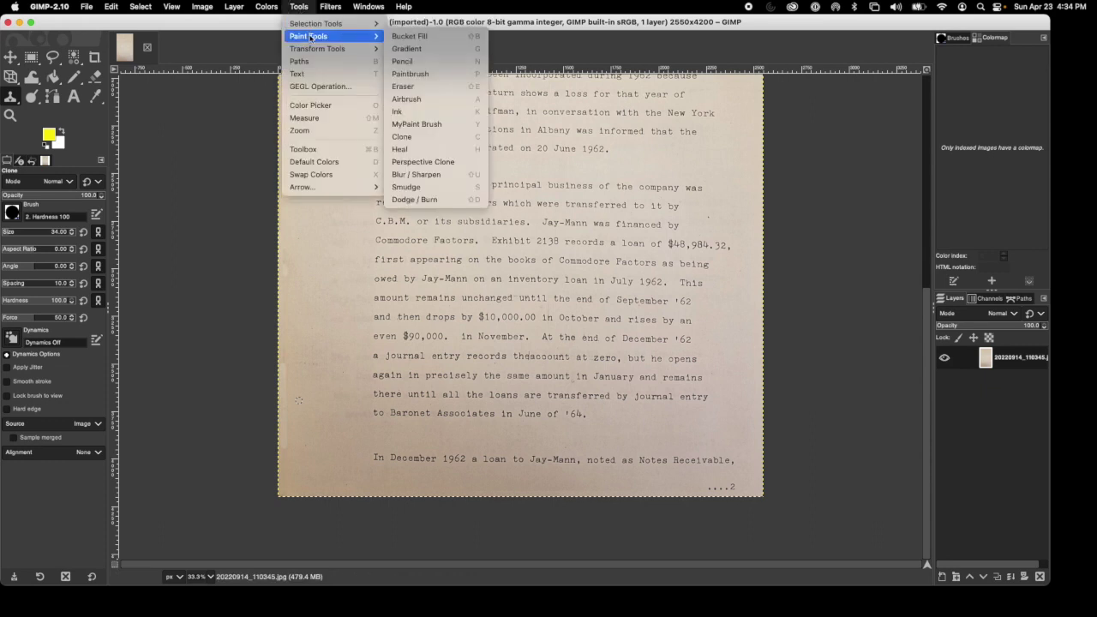
click(399, 149)
scroll(11, 232, up, 20)
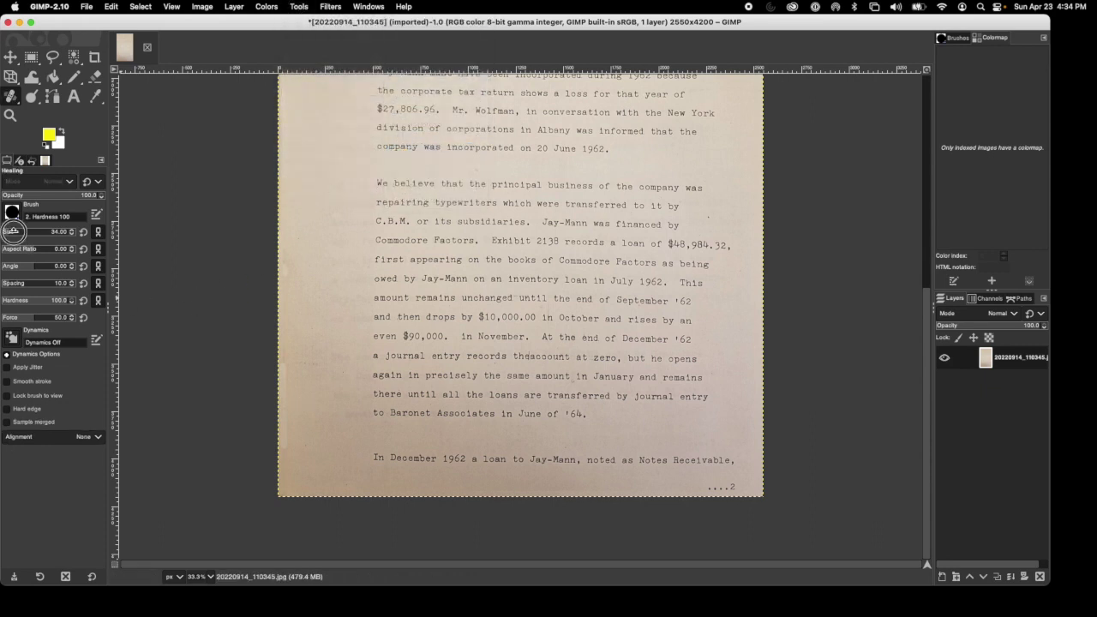
super+click(308, 361)
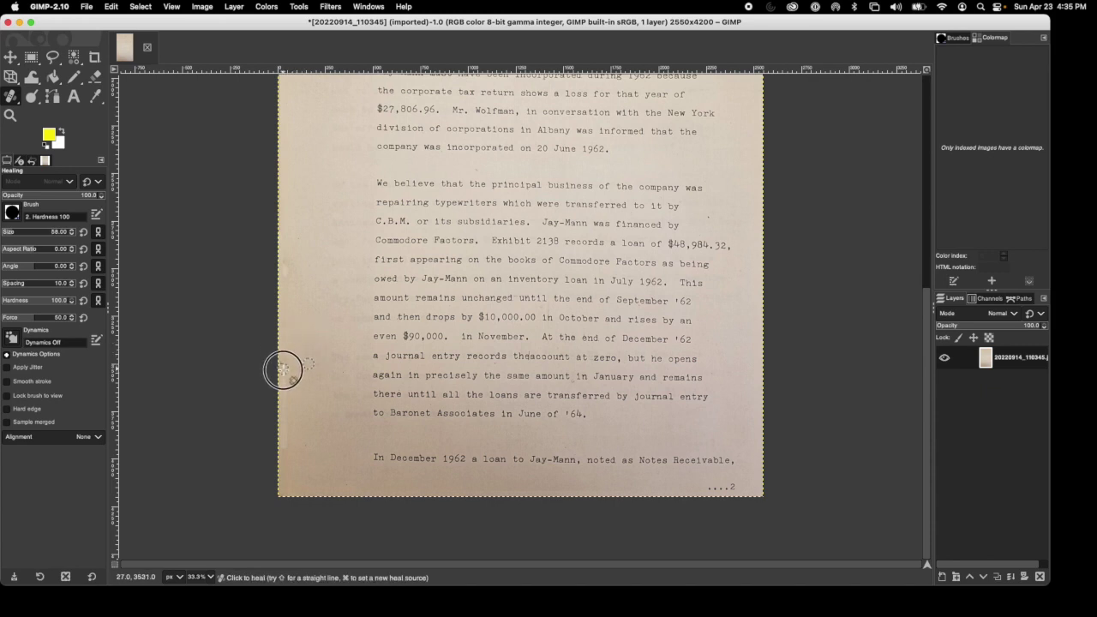
drag(283, 370, 283, 491)
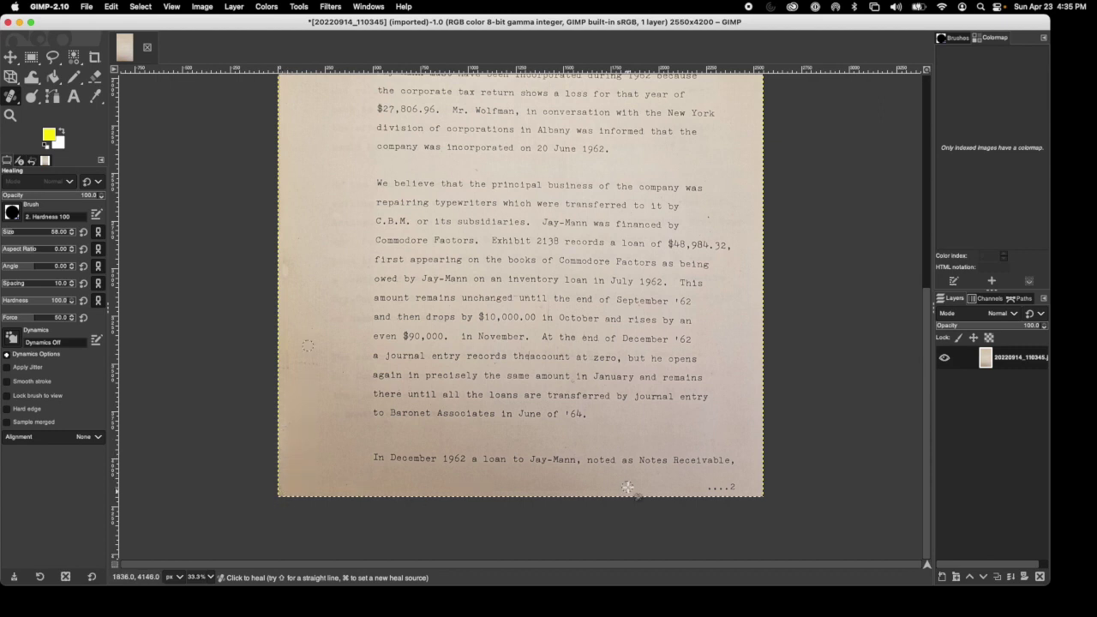
Heal along the page's bottom edge to the lower right corner and up the right edge, sampling nearby clean paper.
super+click(435, 481)
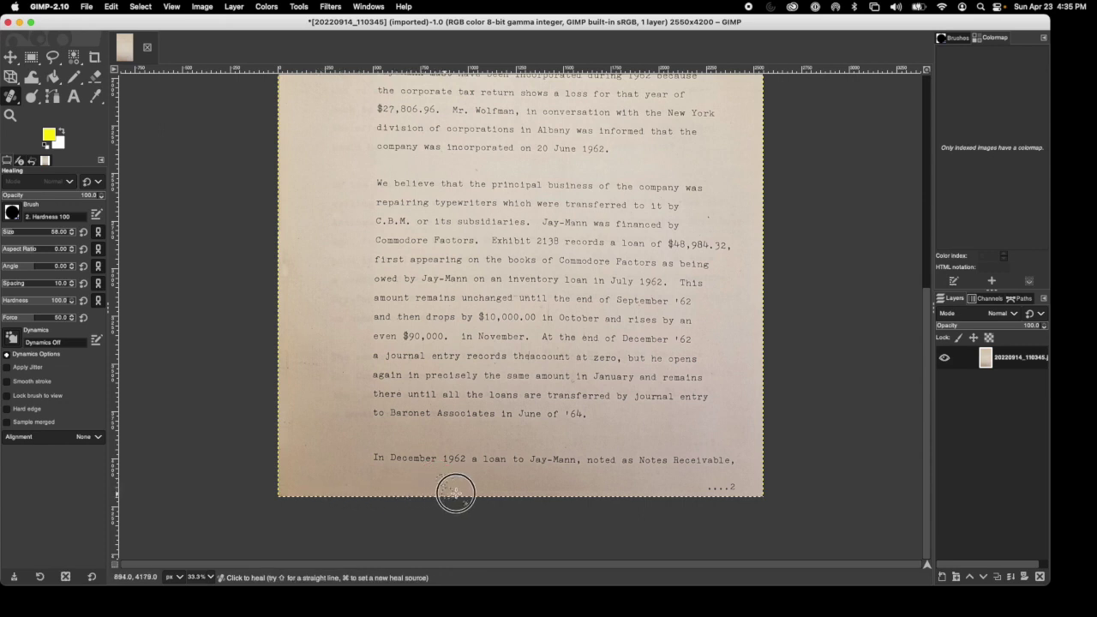
mouse_move(453, 493)
mouse_down()
mouse_move(699, 493)
mouse_move(745, 475)
mouse_move(760, 493)
mouse_move(761, 283)
mouse_up()
super+click(742, 475)
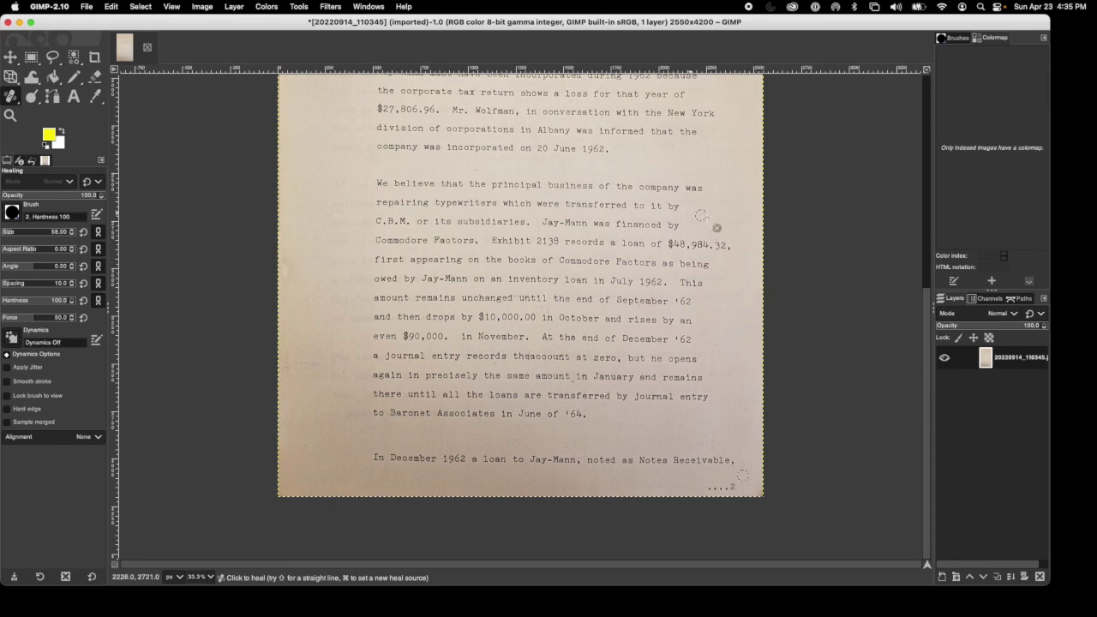
In Levels, pick the white point from the paper near the upper right corner and from the darker lower left area.
key(minus)
key(minus)
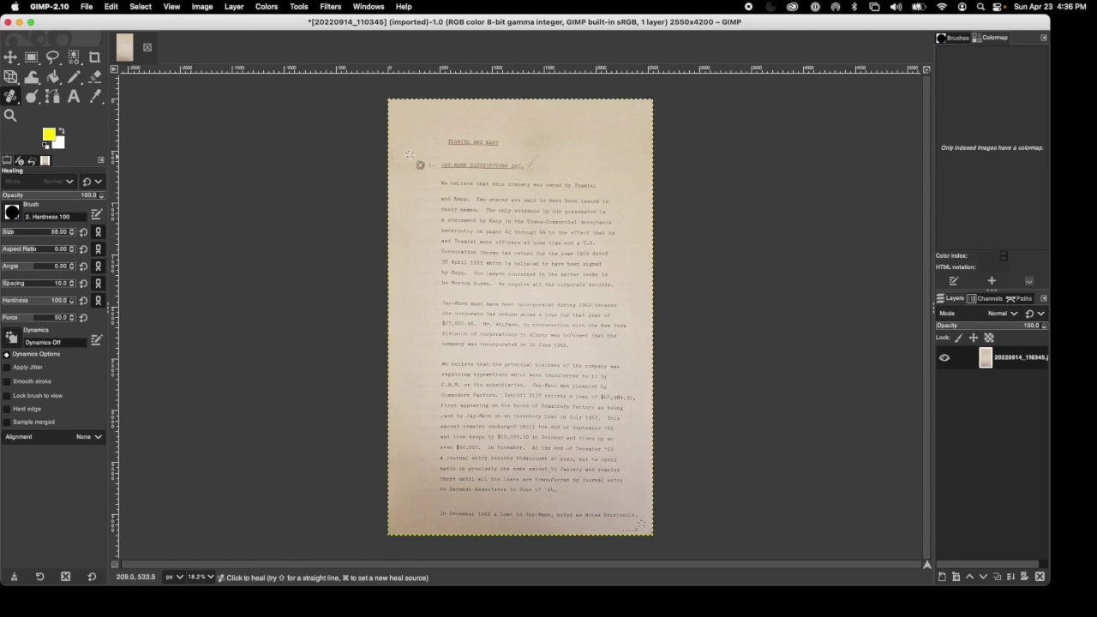
click(269, 9)
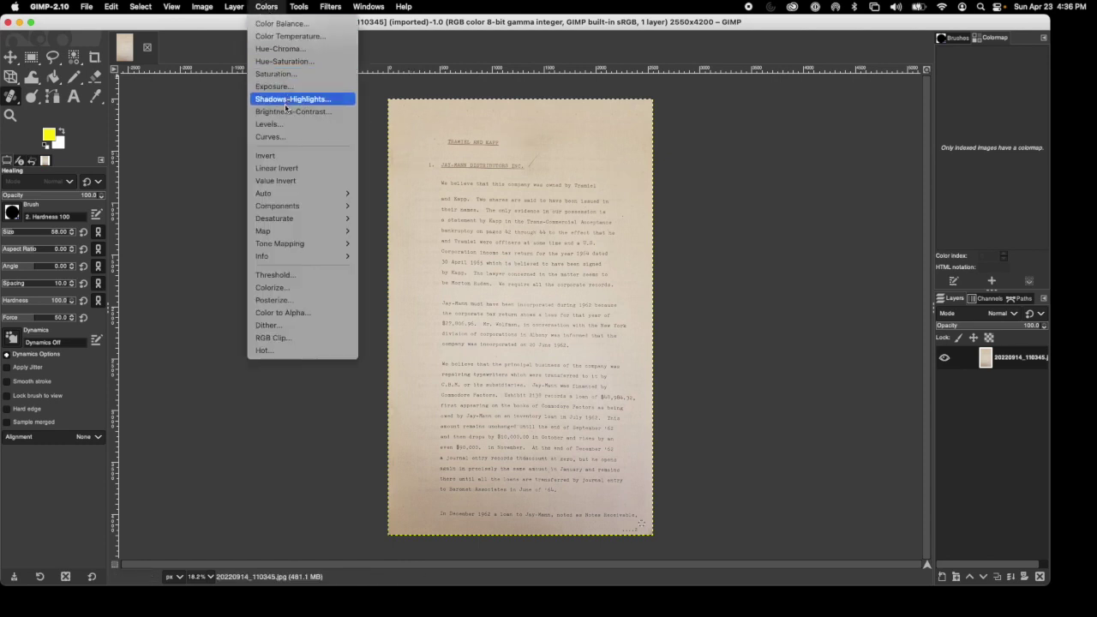
click(268, 125)
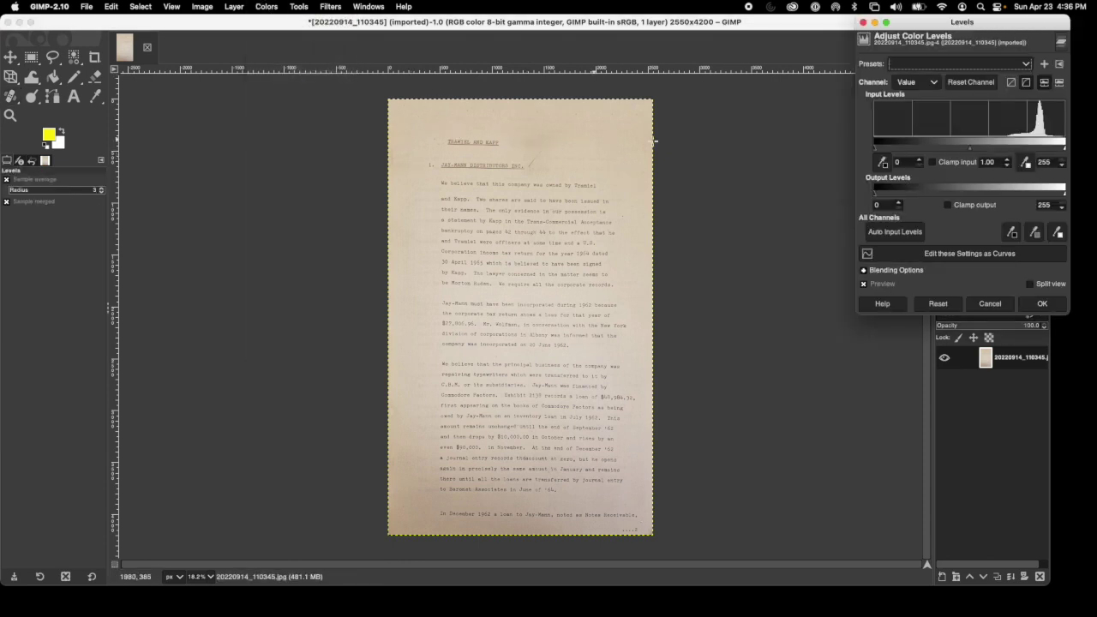
click(1026, 162)
click(631, 130)
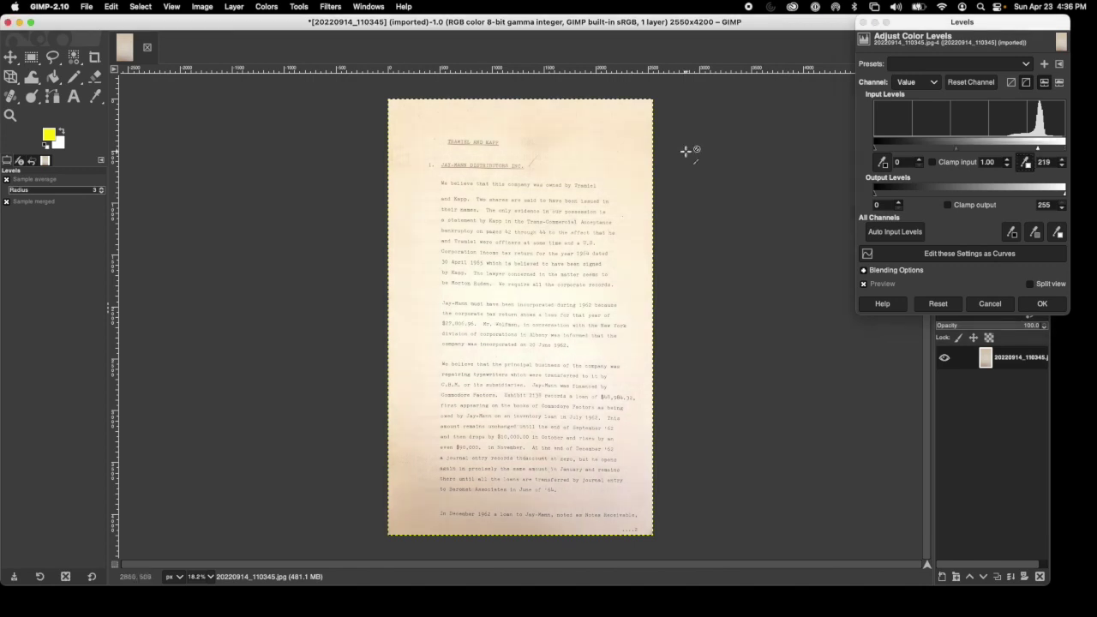
click(431, 527)
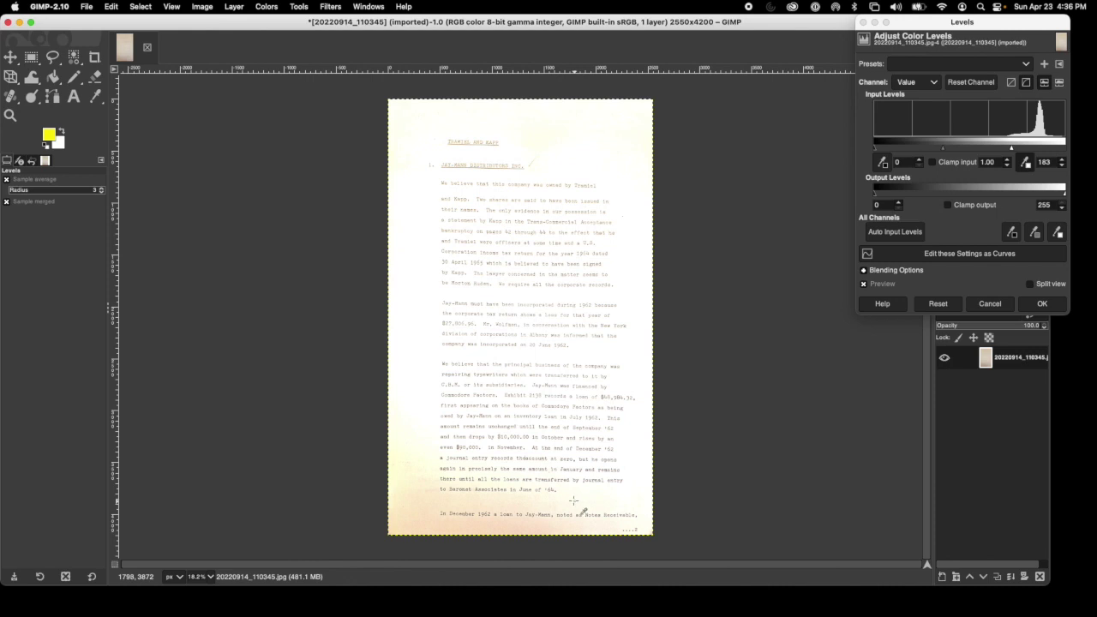
In Levels, pick the black point from the typed heading "JAY-MANN DISTRIBUTORS INC.".
click(884, 162)
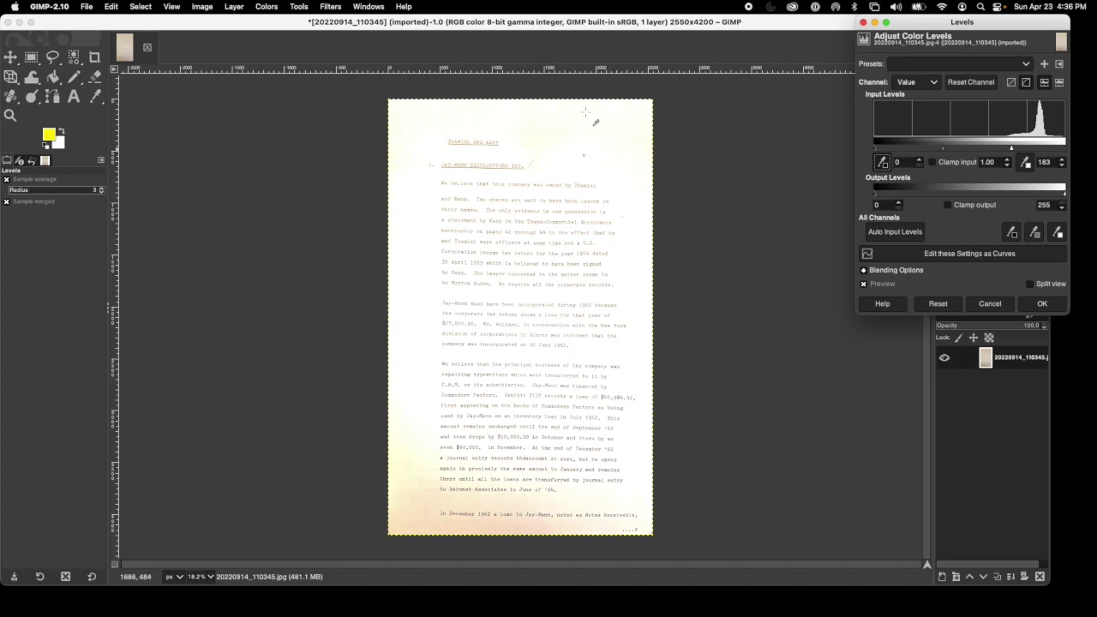
click(539, 33)
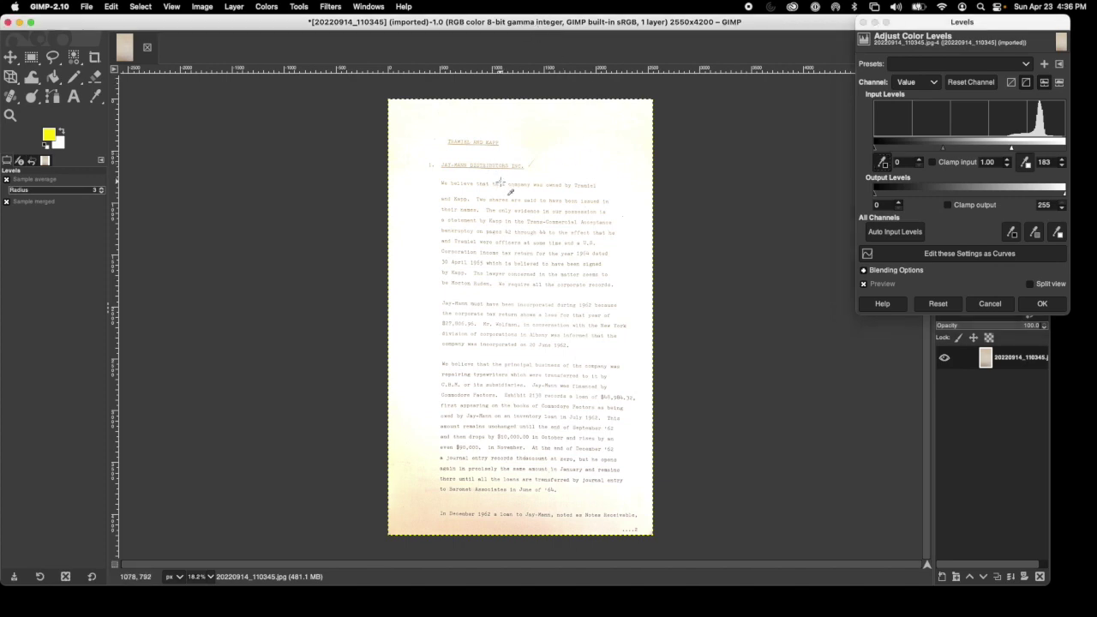
scroll(511, 190, up, 5)
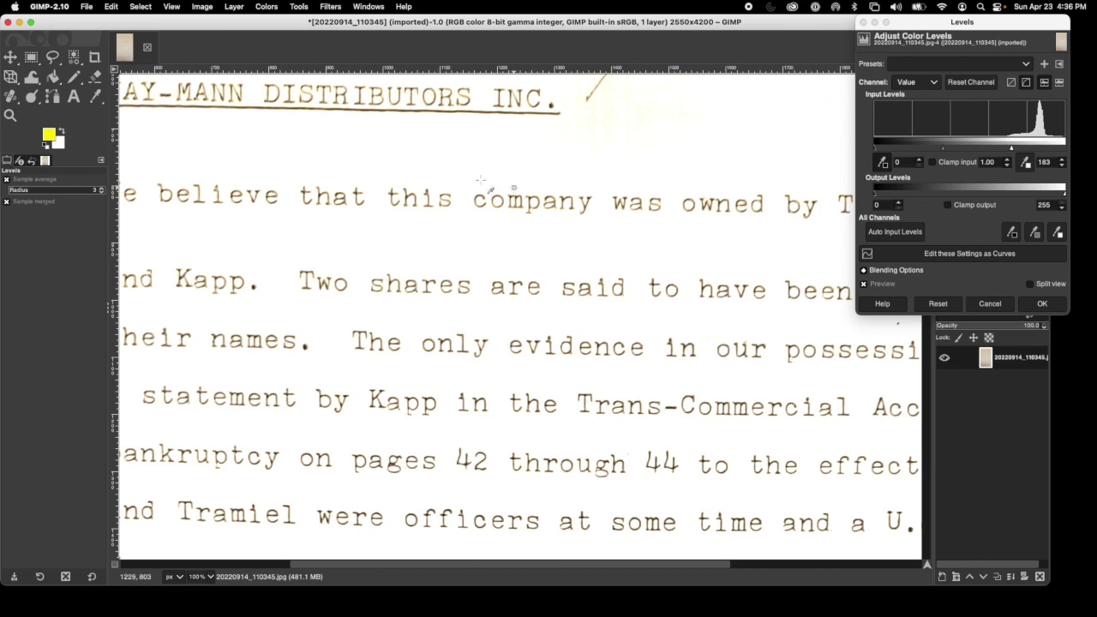
click(442, 100)
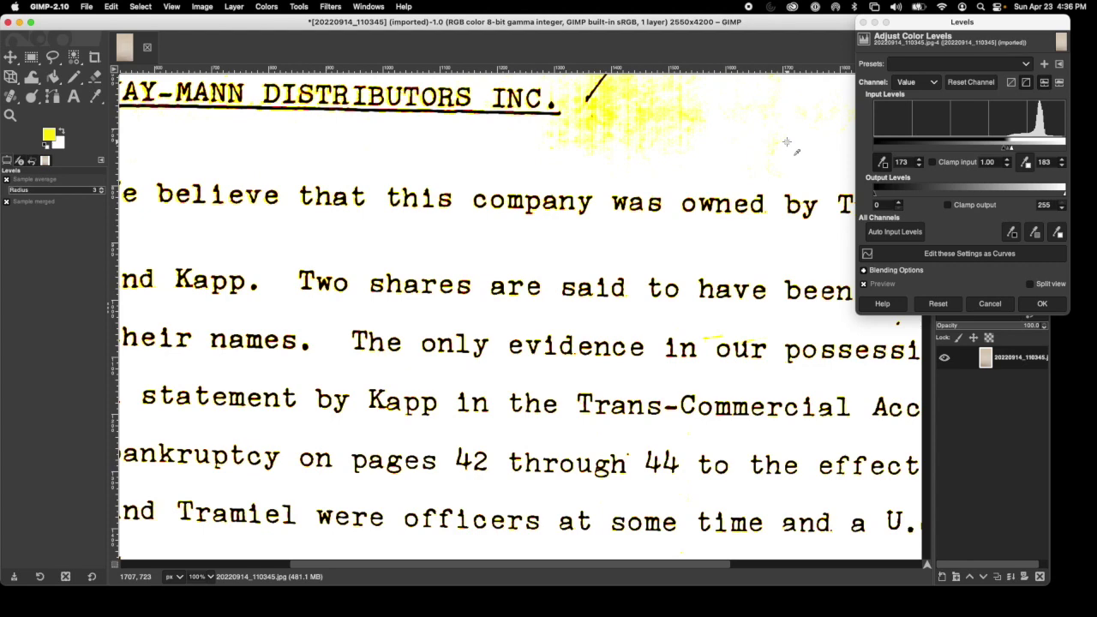
scroll(787, 141, down, 1)
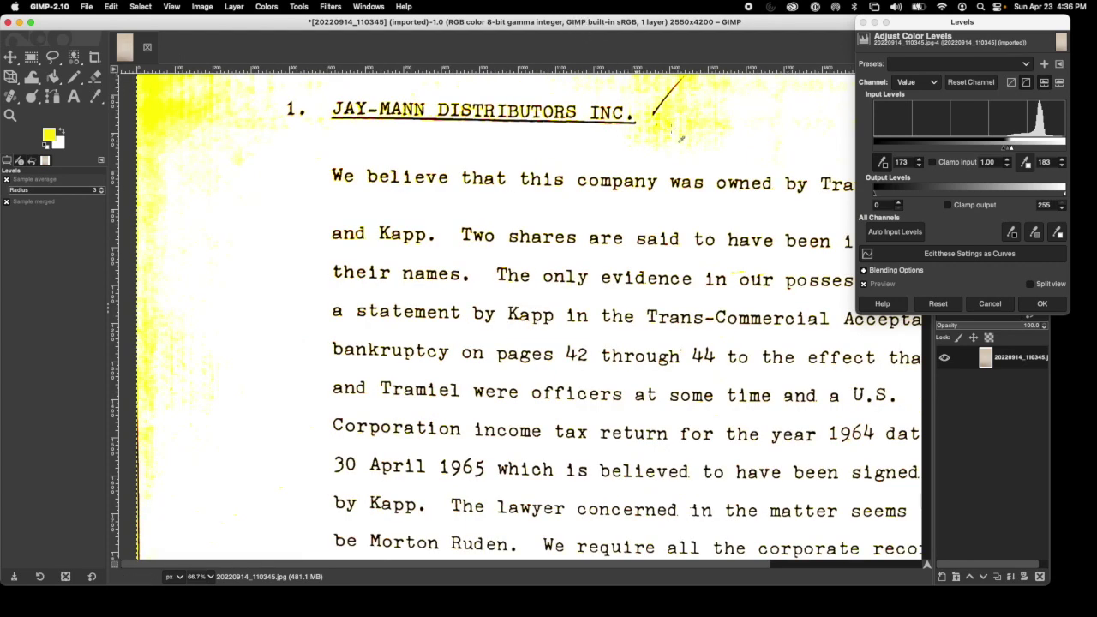
scroll(672, 129, down, 3)
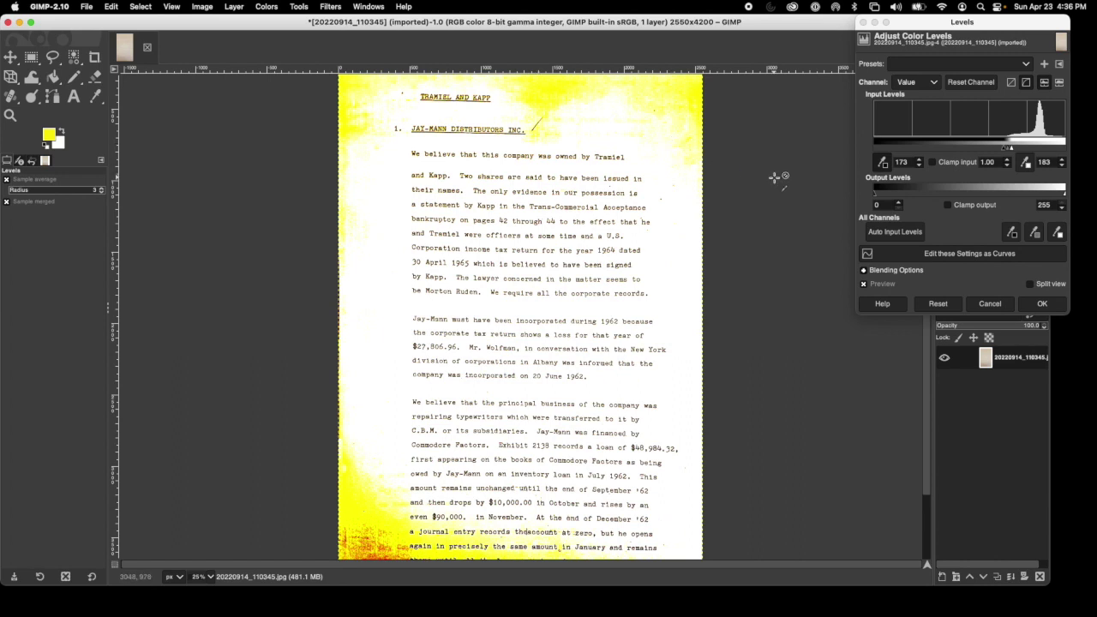
Convert the image to indexed color with a generated optimum palette of 8 colors and no dithering.
click(199, 7)
mouse_move(214, 36)
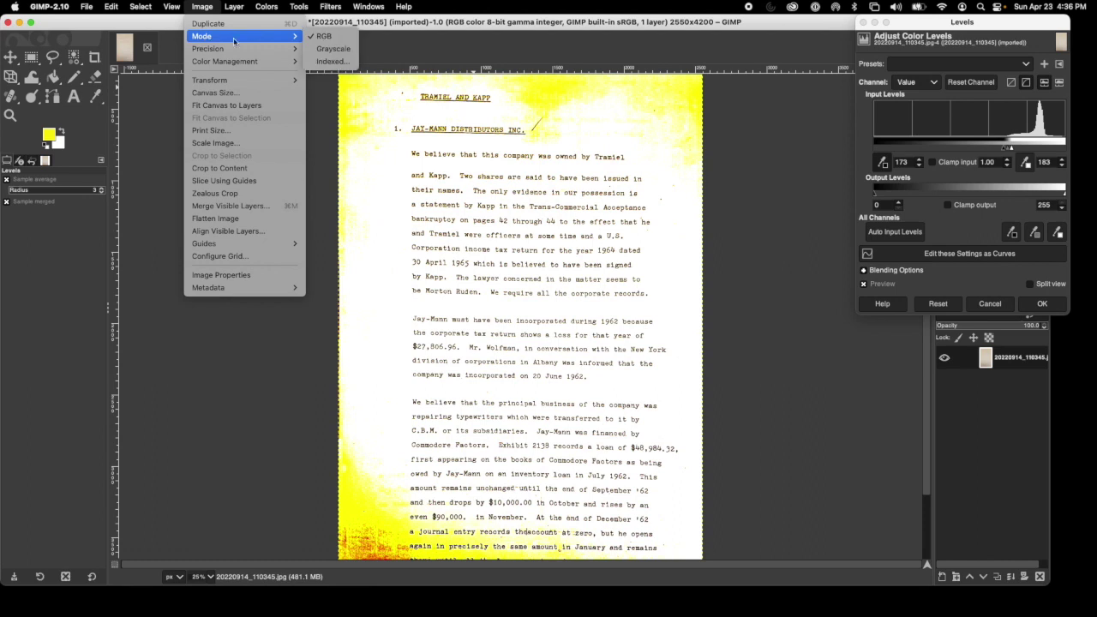
click(333, 62)
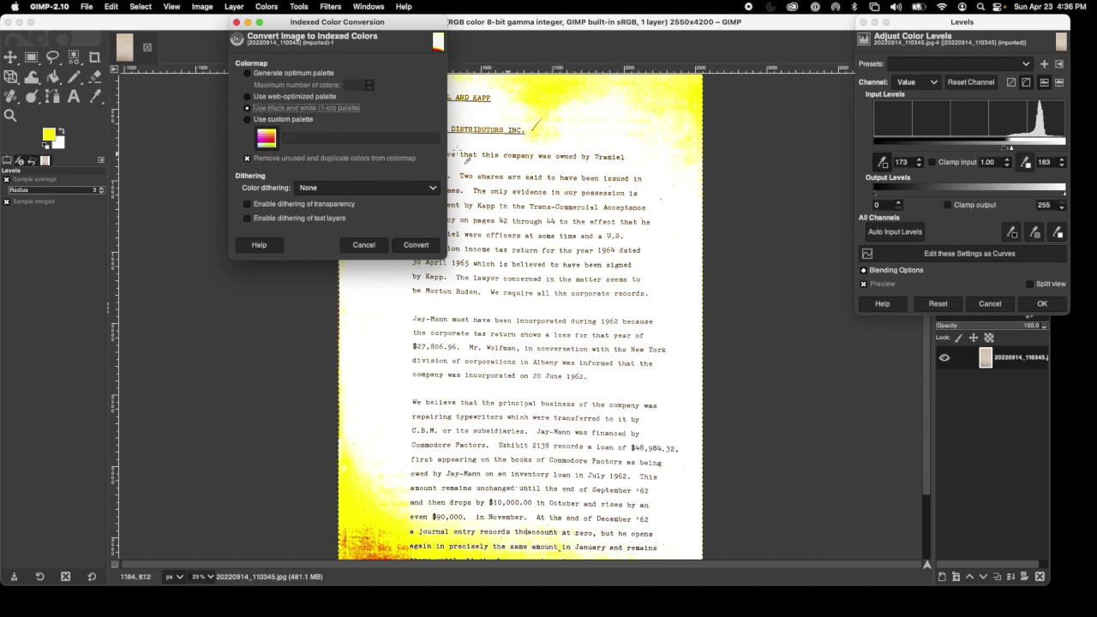
click(274, 74)
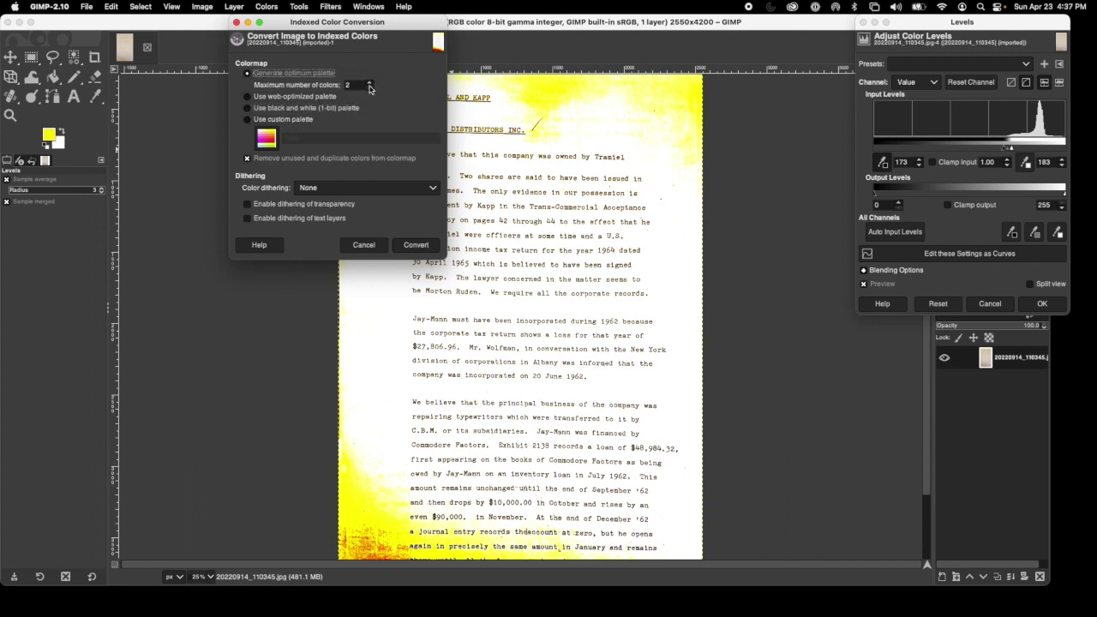
scroll(369, 85, up, 5)
click(414, 246)
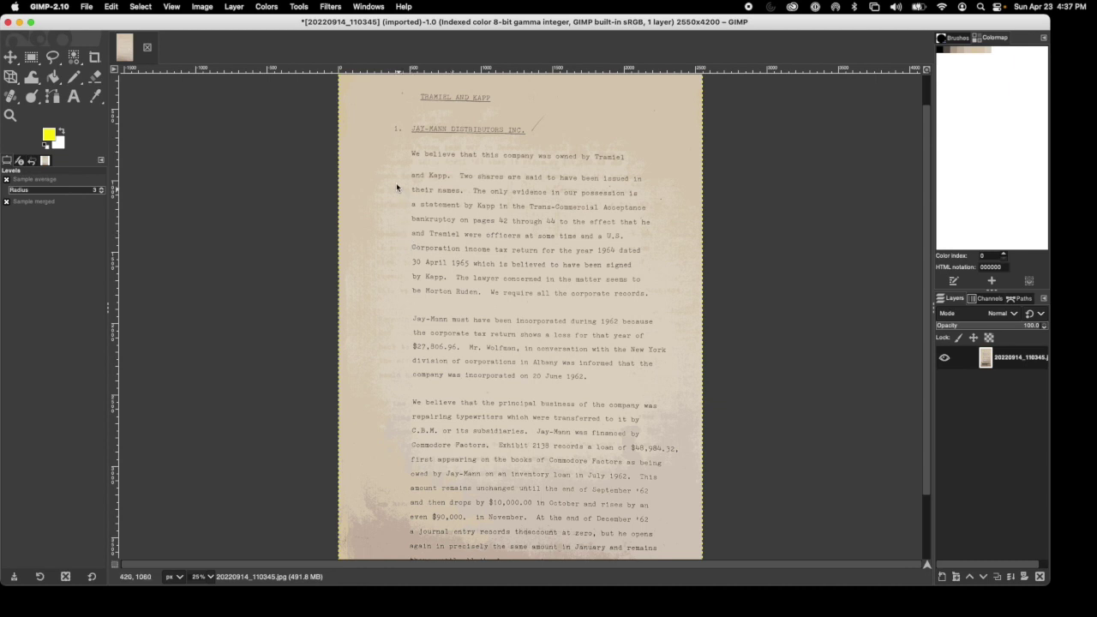
Keep colormap entry 0 at 000000 and set the lightest entry, number 7, to white (ffffff).
double_click(941, 52)
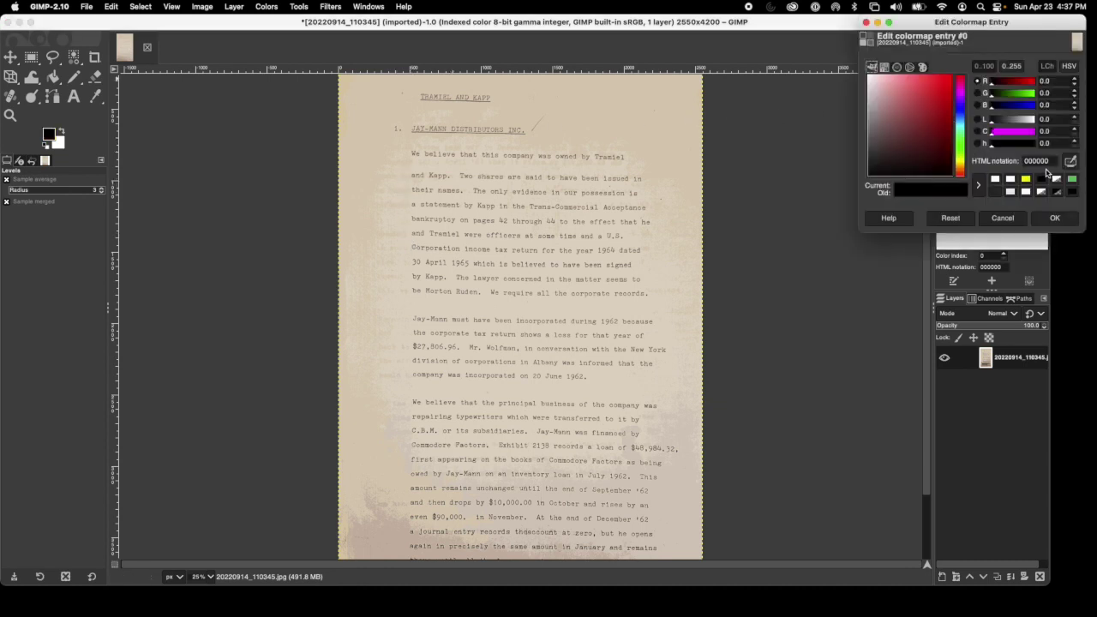
click(1060, 219)
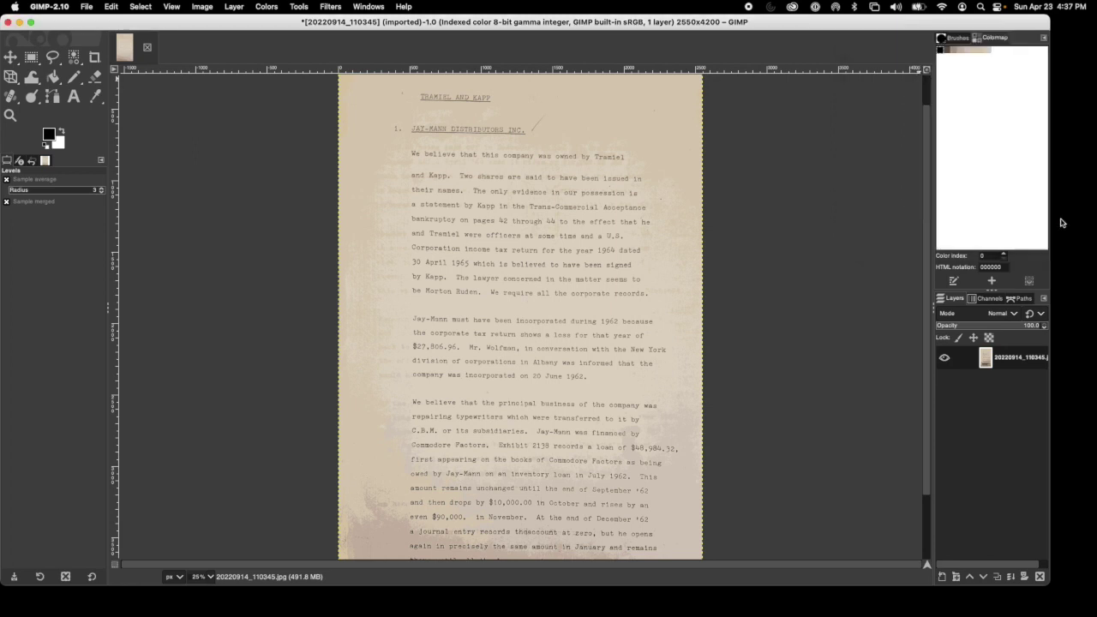
double_click(990, 53)
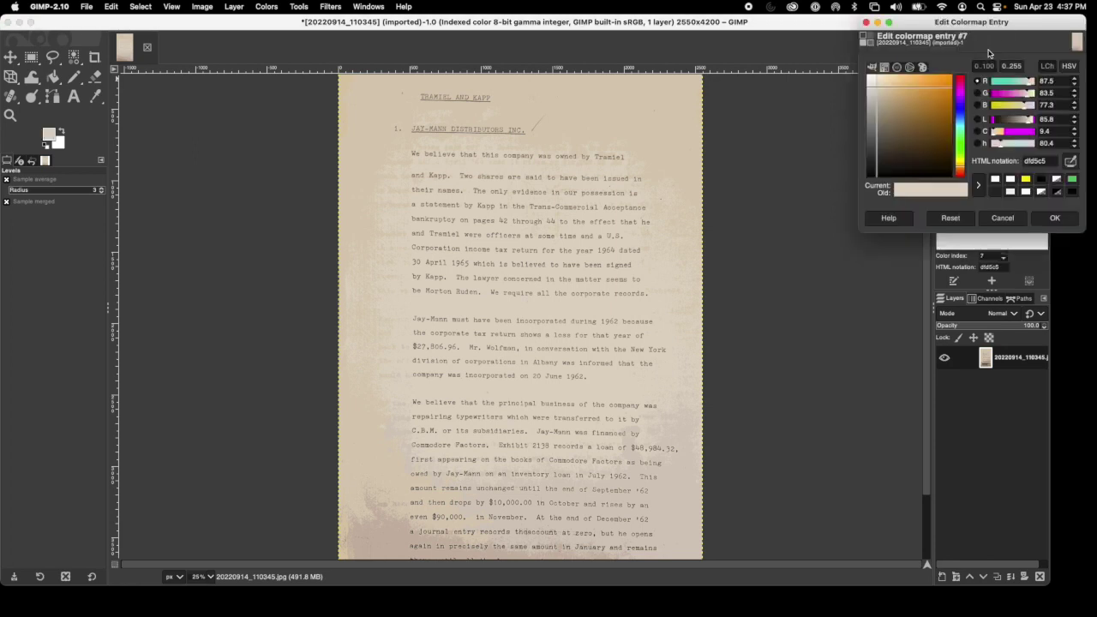
double_click(1037, 160)
text(ffffff)
key(Return)
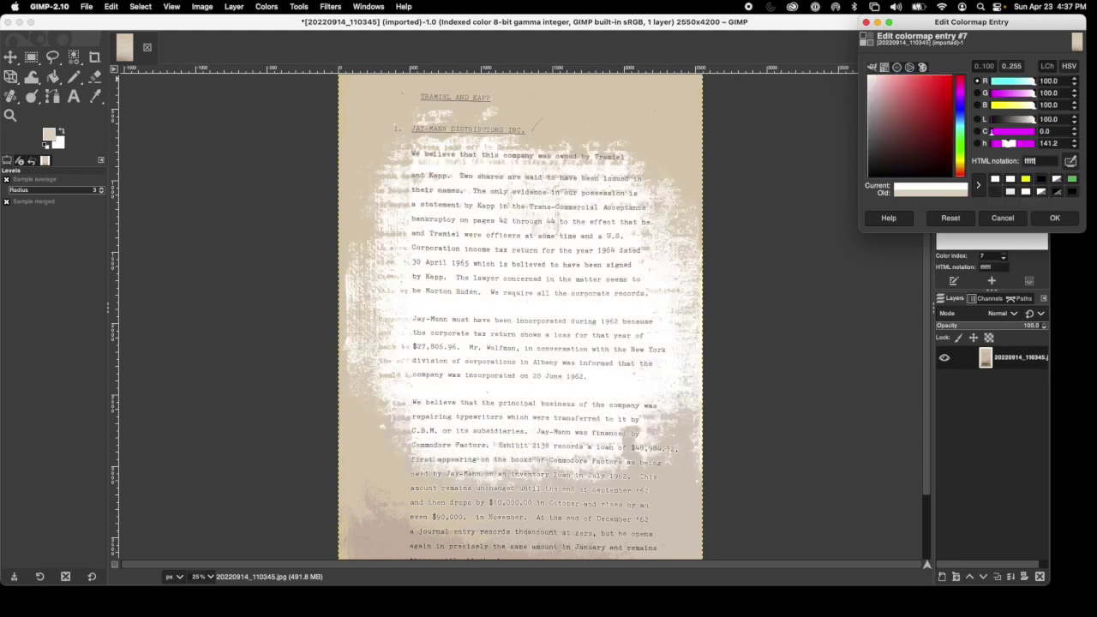
click(1046, 219)
Change colormap entry 6 to white (ffffff).
double_click(984, 53)
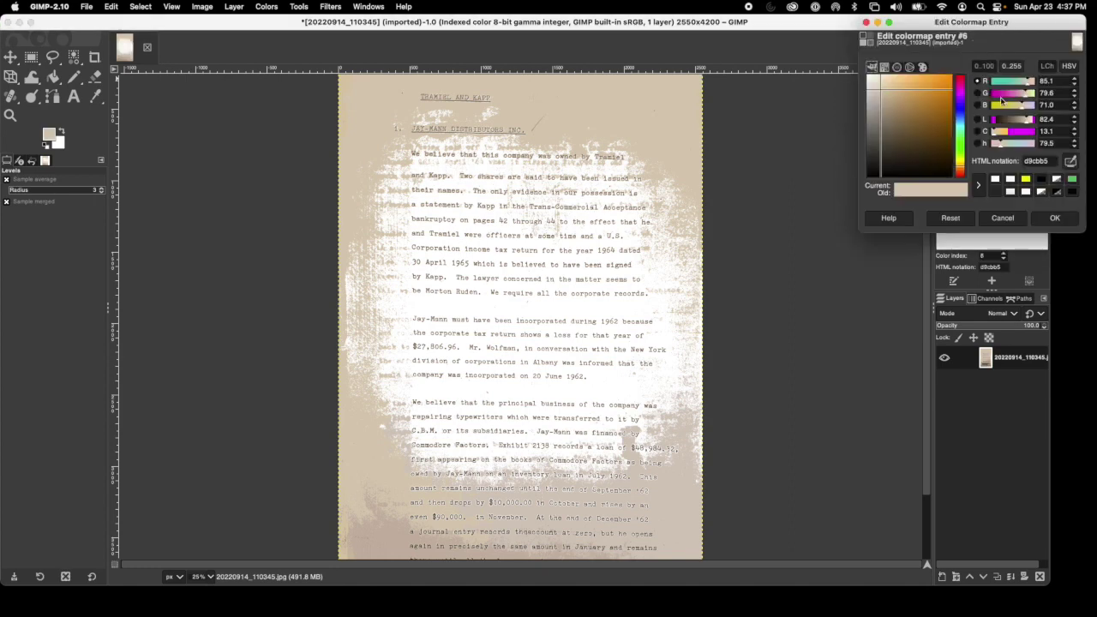
double_click(1040, 161)
text(ffffff)
key(Return)
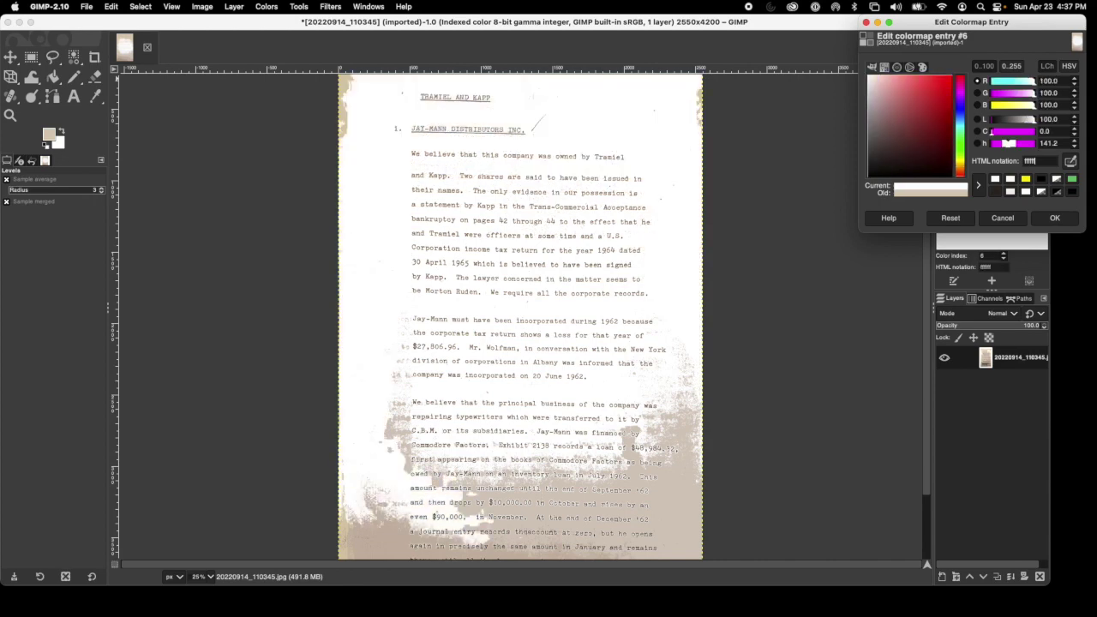
click(1055, 217)
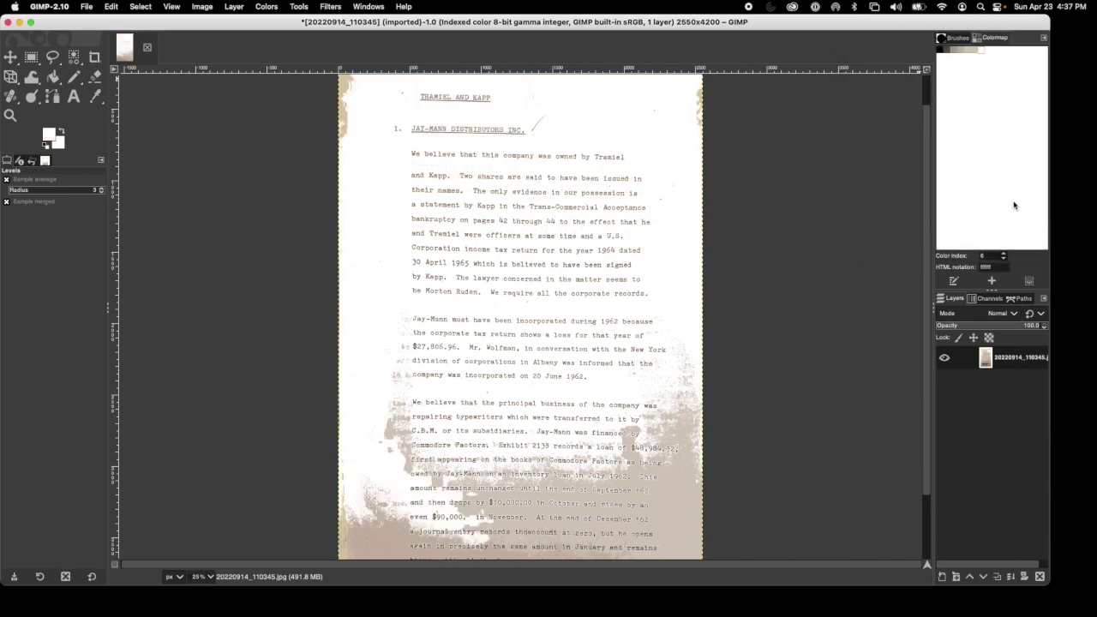
Change colormap entry 5, the tan tone at the page's upper corners, to white (ffffff).
double_click(976, 52)
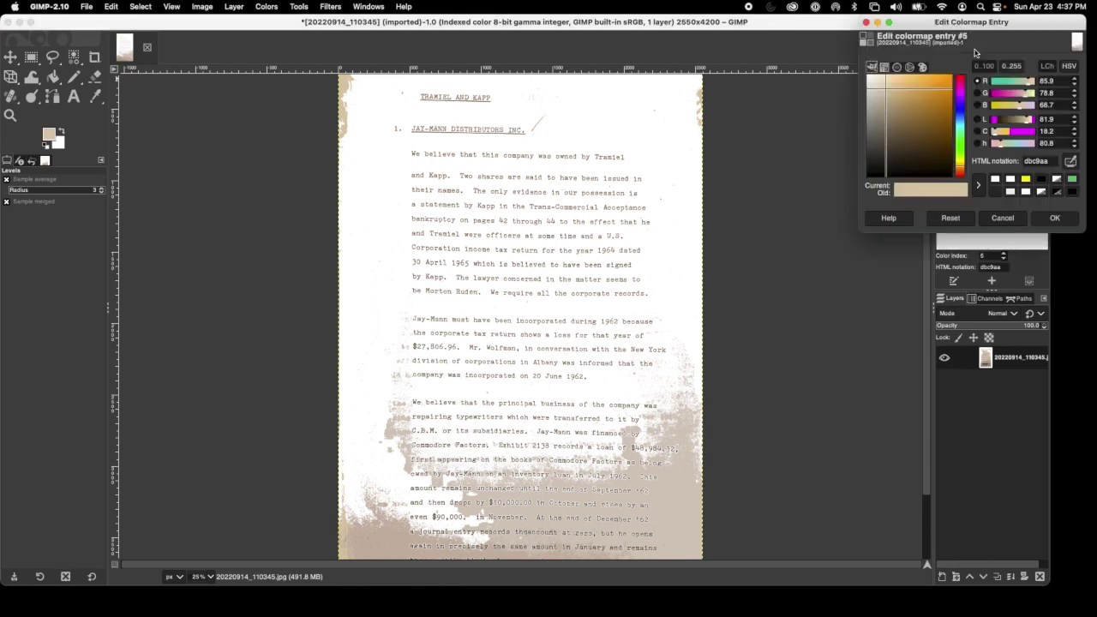
double_click(1034, 161)
text(ffffff)
click(1059, 220)
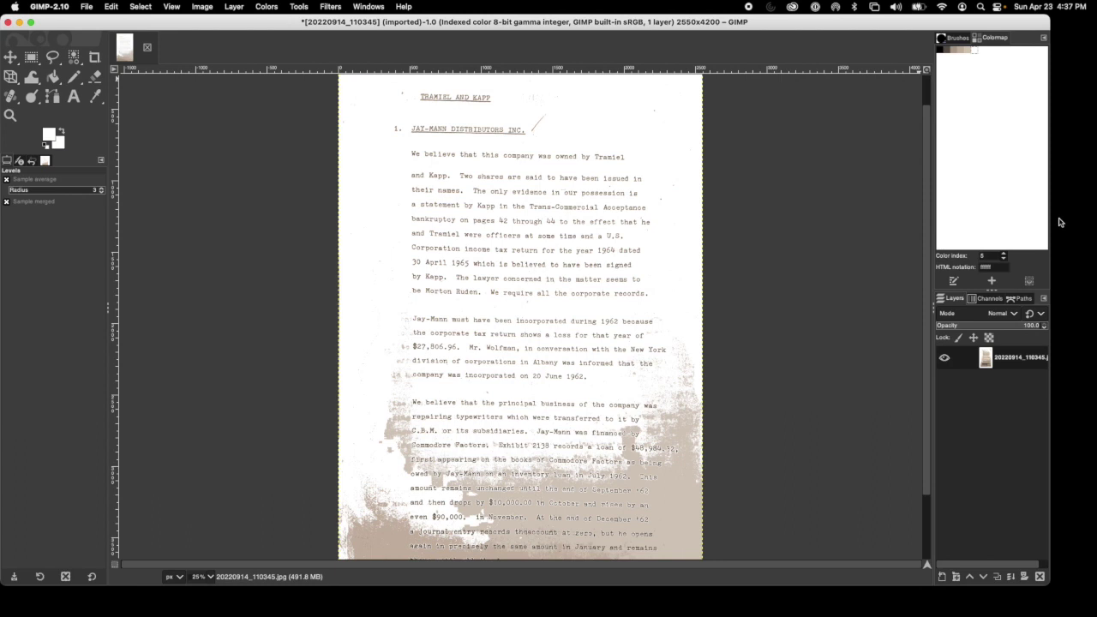
Change colormap entry 4, the beige tone across the lower part of the page, to white (ffffff).
double_click(969, 52)
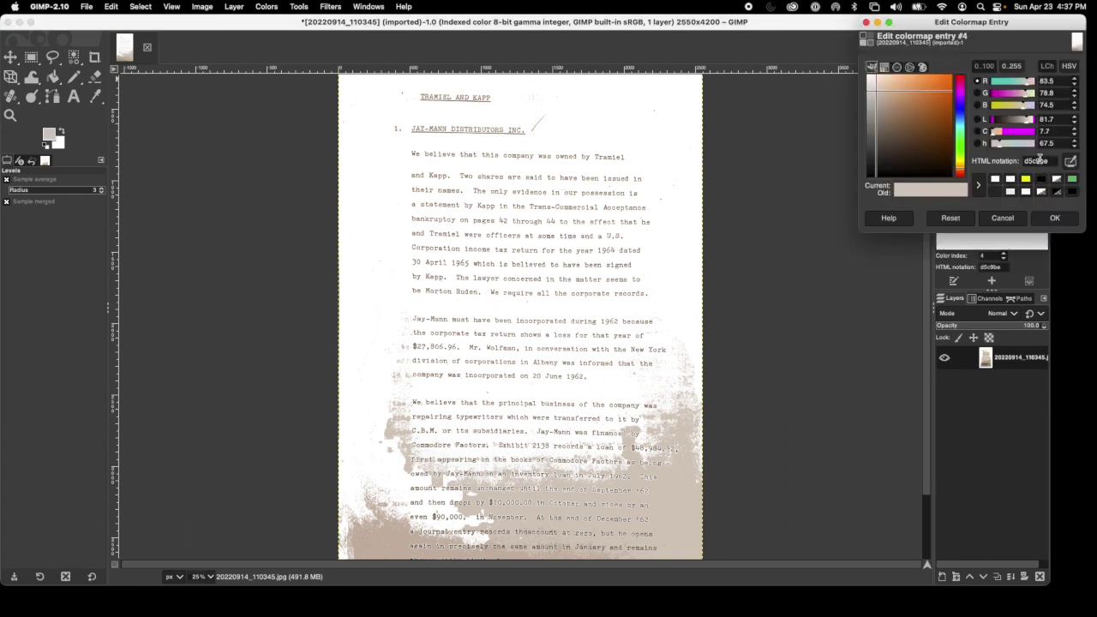
double_click(1039, 161)
text(ffffff)
click(1054, 217)
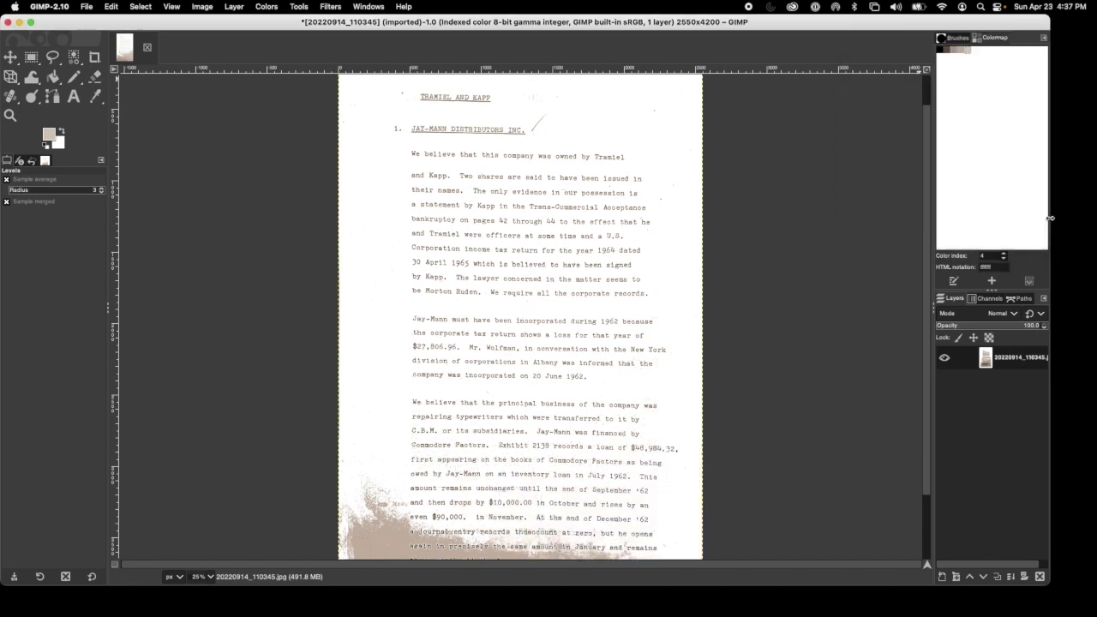
Change colormap entry 3, the tone of the patch in the page's lower-left area, to white (ffffff).
double_click(962, 52)
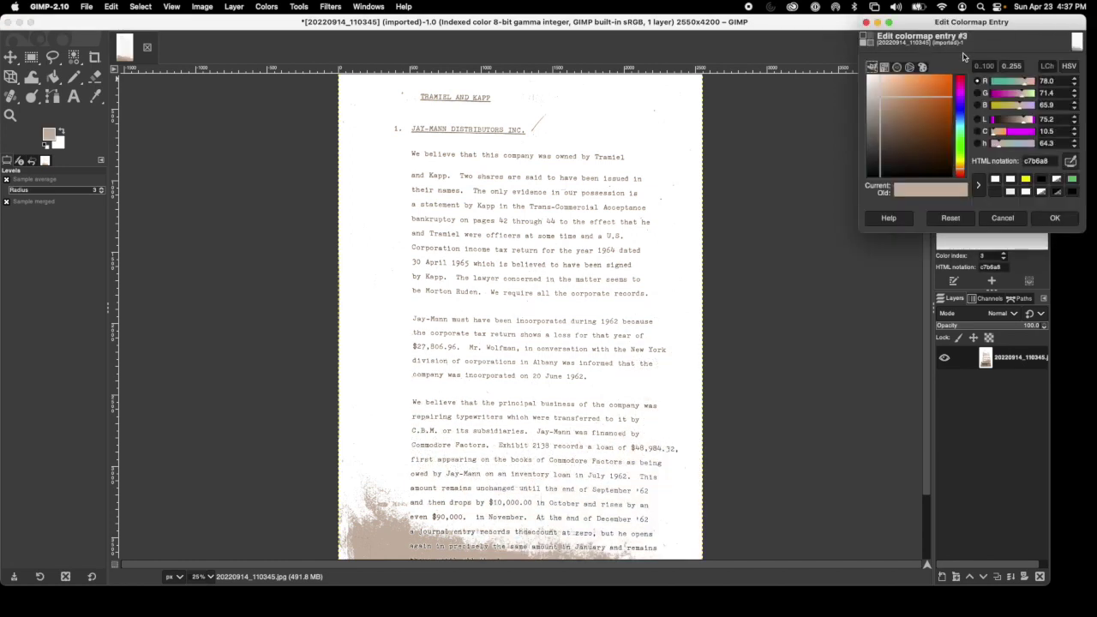
double_click(1039, 161)
text(ffffff)
click(1056, 218)
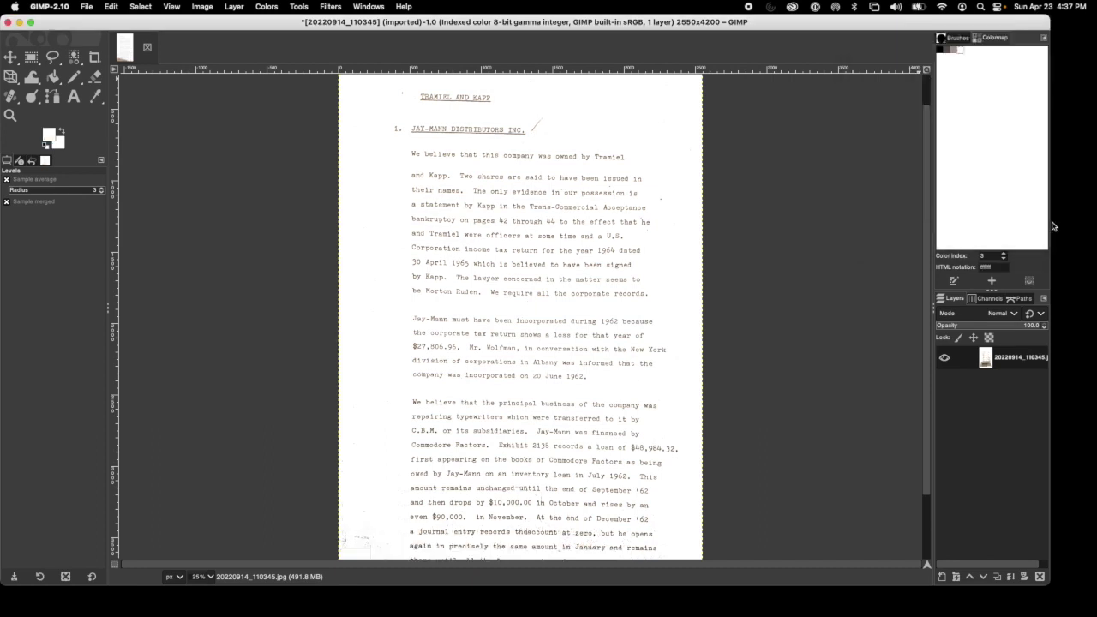
Examine the typed letters up close and the whole page for paper tones and stains that remain.
scroll(568, 348, down, 3)
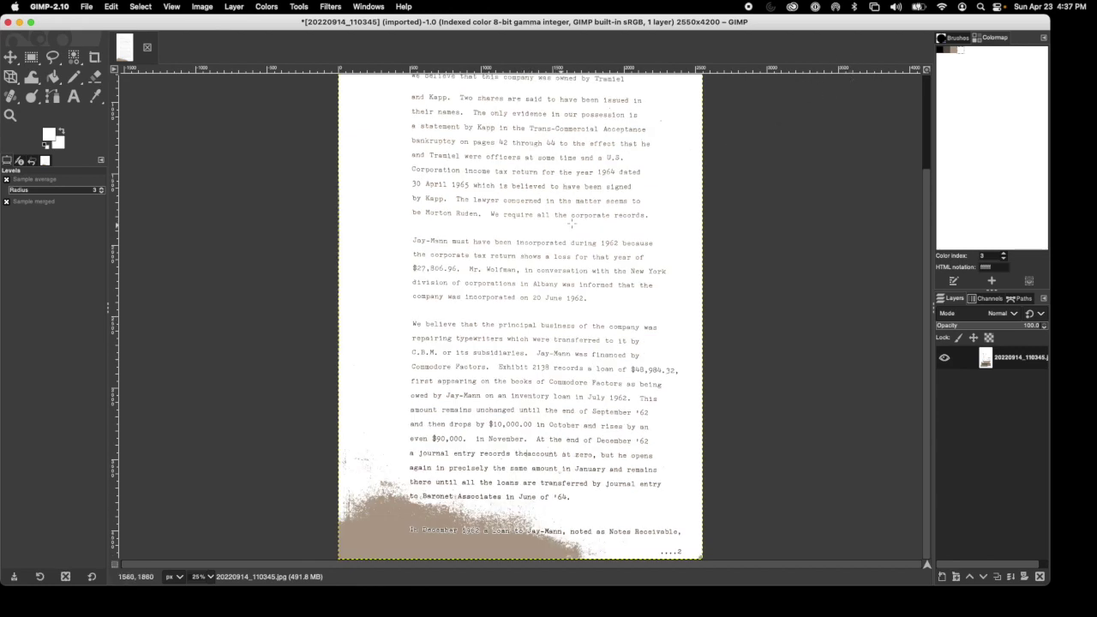
scroll(573, 221, up, 4)
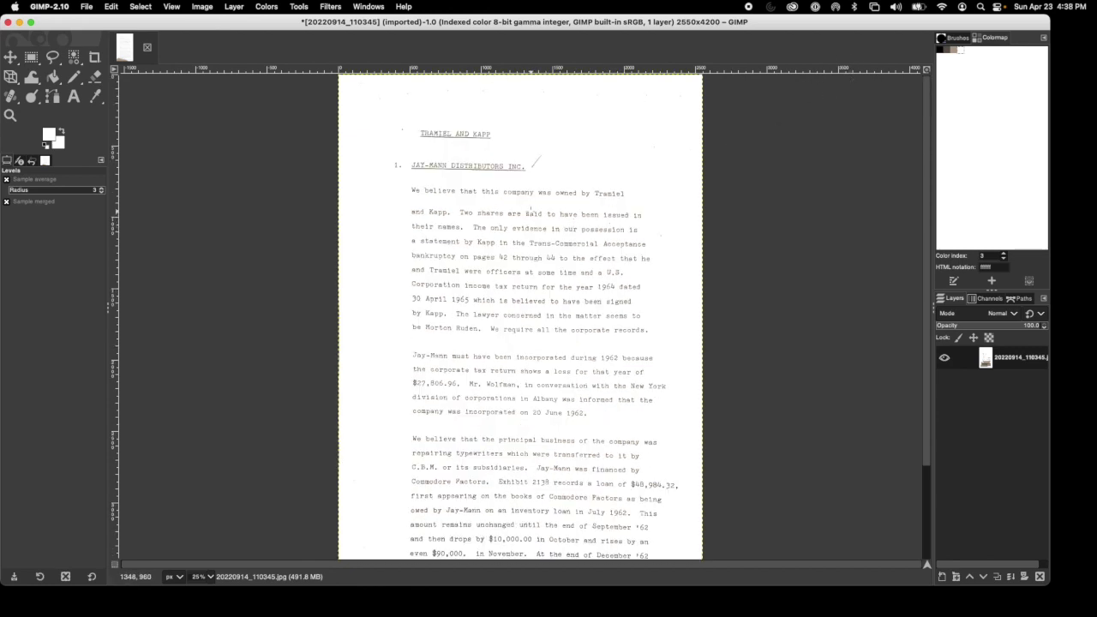
scroll(530, 211, up, 10)
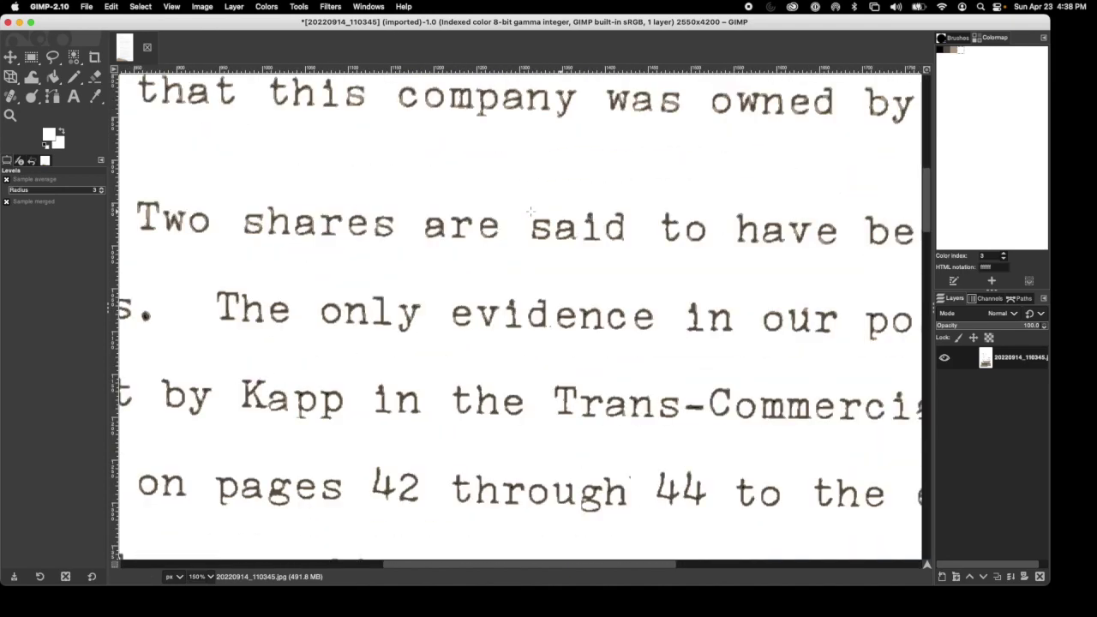
scroll(531, 211, up, 5)
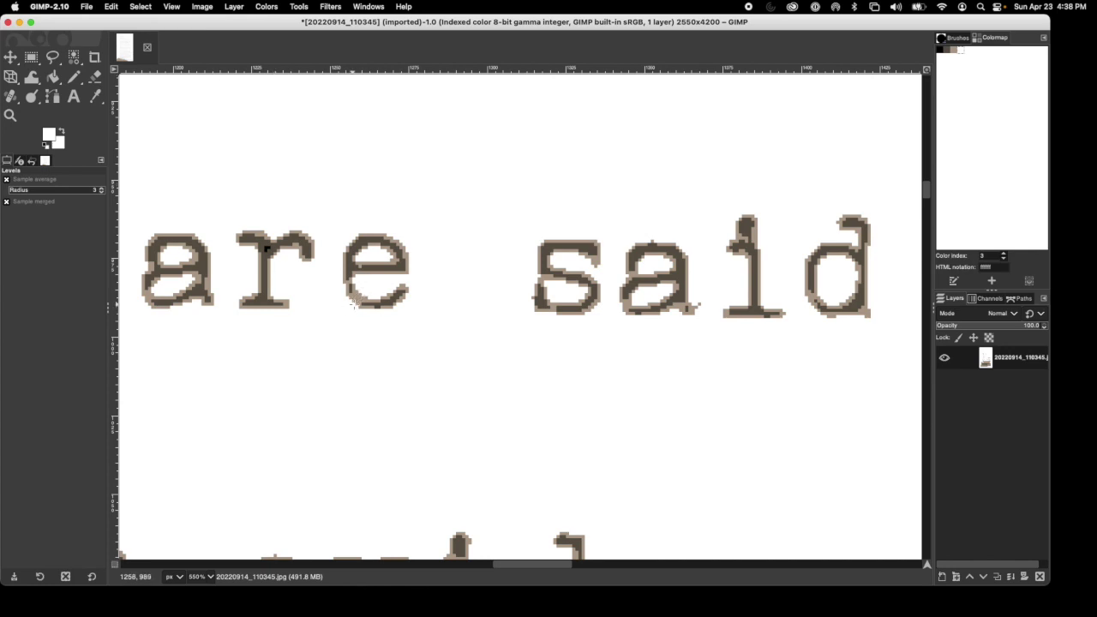
scroll(449, 245, down, 10)
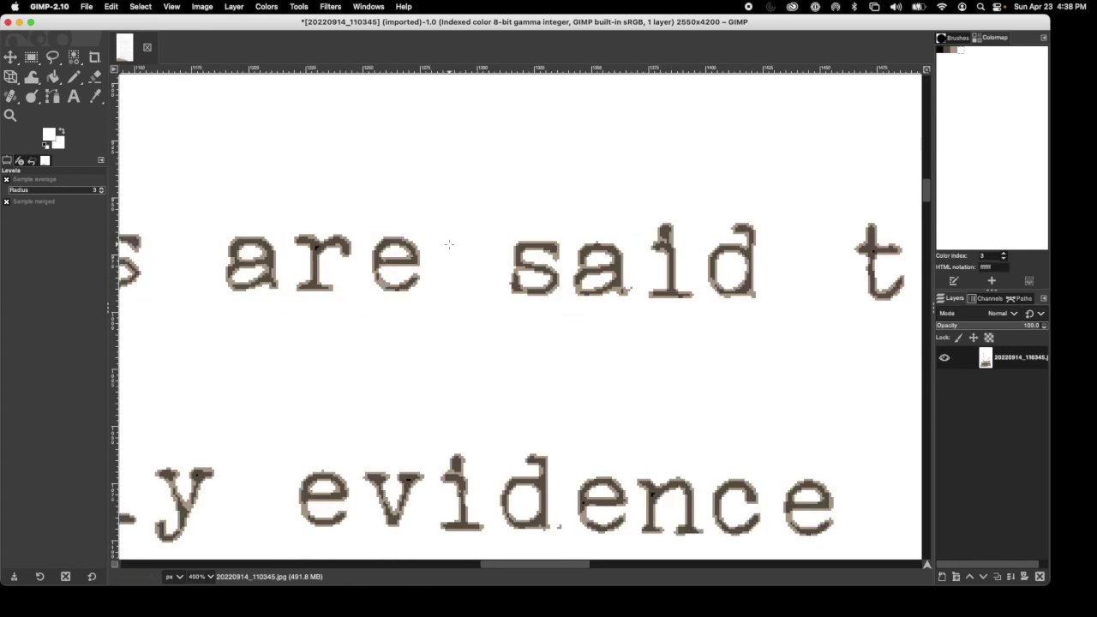
scroll(449, 245, down, 3)
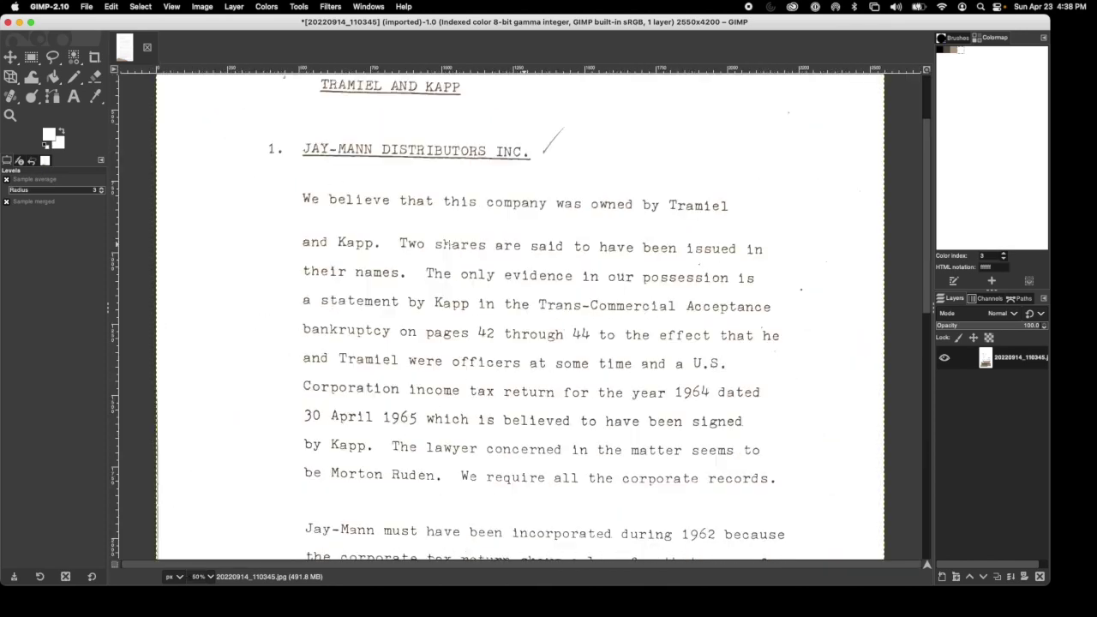
scroll(479, 359, down, 5)
scroll(478, 359, down, 2)
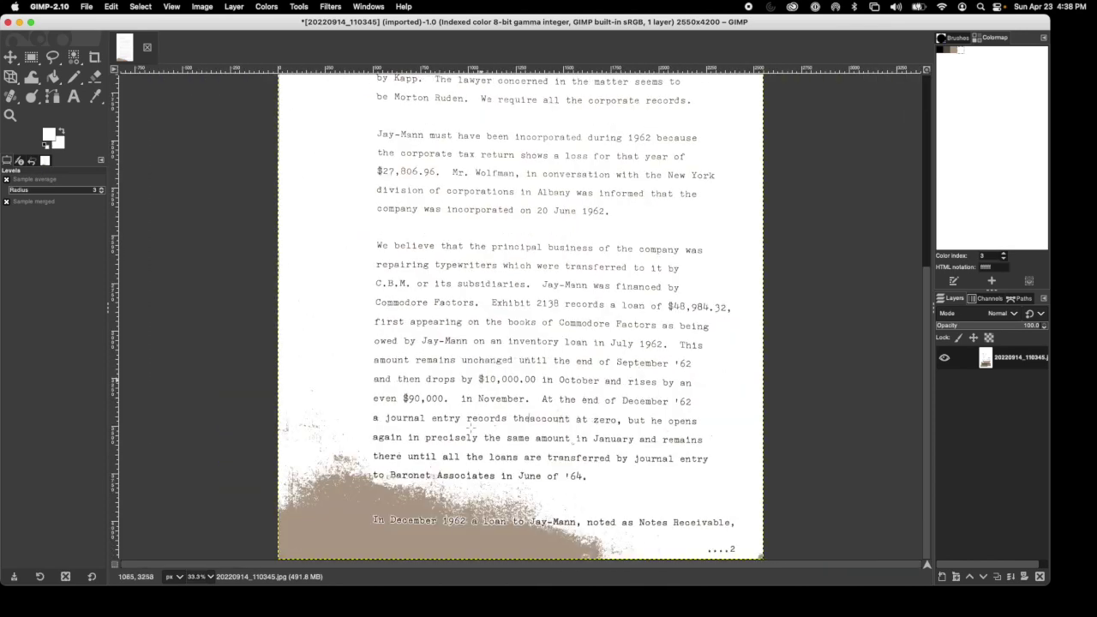
Select all pixels that use colormap entry 2, the brown tone of the stain in the page's lower-left corner.
click(954, 51)
right_click(955, 52)
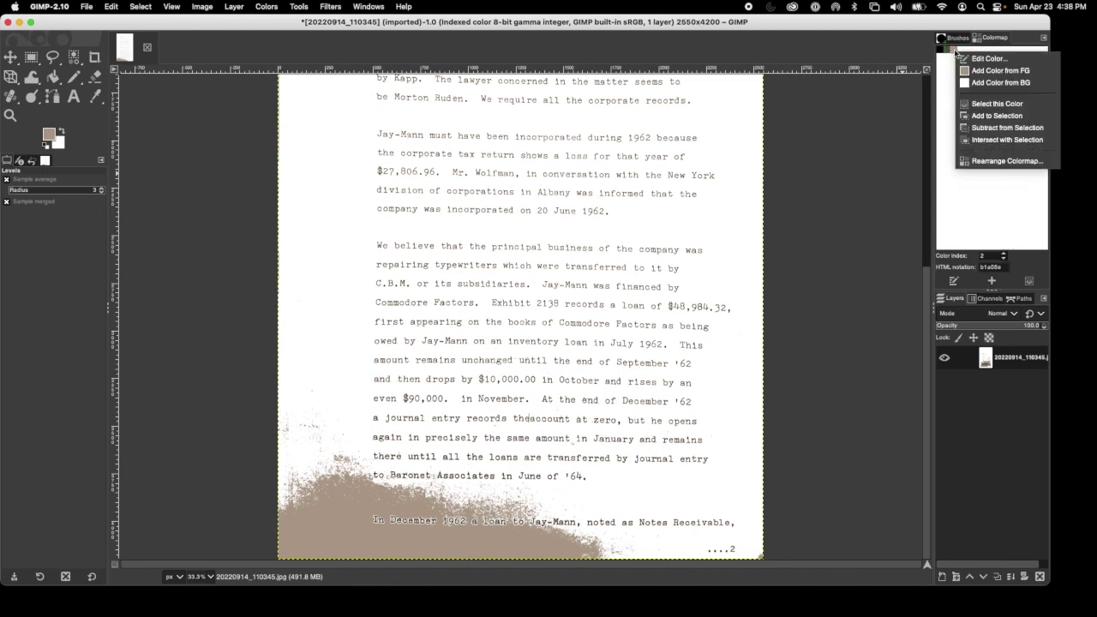
click(996, 104)
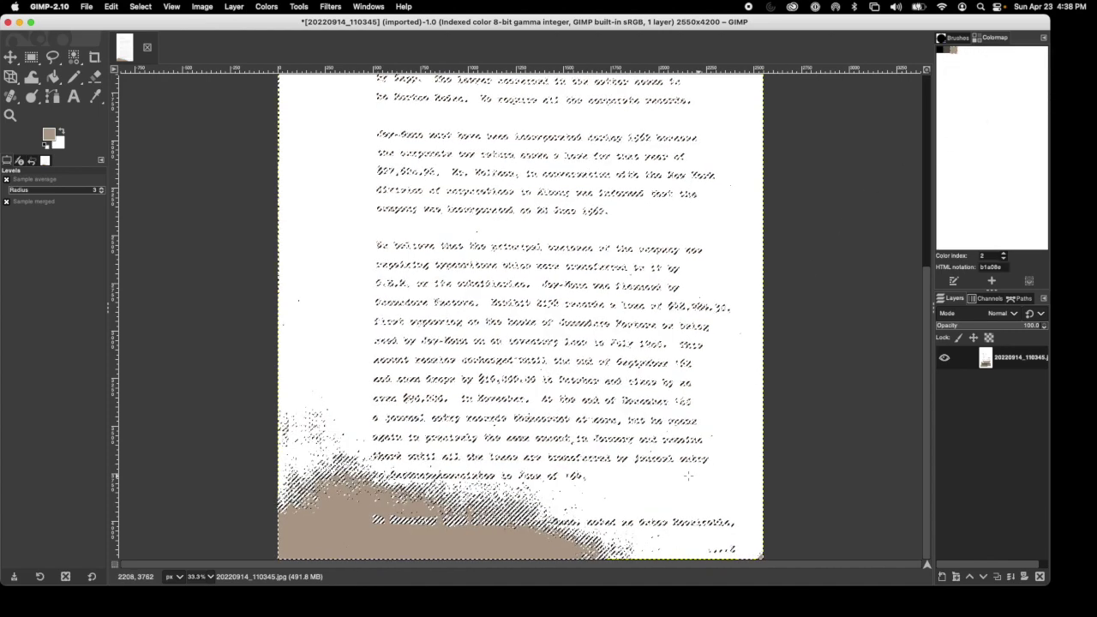
Erase the brown stain at the page's lower left with the Eraser at size 225, and clear the selection.
click(298, 6)
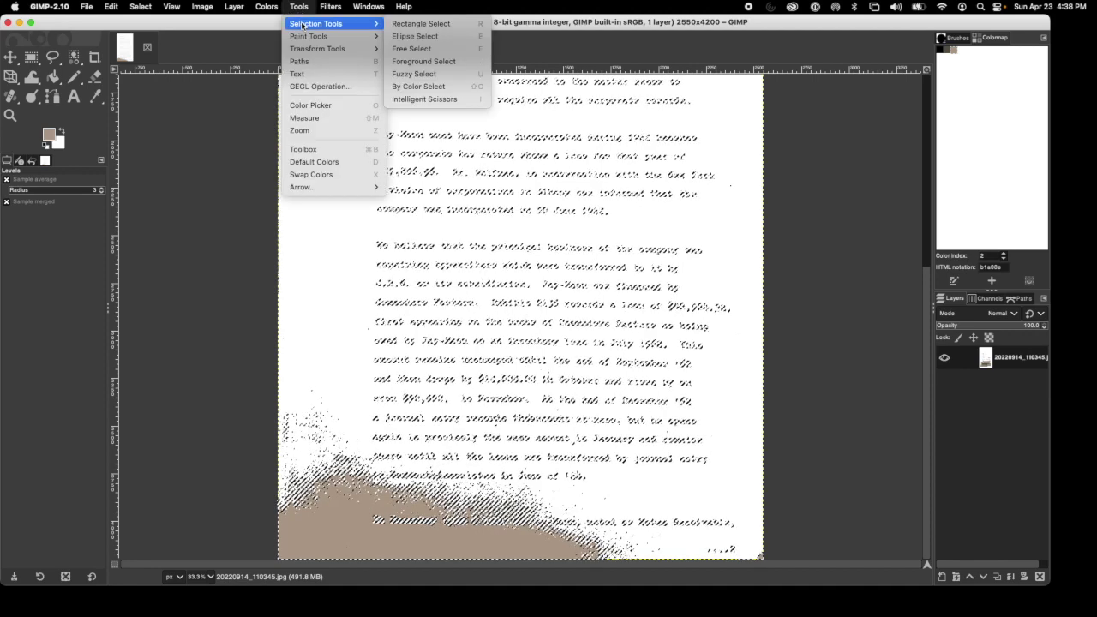
mouse_move(374, 36)
click(403, 87)
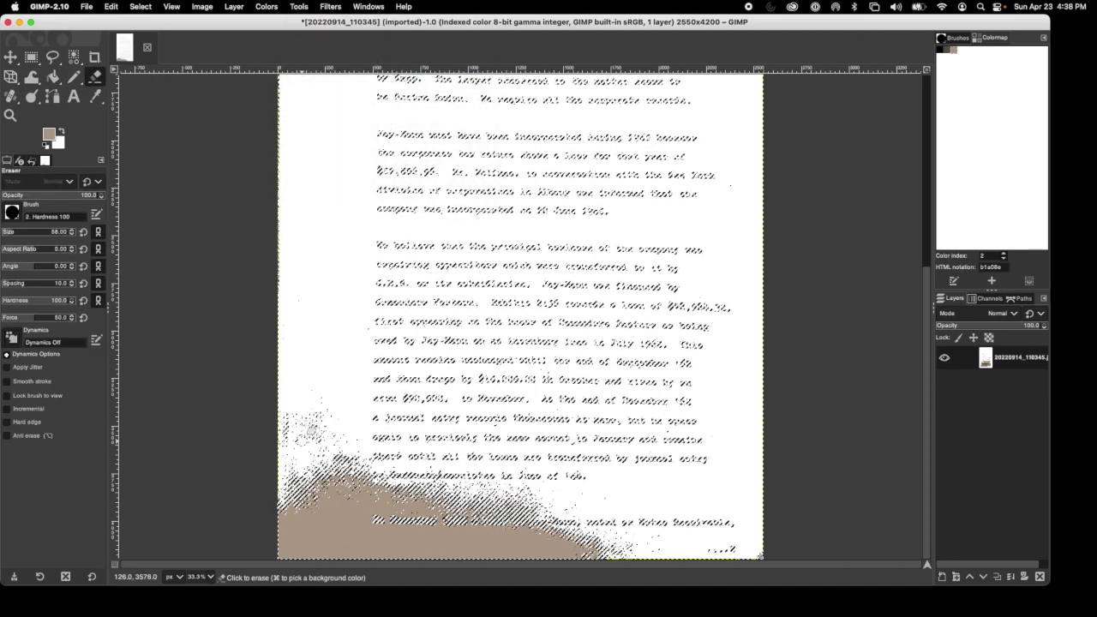
click(32, 232)
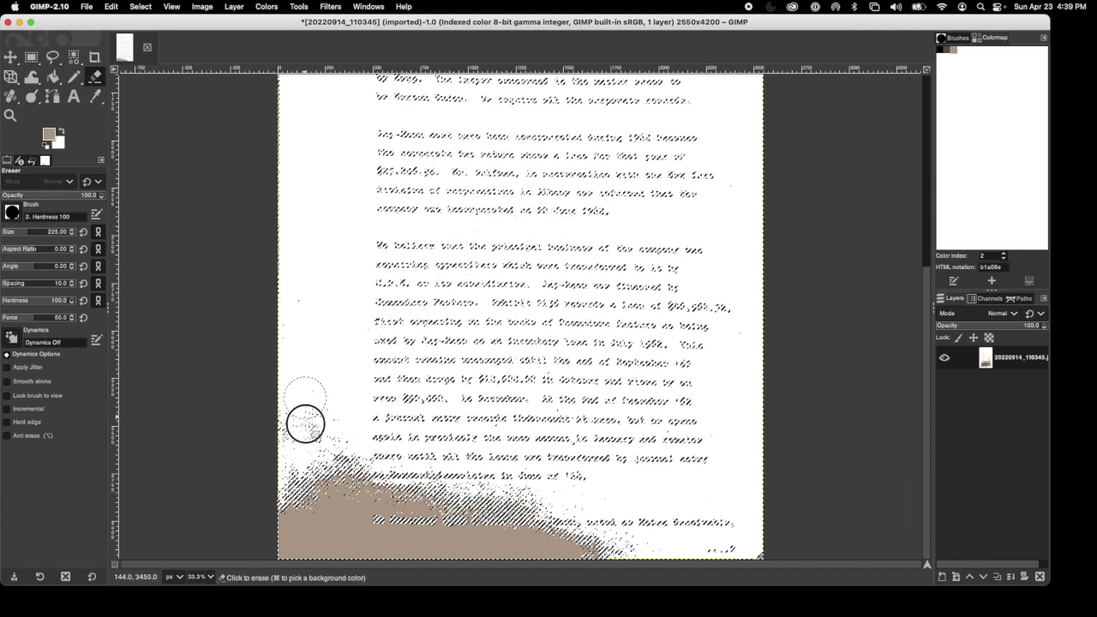
mouse_move(296, 448)
mouse_down()
mouse_move(295, 492)
mouse_move(350, 471)
mouse_move(372, 497)
mouse_move(505, 496)
mouse_move(600, 551)
mouse_move(640, 555)
mouse_move(582, 552)
mouse_move(492, 522)
mouse_move(341, 508)
mouse_move(274, 524)
mouse_move(536, 548)
mouse_move(287, 556)
mouse_up()
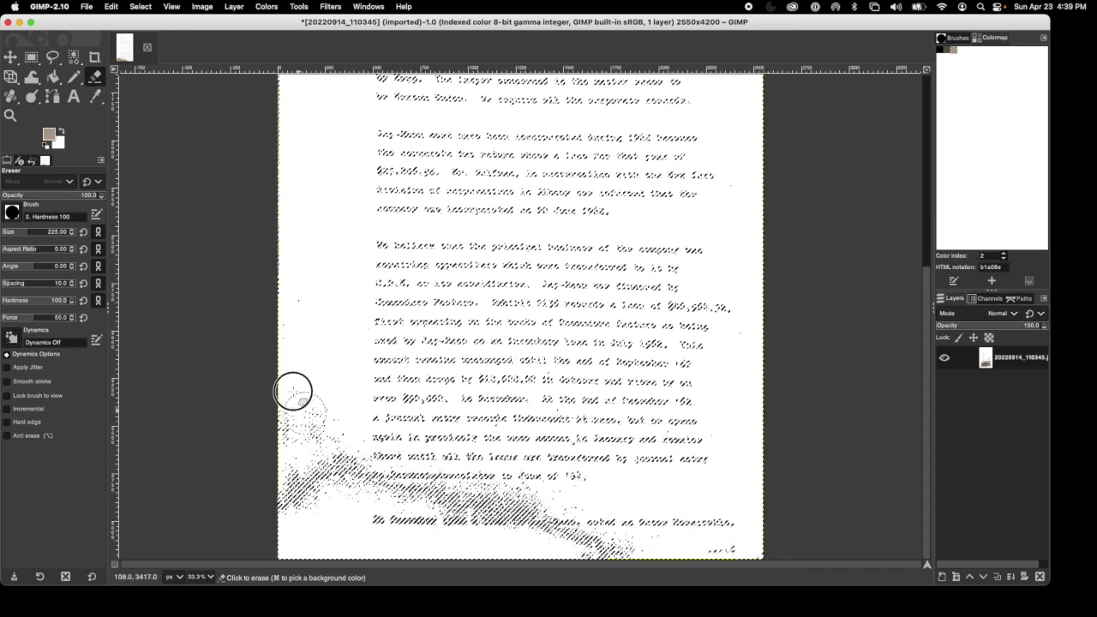
click(140, 6)
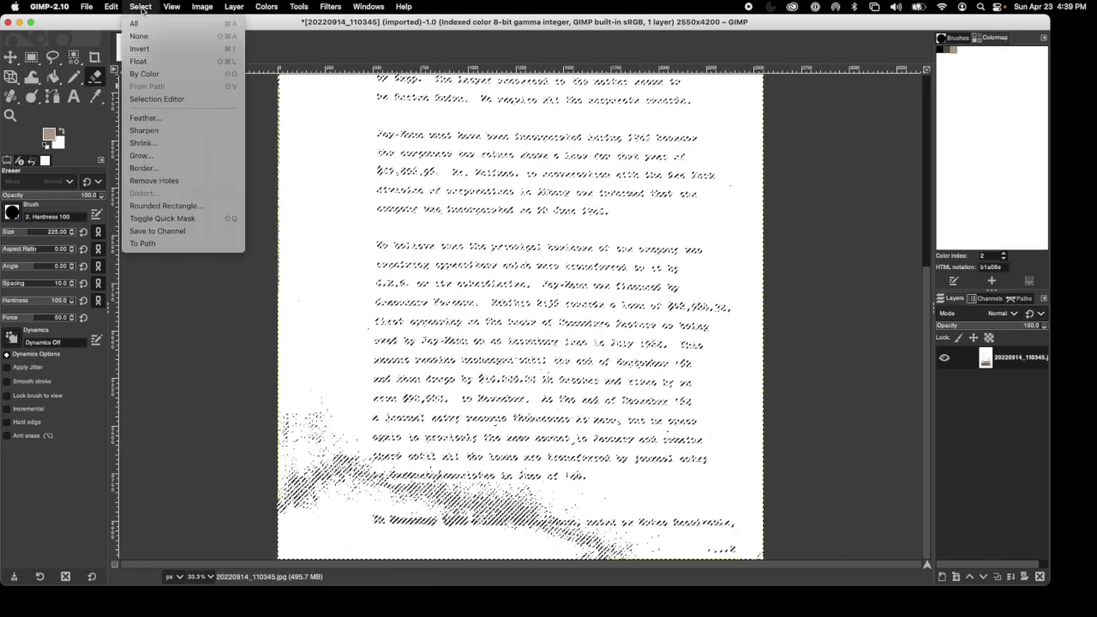
click(139, 37)
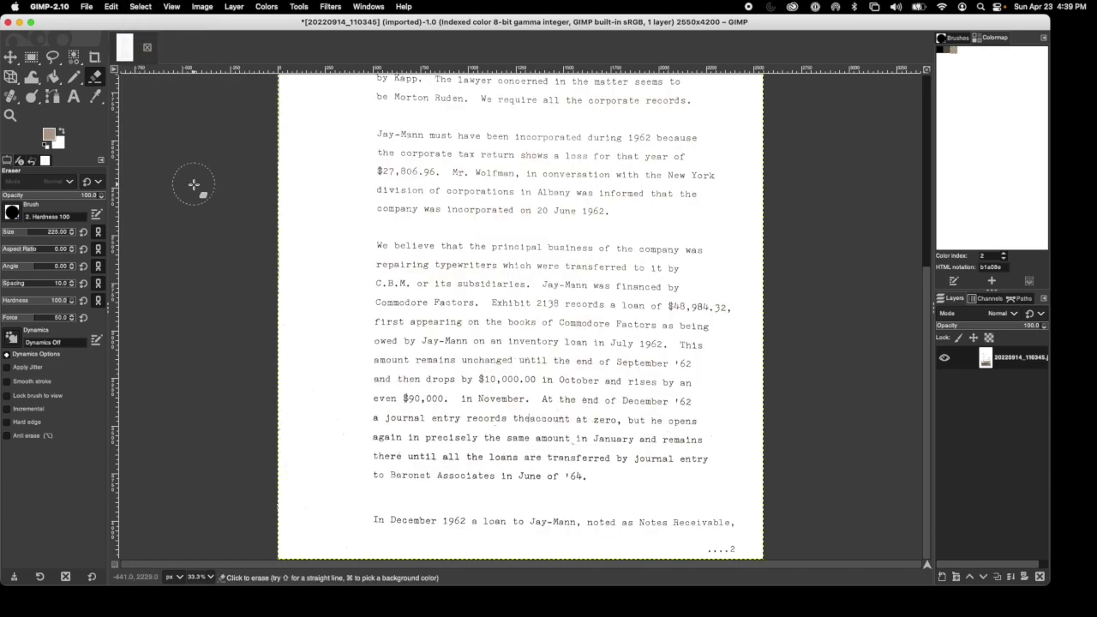
Erase the stray specks along the page's top margin and around the heading, and check the rest of the page.
scroll(247, 309, up, 5)
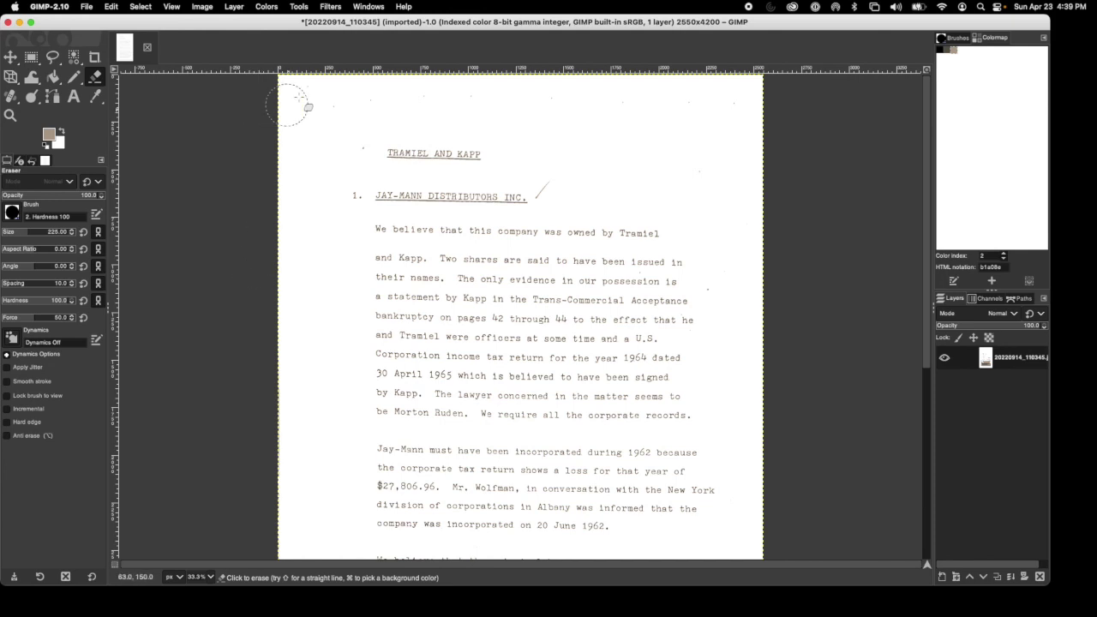
mouse_move(291, 102)
mouse_down()
mouse_move(483, 94)
mouse_move(495, 82)
mouse_up()
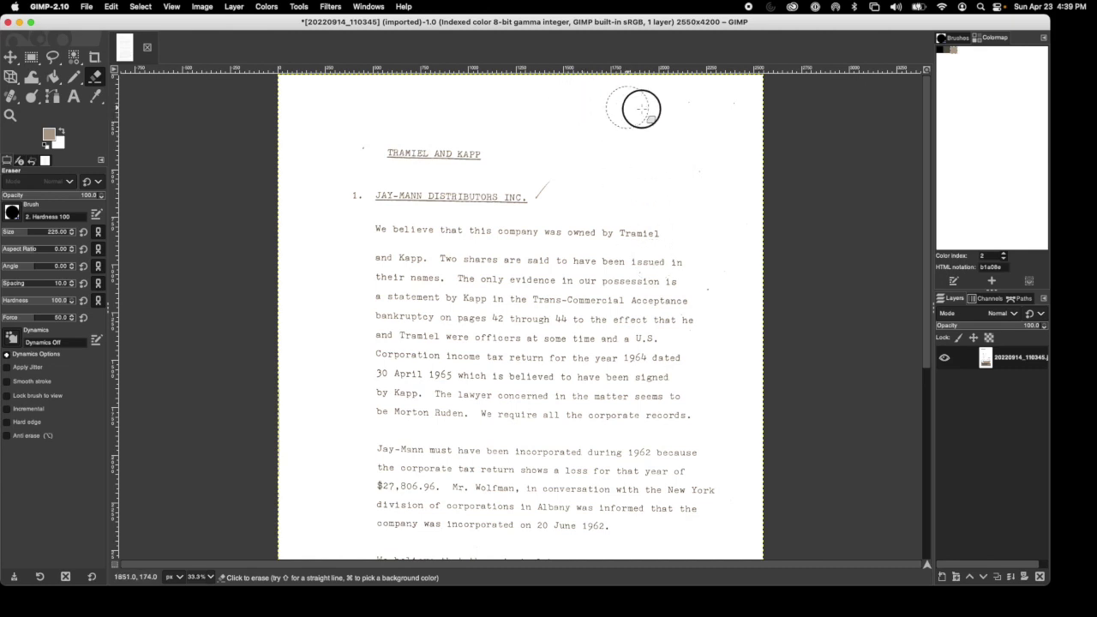
mouse_move(642, 108)
mouse_down()
mouse_move(732, 110)
mouse_move(700, 164)
mouse_up()
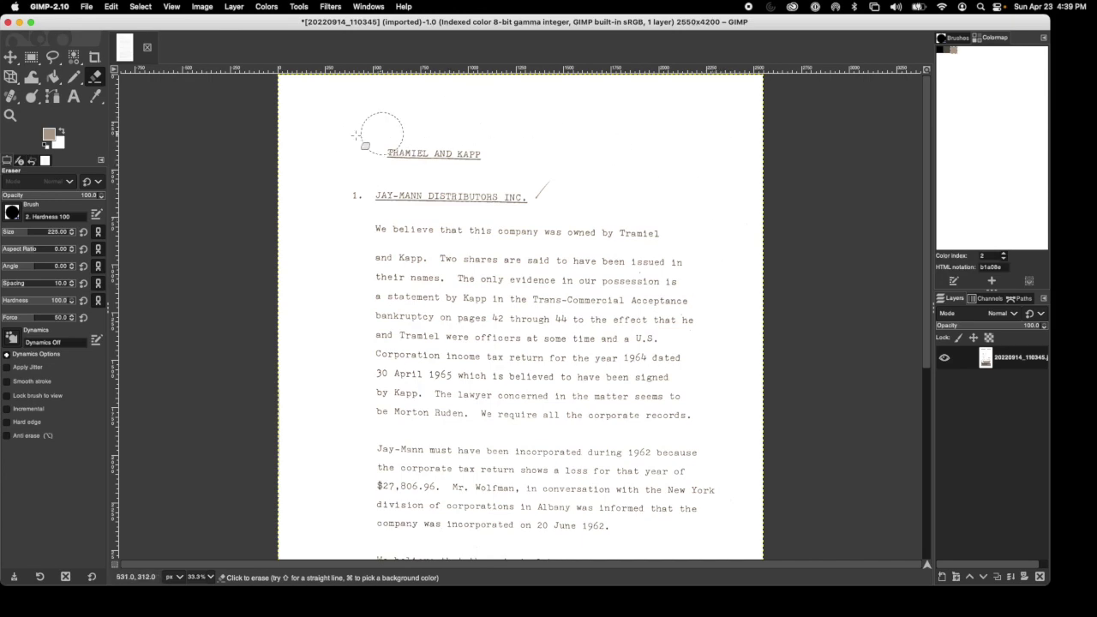
scroll(733, 155, down, 3)
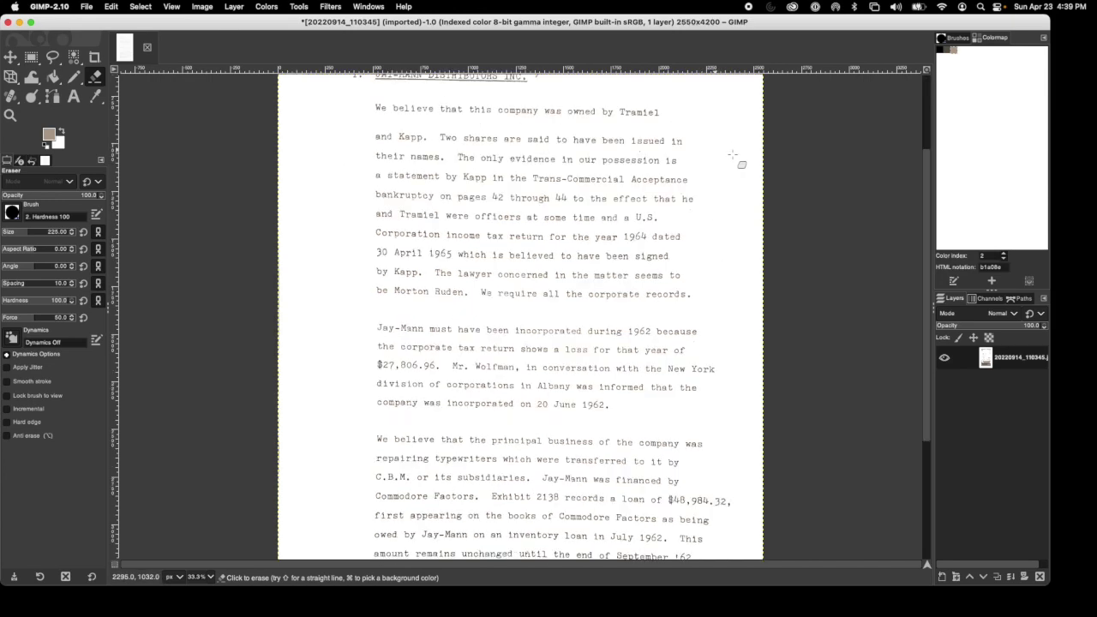
scroll(733, 154, down, 5)
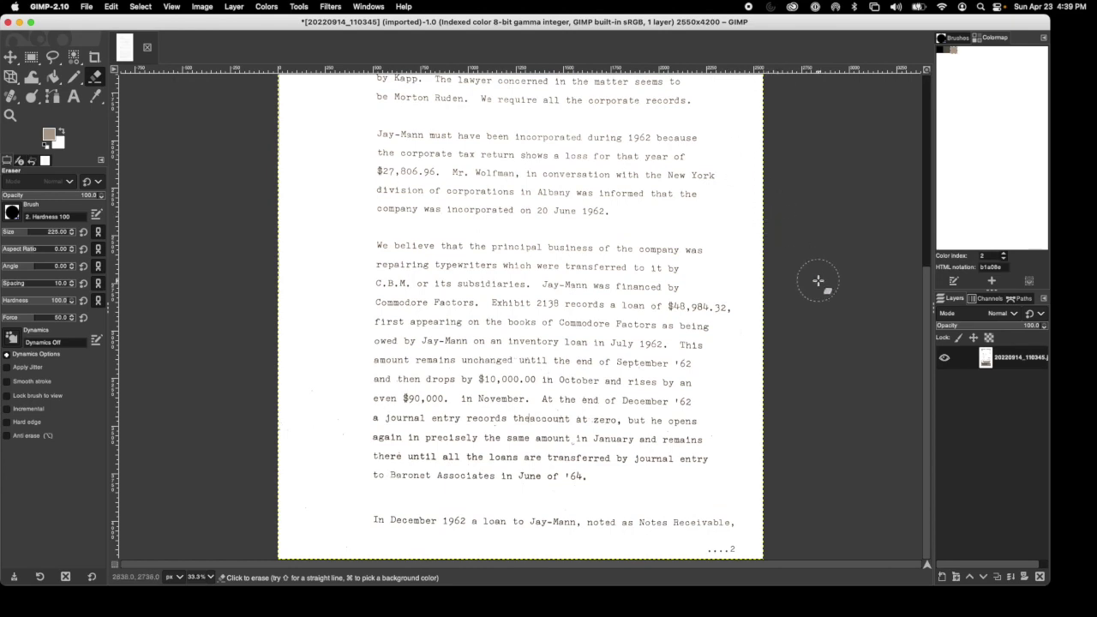
scroll(819, 280, up, 8)
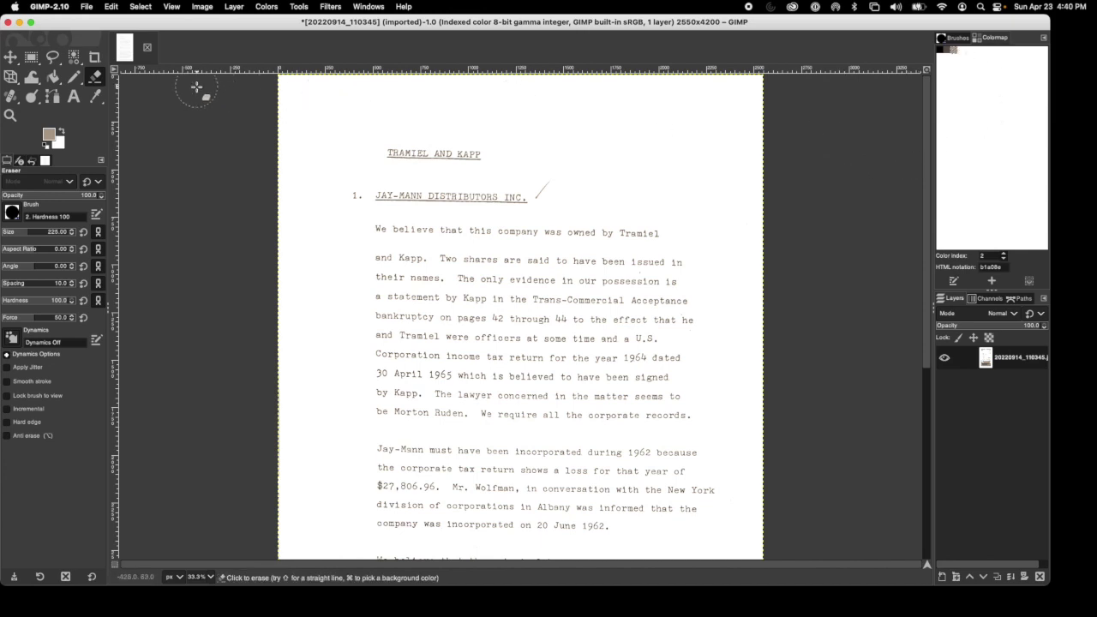
Start exporting the image to the same folder in TIFF format under the name 20220914_110345.tif.
click(86, 7)
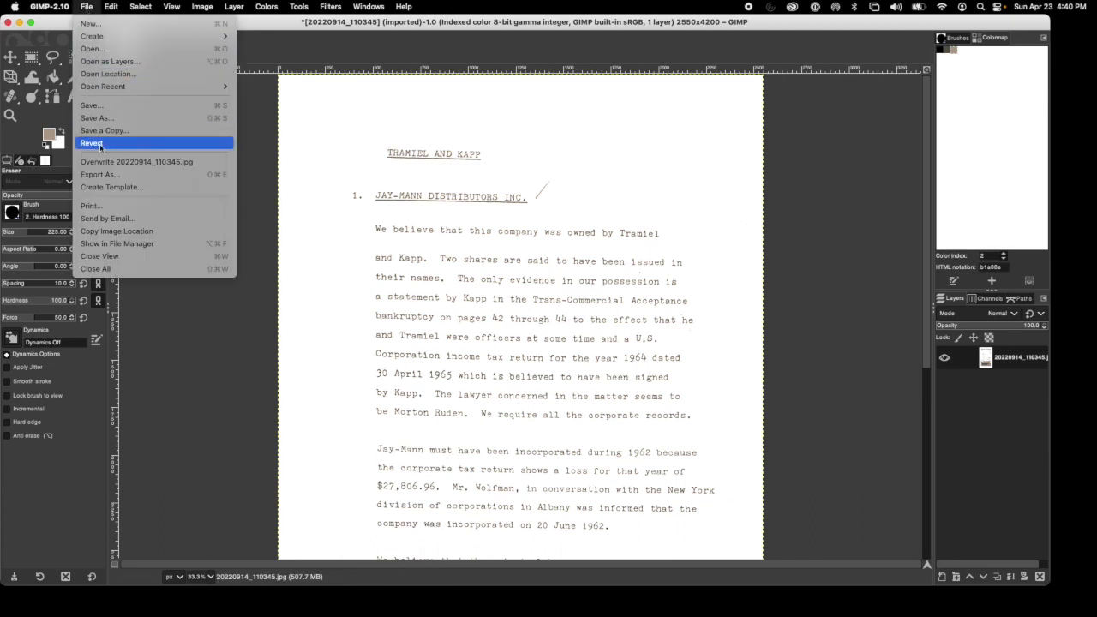
click(105, 177)
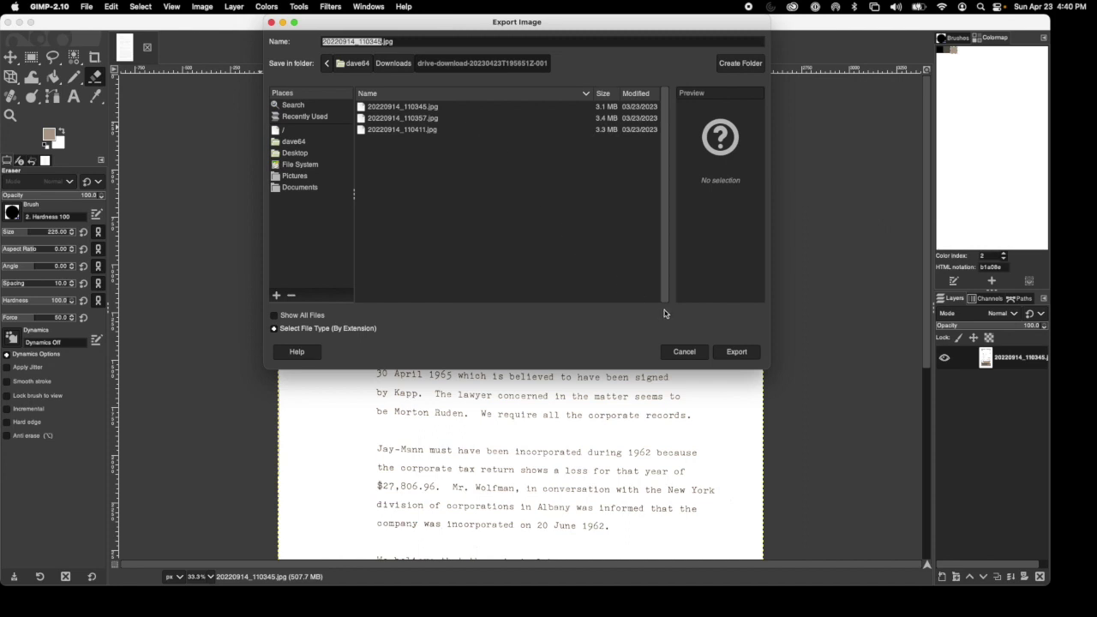
click(406, 41)
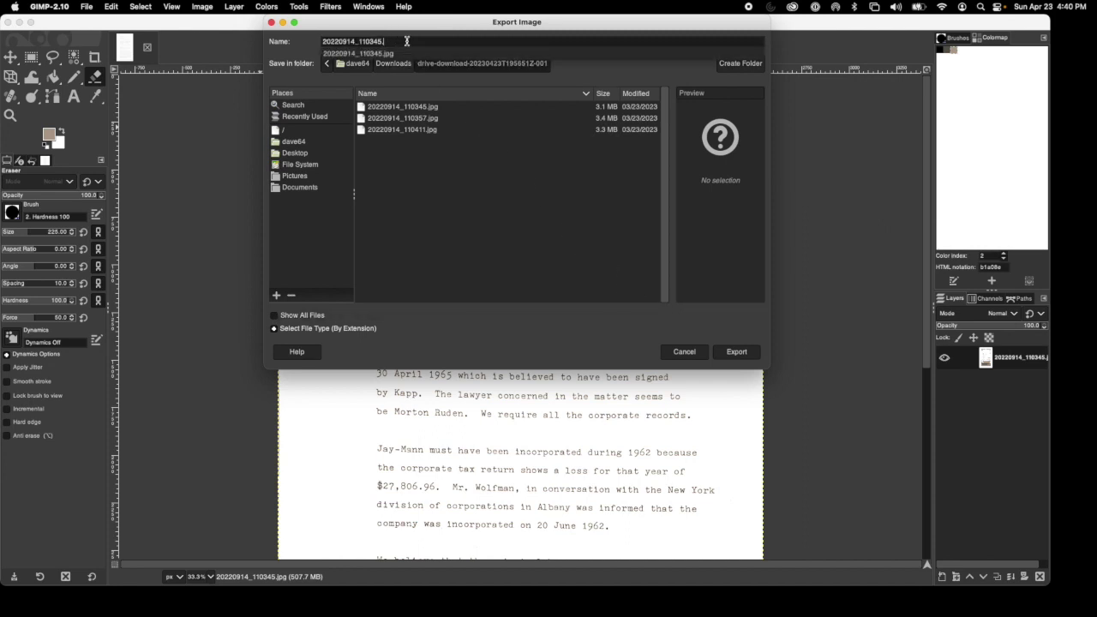
text(tif)
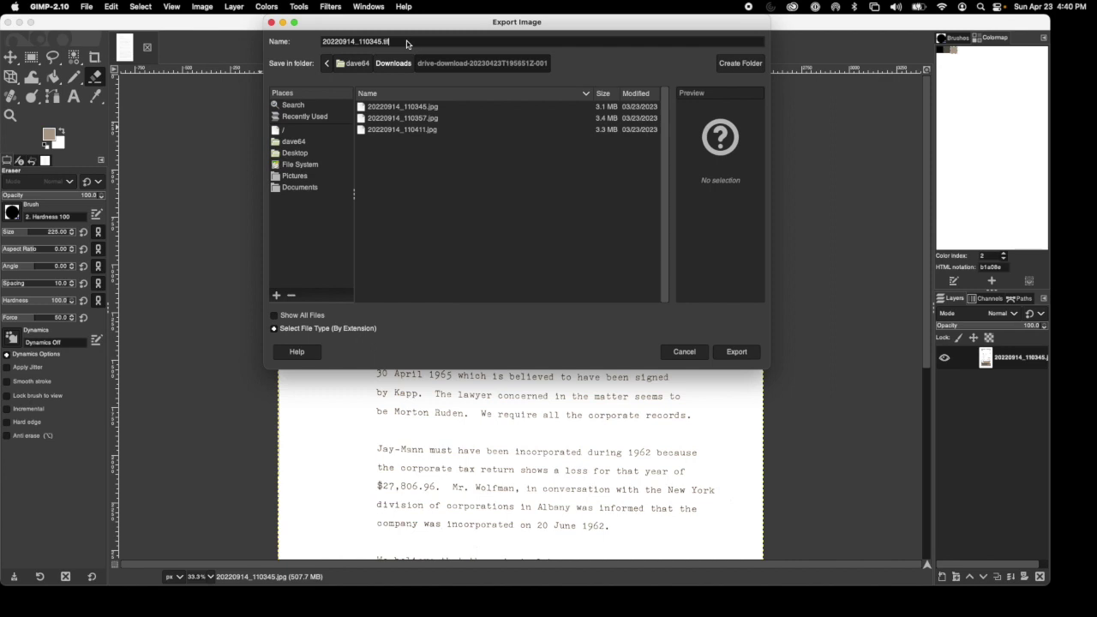
click(741, 351)
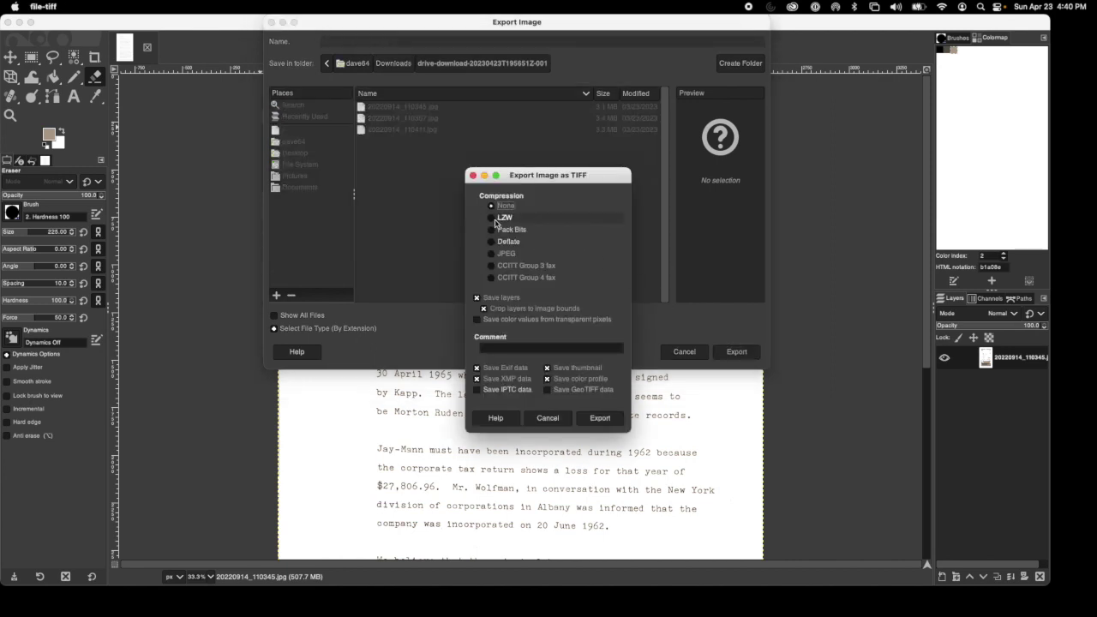
Export the TIFF with LZW compression and without saving layers, Exif data, XMP data or a thumbnail.
click(494, 220)
click(478, 297)
click(477, 369)
click(478, 369)
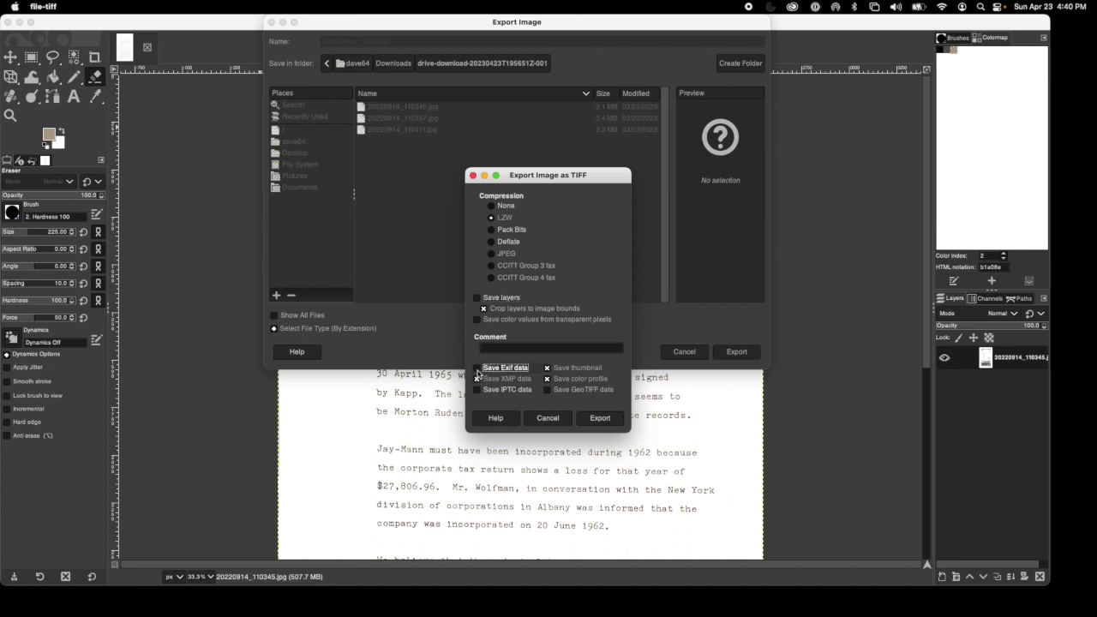
click(478, 379)
click(547, 368)
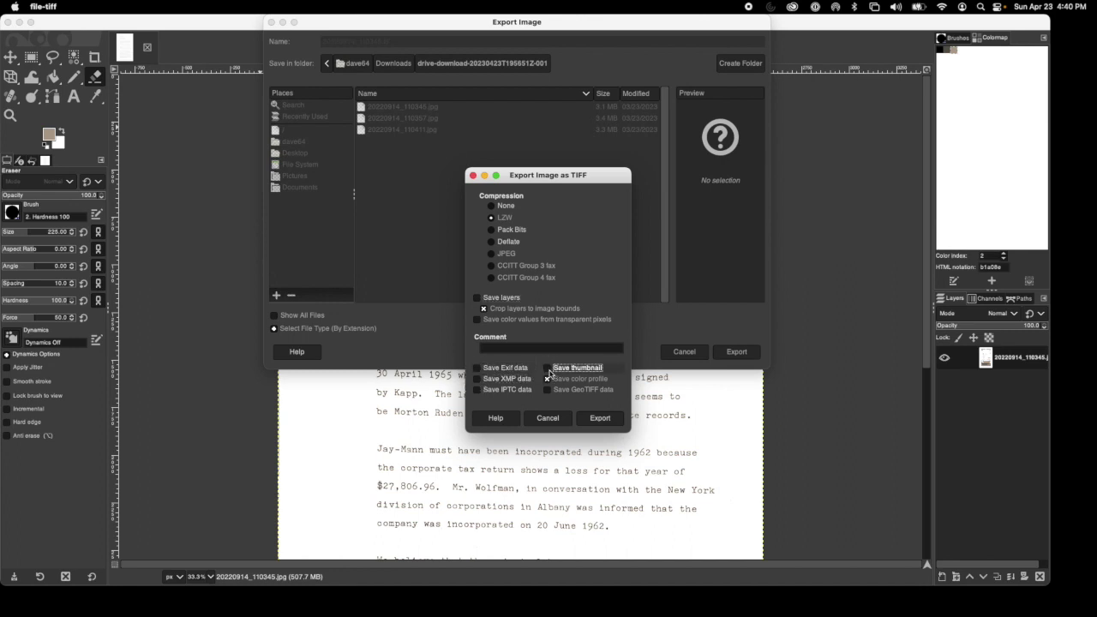
click(600, 418)
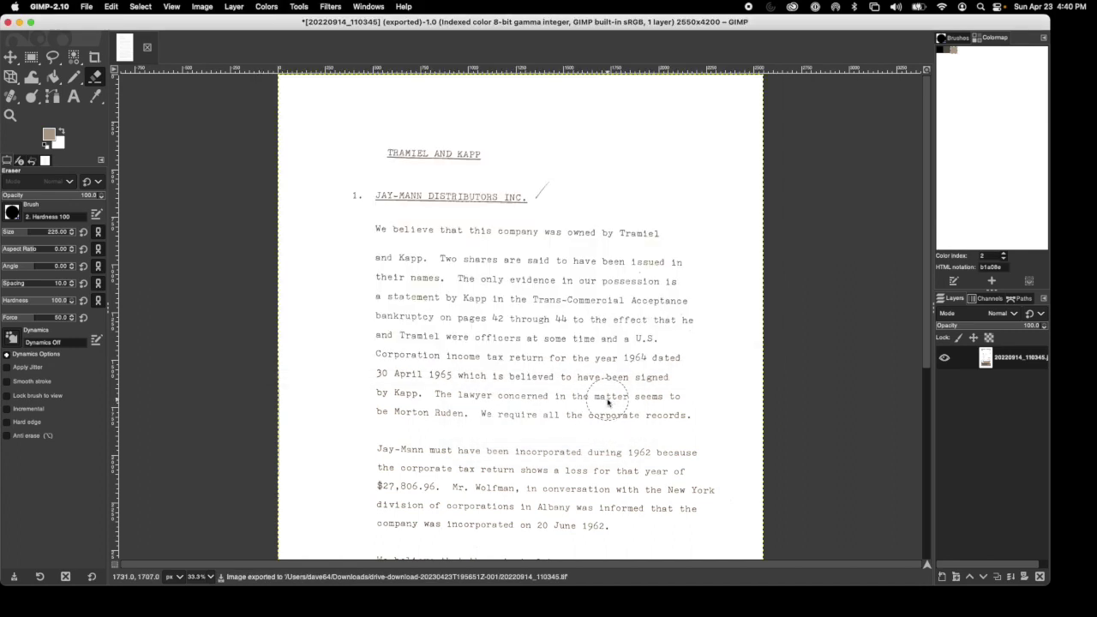
Quit GIMP, discarding the unsaved changes, and show the file information for 20220914_110345.tif in Finder.
click(8, 22)
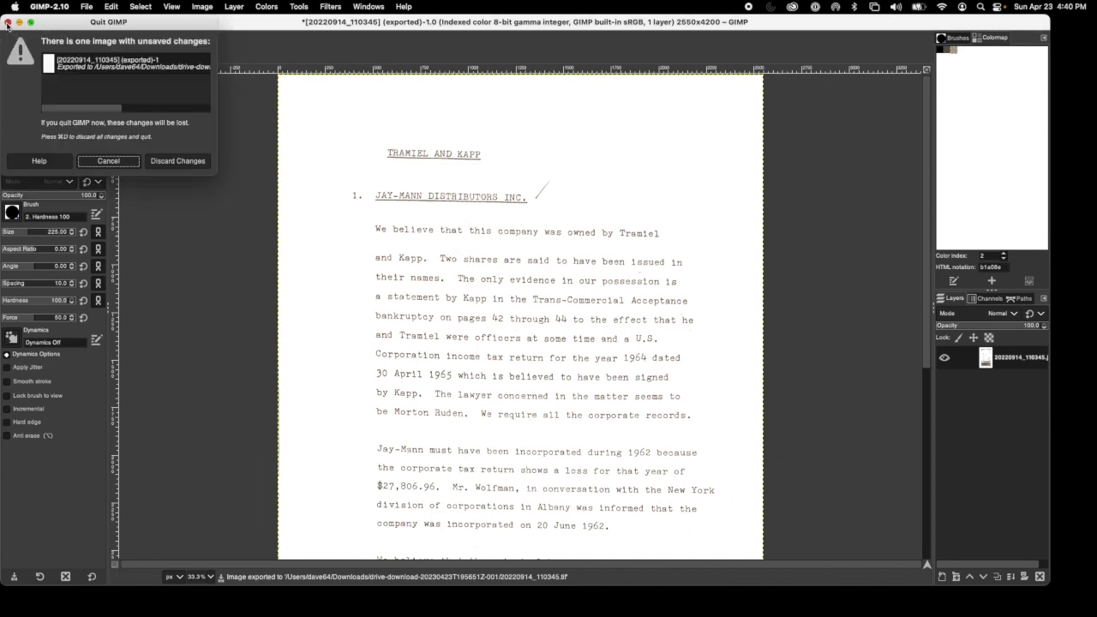
click(181, 161)
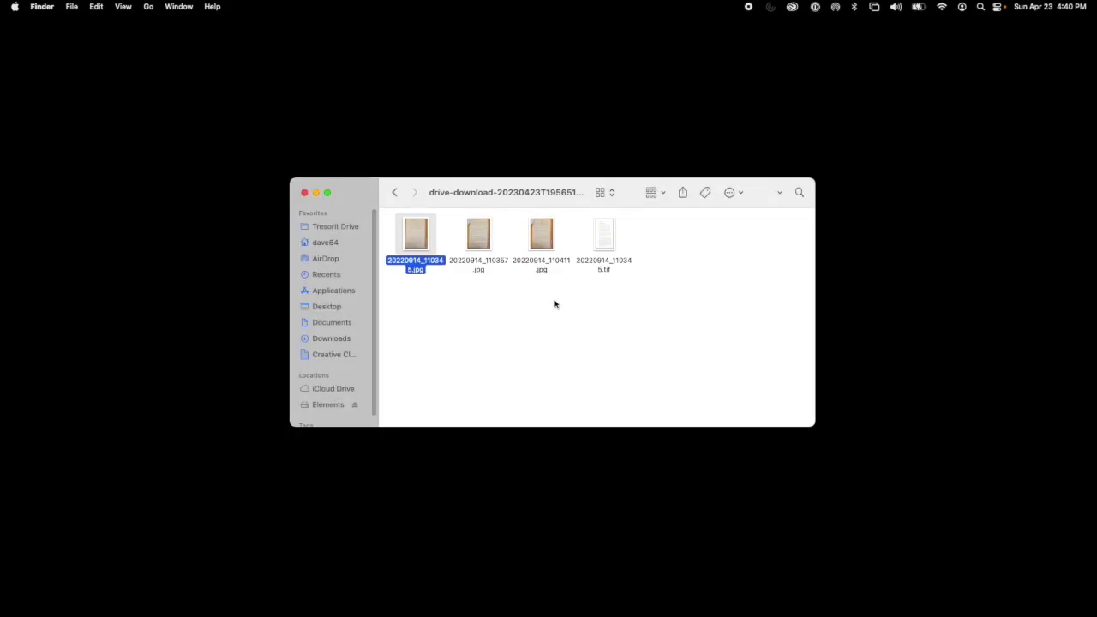
right_click(604, 241)
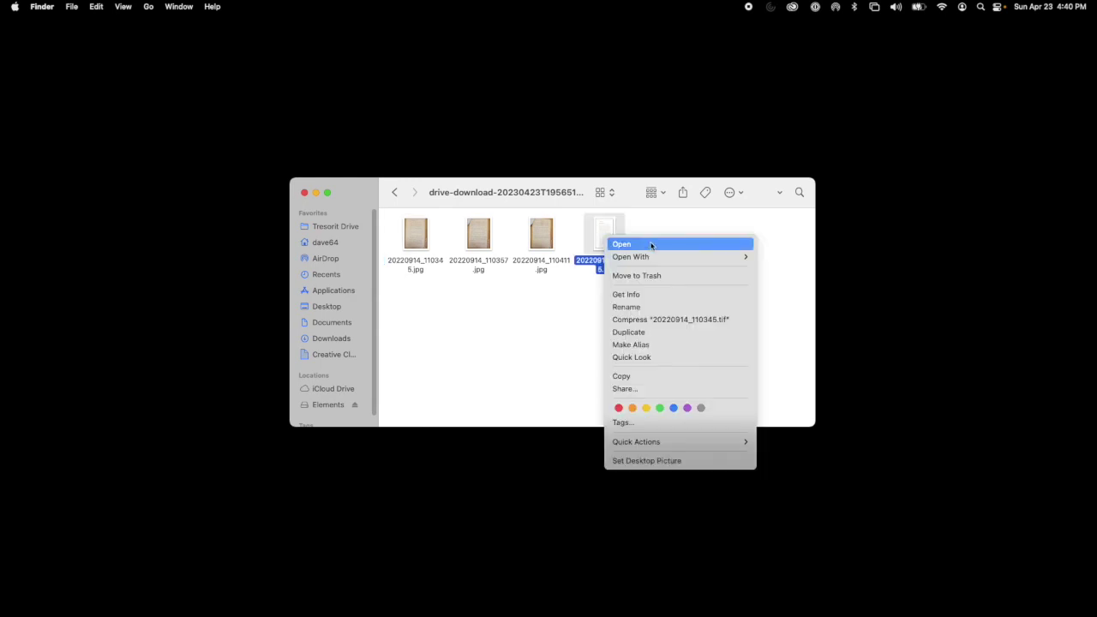
click(649, 295)
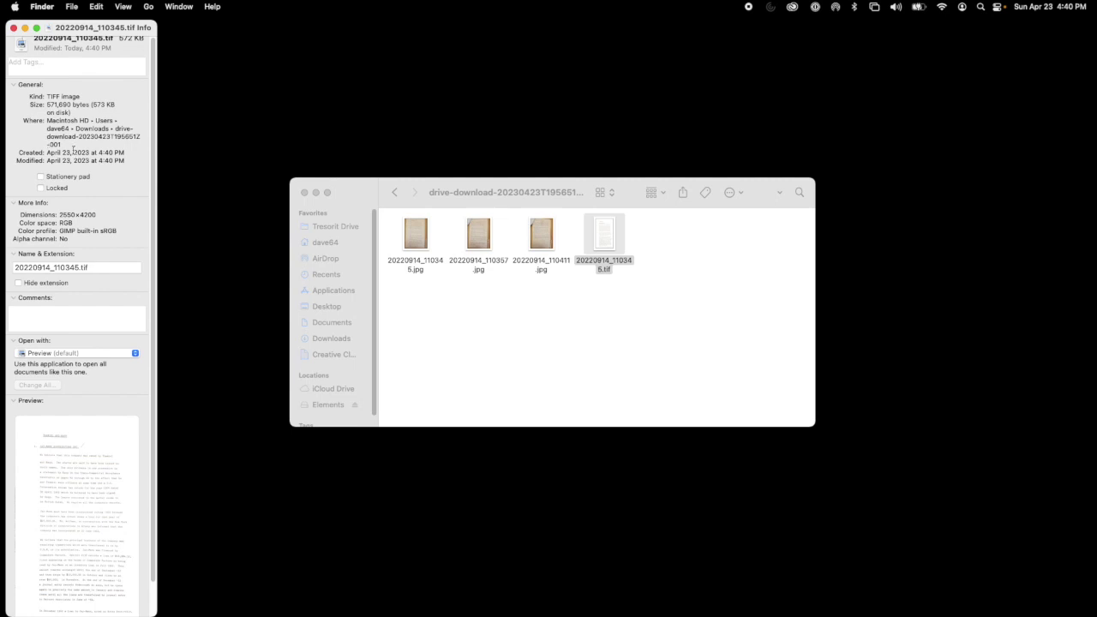
Close the TIFF's file information and open 20220914_110357.jpg from the same folder in GIMP.
click(13, 27)
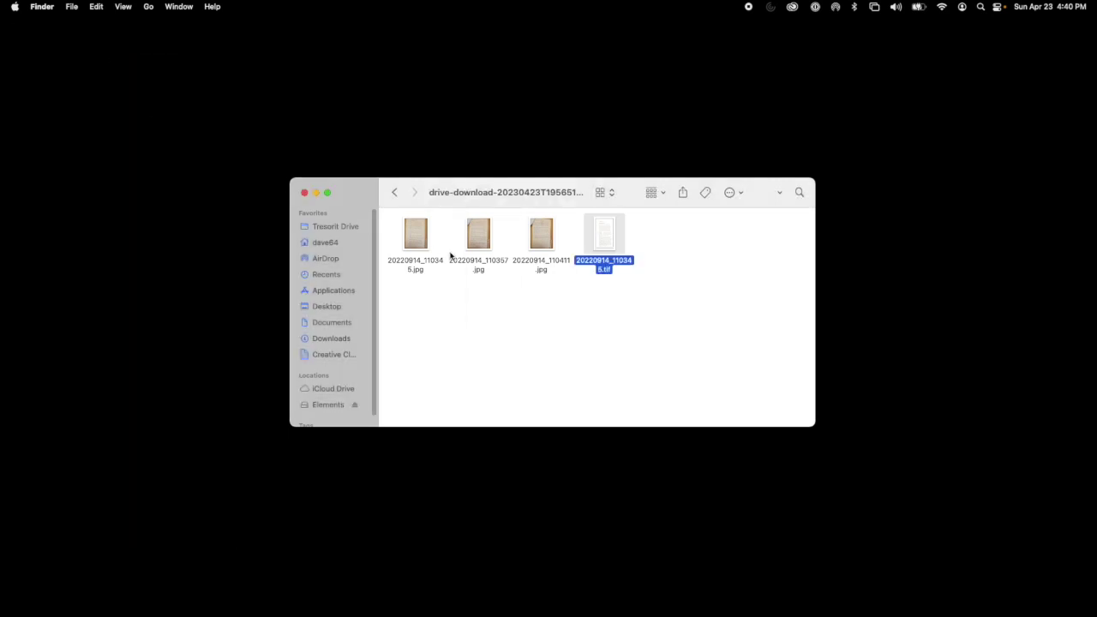
click(482, 241)
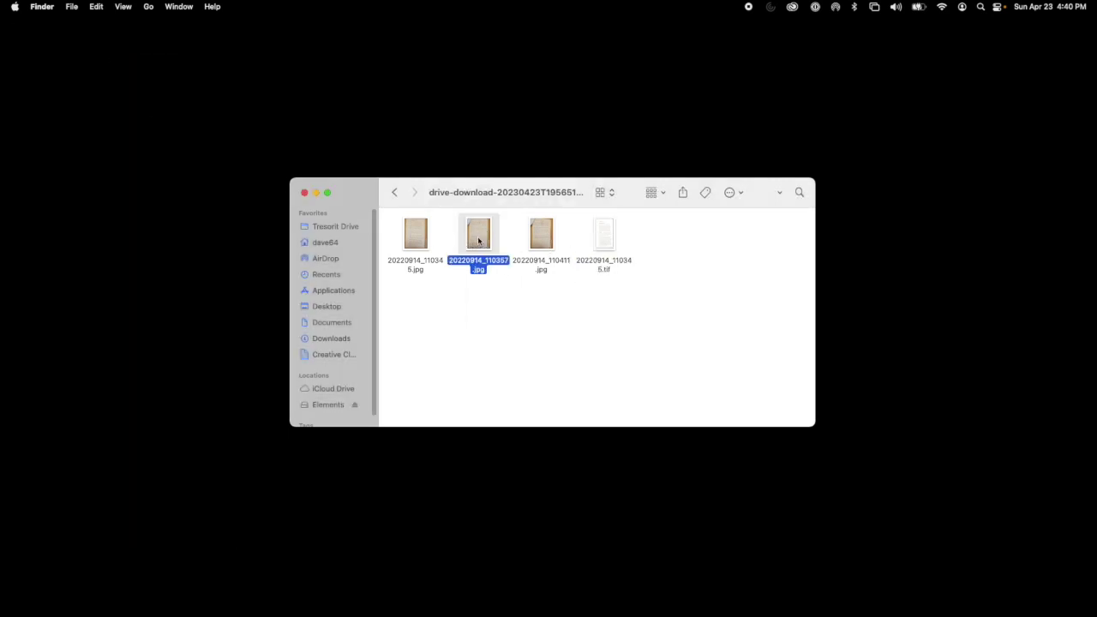
right_click(481, 241)
mouse_move(572, 257)
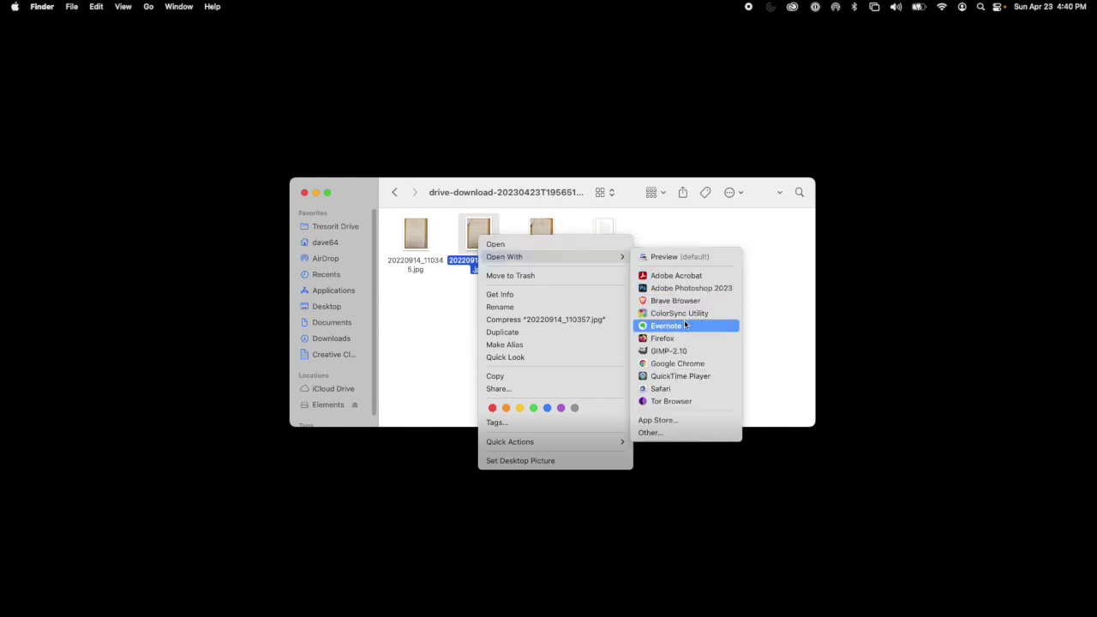
click(686, 350)
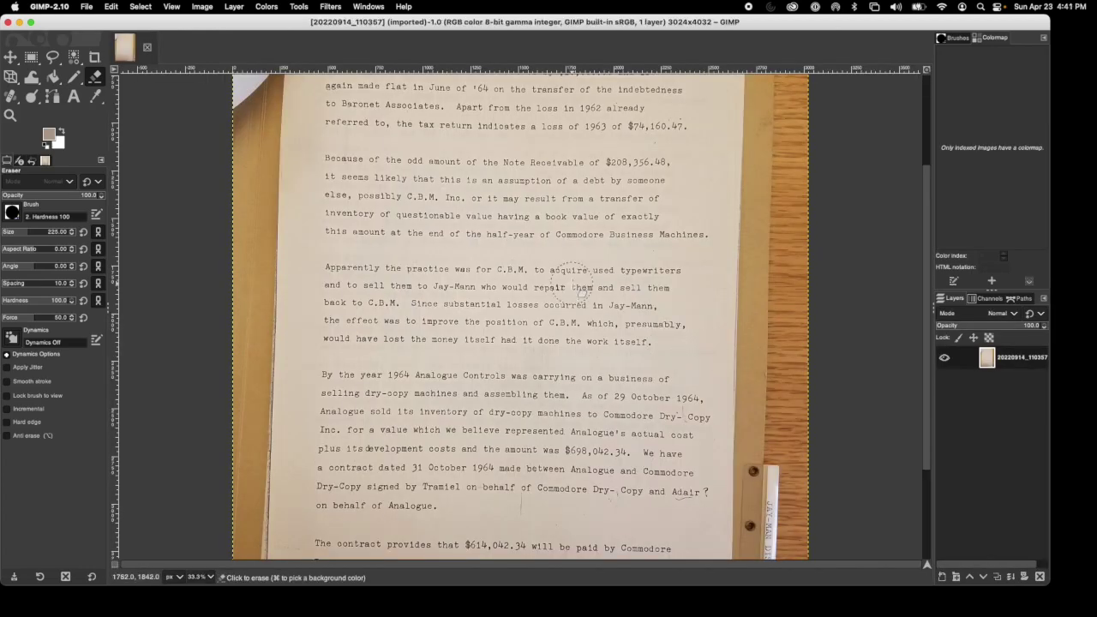
Erase the loose white sheet covering the photo's upper-left corner beside the page heading.
scroll(573, 283, down, 1)
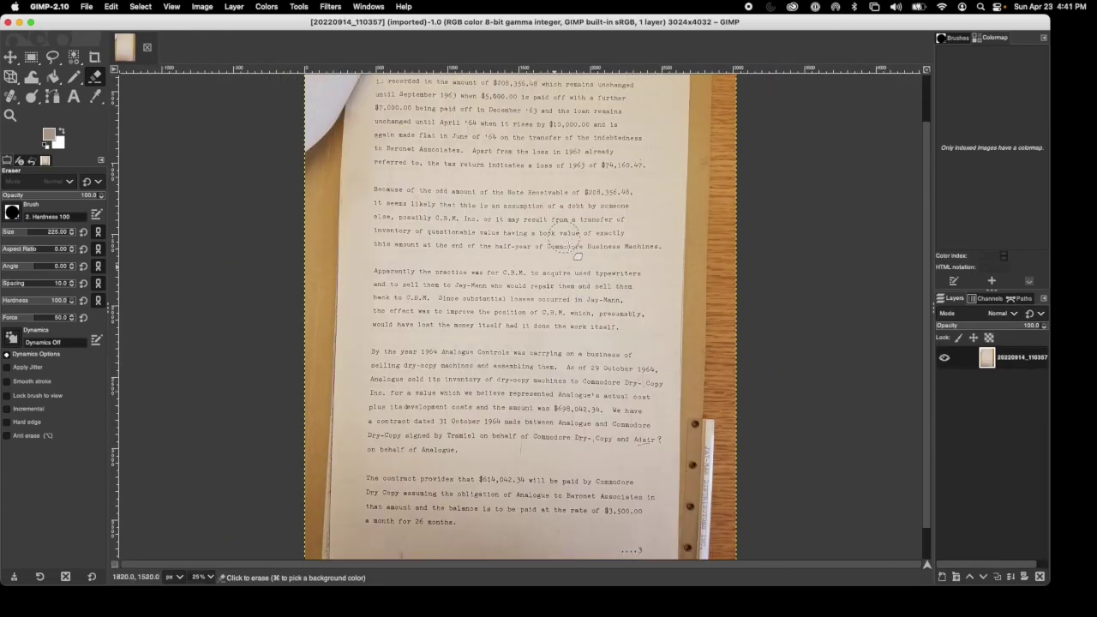
scroll(574, 262, up, 2)
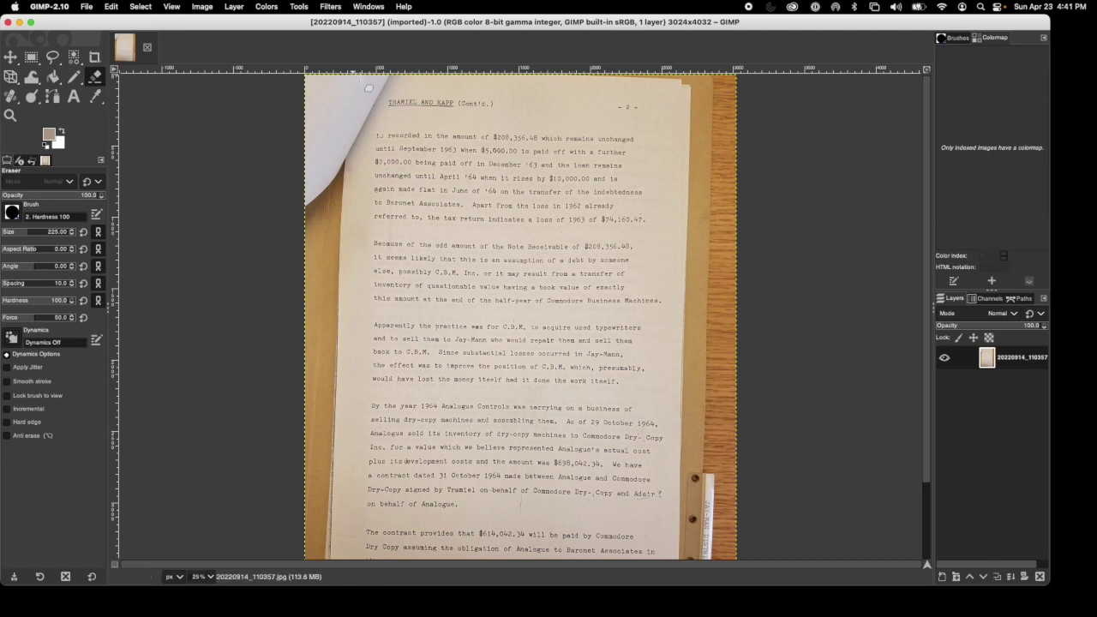
mouse_move(371, 96)
mouse_down()
mouse_move(322, 194)
mouse_move(311, 127)
mouse_move(343, 73)
mouse_move(325, 110)
mouse_move(343, 106)
mouse_move(341, 94)
mouse_up()
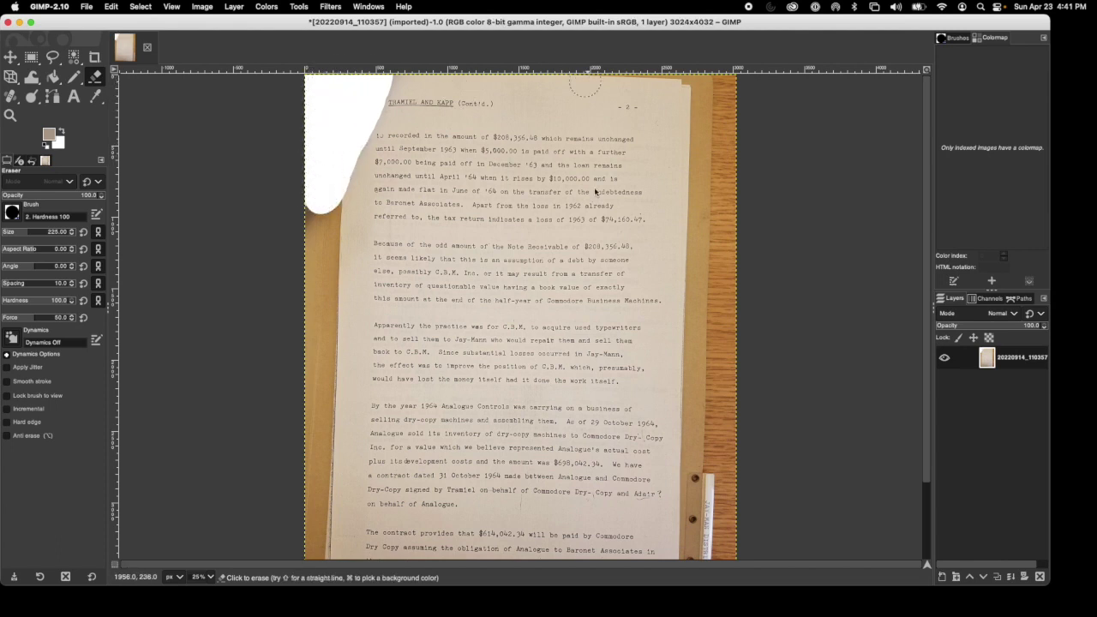
Show the grid over the whole page as an alignment aid.
scroll(598, 194, down, 3)
key(minus)
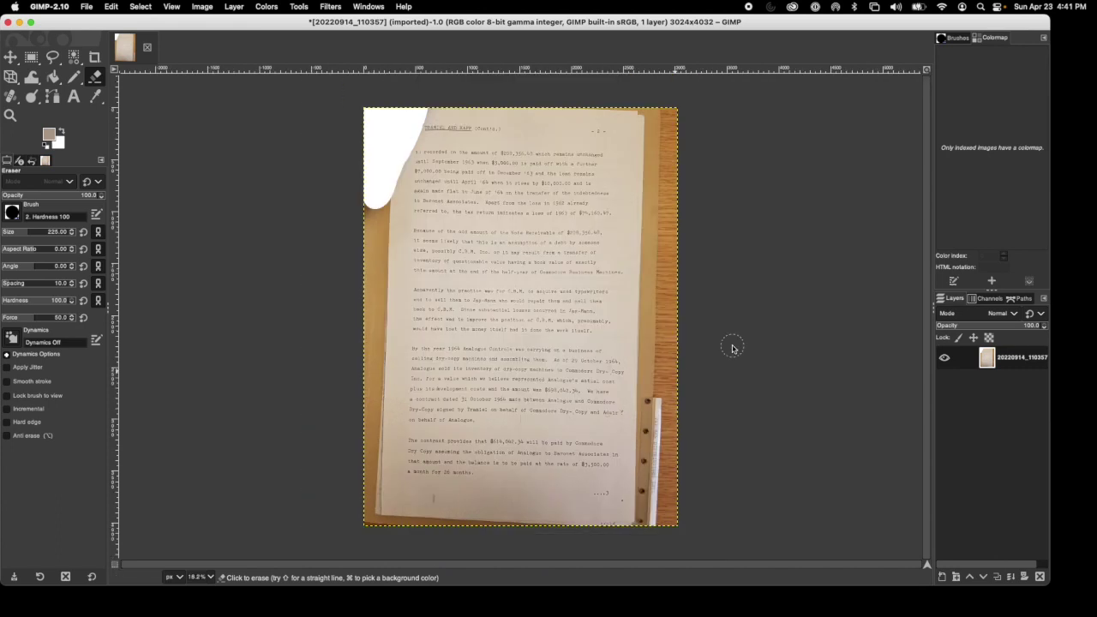
click(171, 6)
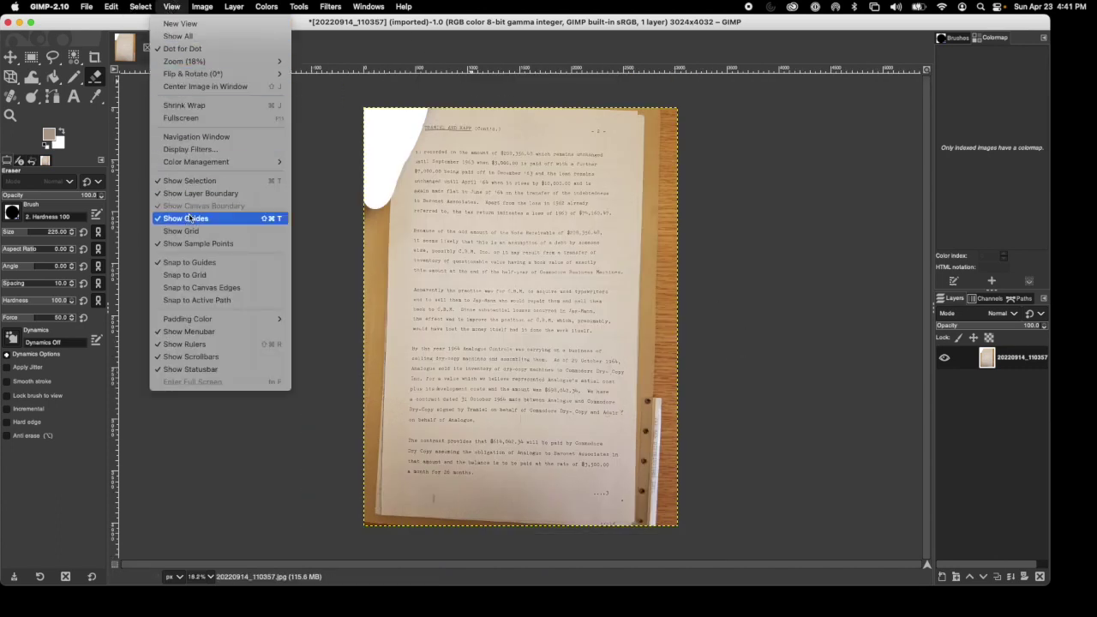
click(182, 232)
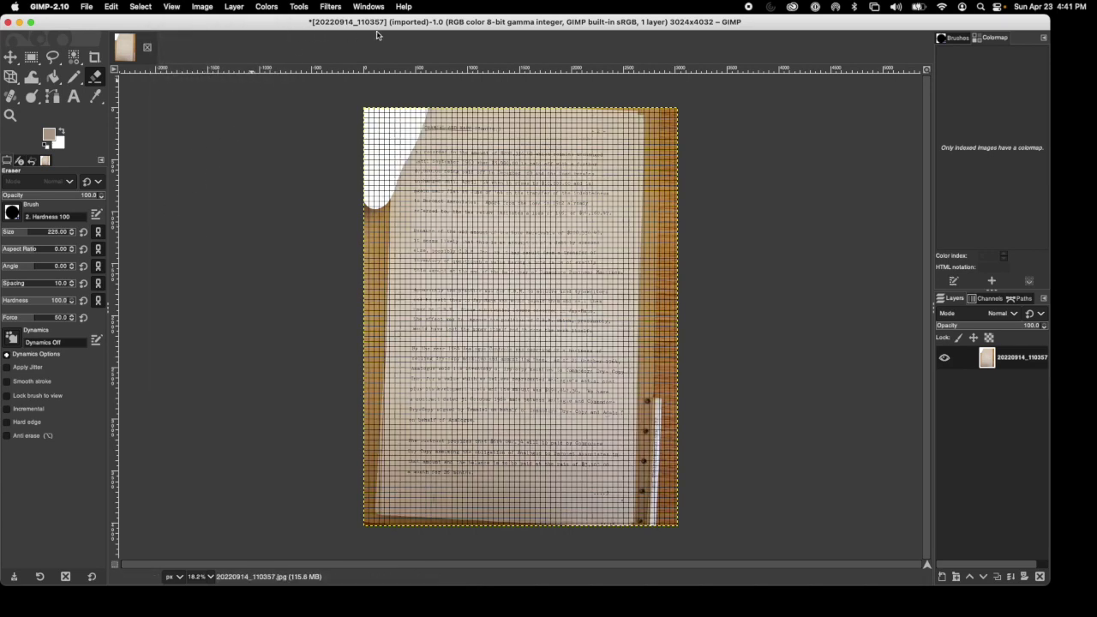
Rotate the page layer by -1.20 degrees with the Rotate tool so its text lines follow the grid.
click(299, 7)
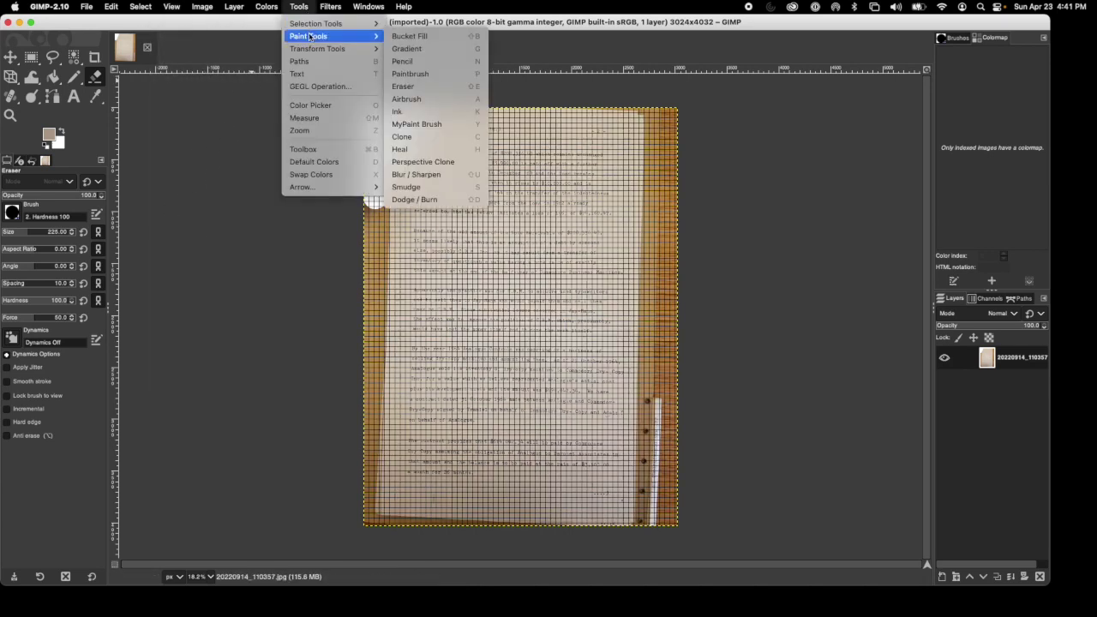
mouse_move(348, 48)
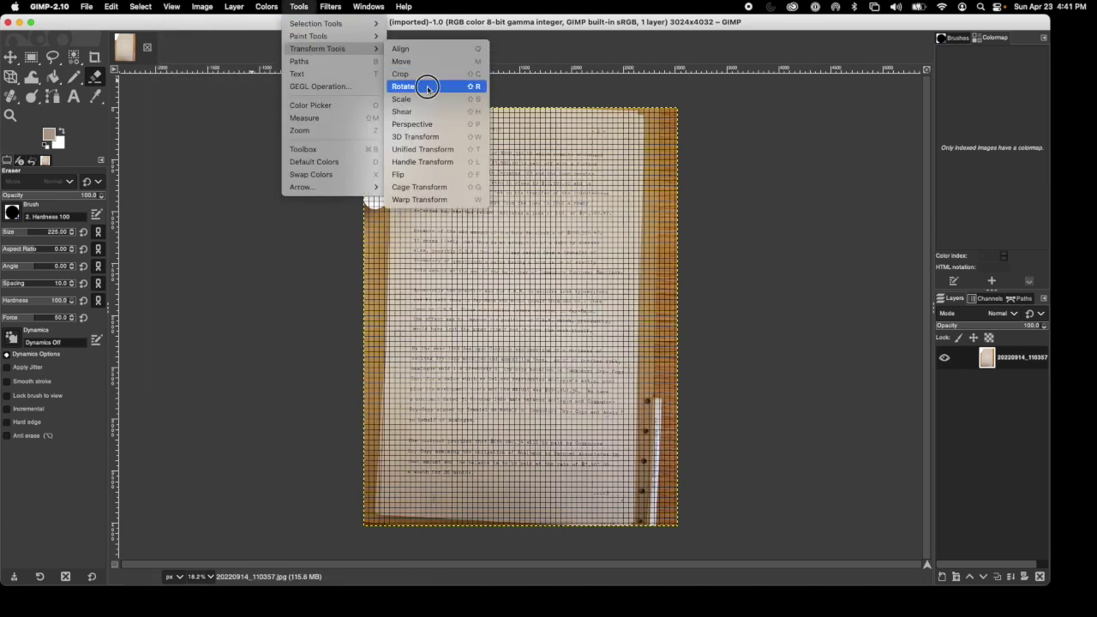
click(493, 85)
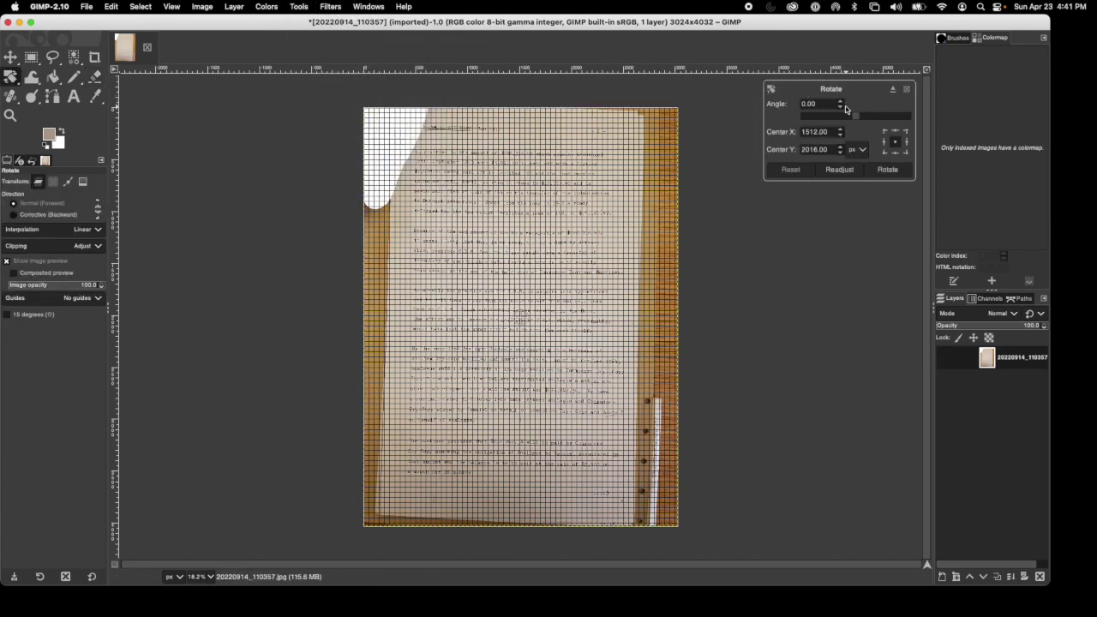
click(842, 108)
click(842, 108)
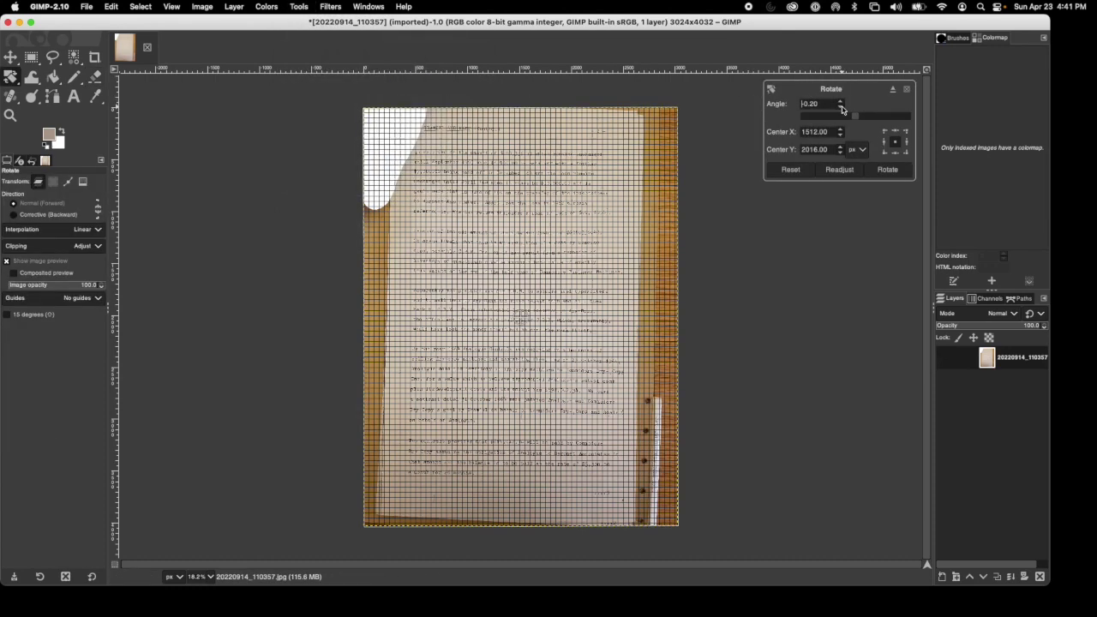
click(842, 108)
click(842, 108)
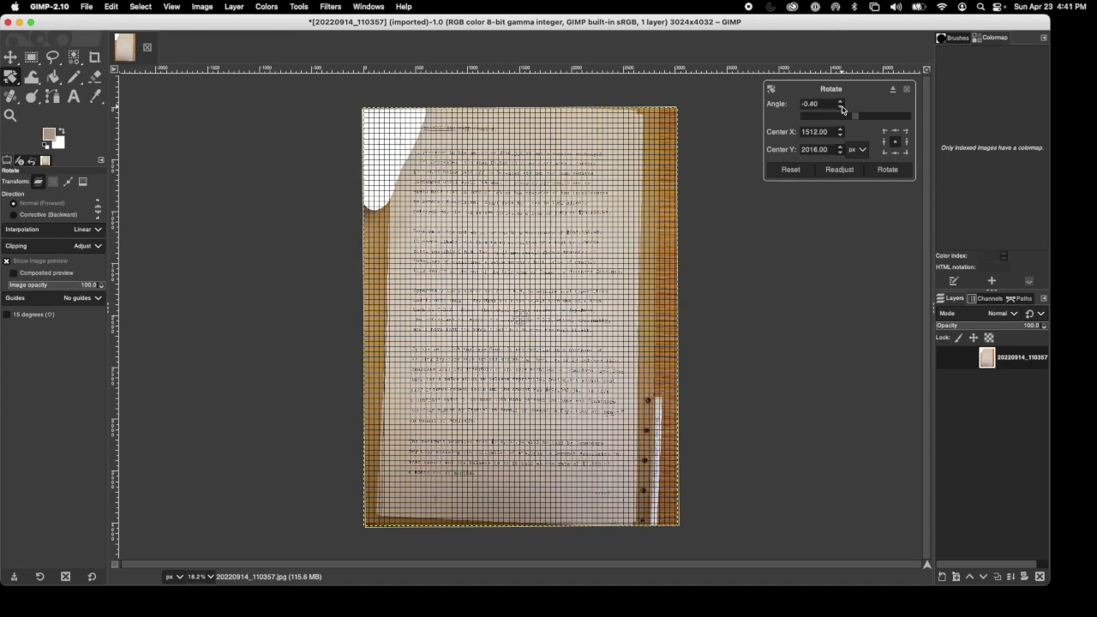
click(842, 108)
click(842, 108)
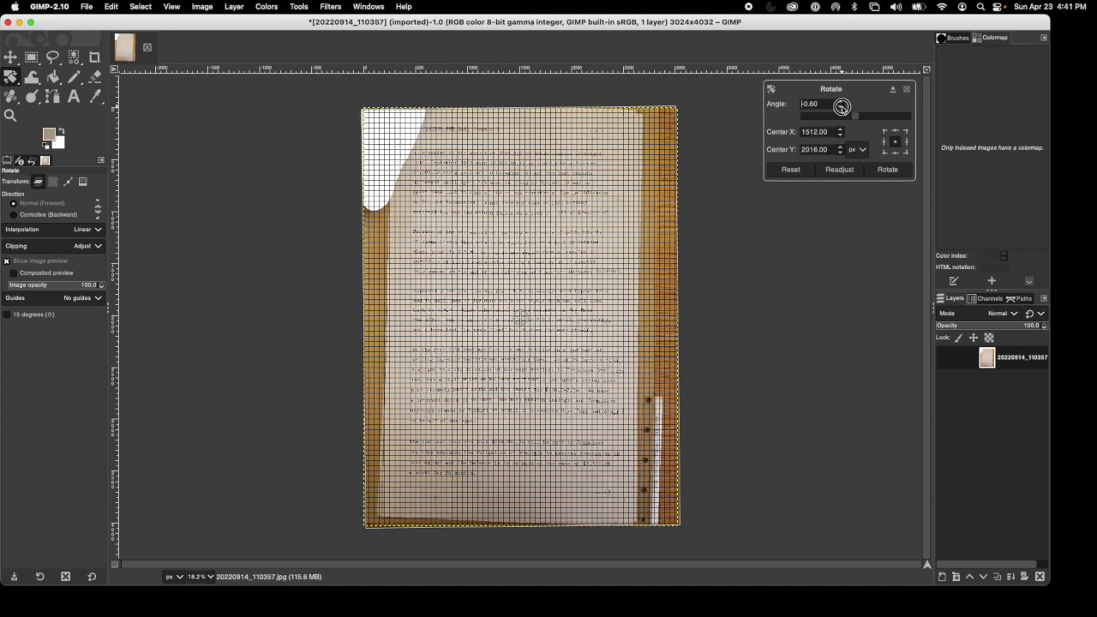
click(842, 108)
click(841, 108)
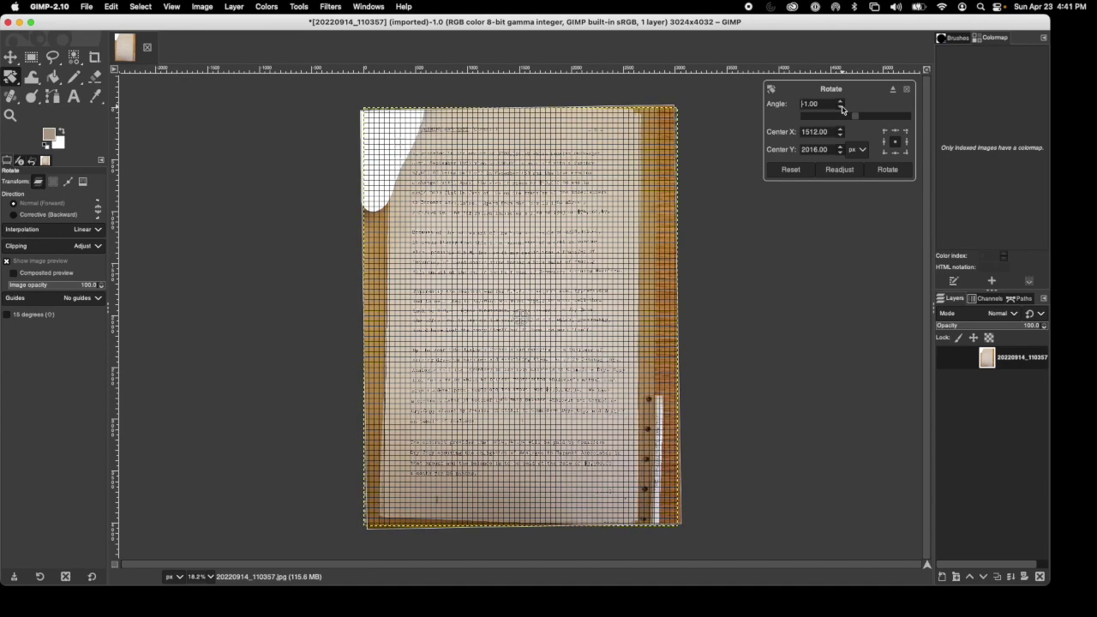
click(842, 108)
click(842, 108)
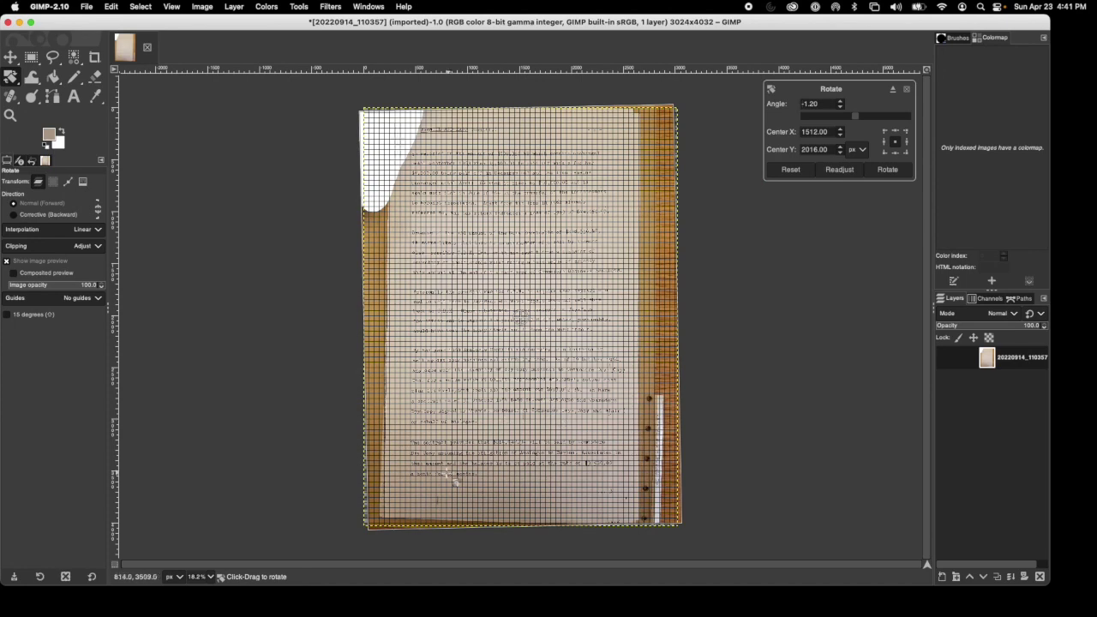
click(888, 170)
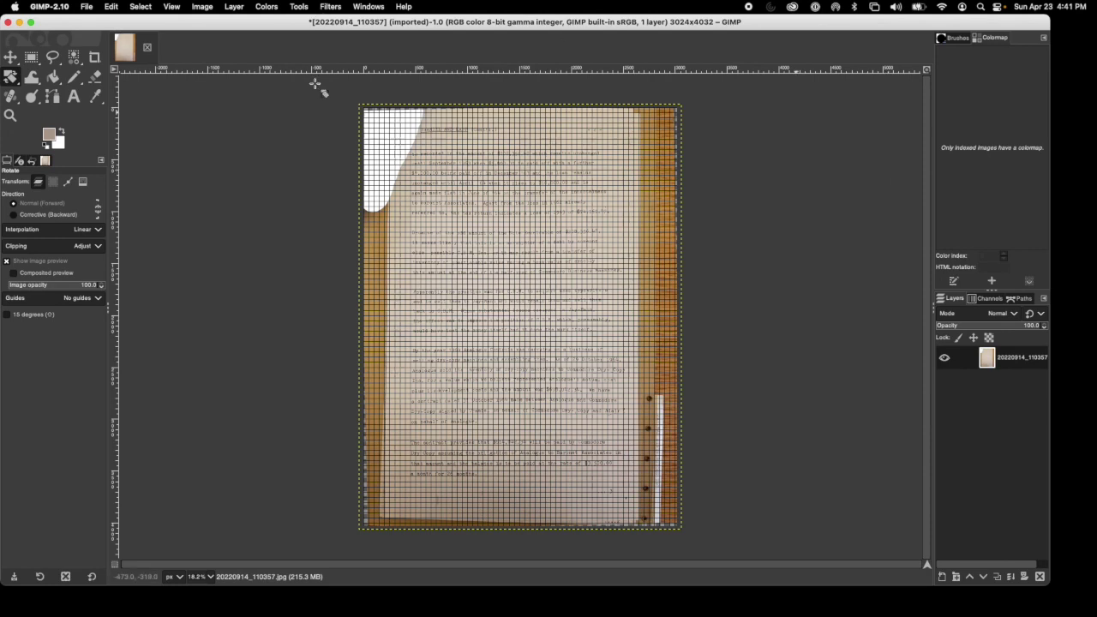
Start a Perspective transform on the page layer and fine-tune its lower-left corner until the bottom text lines follow the grid.
click(300, 7)
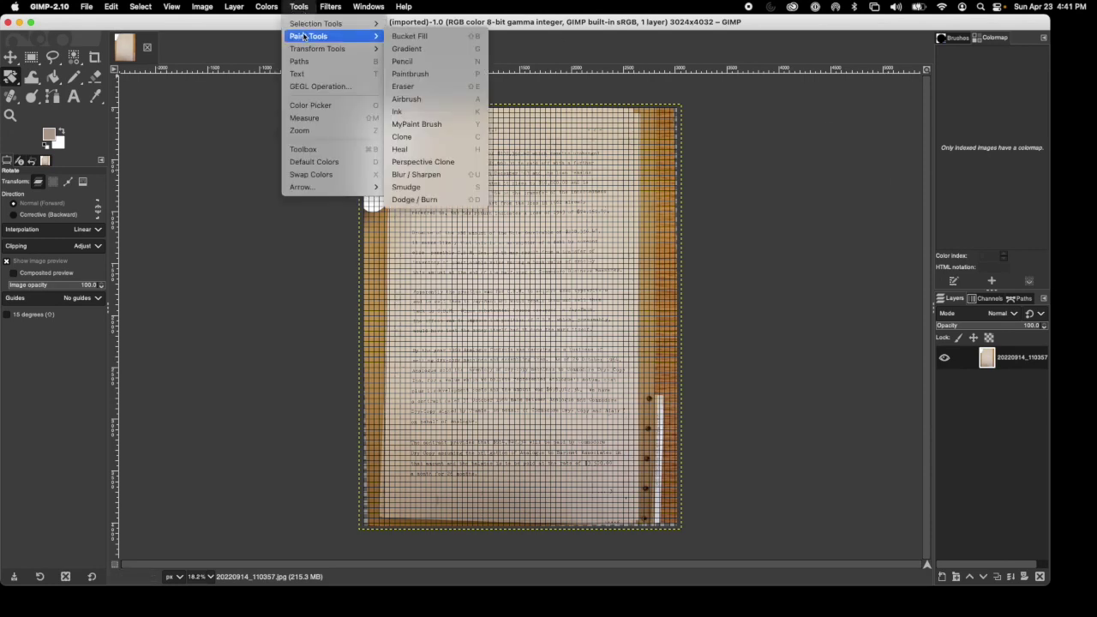
mouse_move(305, 49)
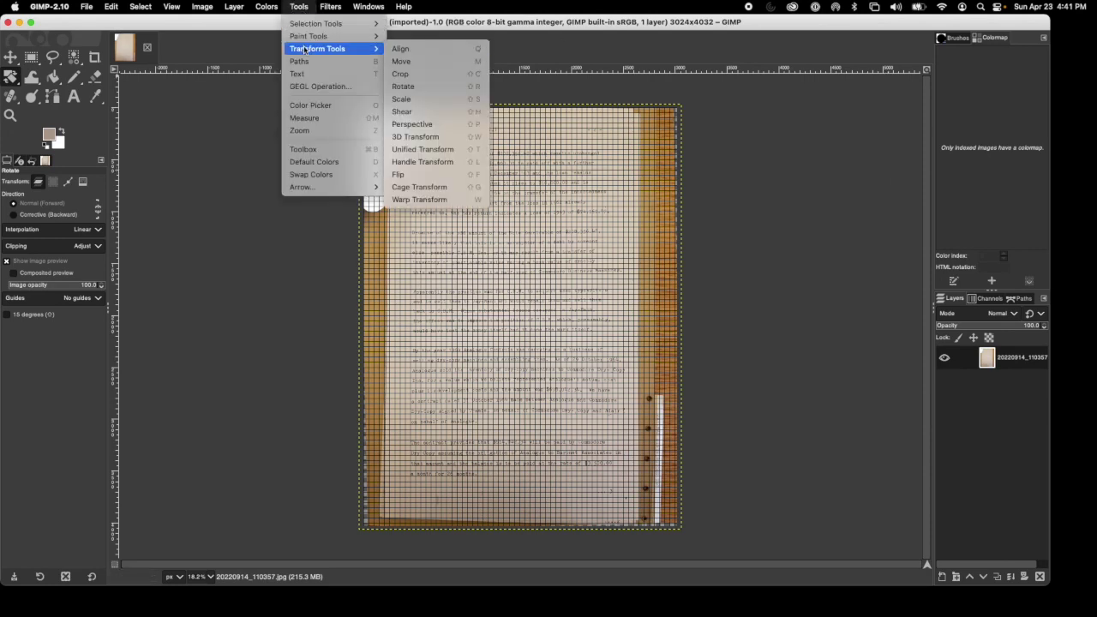
click(425, 129)
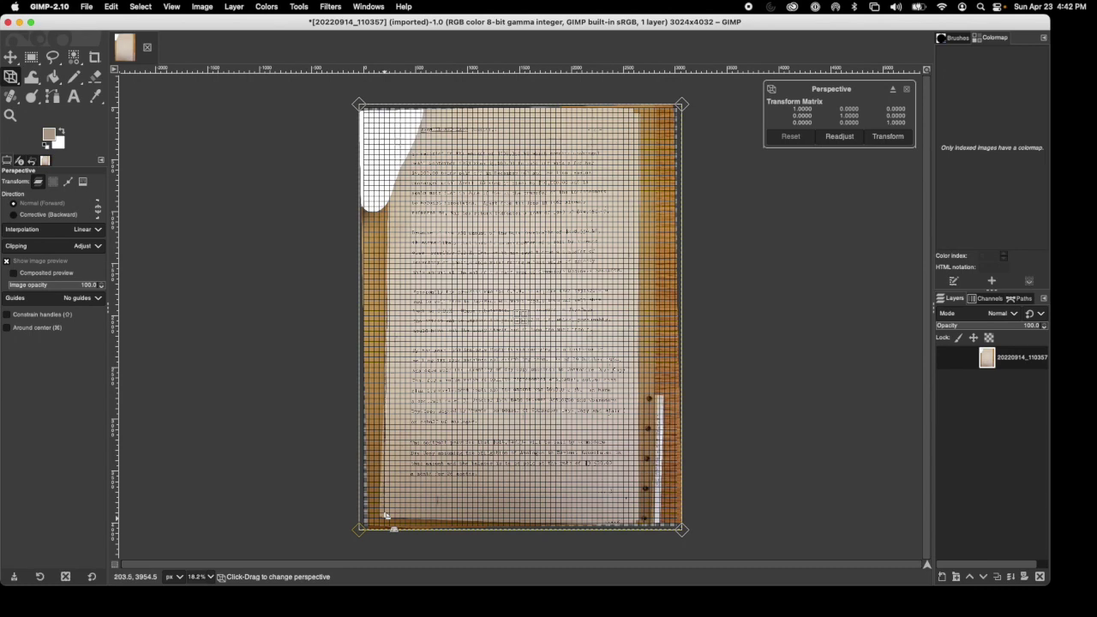
drag(386, 517, 383, 521)
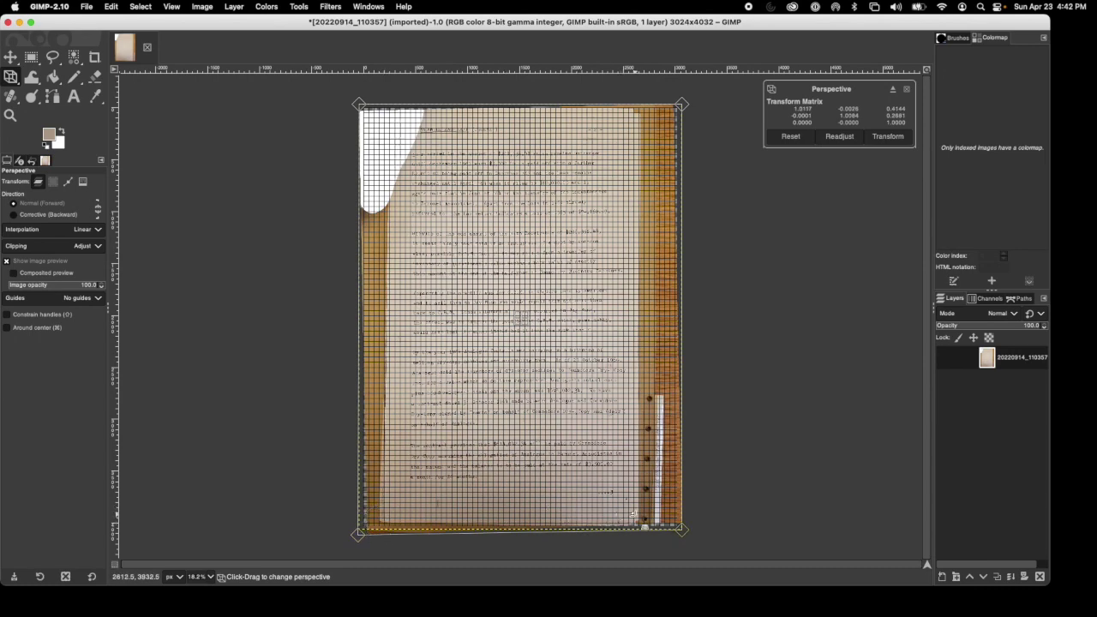
scroll(635, 511, up, 5)
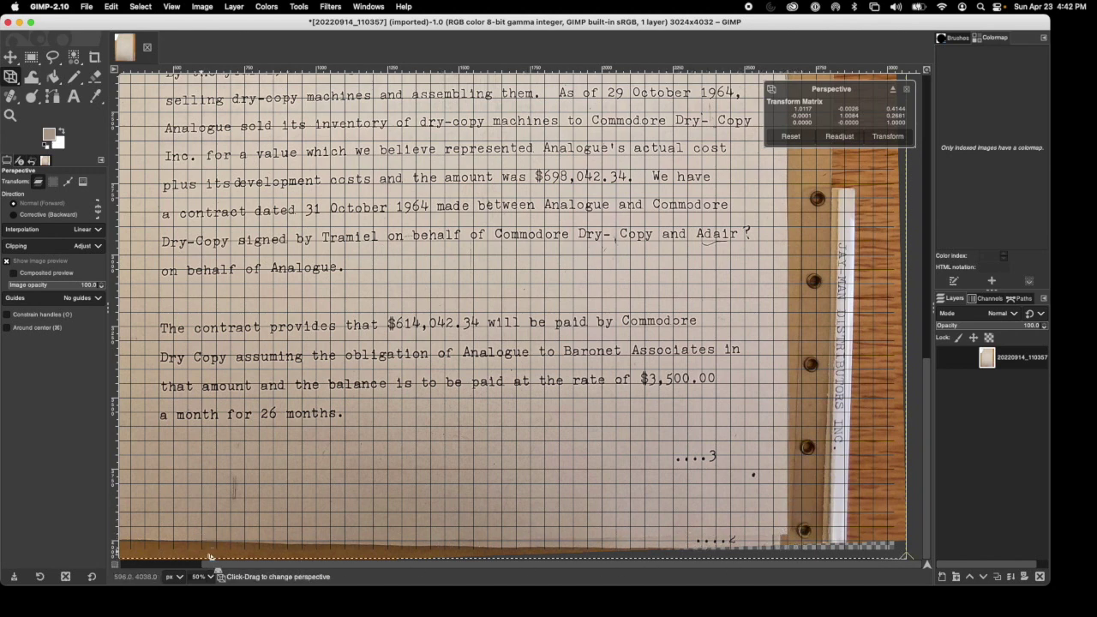
drag(203, 566, 155, 532)
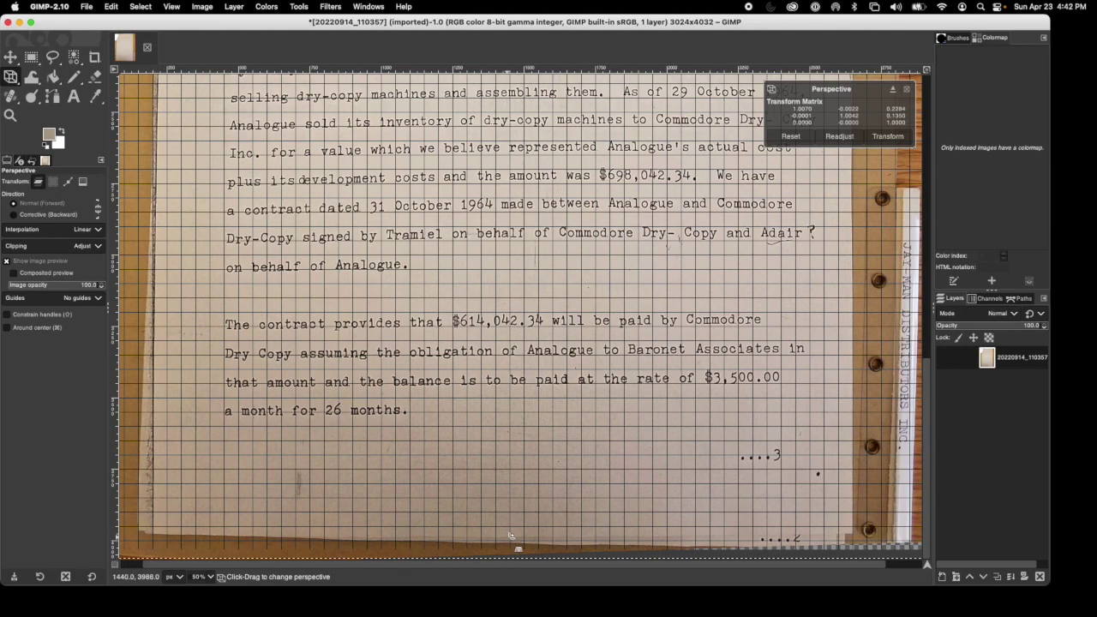
drag(508, 535, 510, 535)
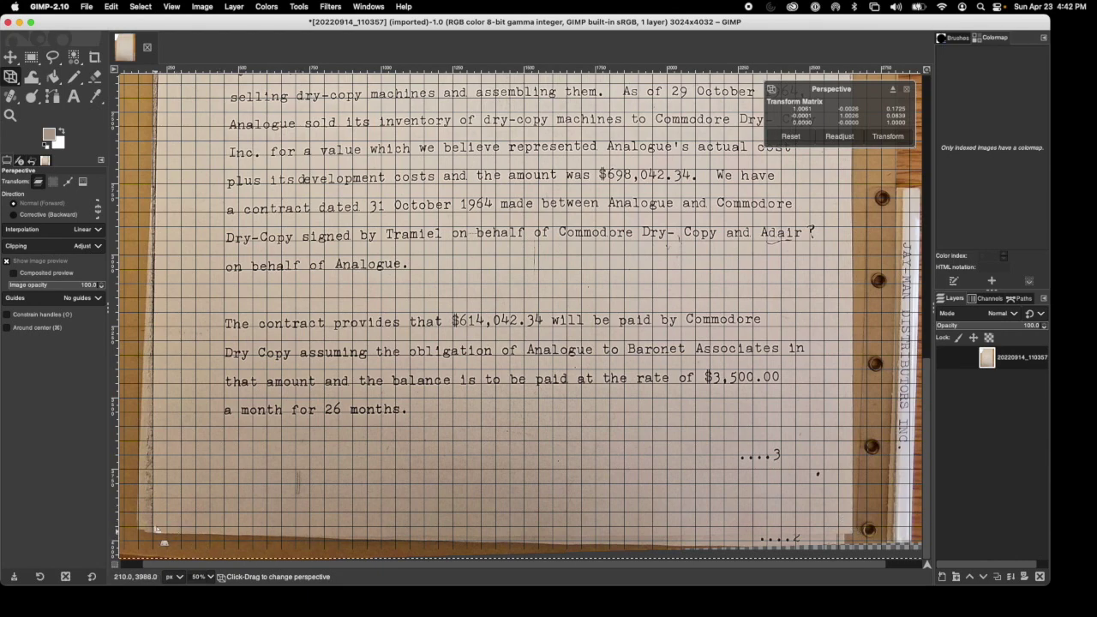
Nudge the page's two upper corners slightly to align the top text with the grid, and apply the perspective transform.
scroll(151, 503, up, 15)
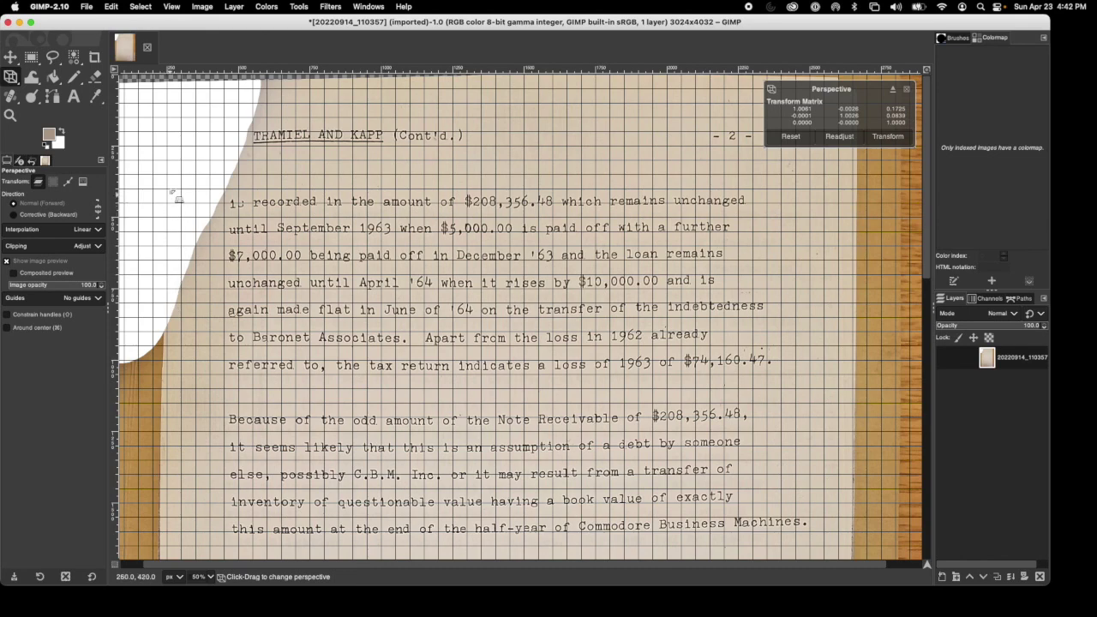
drag(168, 180, 167, 181)
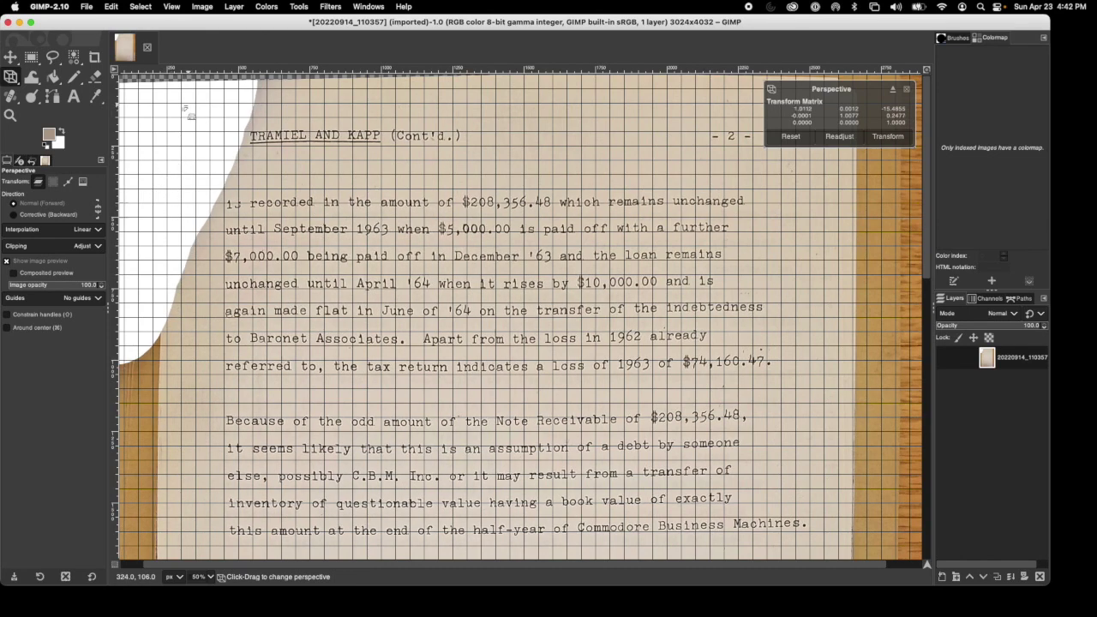
drag(182, 108, 180, 109)
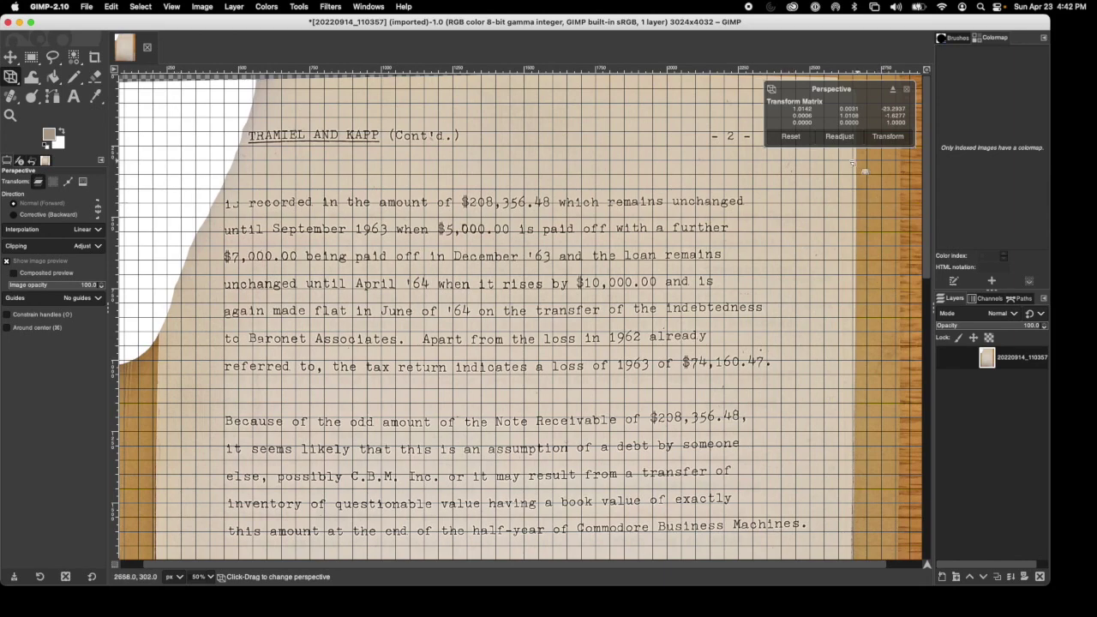
drag(851, 159, 845, 160)
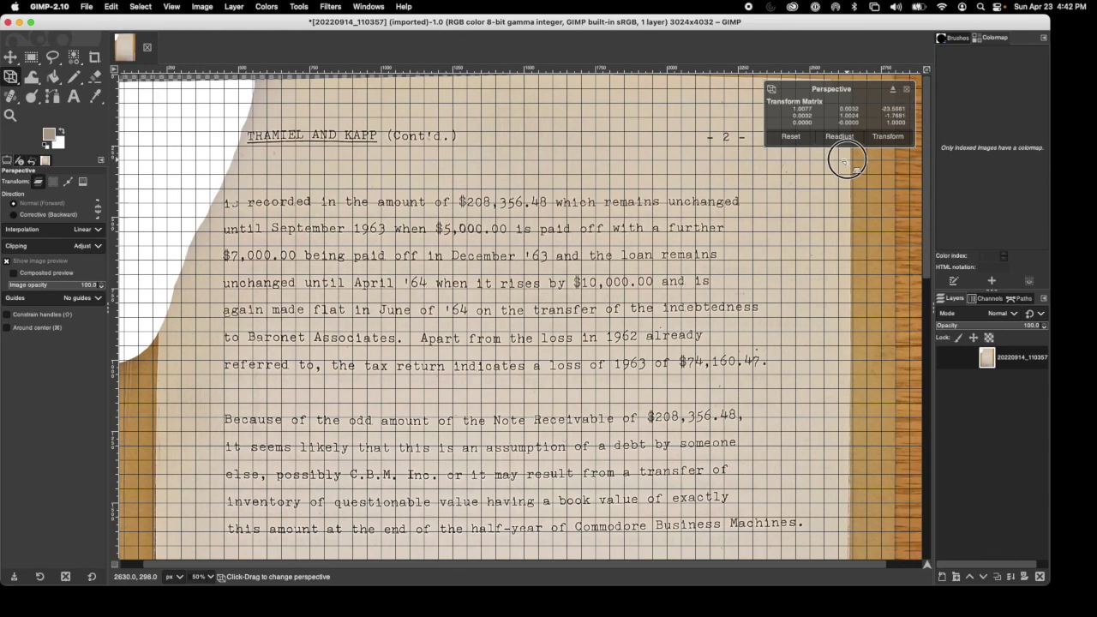
scroll(902, 242, down, 10)
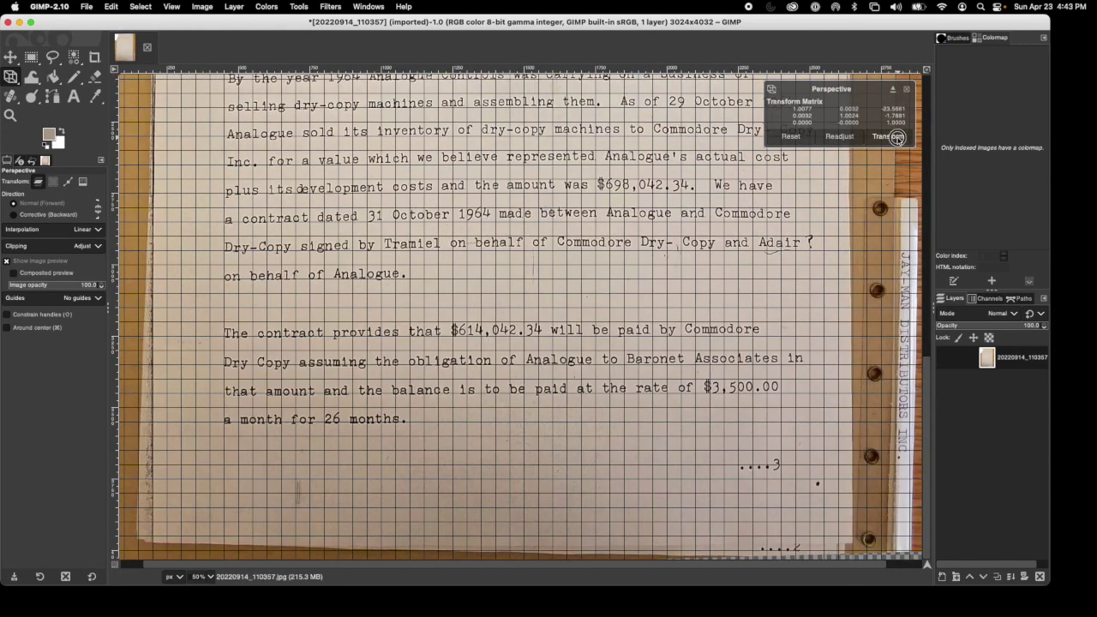
click(888, 137)
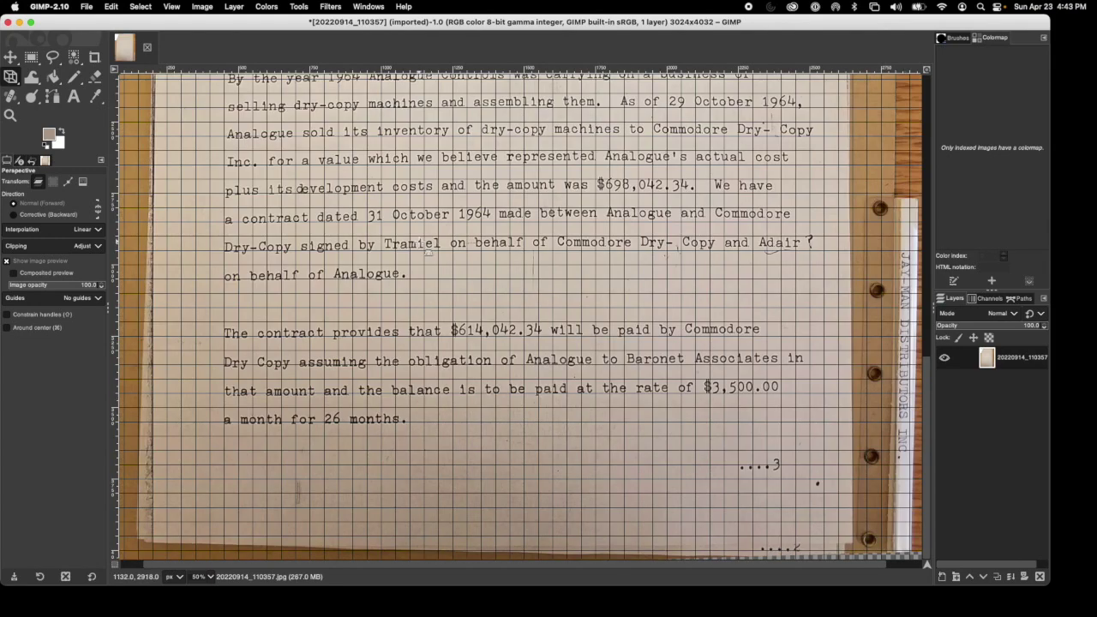
Hide the grid over the straightened page.
click(171, 6)
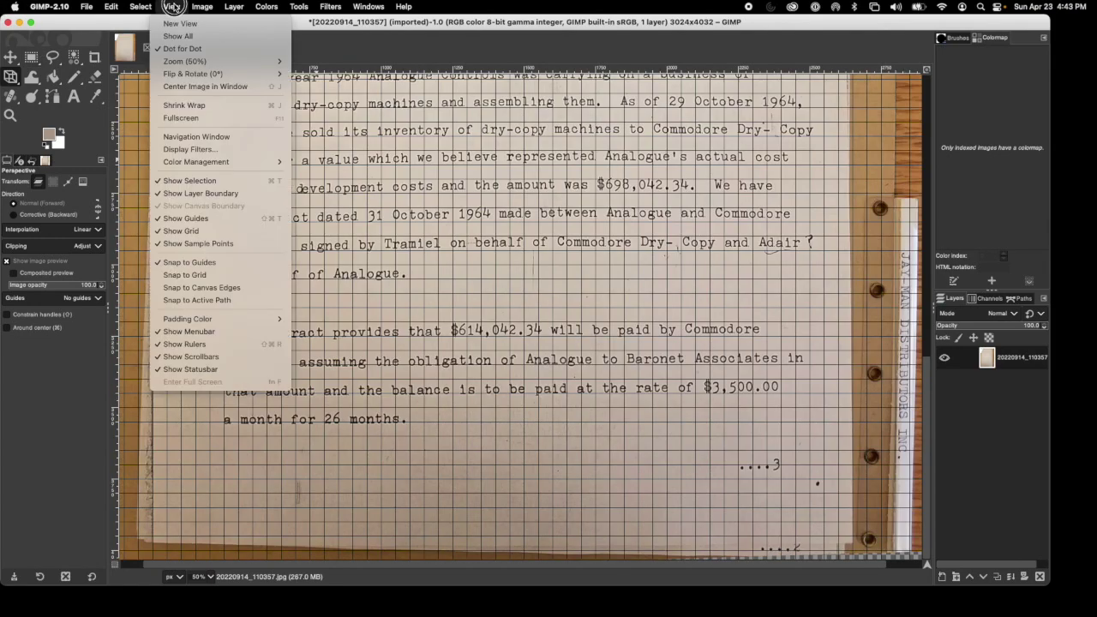
click(199, 231)
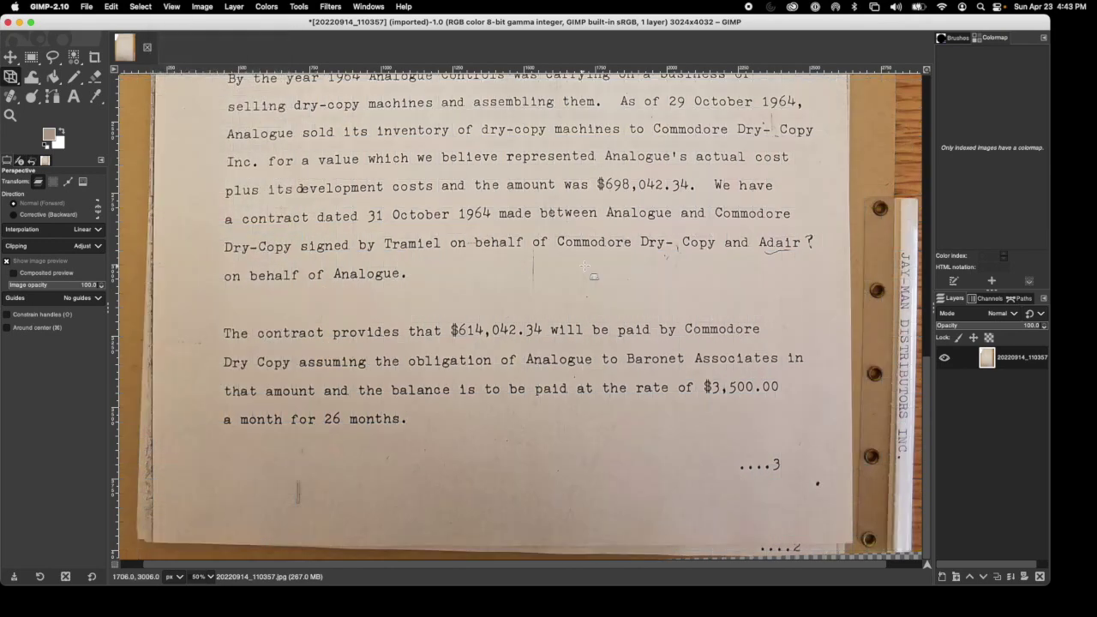
key(minus)
key(minus)
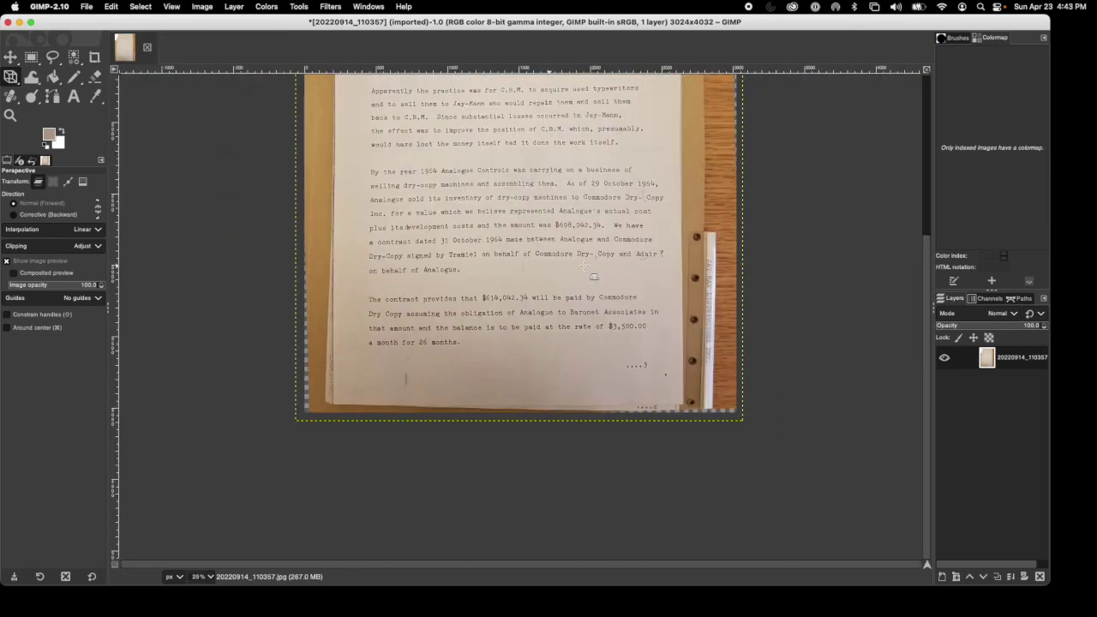
Switch to the Rectangle Select tool at the top of the straightened page.
scroll(693, 311, up, 3)
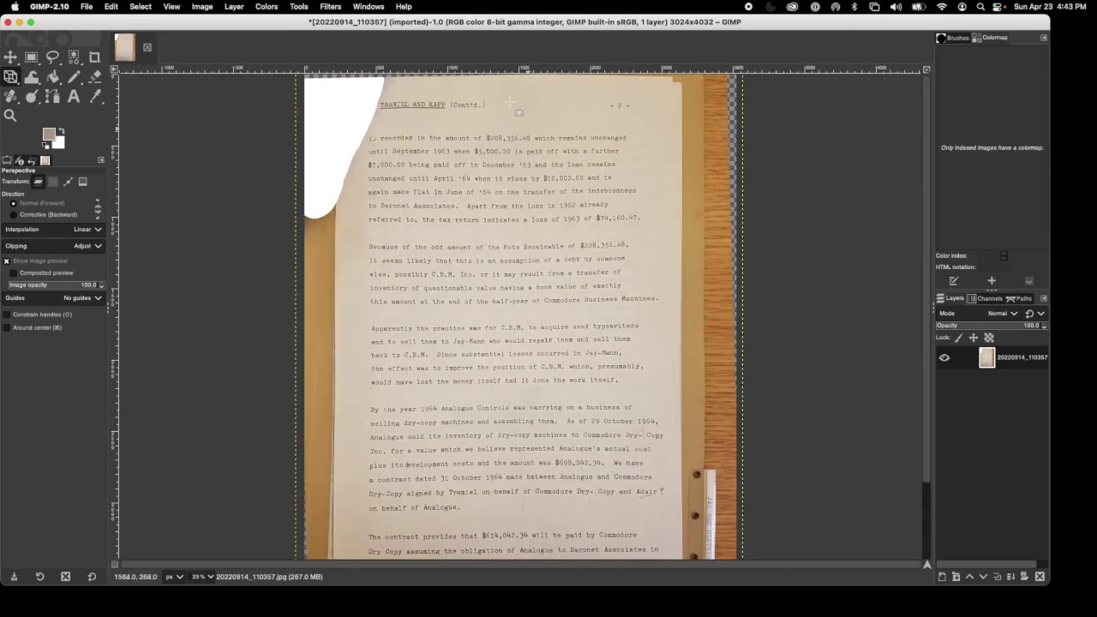
click(294, 7)
mouse_move(326, 23)
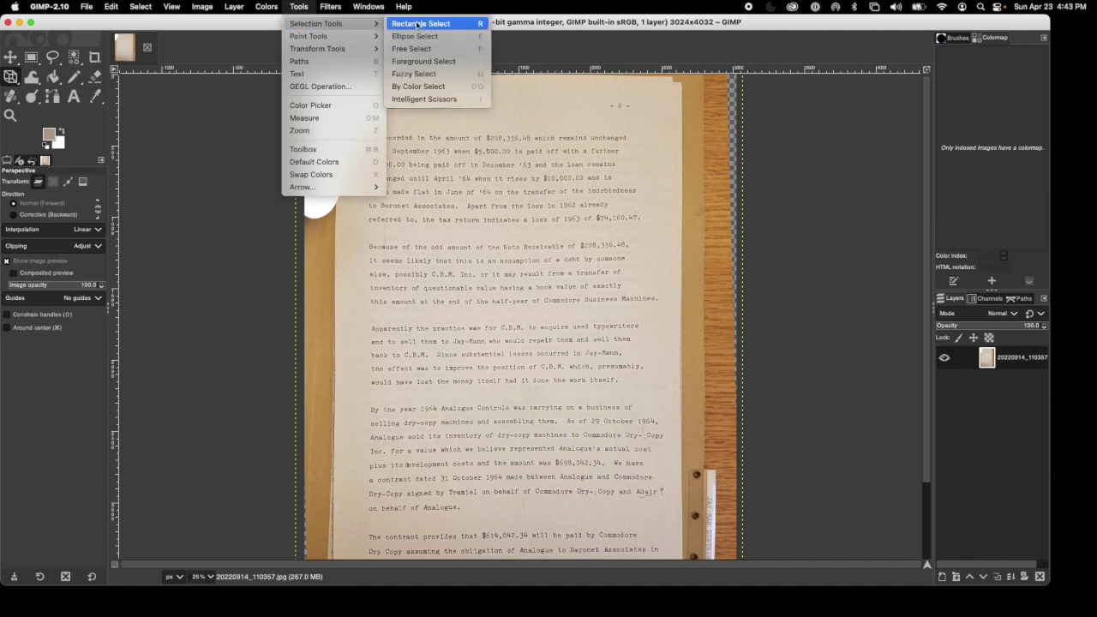
key(Return)
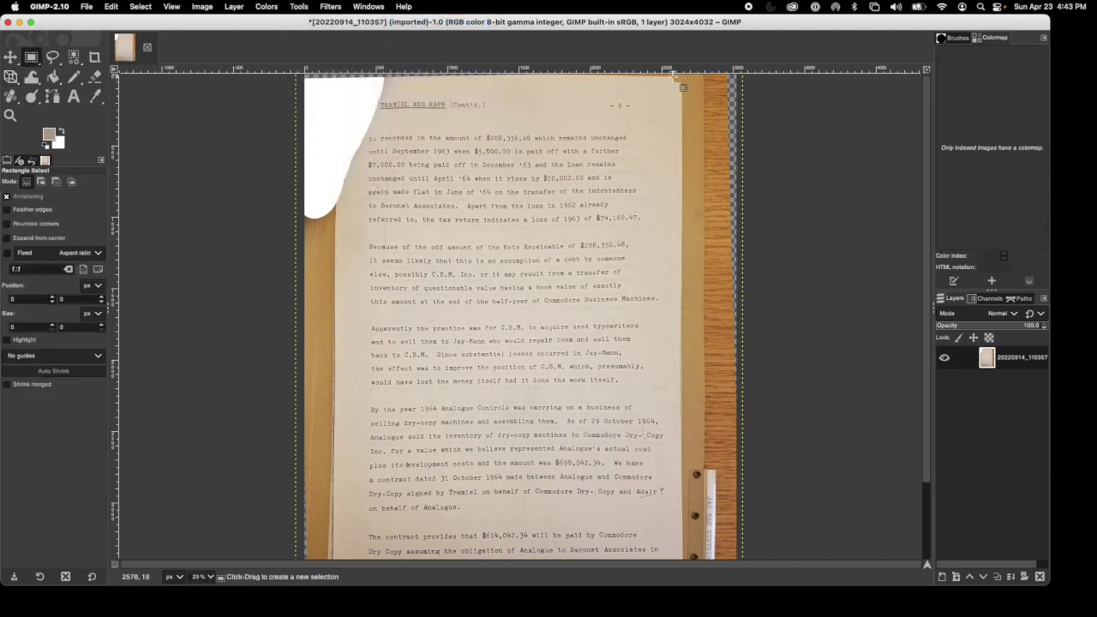
drag(683, 86, 515, 599)
scroll(699, 197, up, 2)
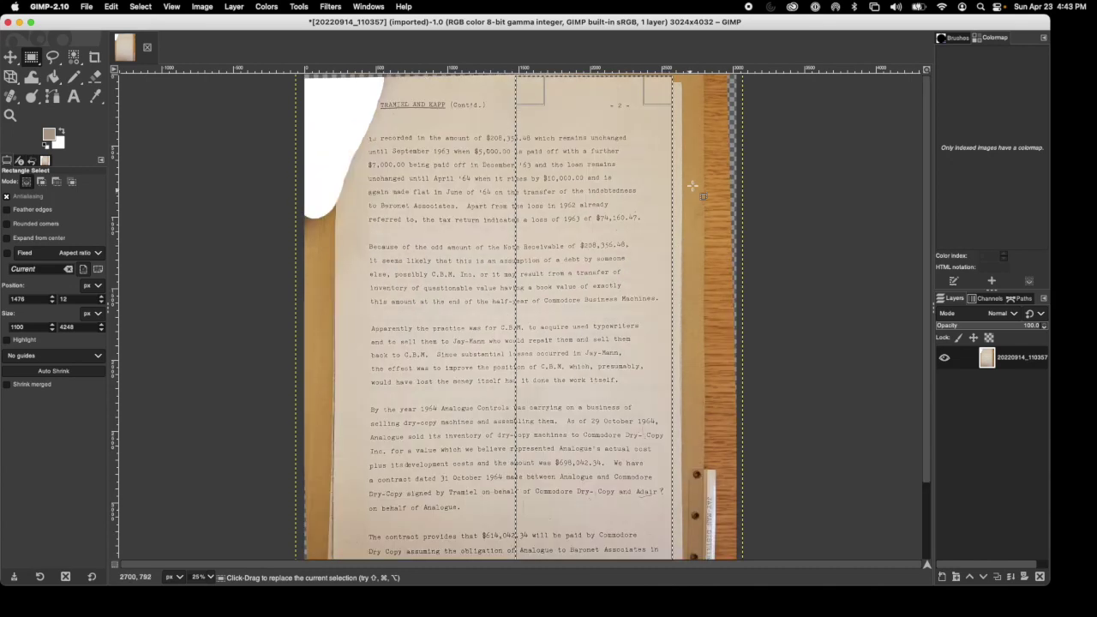
click(703, 135)
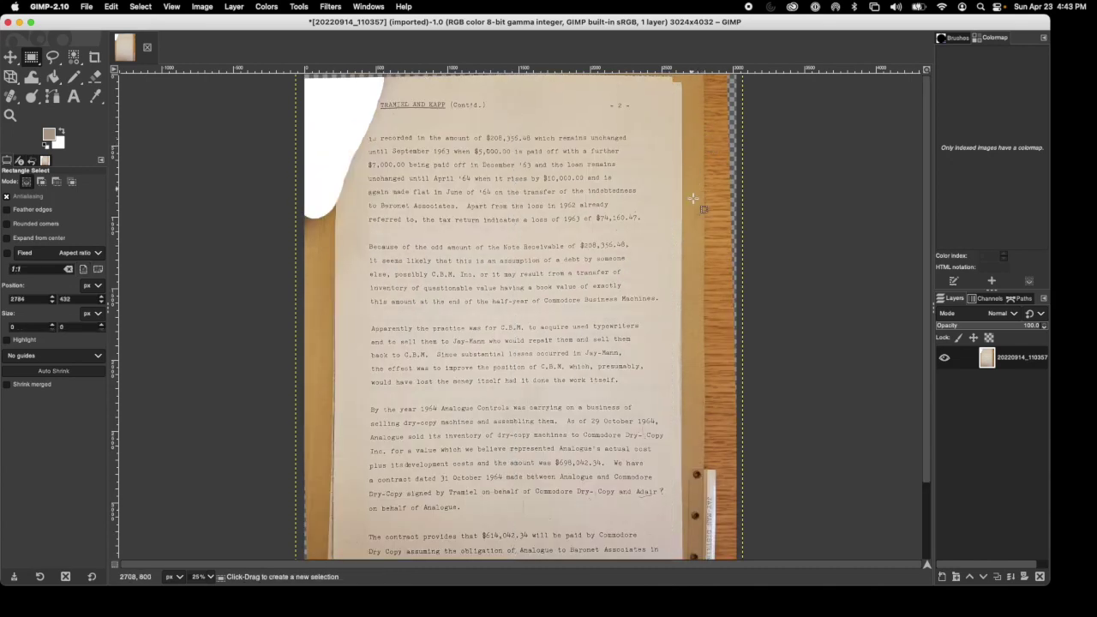
Select the page without the folder and table around it, about 2440 × 3944 px, crop the image to it, and clear the selection.
scroll(699, 218, down, 2)
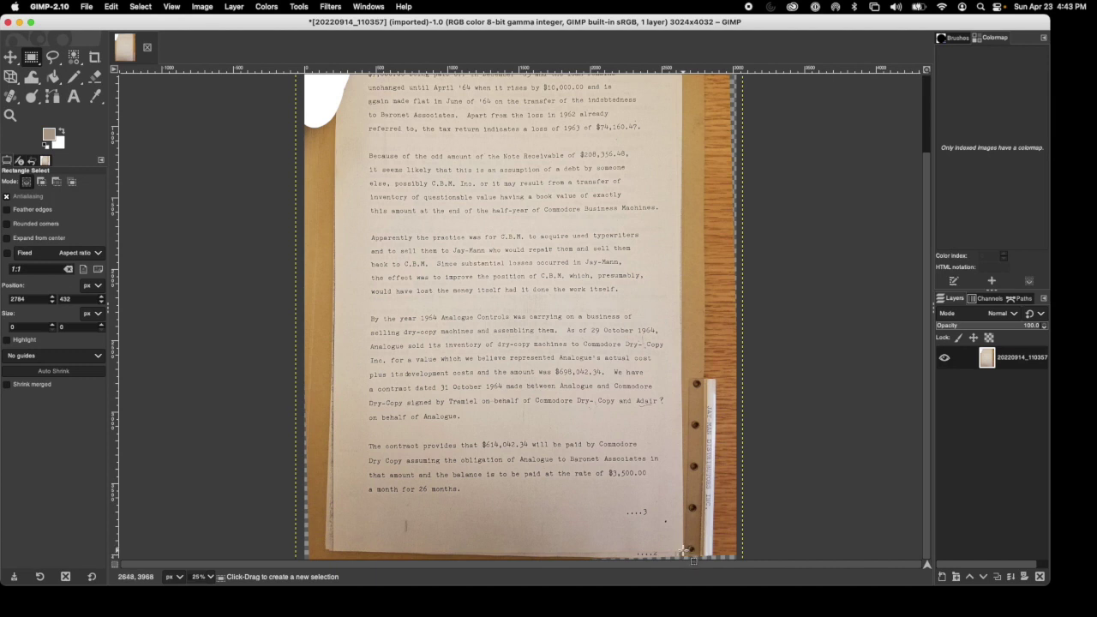
drag(683, 549, 333, 80)
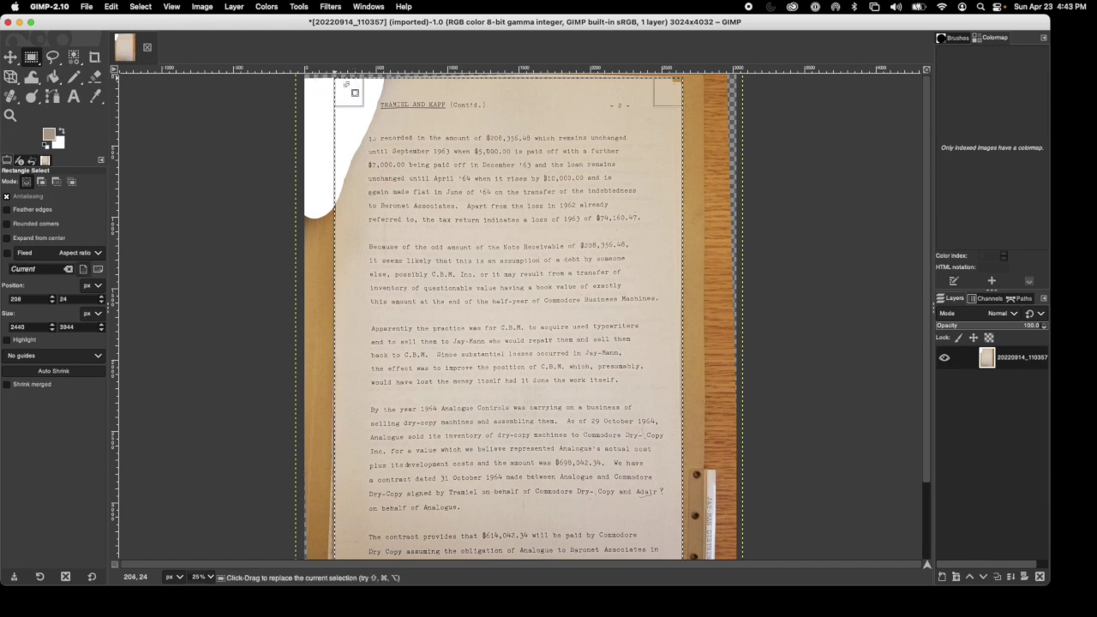
click(202, 6)
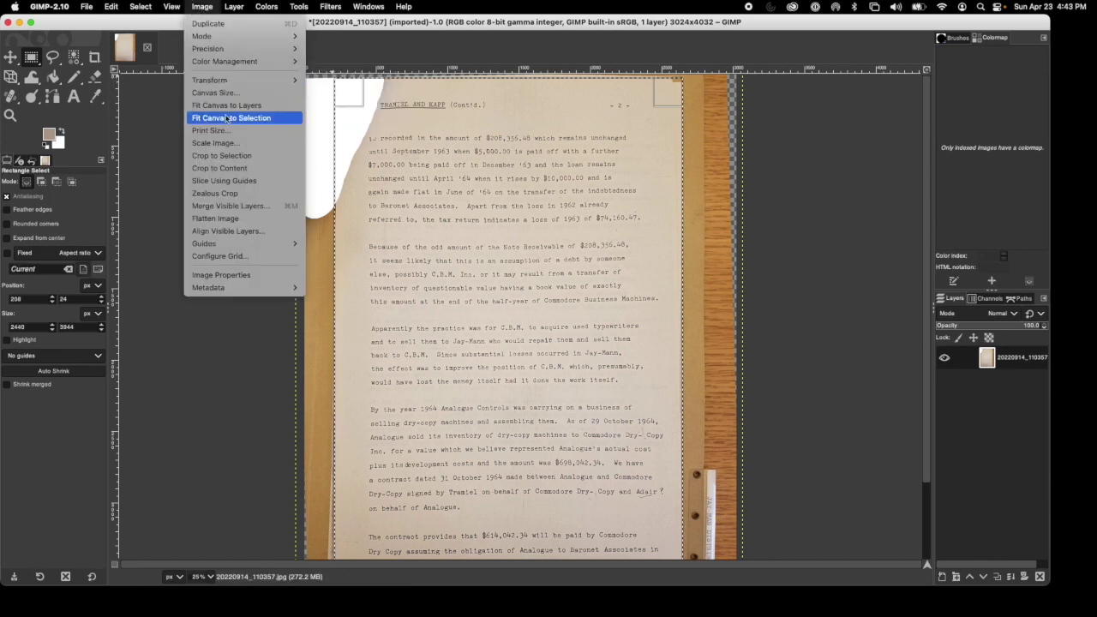
click(232, 157)
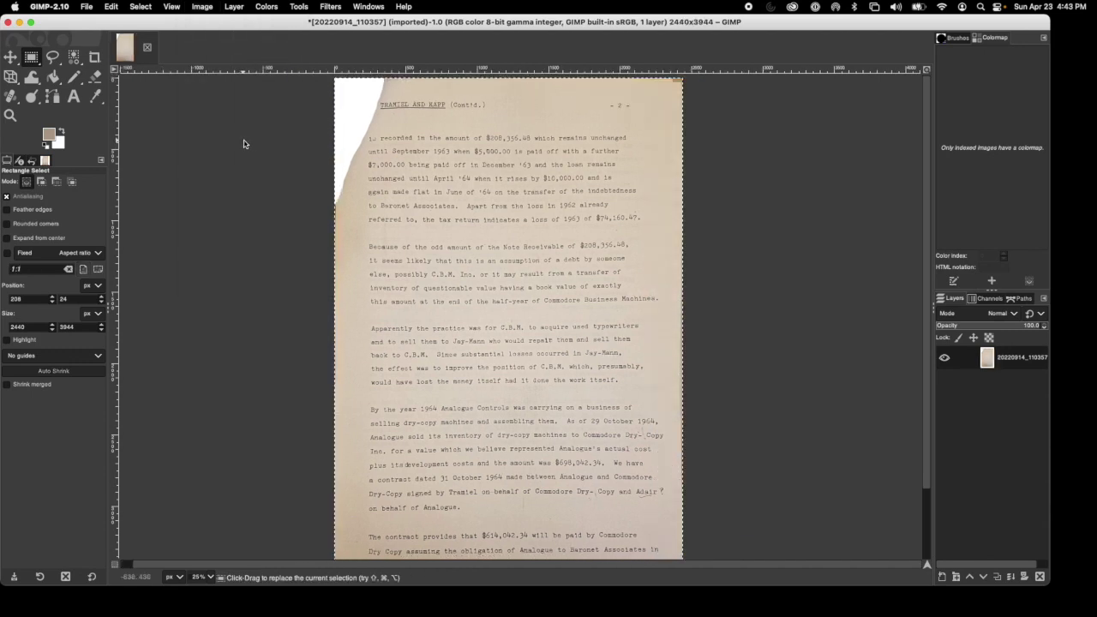
scroll(251, 192, down, 2)
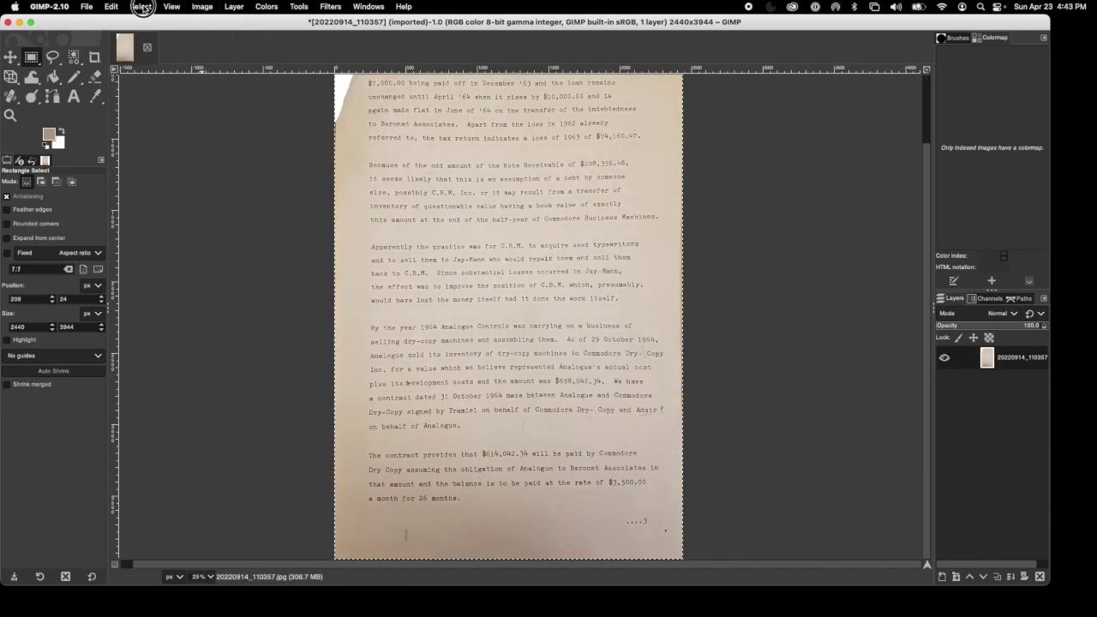
click(141, 7)
click(140, 36)
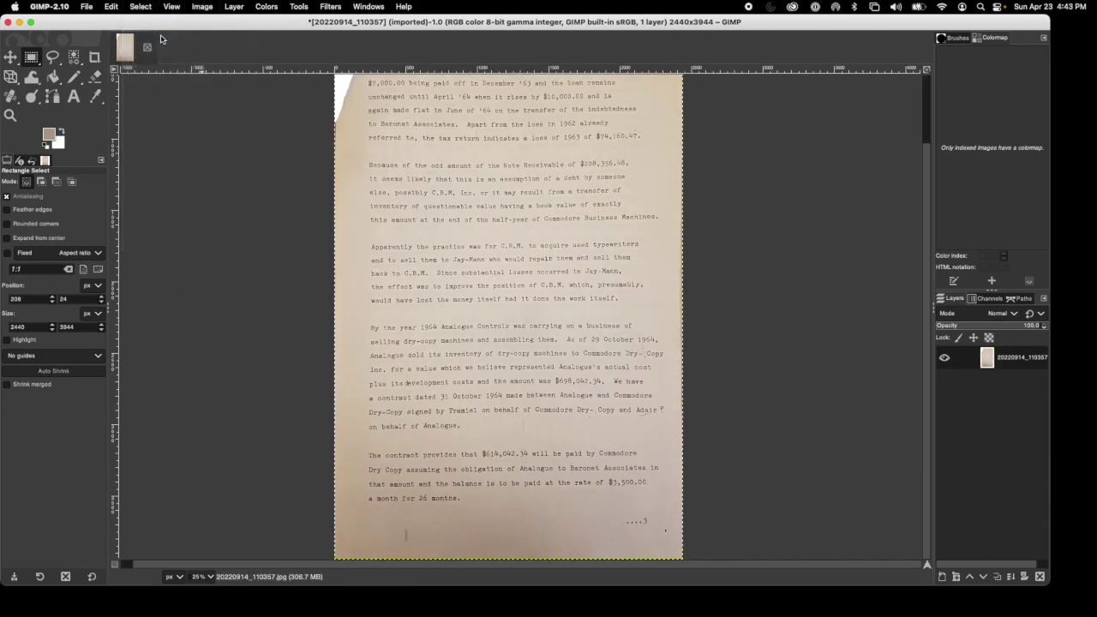
Scale the image to a width of 8.5 inches at a resolution of 300 pixels per inch, keeping its proportions.
click(203, 7)
click(235, 140)
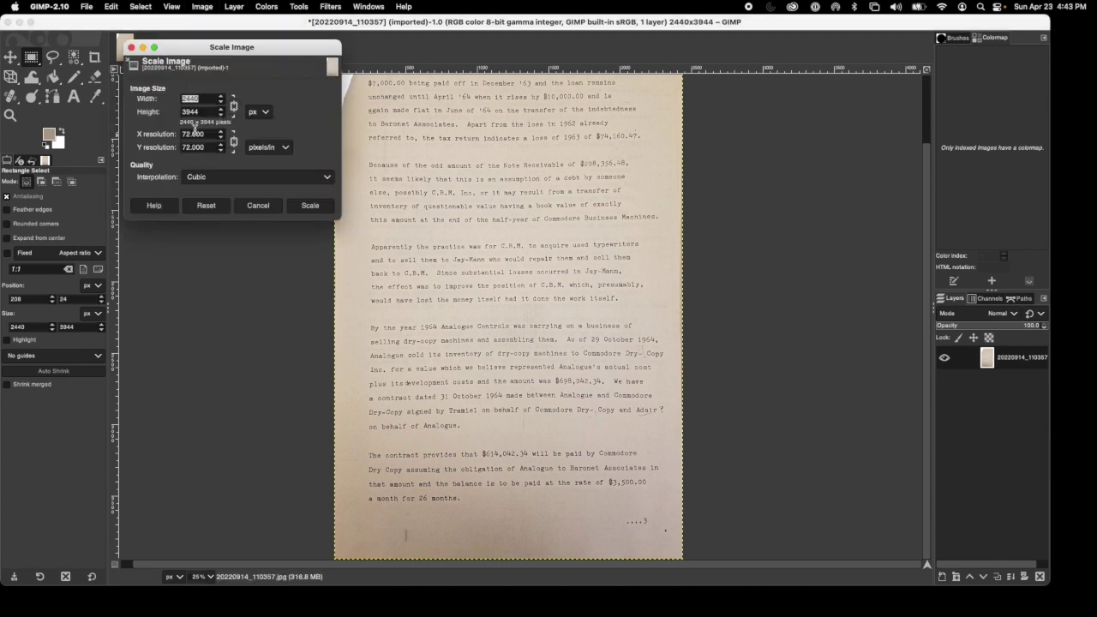
double_click(189, 134)
click(198, 147)
click(266, 114)
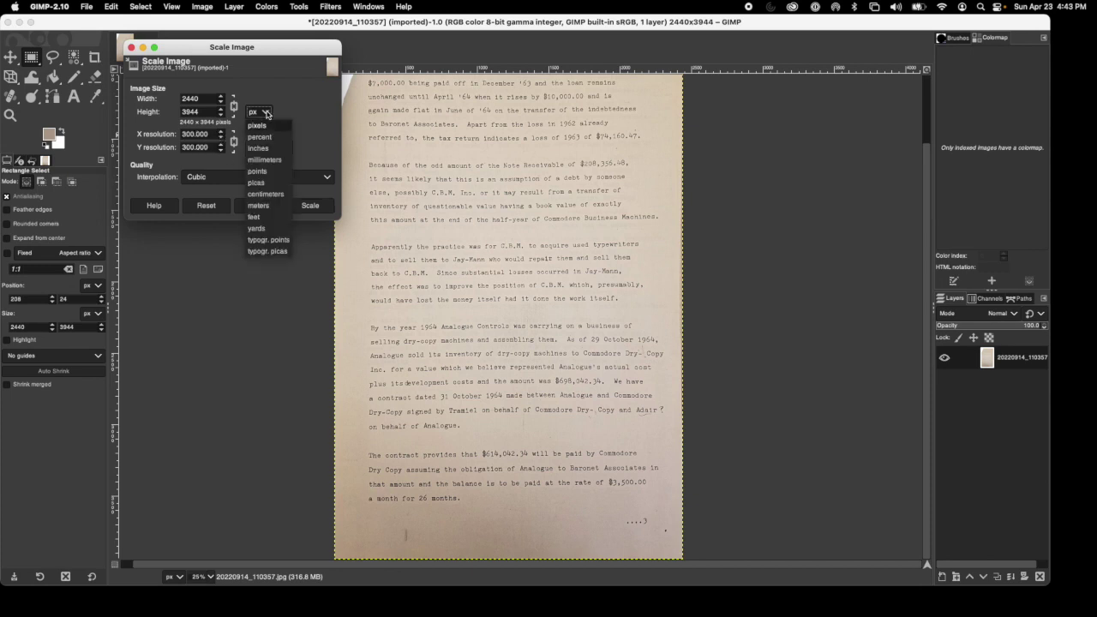
click(268, 125)
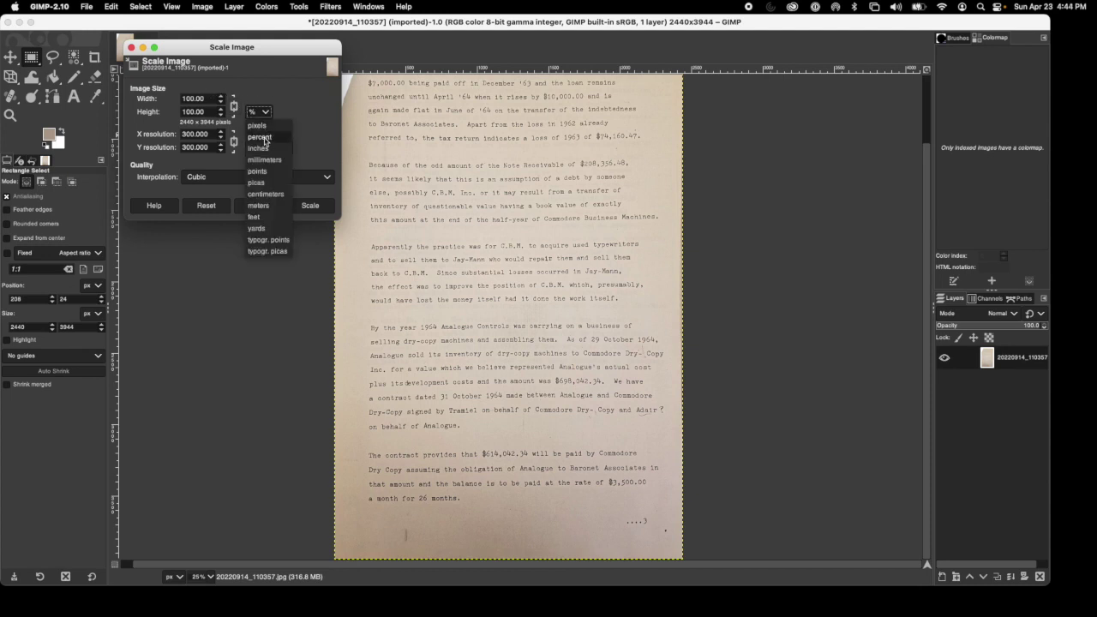
click(259, 148)
double_click(199, 97)
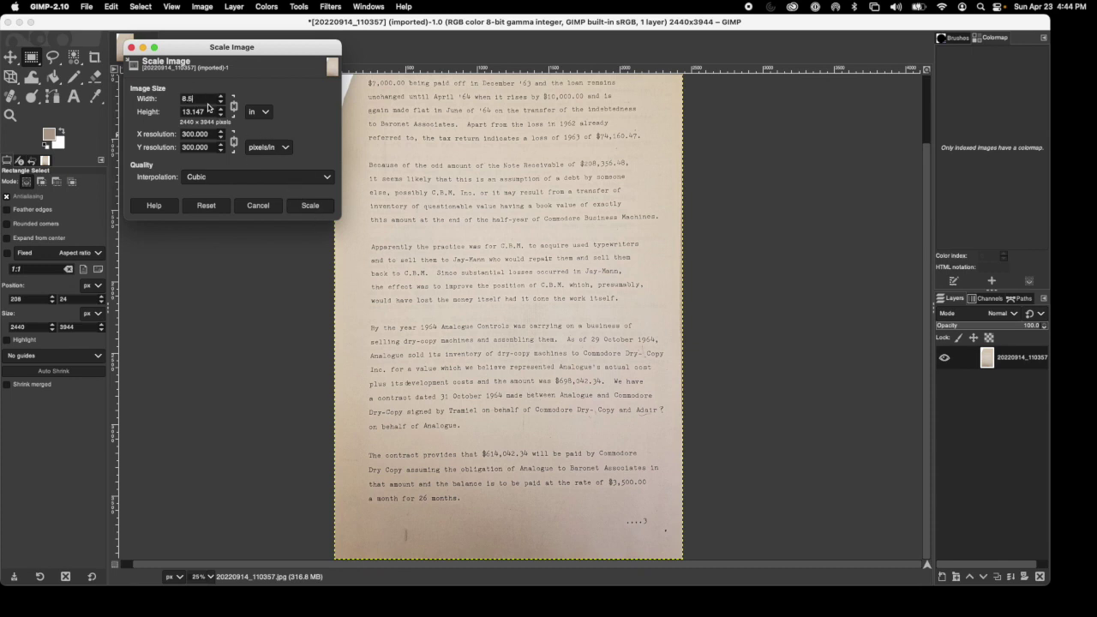
text(8.5)
key(Tab)
click(309, 207)
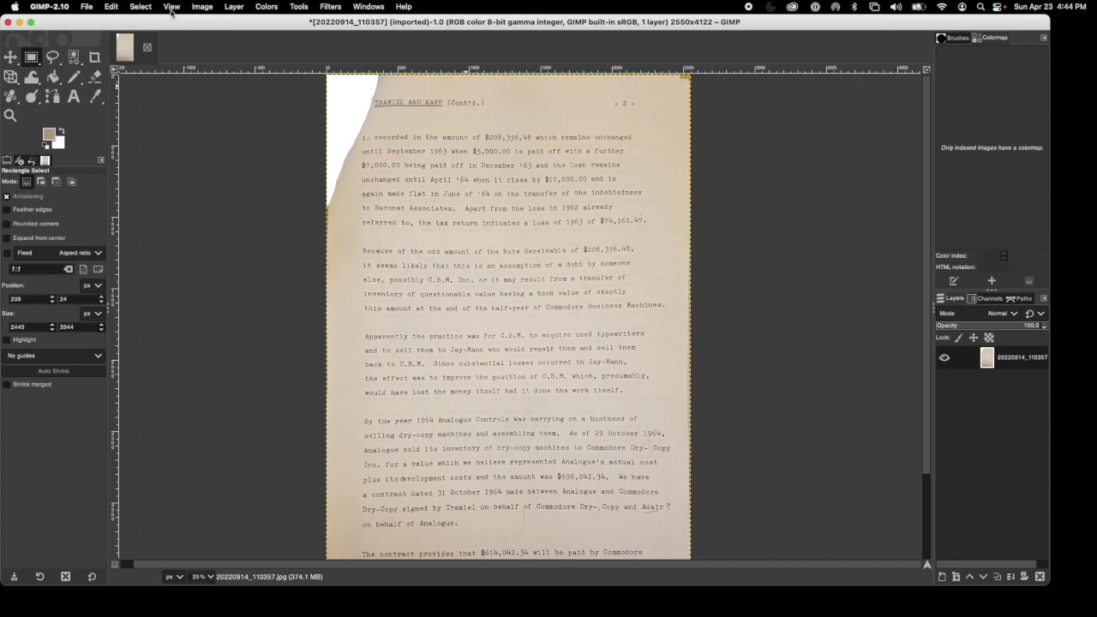
Resize the canvas to a height of 14 inches, with the page moved to its bottom edge at a Y offset of 78 px.
click(201, 8)
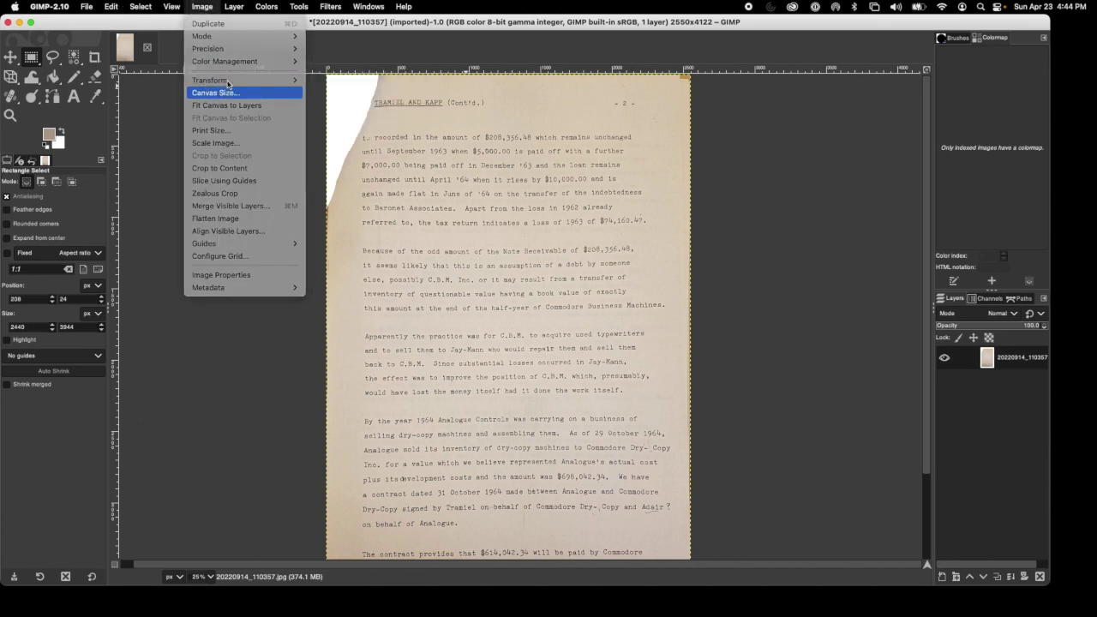
click(228, 86)
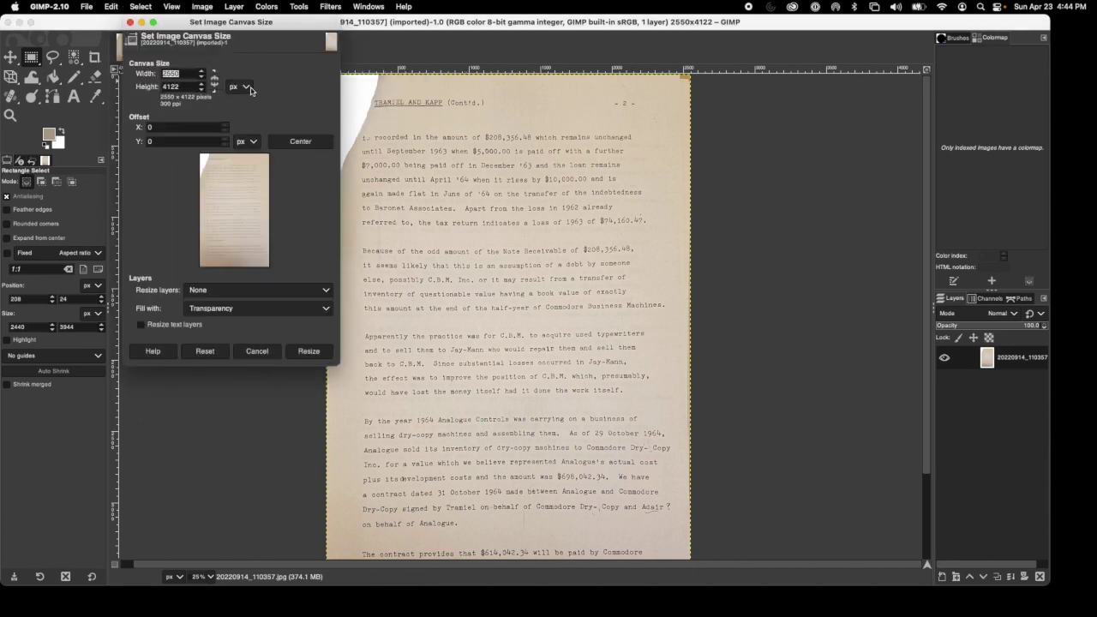
click(240, 87)
click(245, 118)
drag(184, 86, 173, 87)
text(14)
key(Tab)
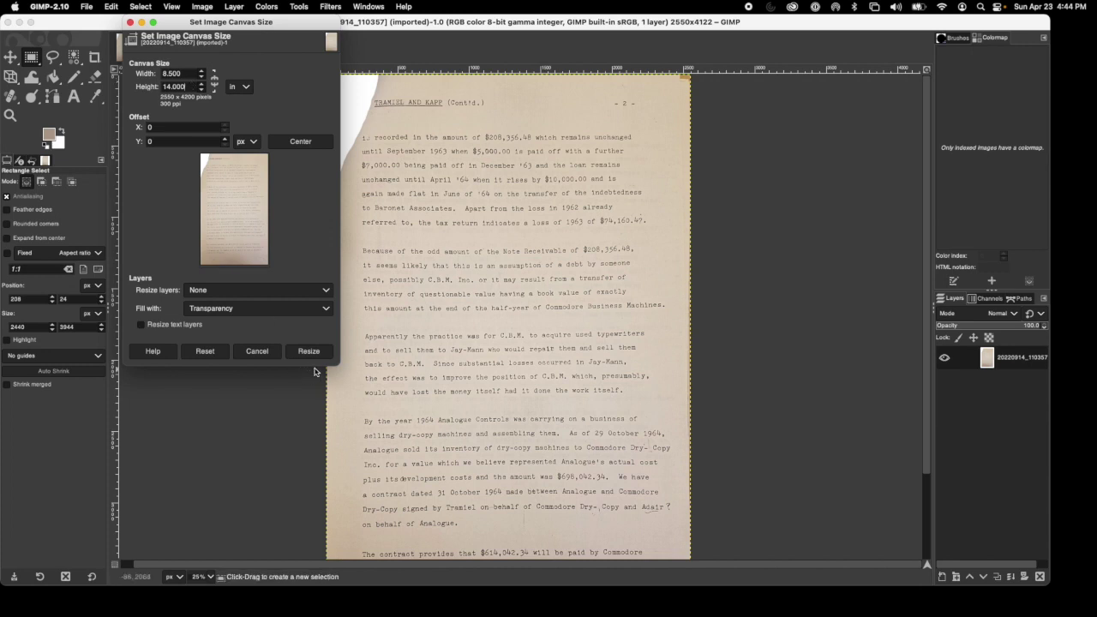
drag(225, 206, 225, 243)
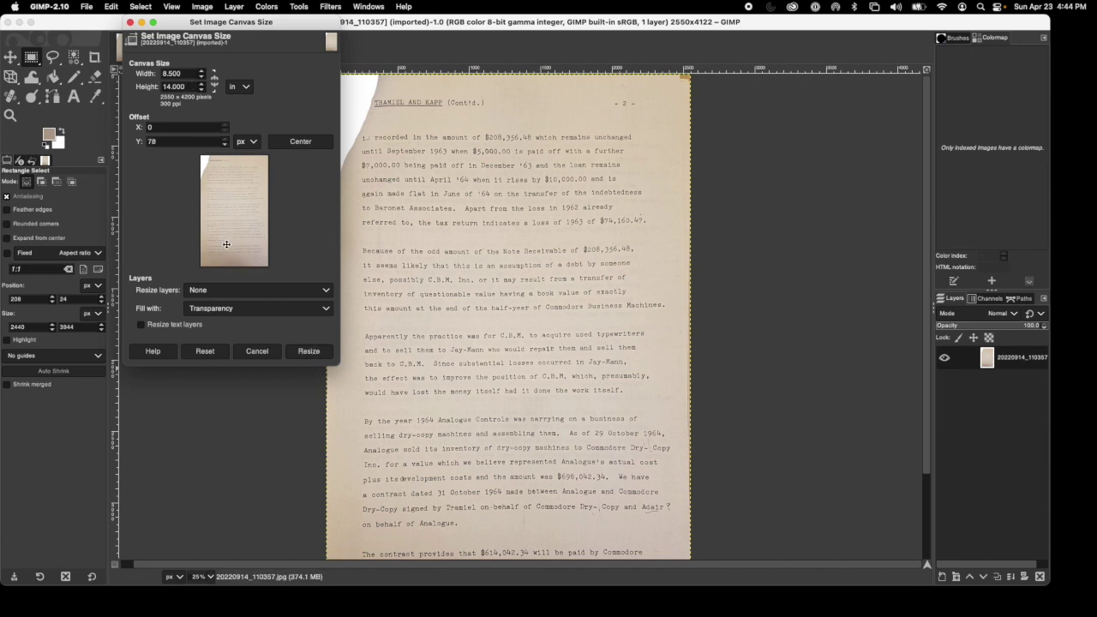
click(304, 351)
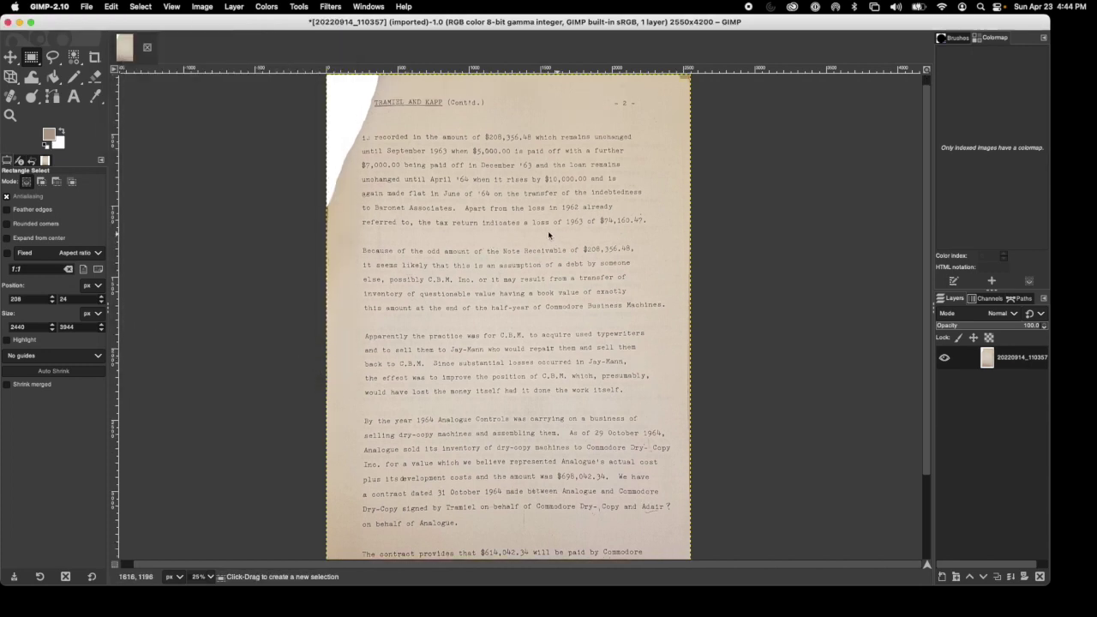
Flatten the image so the transparent strip above the page is filled with the background color.
key(minus)
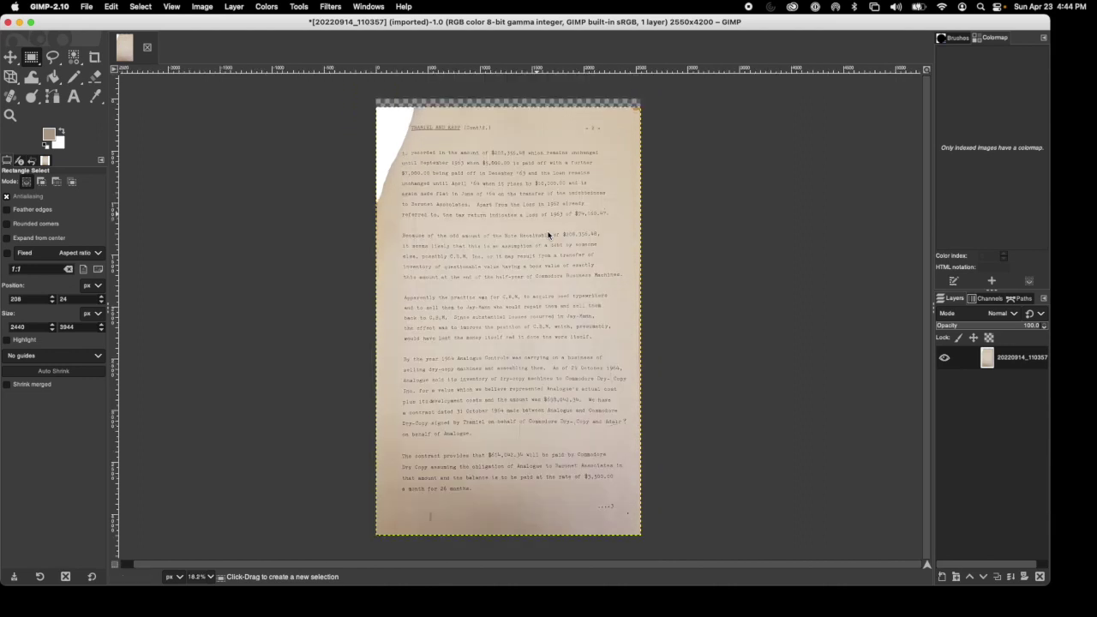
click(200, 6)
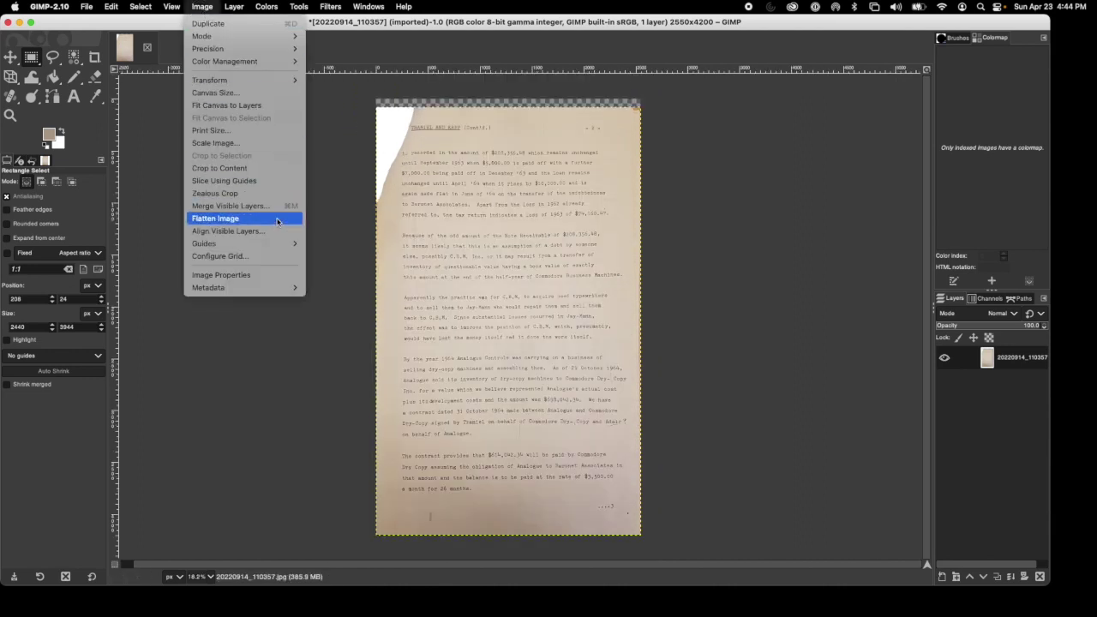
click(269, 217)
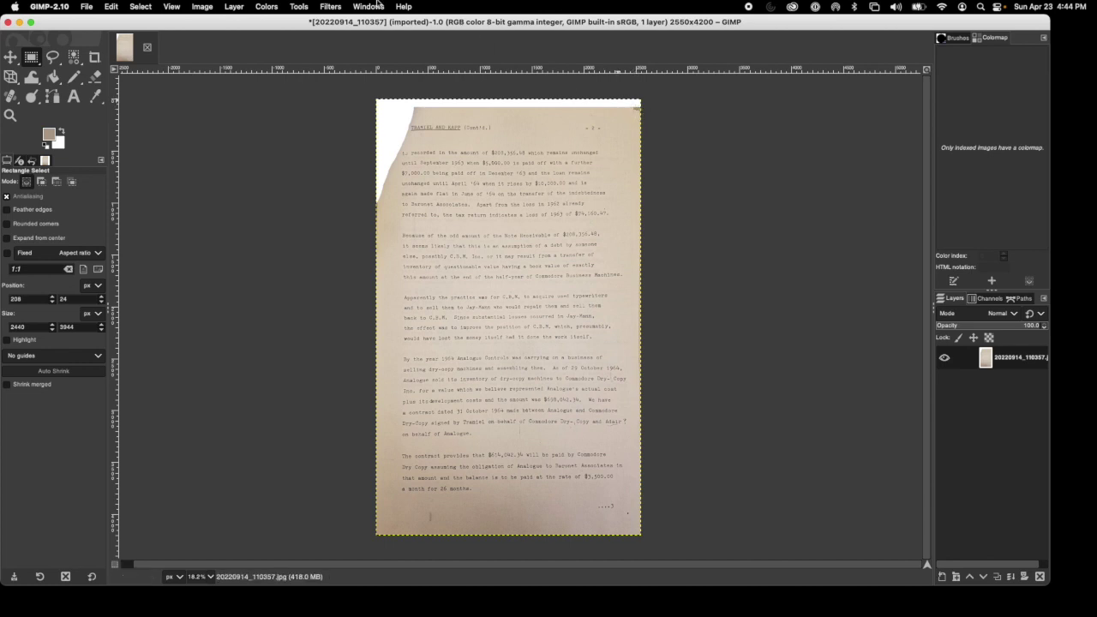
Erase the dark corner mark and the discolored margins all around the page with the Eraser tool.
click(302, 7)
mouse_move(343, 36)
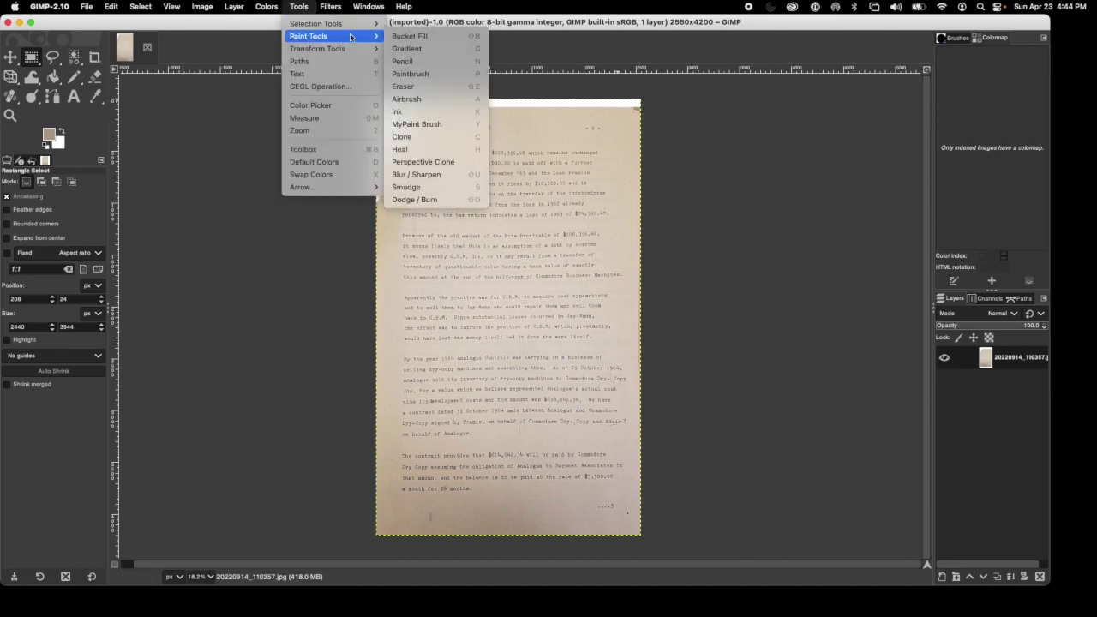
click(415, 88)
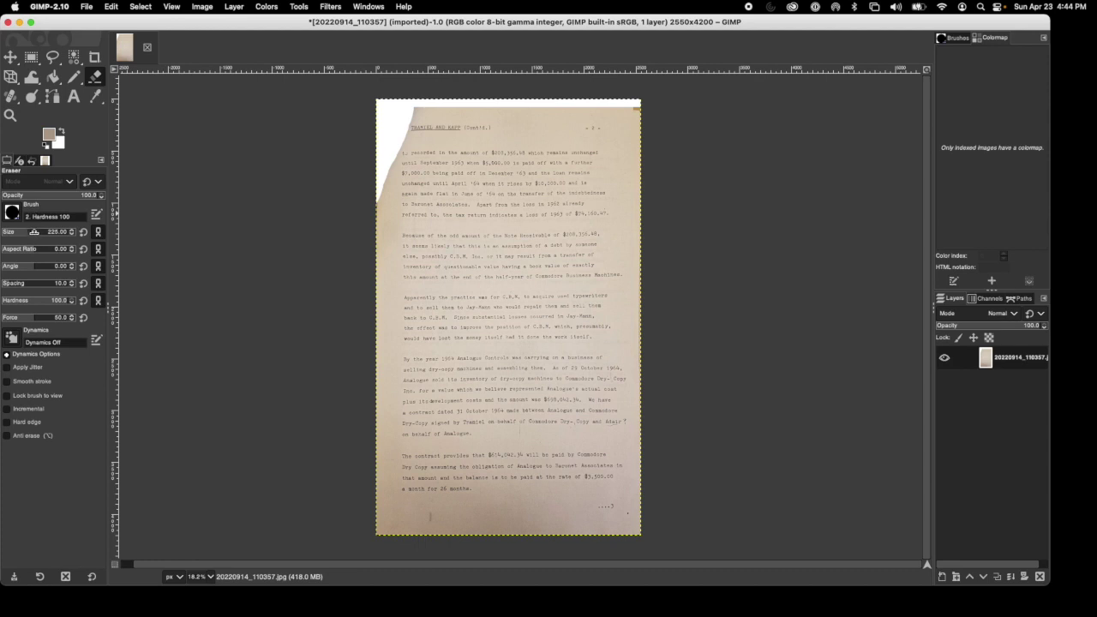
click(636, 112)
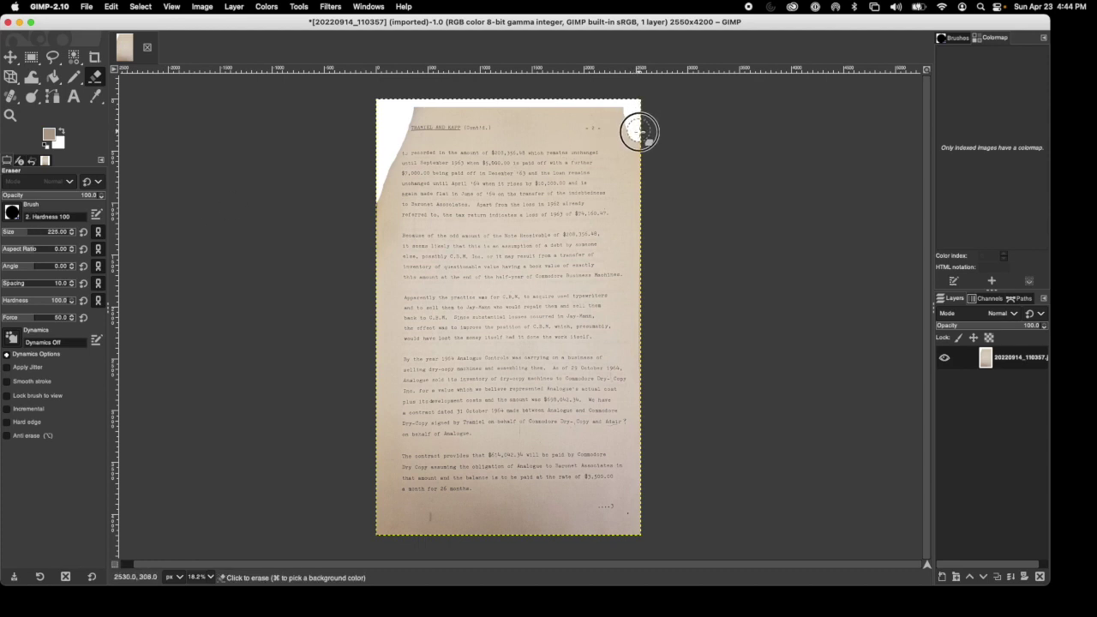
mouse_move(639, 131)
mouse_down()
mouse_move(638, 528)
mouse_move(381, 529)
mouse_move(383, 112)
mouse_move(622, 103)
mouse_move(639, 185)
mouse_up()
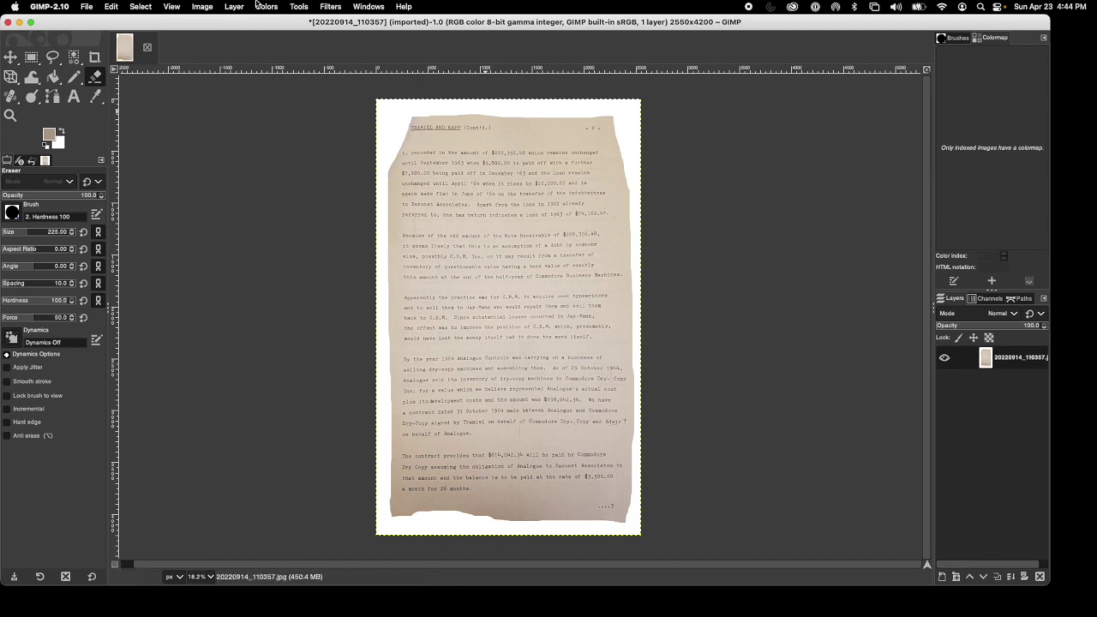
Start a Levels adjustment and set its white point by sampling the darker paper just below the last paragraph.
click(268, 7)
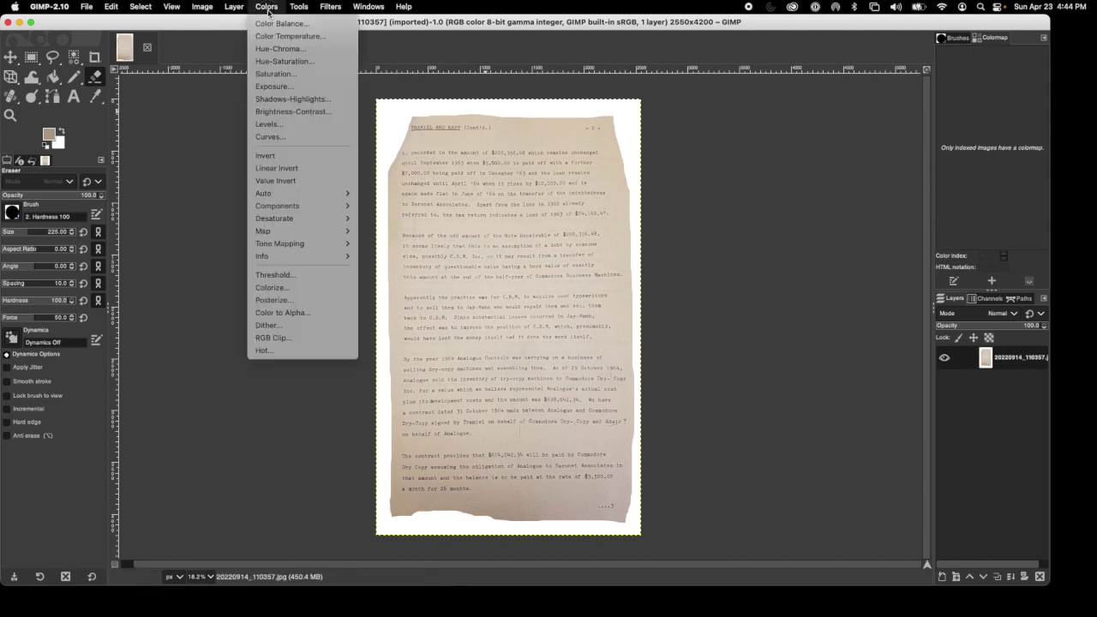
click(274, 127)
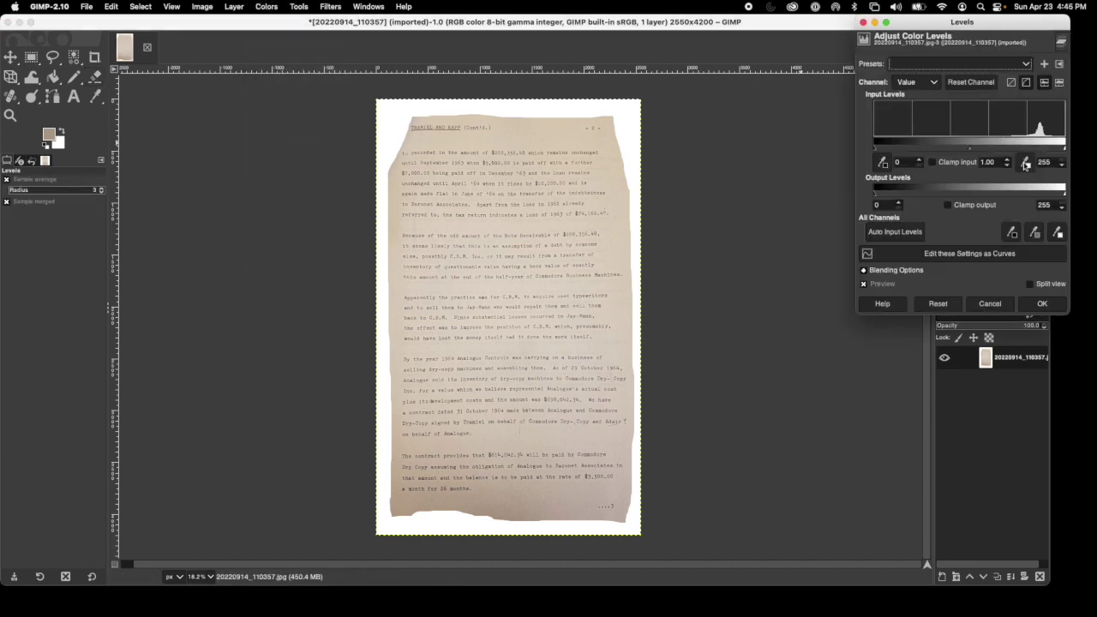
click(1026, 164)
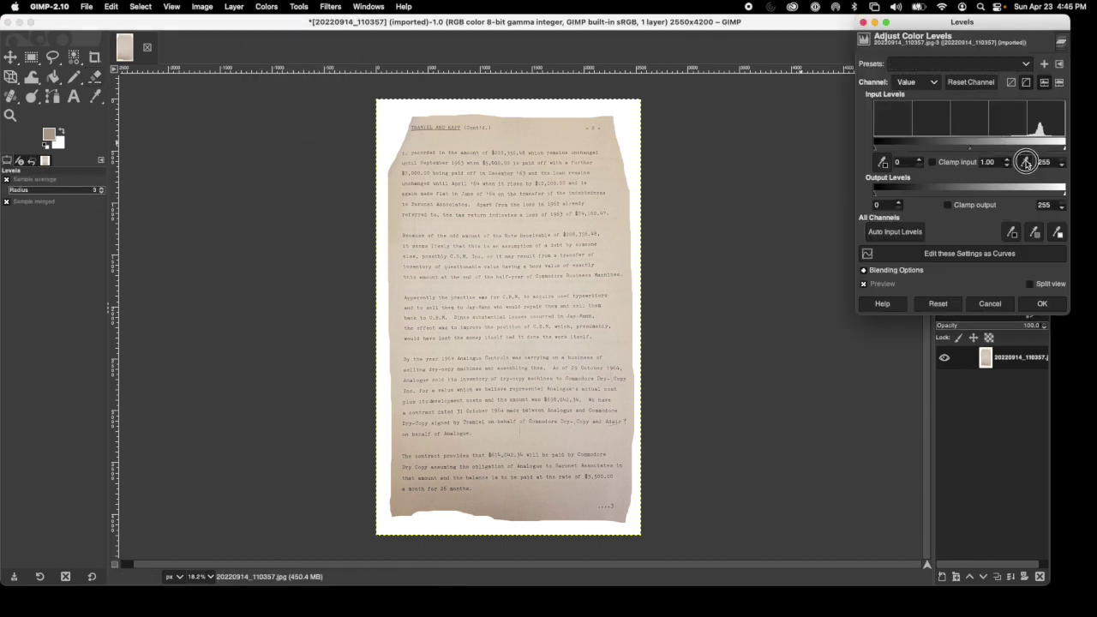
click(577, 493)
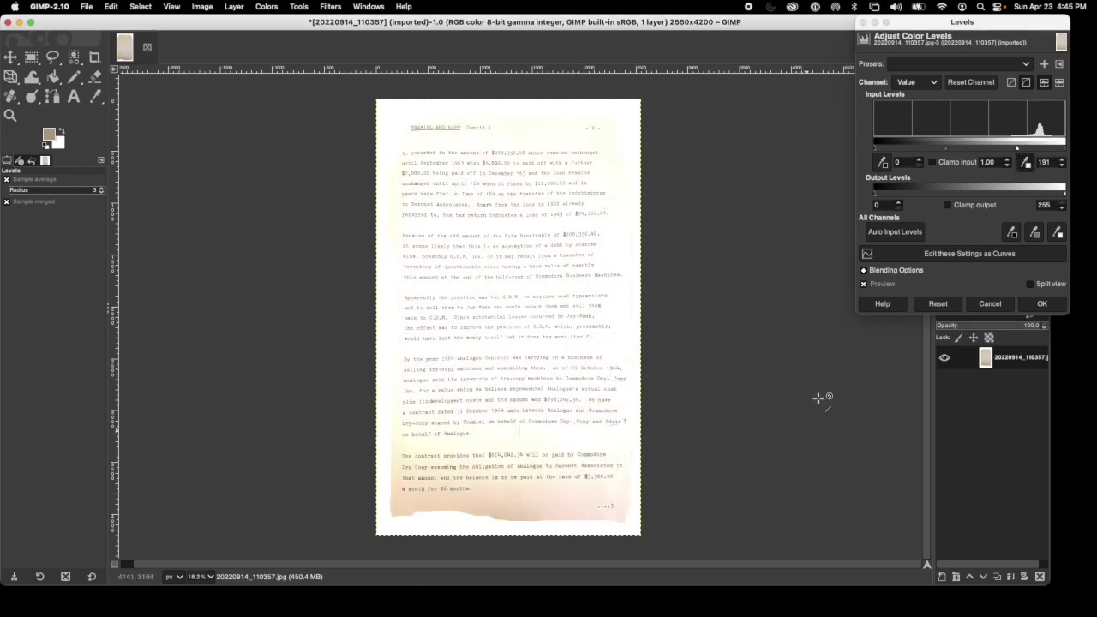
Set the Levels black point by sampling the dark ink of '64 in the first paragraph, and apply the adjustment.
click(883, 163)
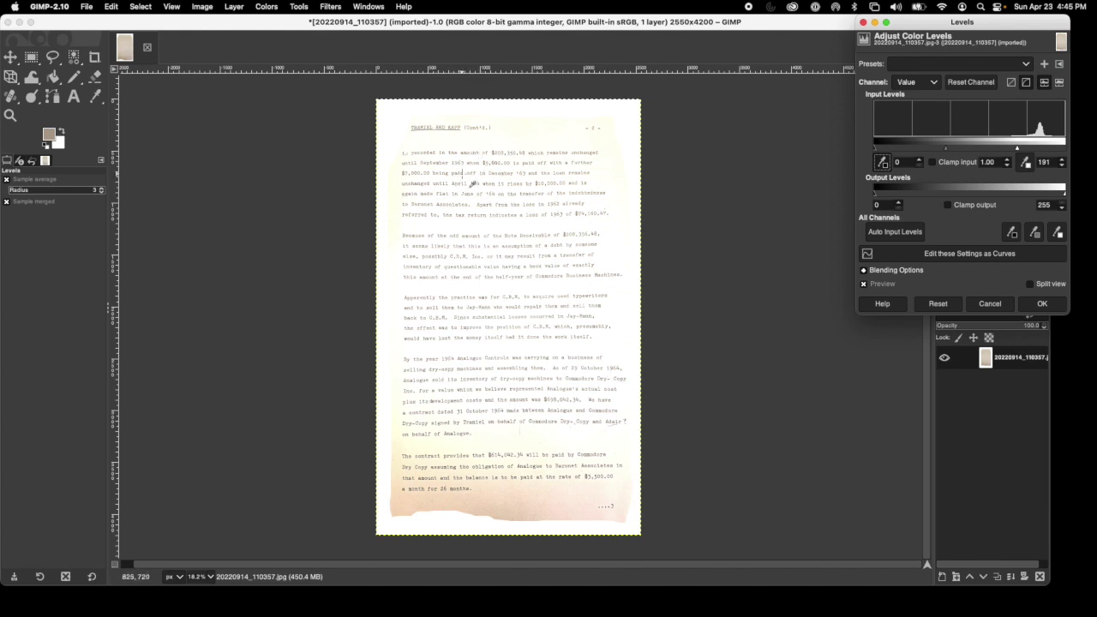
click(497, 35)
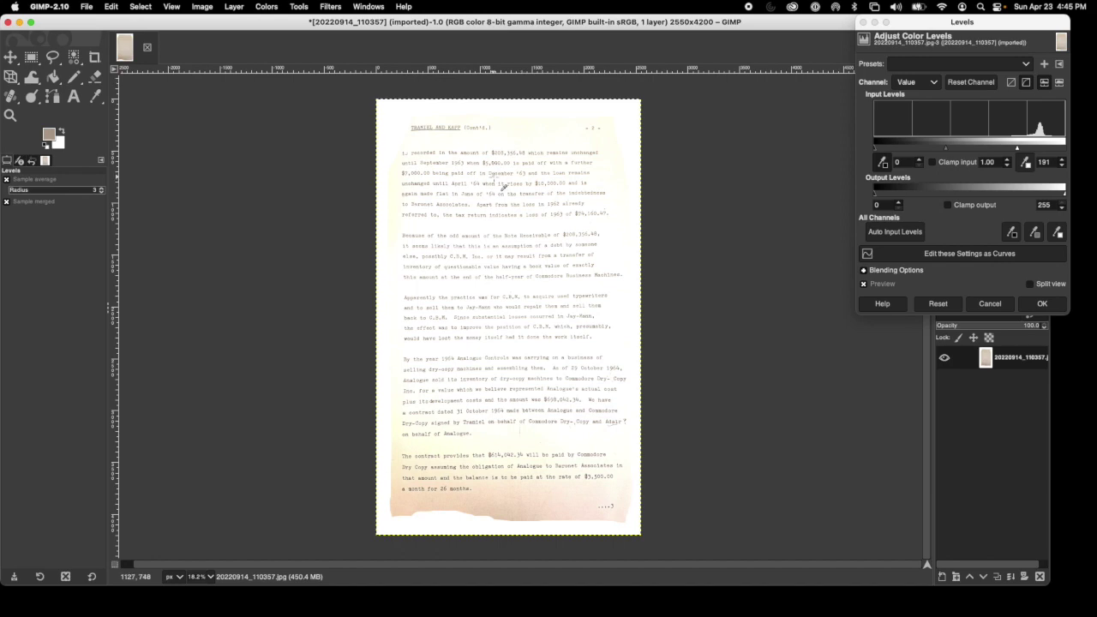
scroll(504, 186, up, 4)
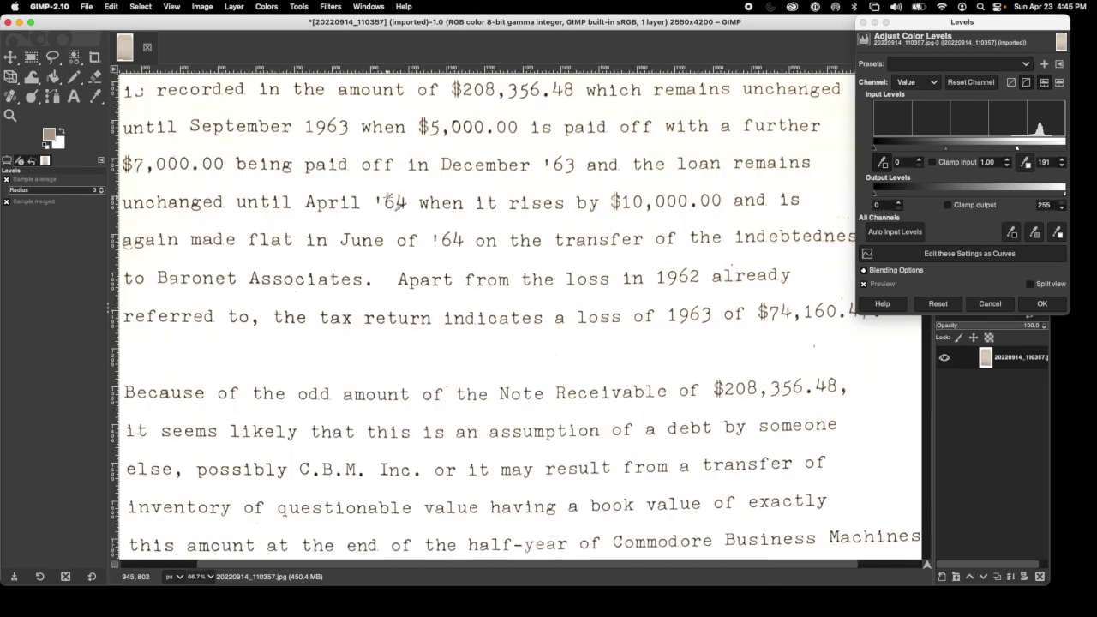
click(393, 204)
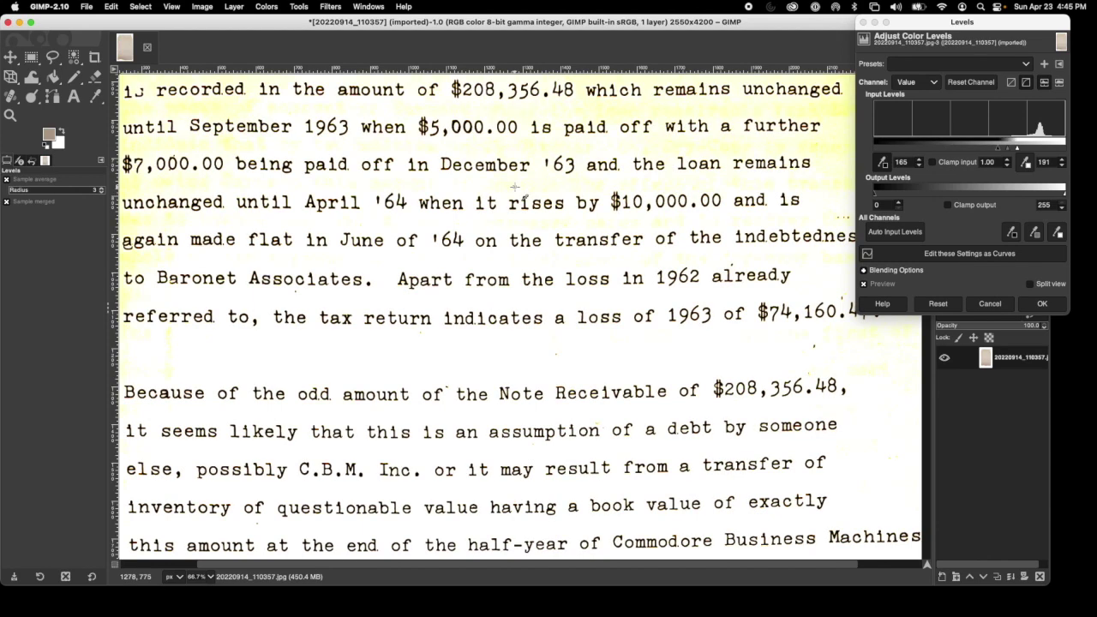
scroll(516, 186, down, 3)
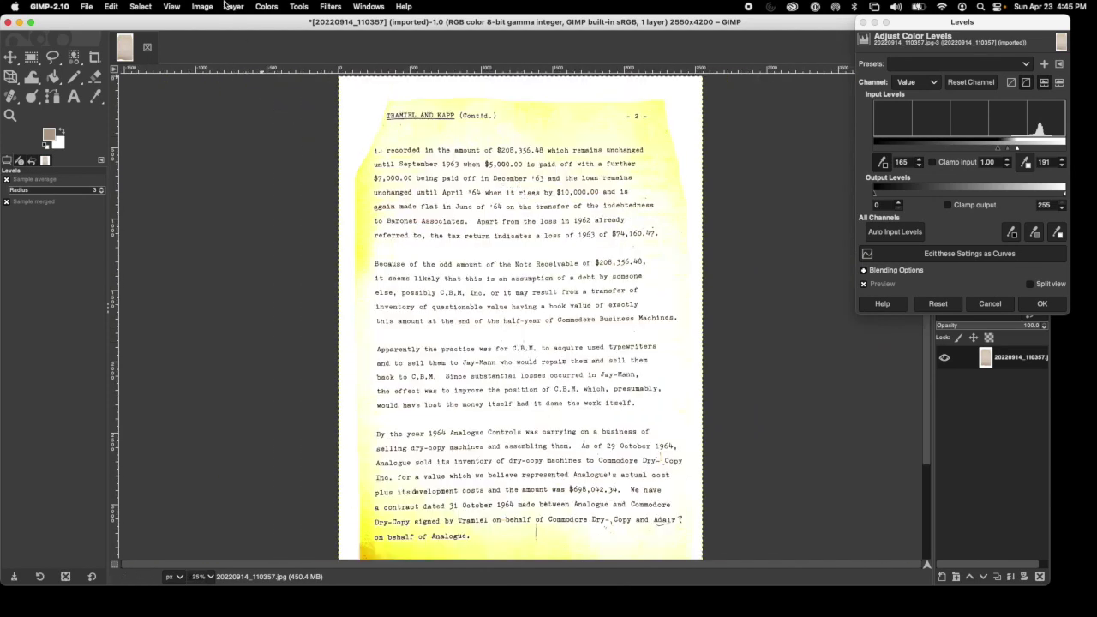
click(202, 7)
mouse_move(207, 36)
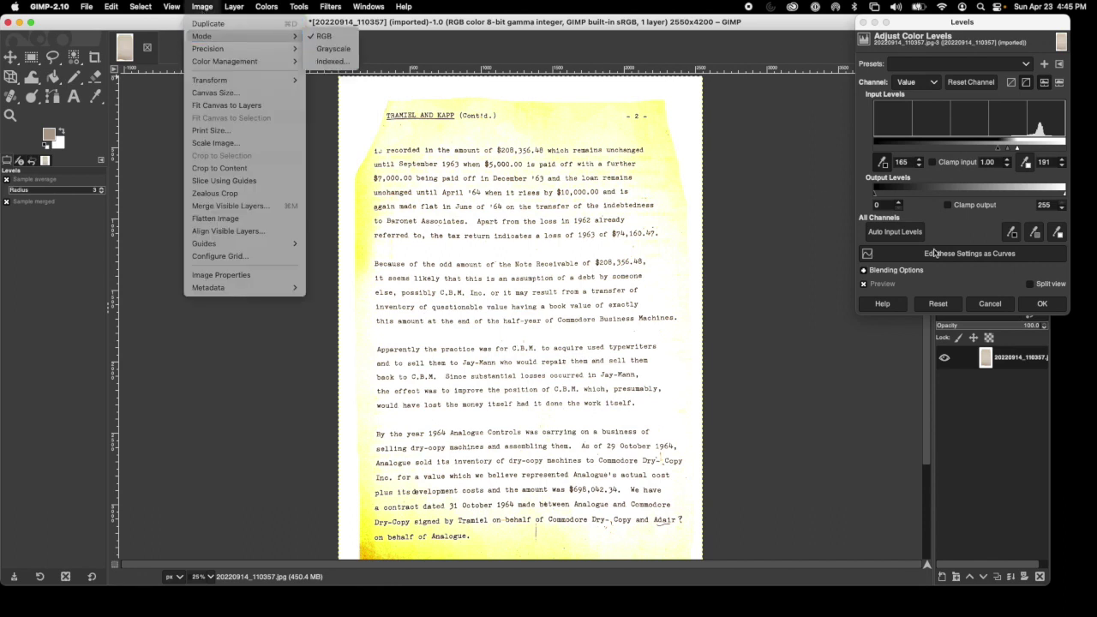
click(1043, 305)
click(1044, 304)
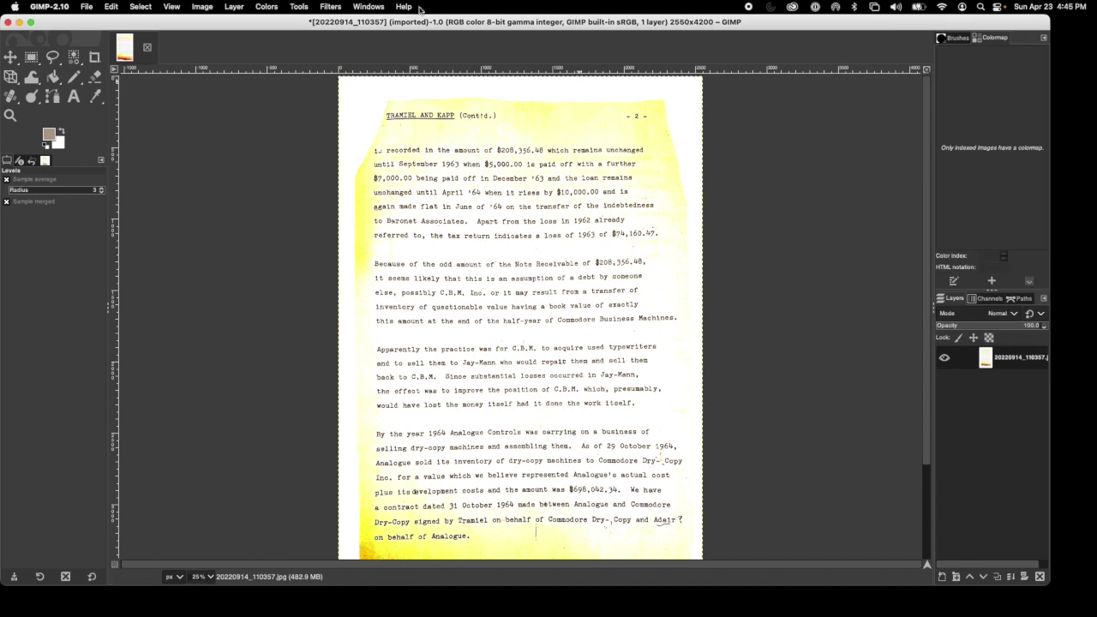
Convert the image to indexed color with an optimum palette of at most 8 colors and no dithering.
click(202, 7)
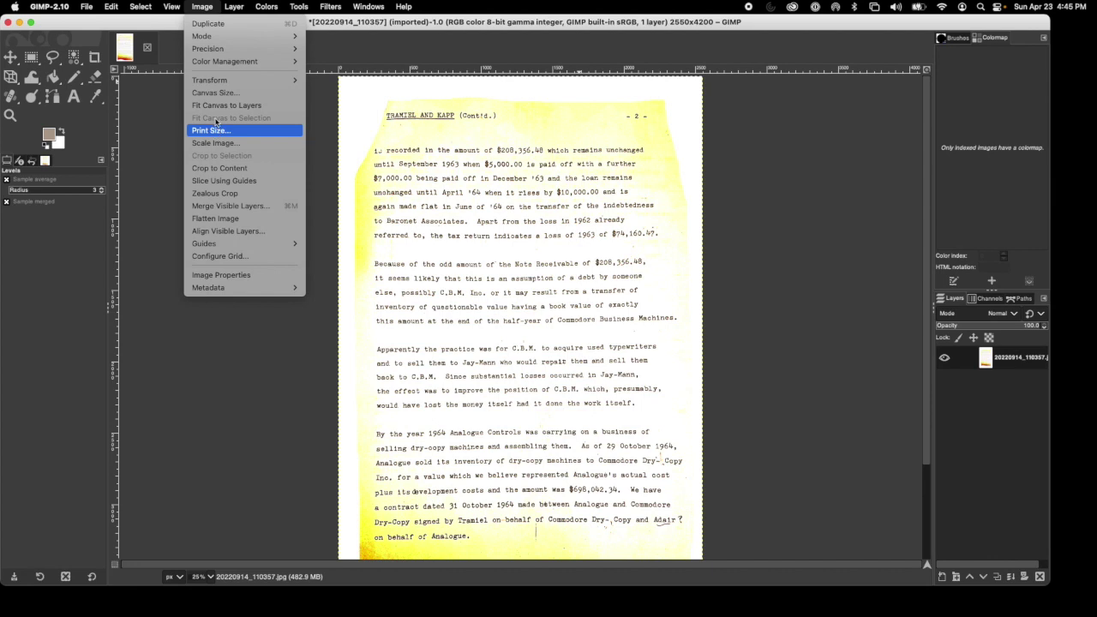
mouse_move(220, 36)
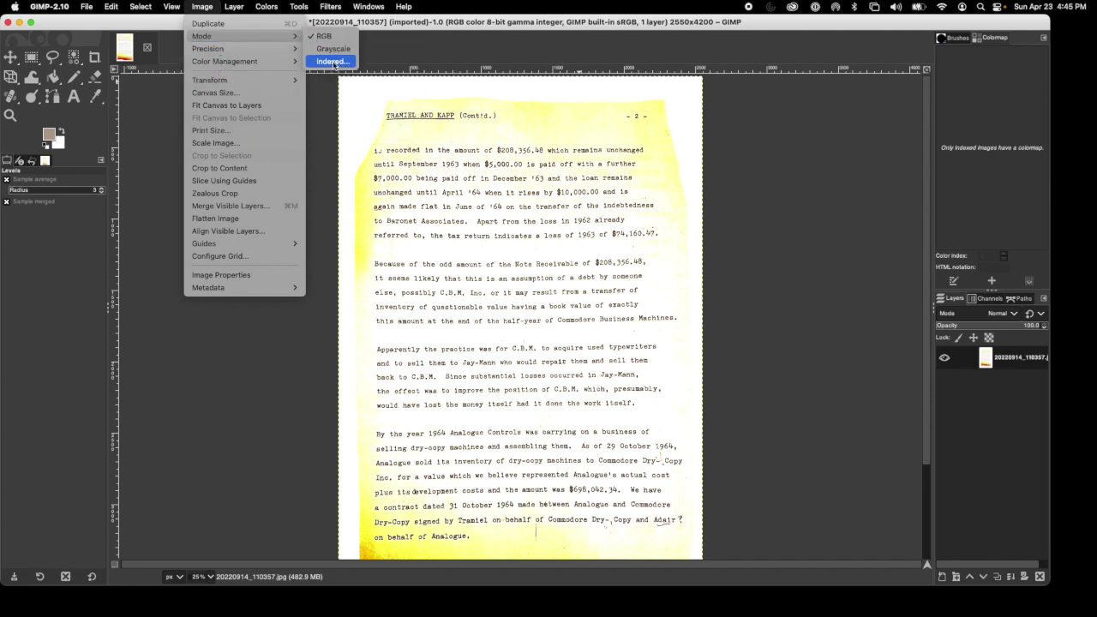
click(334, 62)
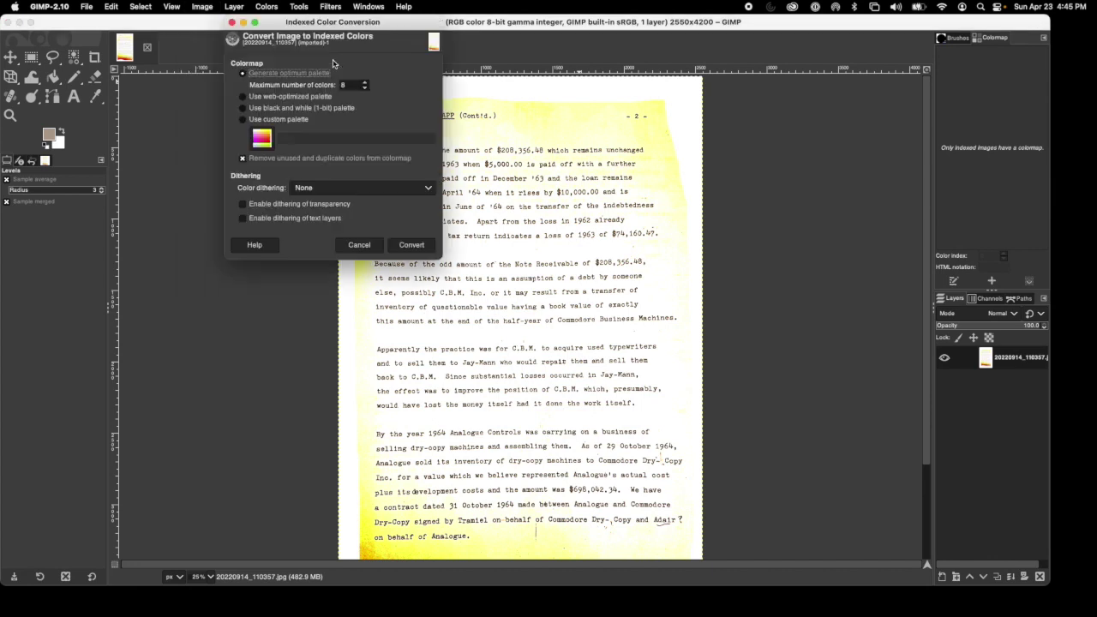
click(411, 245)
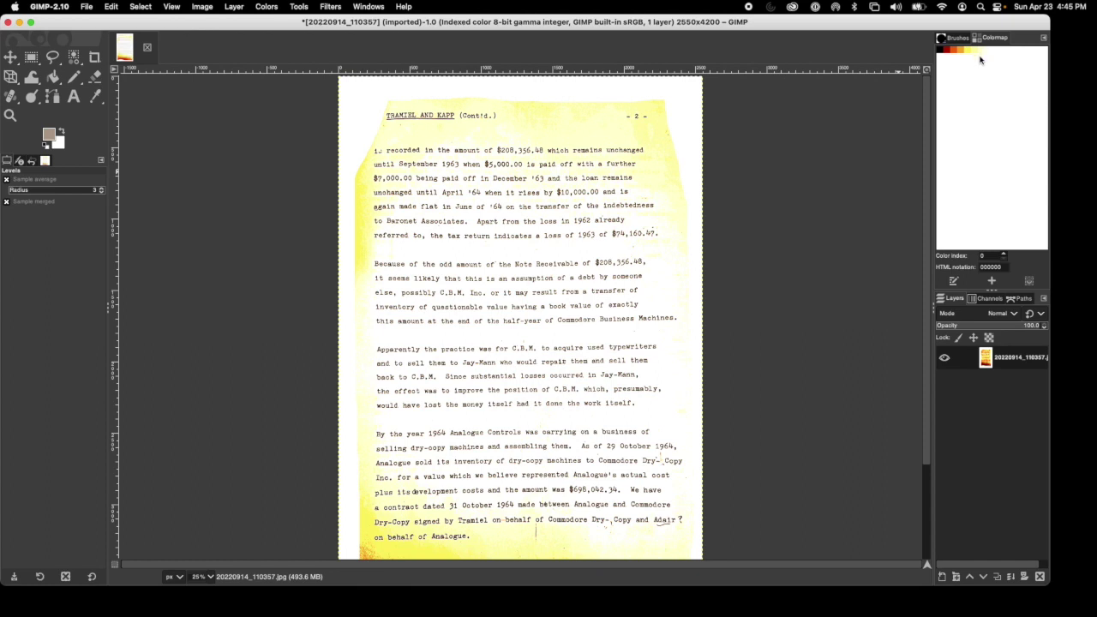
Recolor the dark red and orange colormap entries 1 and 2 to the dark grays 474040 and 5b5551.
double_click(949, 53)
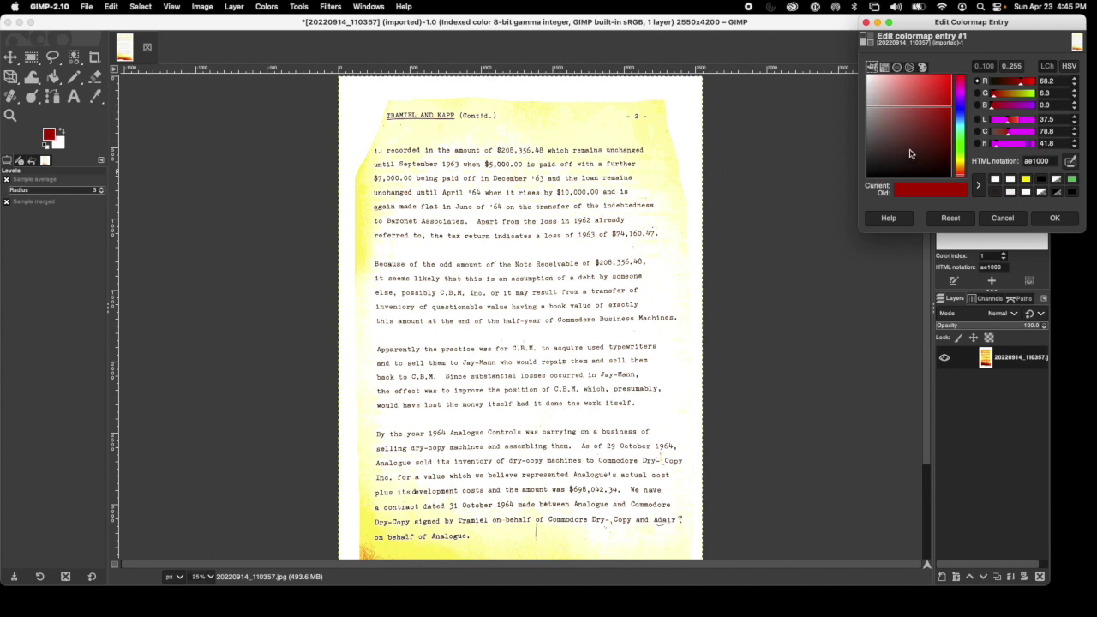
click(883, 156)
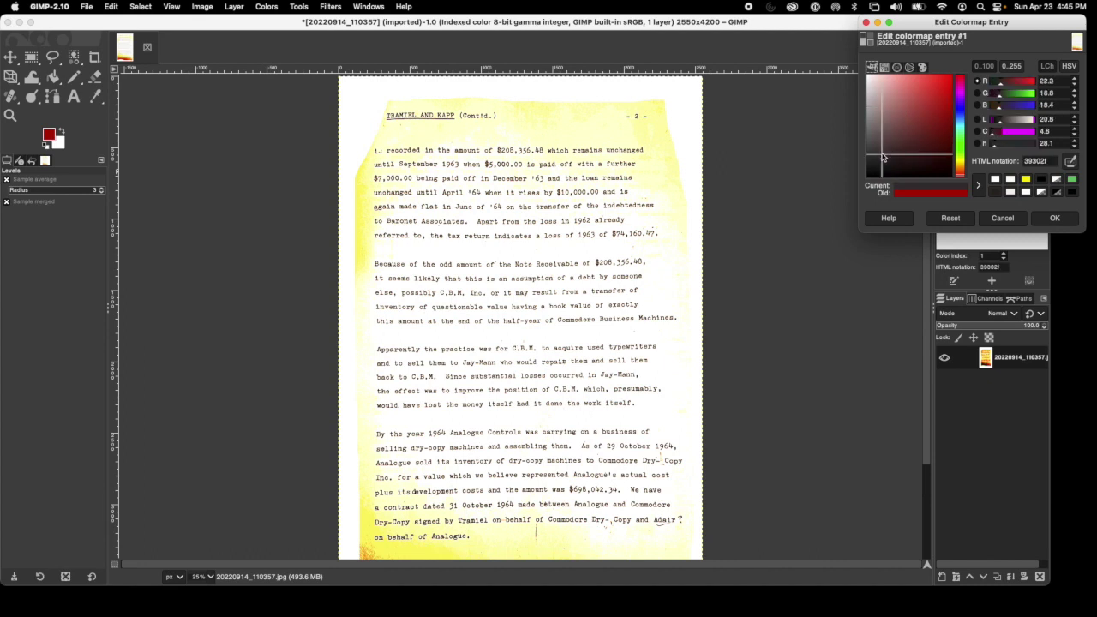
mouse_move(883, 156)
mouse_down()
mouse_move(876, 127)
mouse_move(876, 153)
mouse_up()
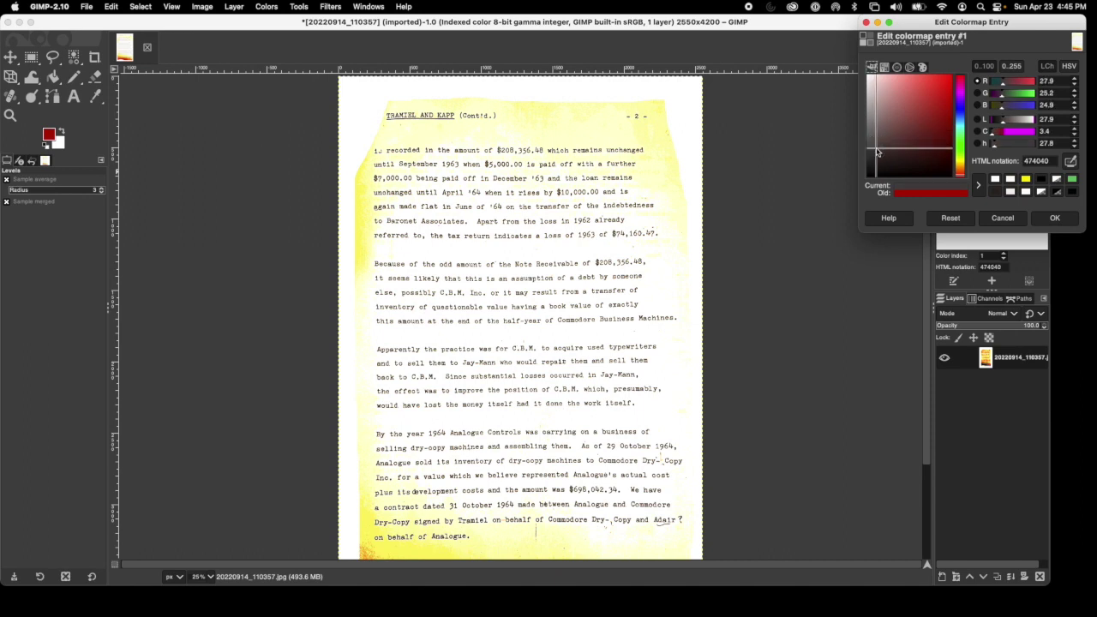
click(1055, 220)
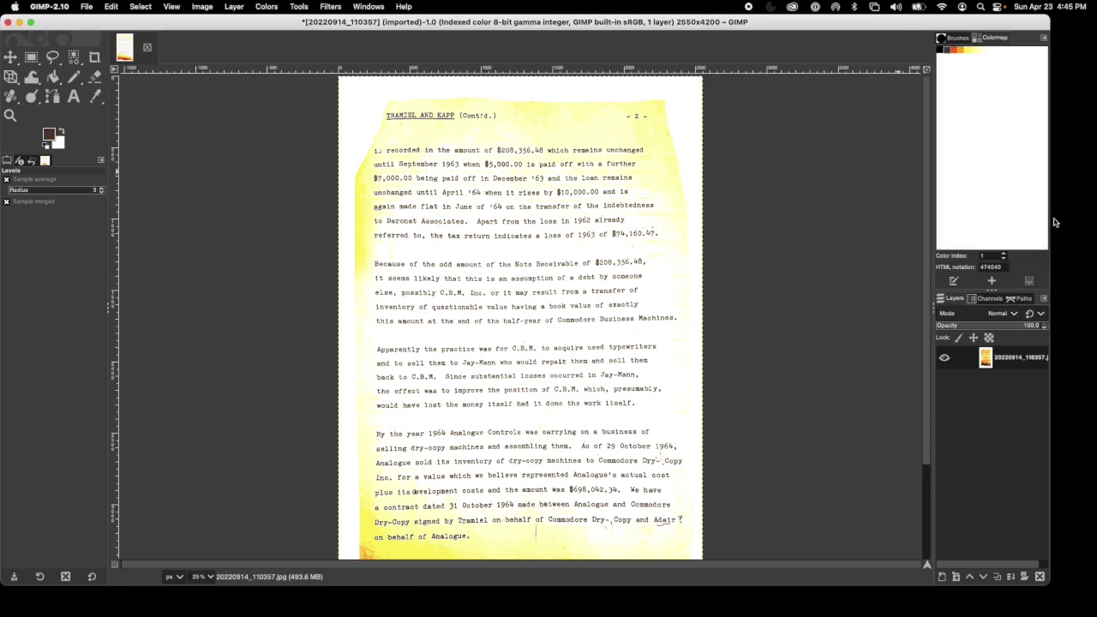
double_click(953, 52)
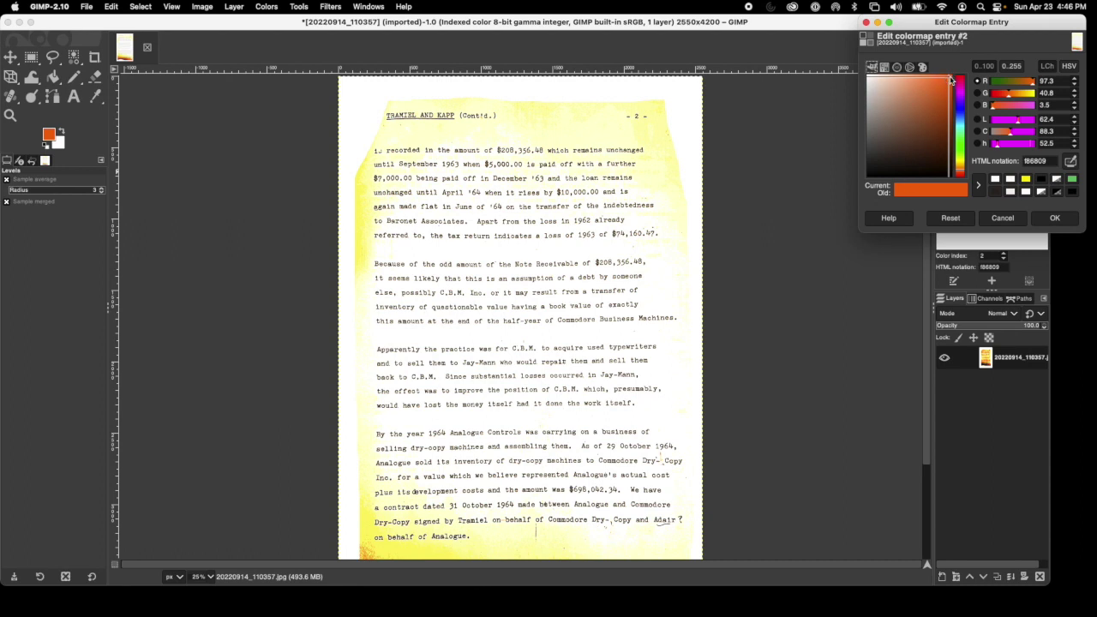
drag(949, 80, 876, 140)
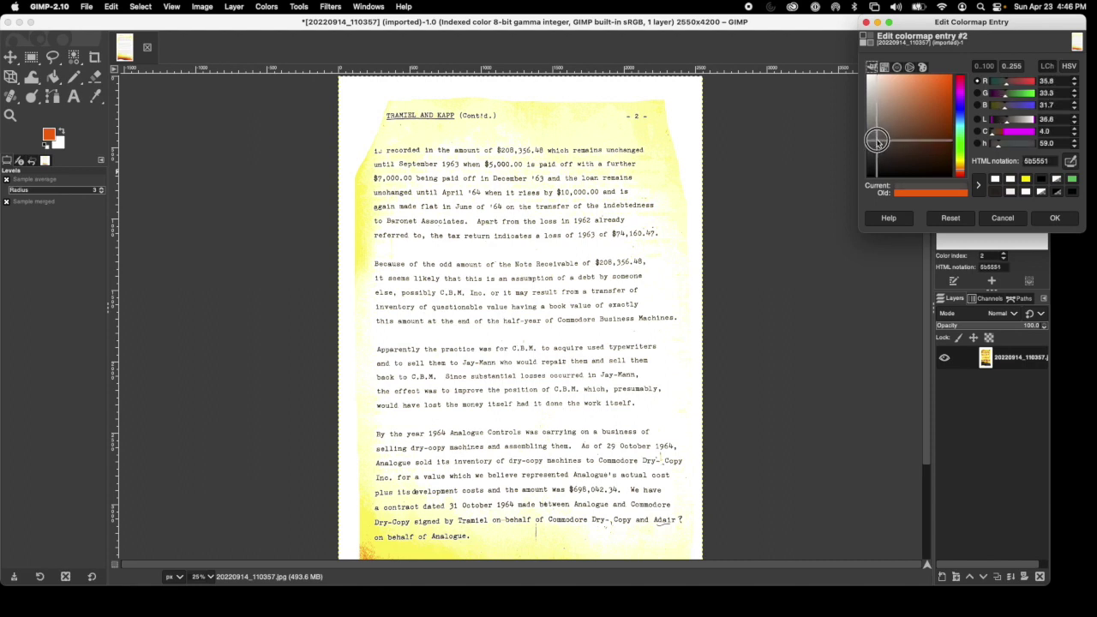
click(1053, 218)
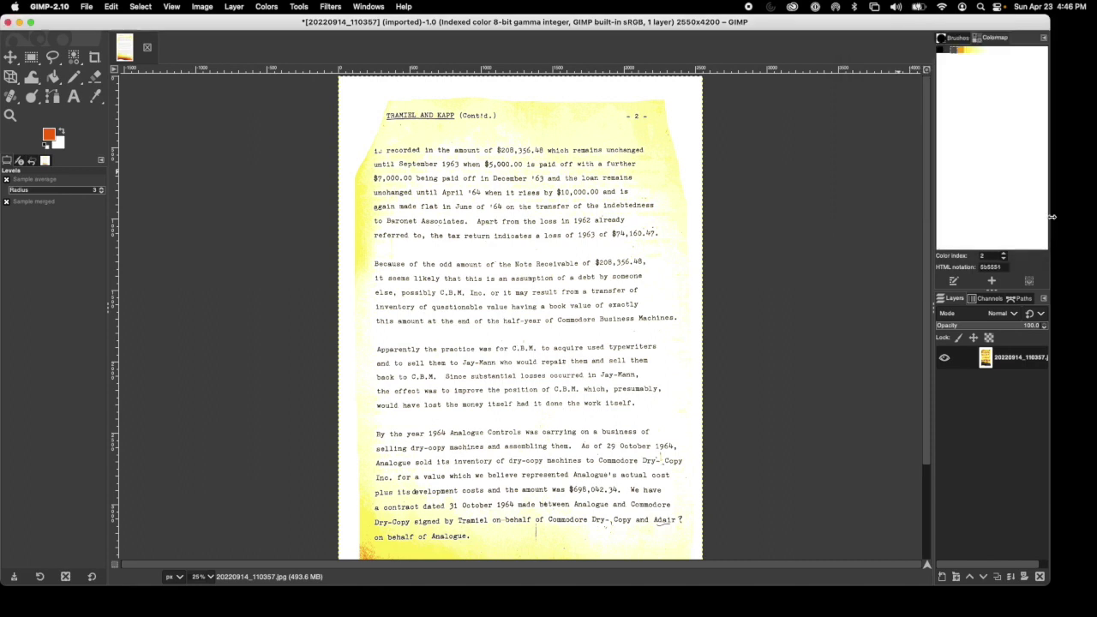
Set the light orange and yellow colormap entries 3 and 4 to white (ffffff).
double_click(962, 50)
double_click(1039, 160)
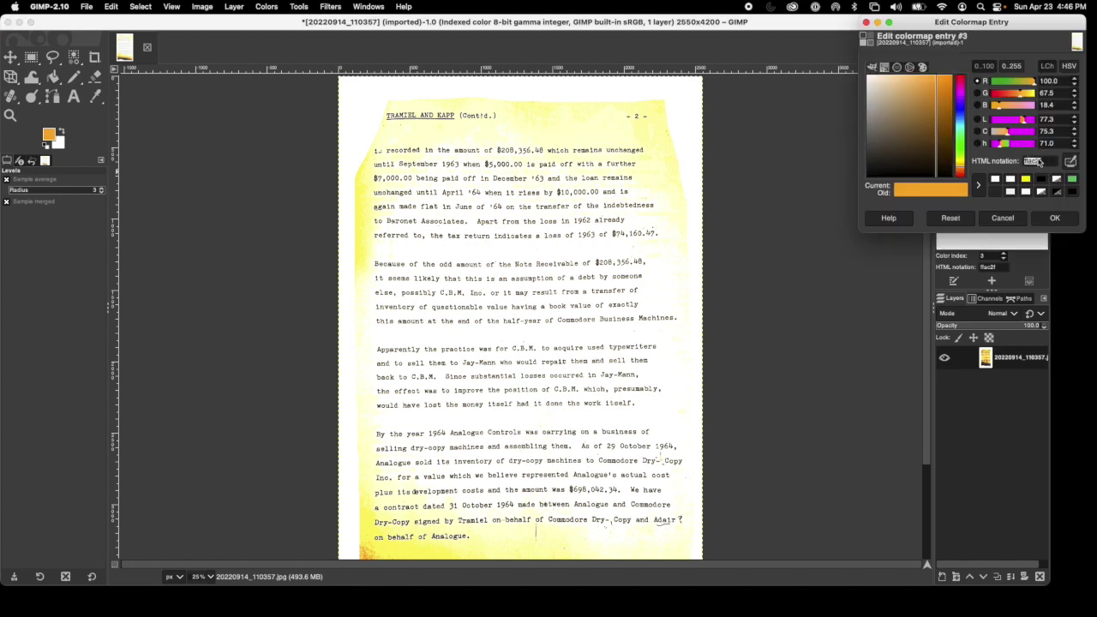
text(ffffff)
key(Return)
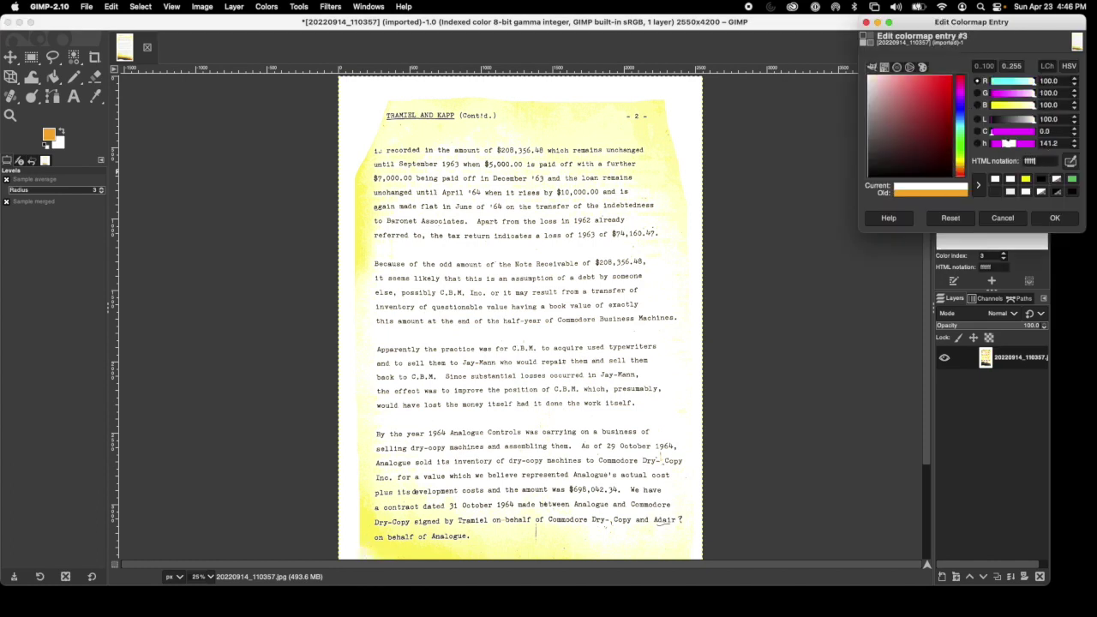
click(1055, 218)
double_click(970, 52)
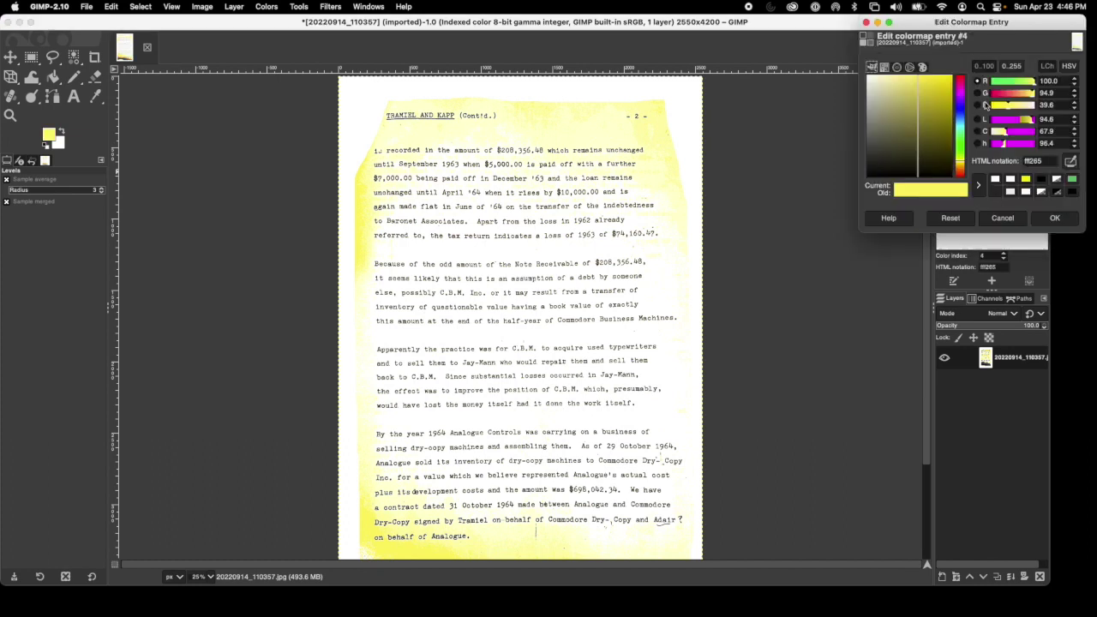
double_click(1042, 161)
text(ffffff)
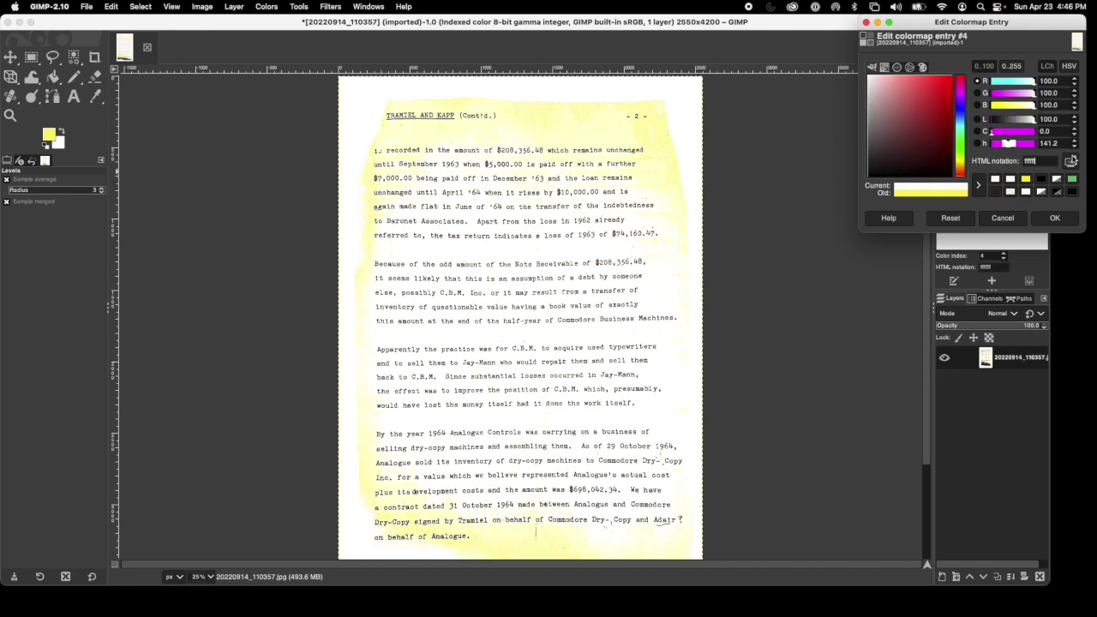
click(1055, 218)
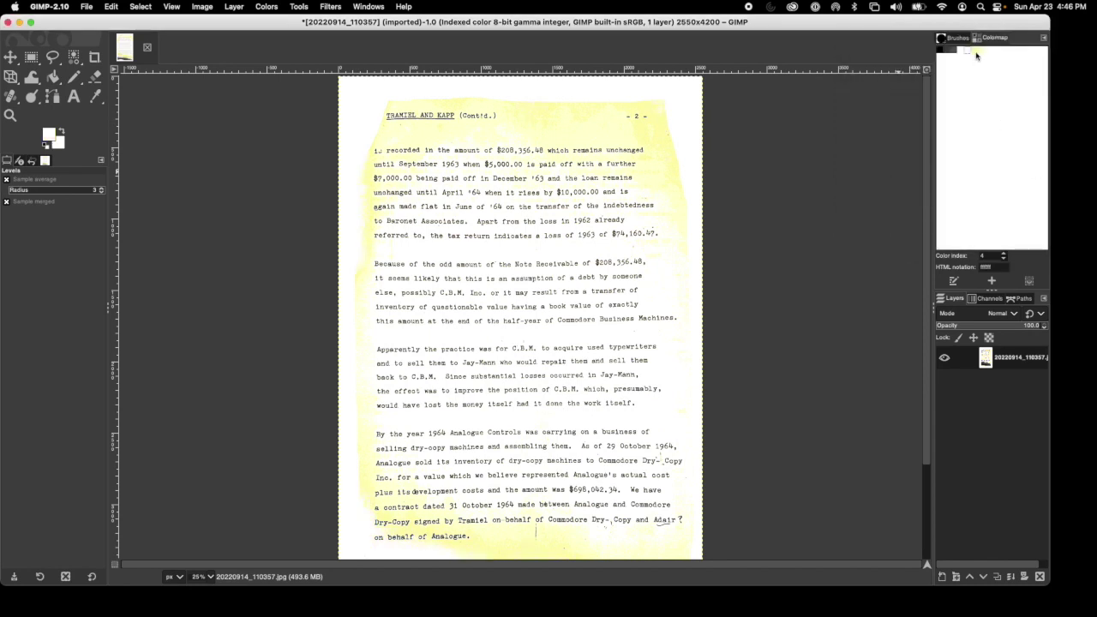
Set the pale yellow colormap entries 5 and 6 to white (ffffff) and confirm the last entry, 7.
double_click(976, 53)
double_click(1035, 162)
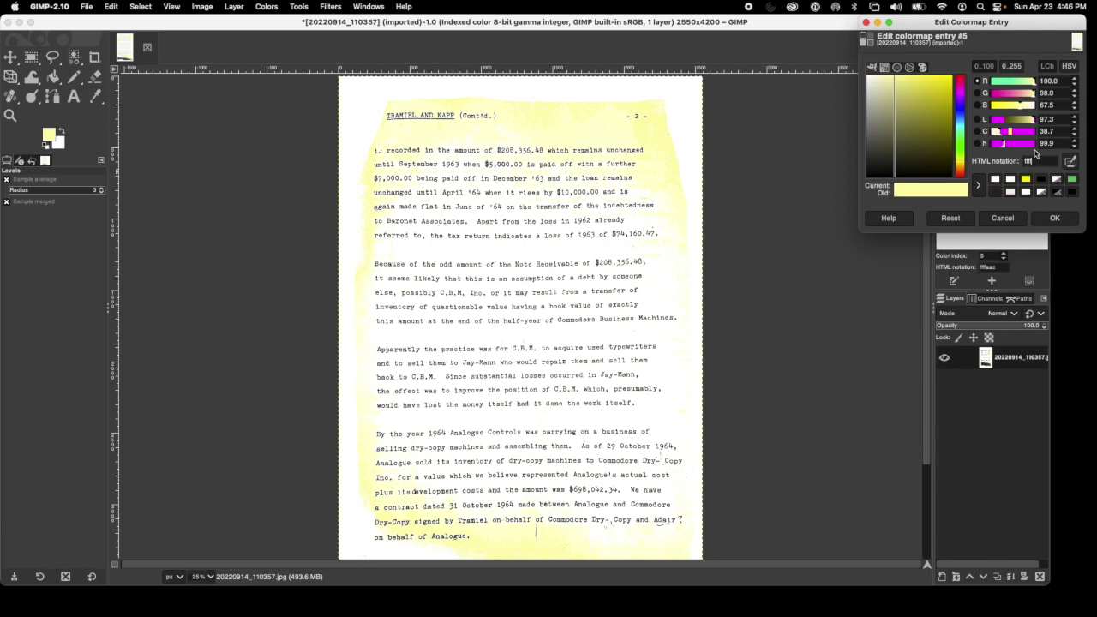
click(1055, 218)
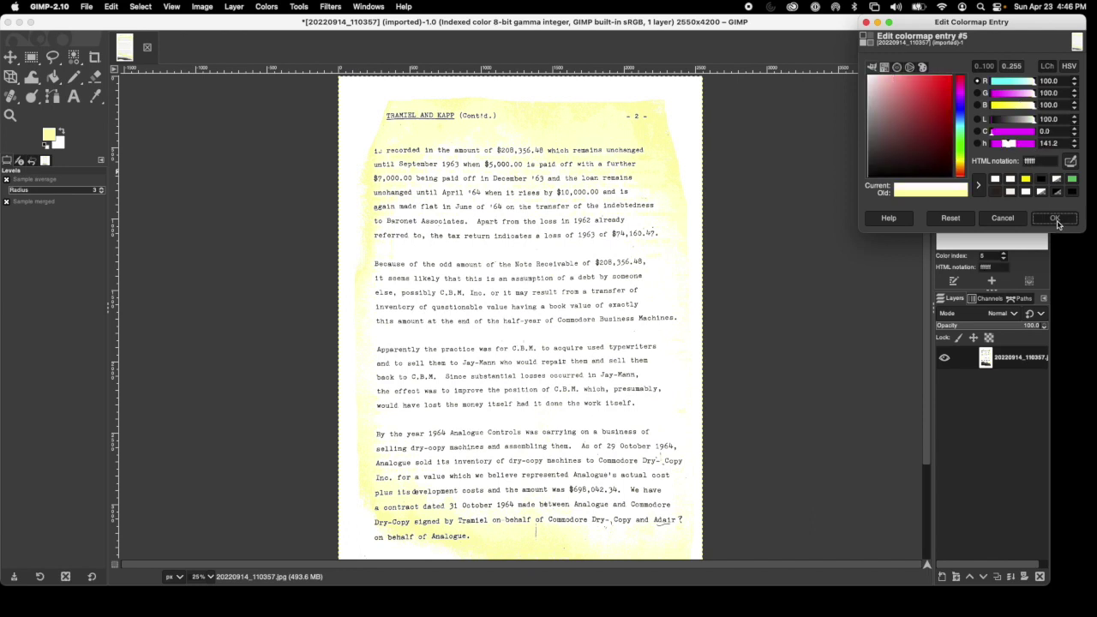
double_click(983, 53)
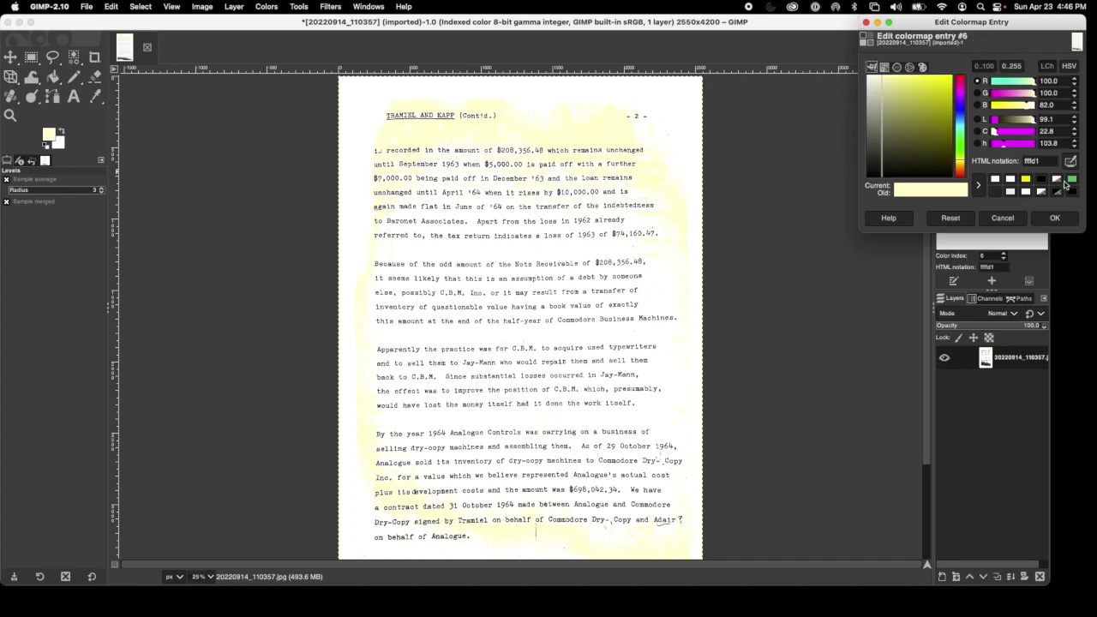
double_click(1035, 161)
text(ffffff)
key(Return)
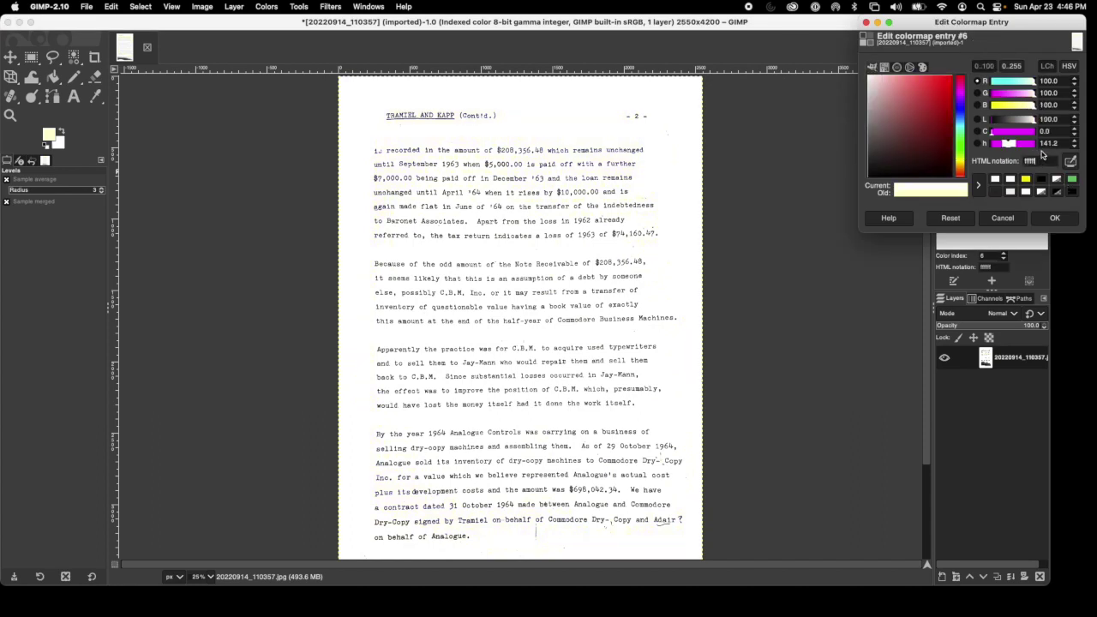
click(1056, 218)
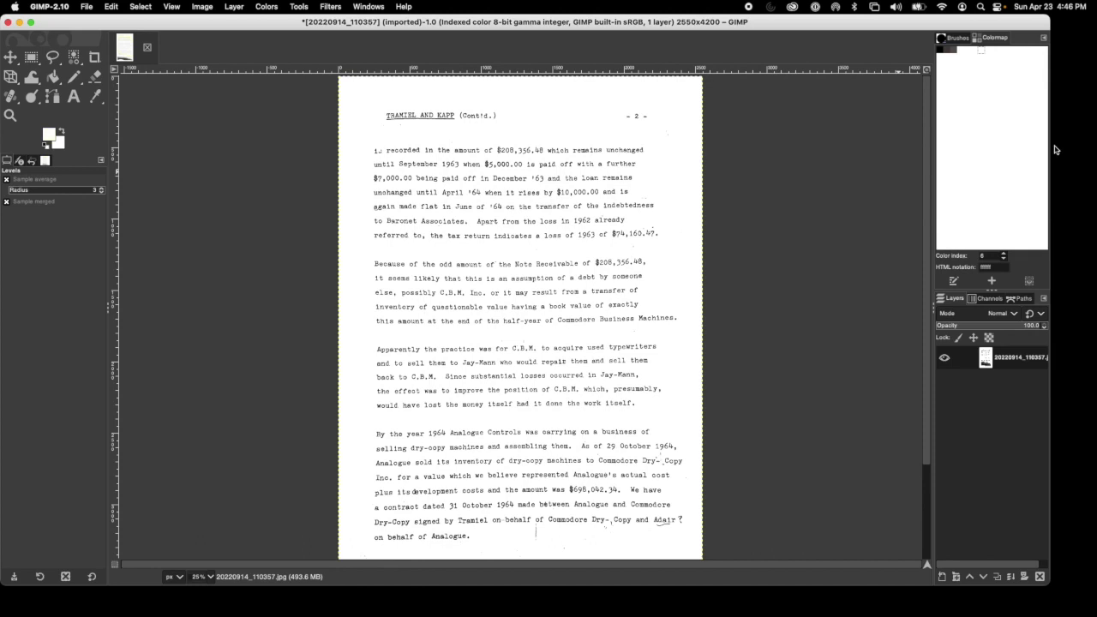
double_click(989, 53)
click(1057, 218)
Select all pixels of colormap entry 2 (5b5551) and erase them in the dark stain at the page's lower edge with the Eraser tool.
scroll(754, 257, down, 3)
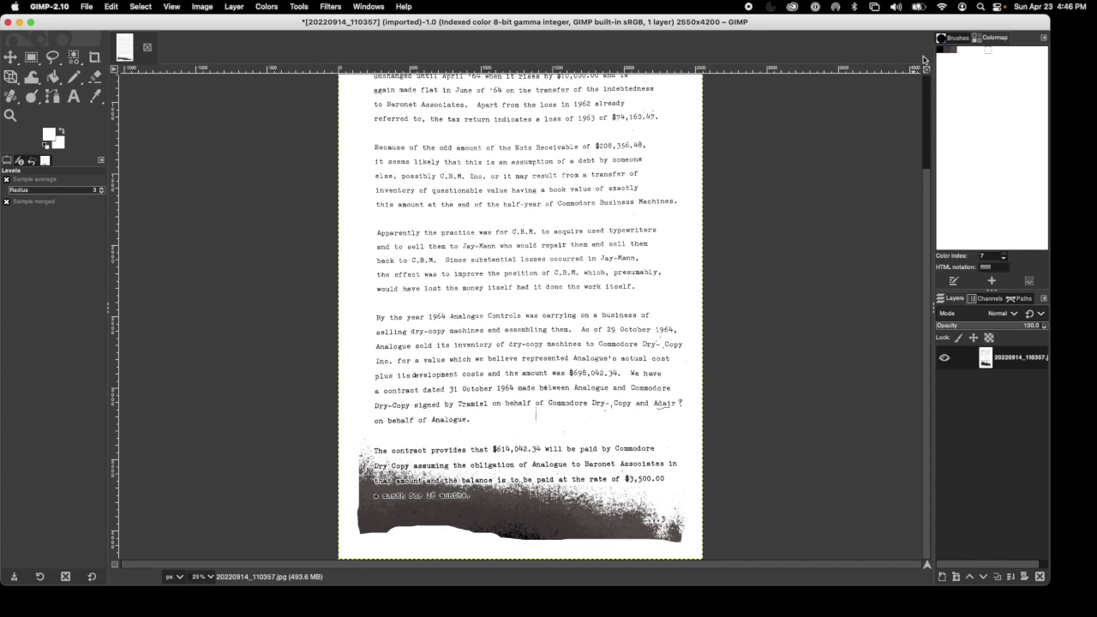
right_click(952, 53)
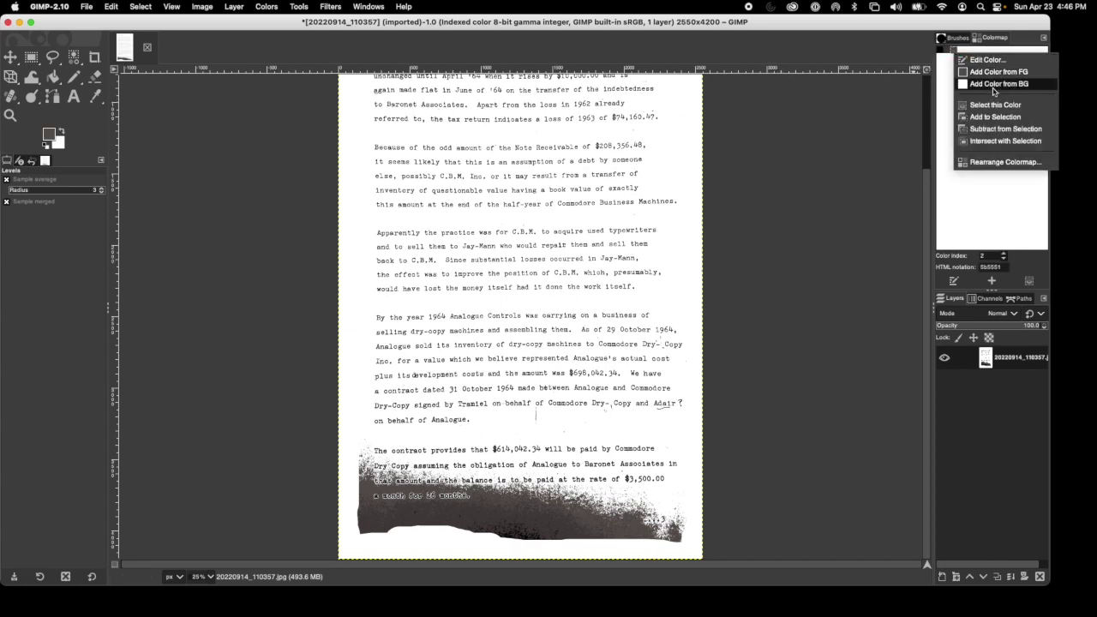
click(996, 105)
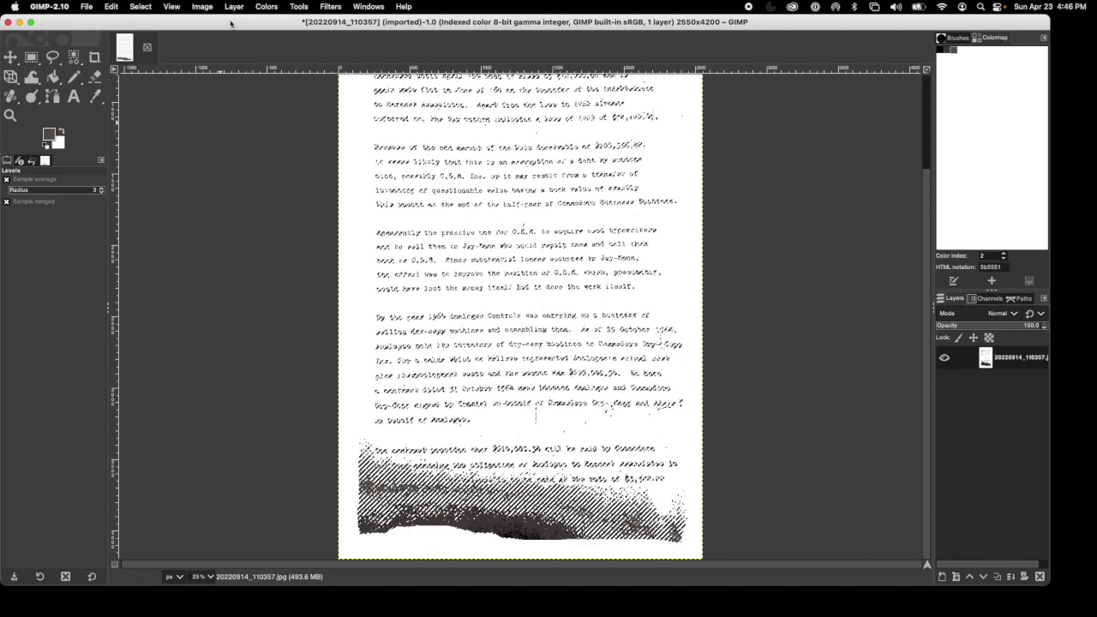
click(299, 6)
mouse_move(310, 36)
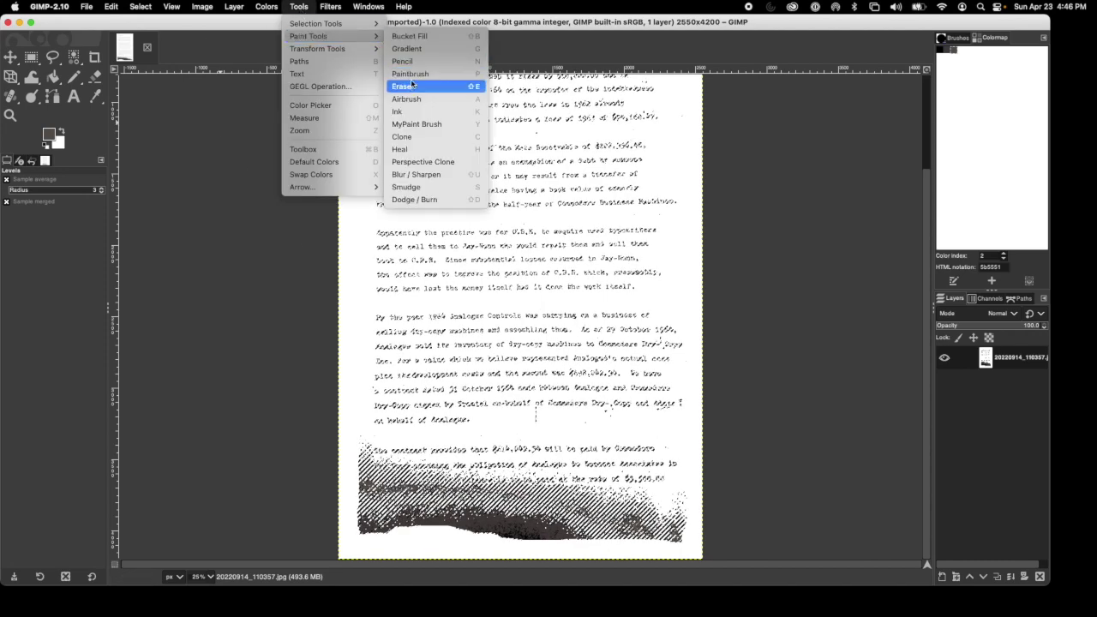
click(415, 86)
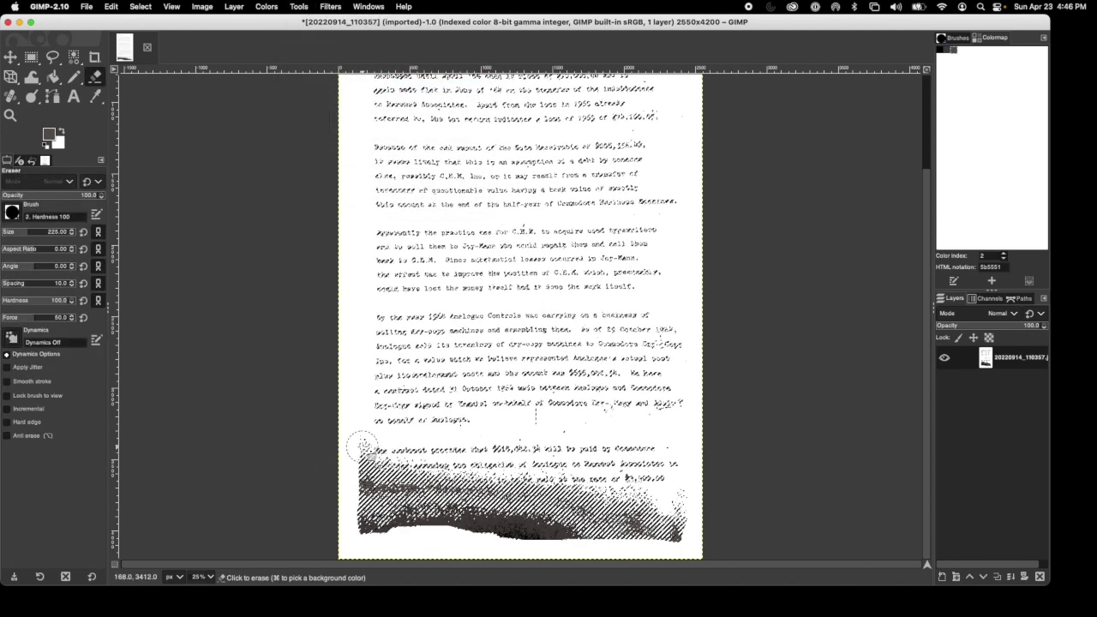
mouse_move(352, 459)
mouse_down()
mouse_move(528, 482)
mouse_move(701, 519)
mouse_move(627, 523)
mouse_move(387, 495)
mouse_move(365, 511)
mouse_move(509, 516)
mouse_move(578, 532)
mouse_move(529, 540)
mouse_move(355, 514)
mouse_up()
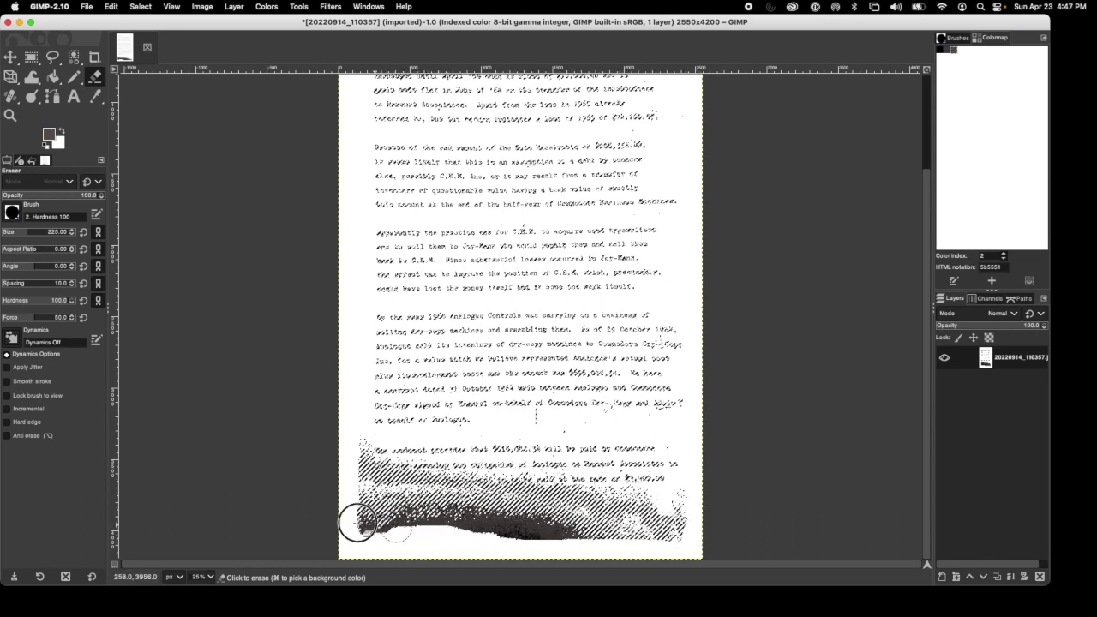
Undo the last two eraser strokes at the page's lower edge and select the whole image.
key(super+z)
key(super+z)
click(140, 6)
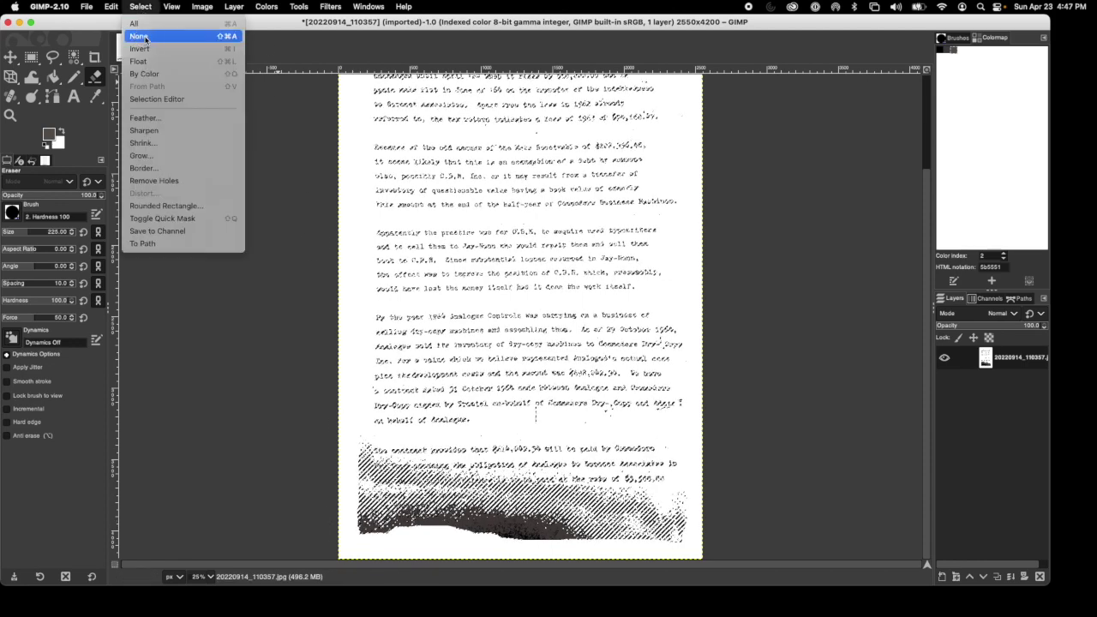
click(144, 23)
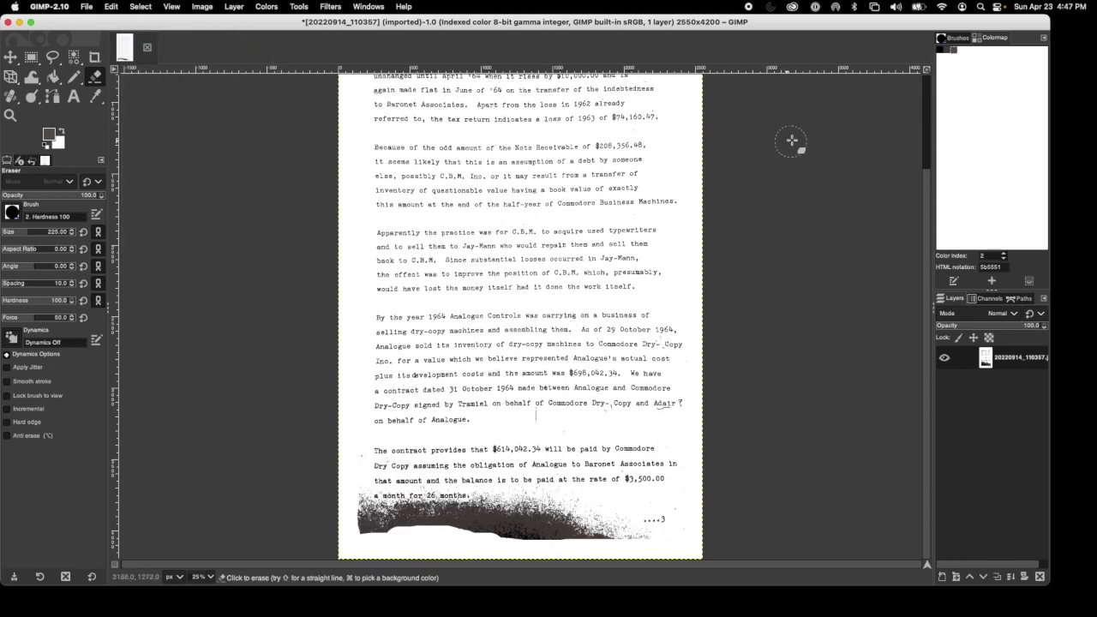
Select all pixels of colormap entry 1 (474040) and erase them in the dark stain at the page's lower edge.
click(950, 53)
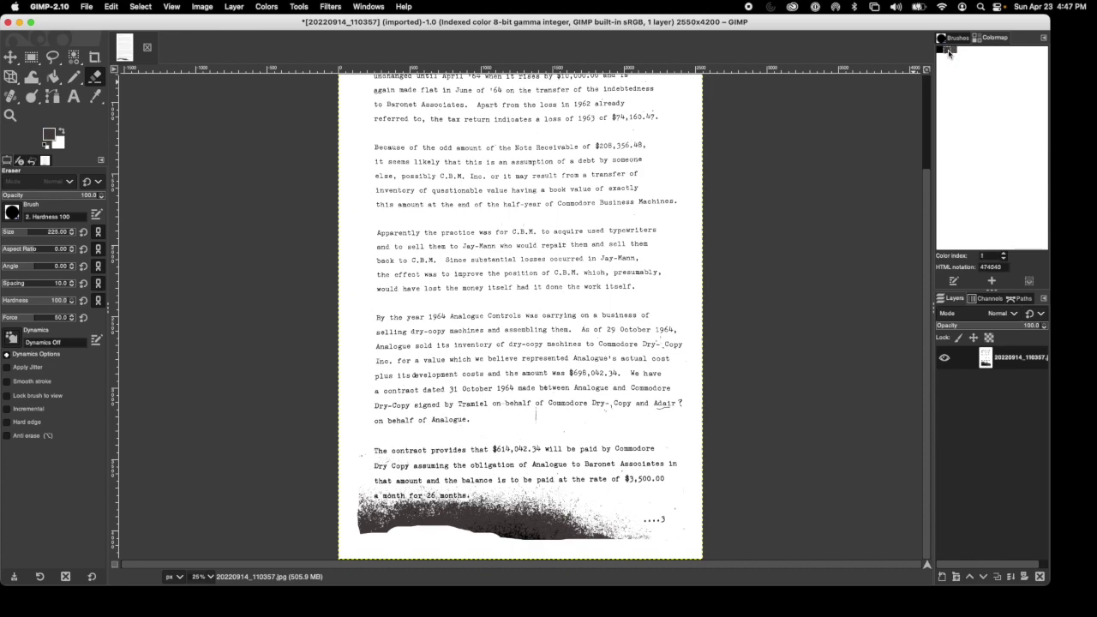
right_click(949, 53)
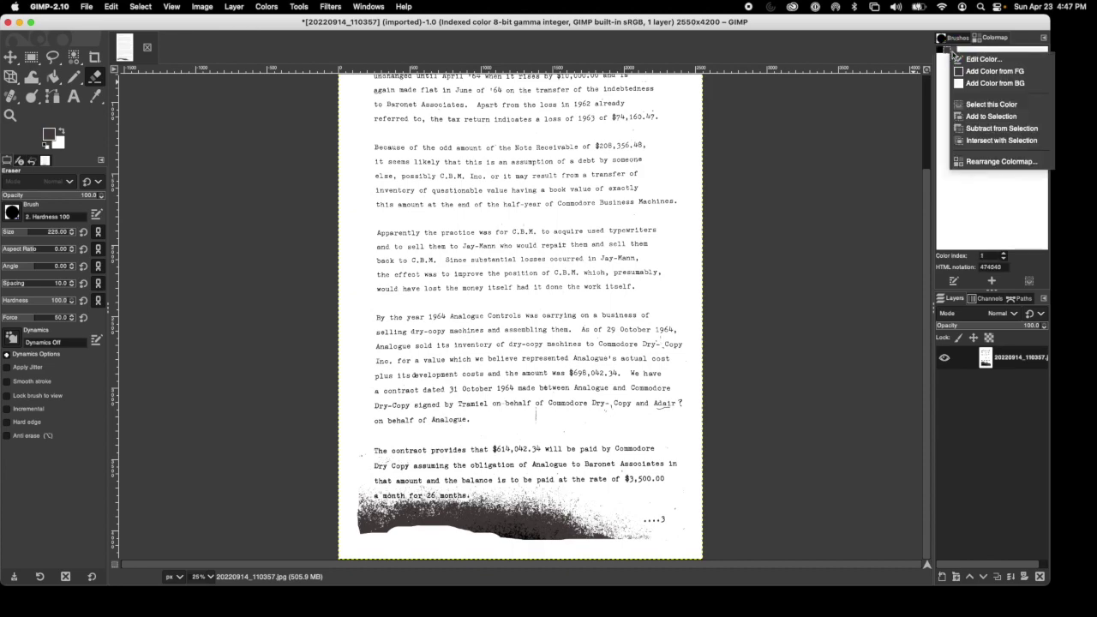
click(986, 106)
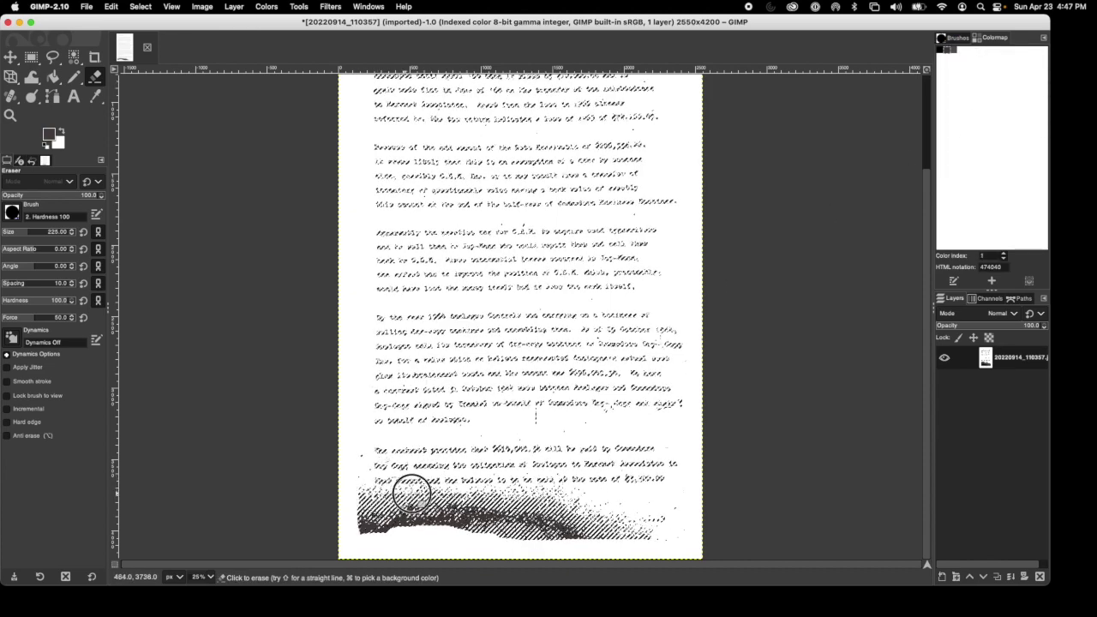
mouse_move(404, 502)
mouse_down()
mouse_move(585, 506)
mouse_move(671, 526)
mouse_move(361, 527)
mouse_move(356, 471)
mouse_move(366, 490)
mouse_move(407, 496)
mouse_move(579, 497)
mouse_move(680, 521)
mouse_move(656, 536)
mouse_up()
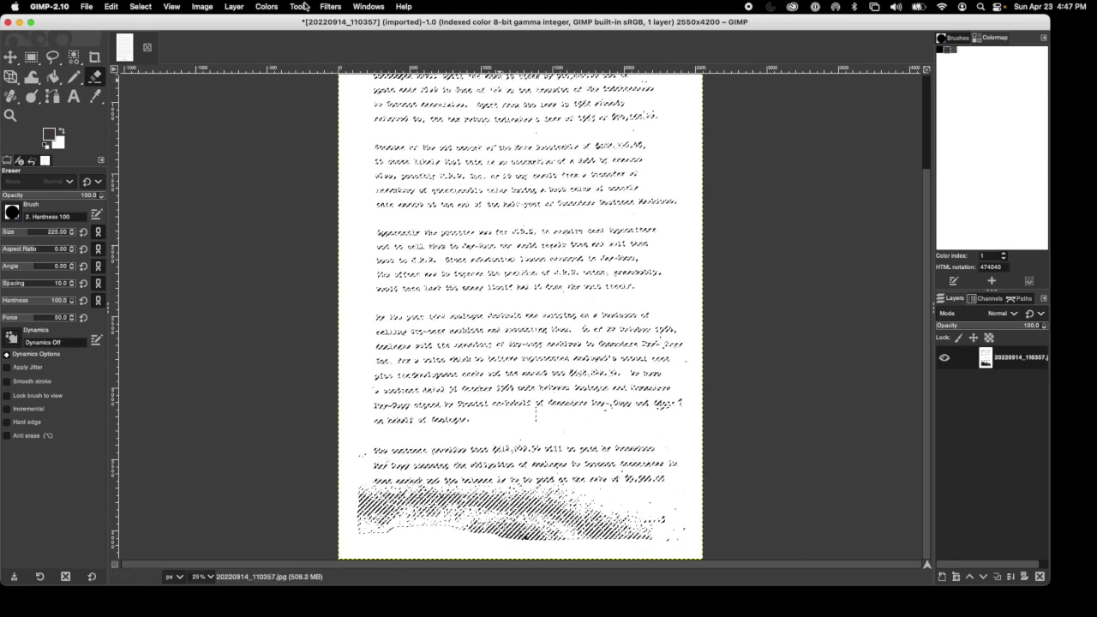
Select the whole image and erase the remaining stain remnants below the last paragraph, keeping the page mark "....3".
click(150, 11)
click(142, 20)
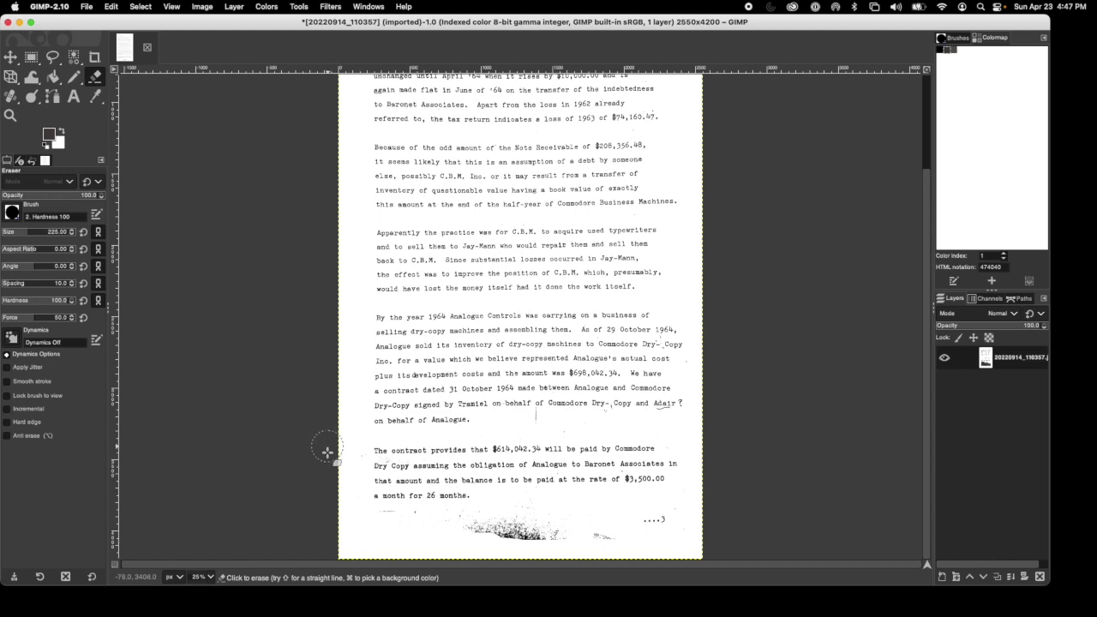
mouse_move(410, 520)
mouse_down()
mouse_move(532, 511)
mouse_move(616, 540)
mouse_move(485, 531)
mouse_up()
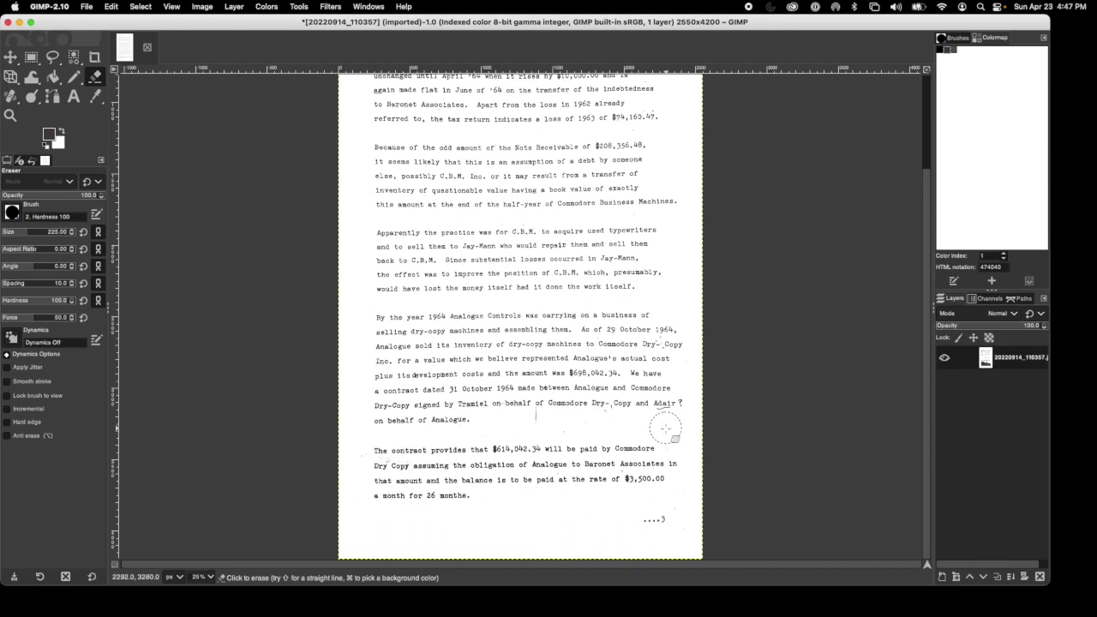
Reduce the eraser size to 24 and erase the stray marks around "Dry-Copy" and below that line.
scroll(611, 423, up, 3)
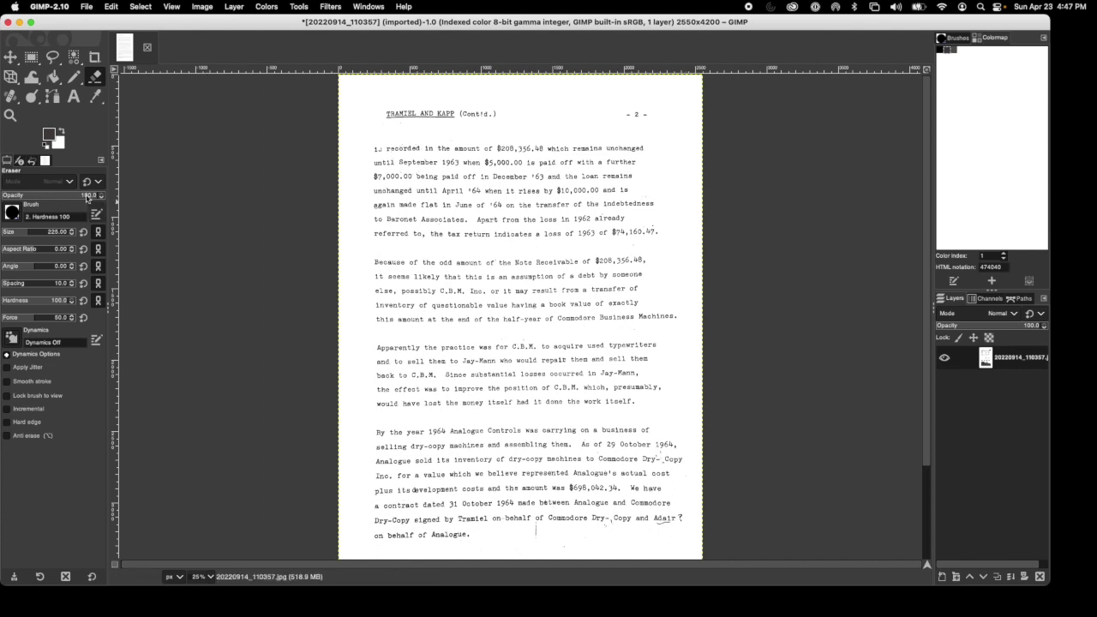
click(11, 232)
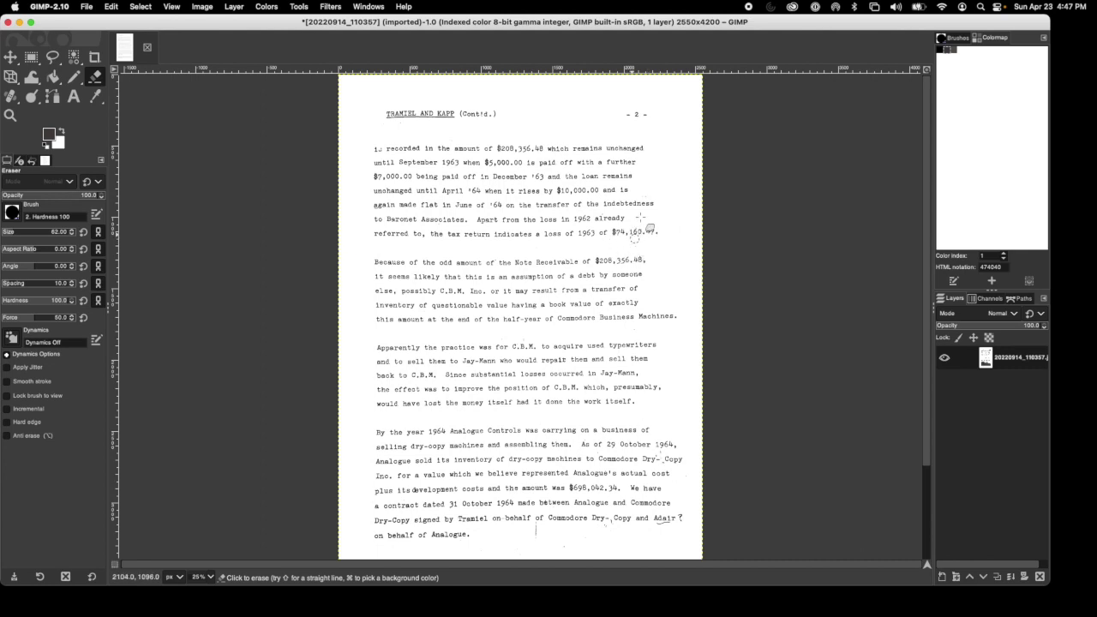
scroll(624, 353, down, 3)
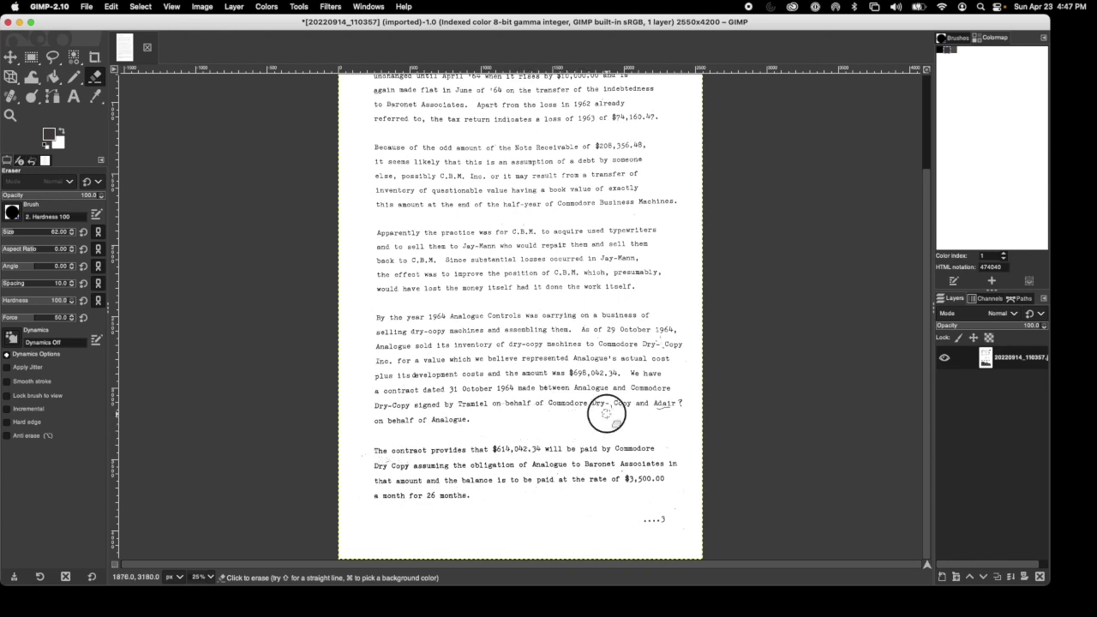
click(611, 406)
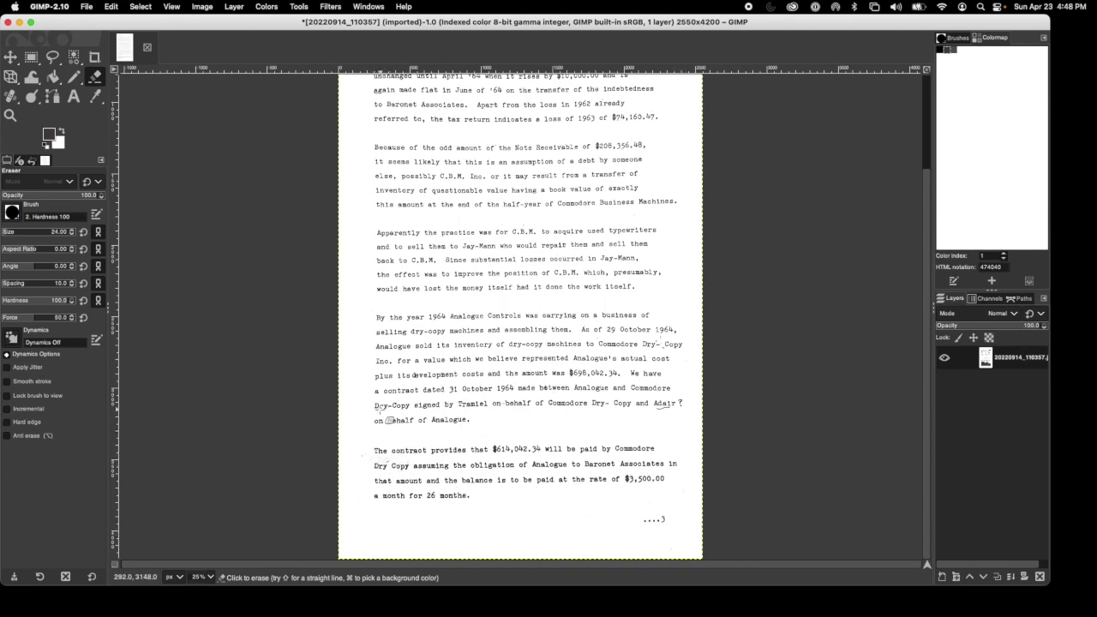
Erase the cluster of specks above "Dry Copy" and beside the left margin in the last paragraph, and check the whole page.
scroll(377, 452, up, 3)
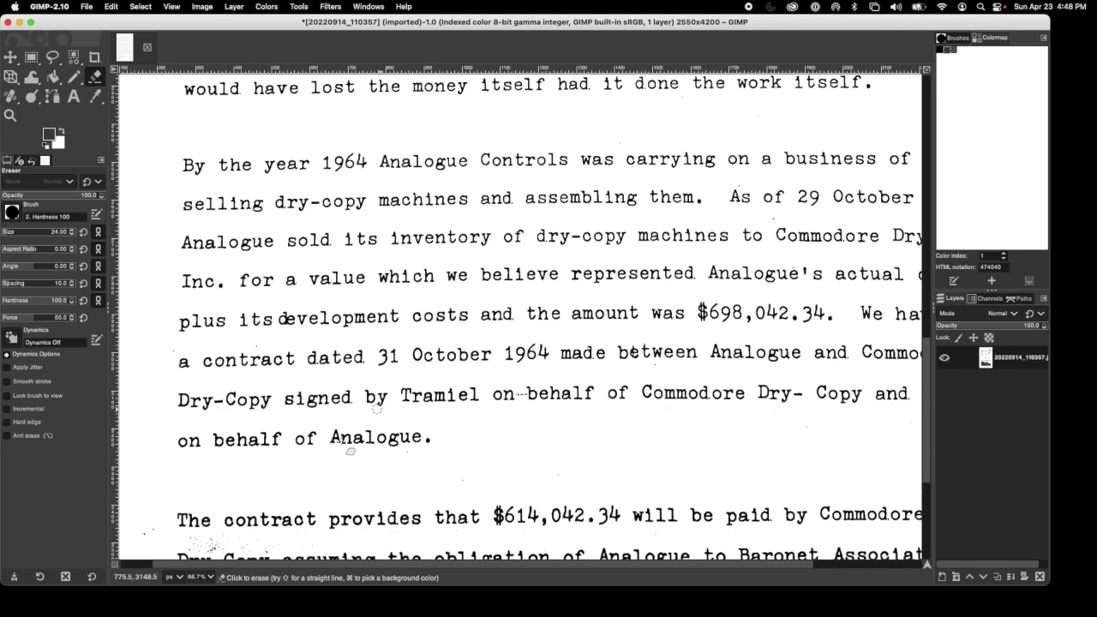
scroll(350, 451, down, 5)
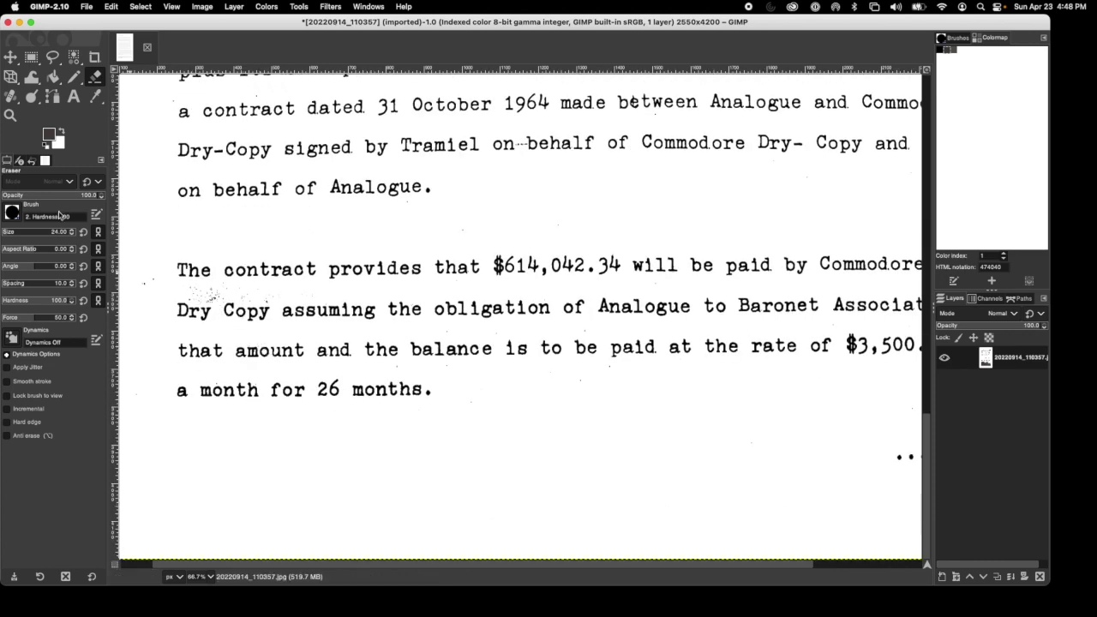
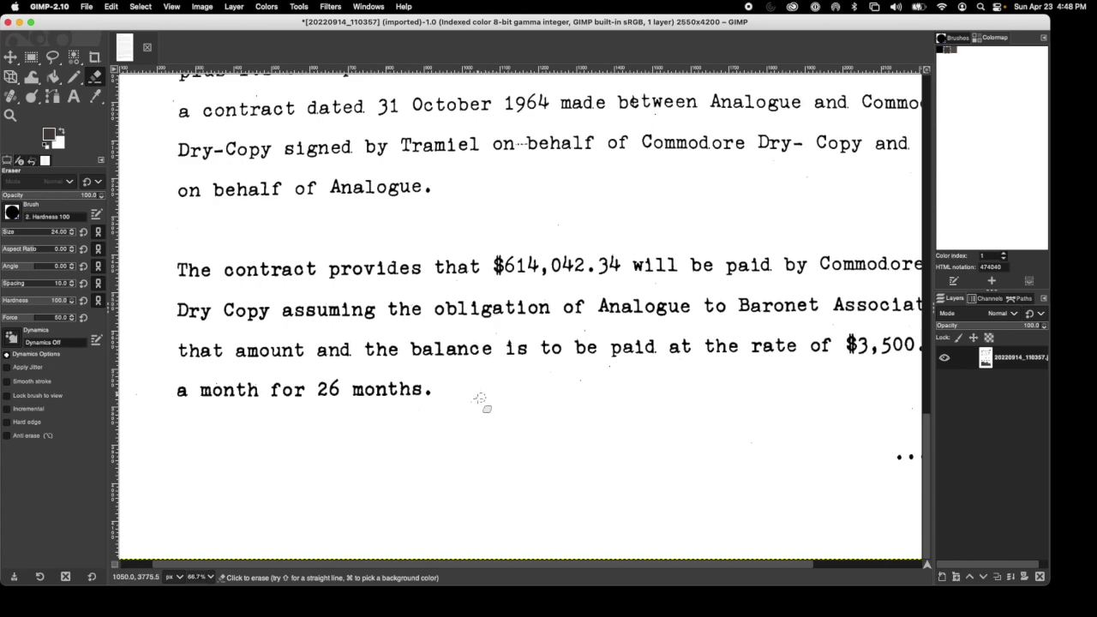
scroll(601, 400, down, 5)
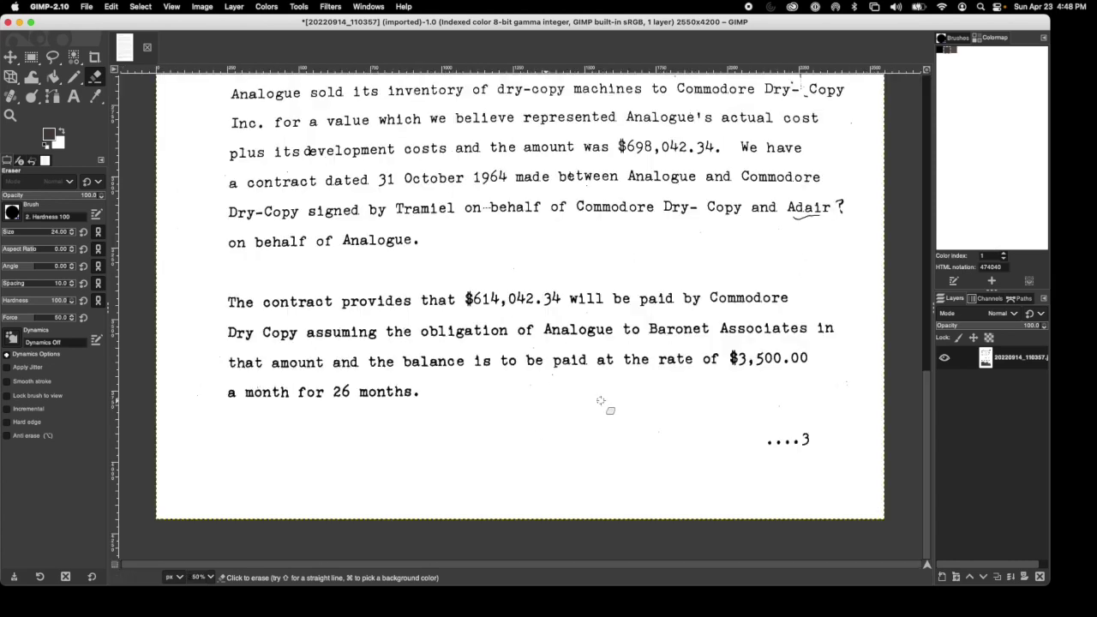
scroll(600, 400, up, 5)
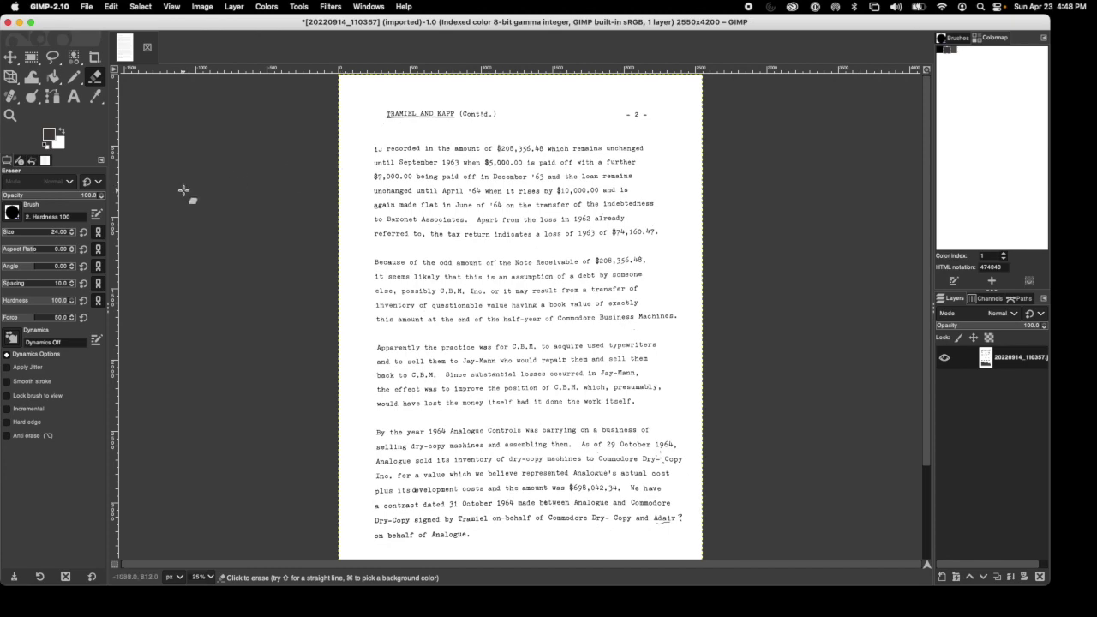
scroll(186, 183, down, 3)
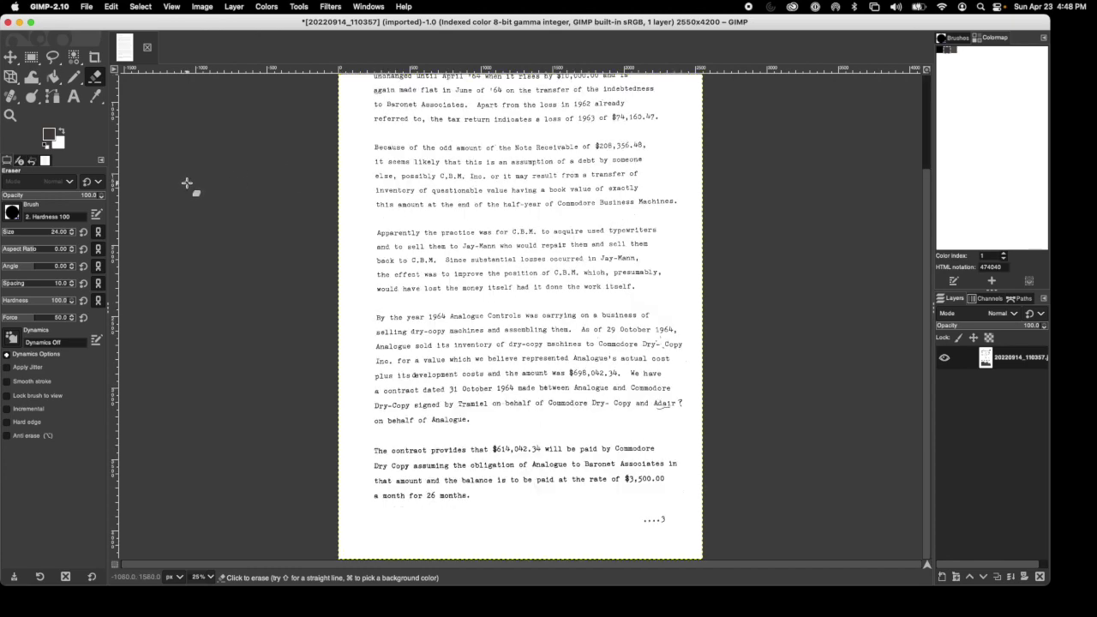
scroll(187, 182, up, 3)
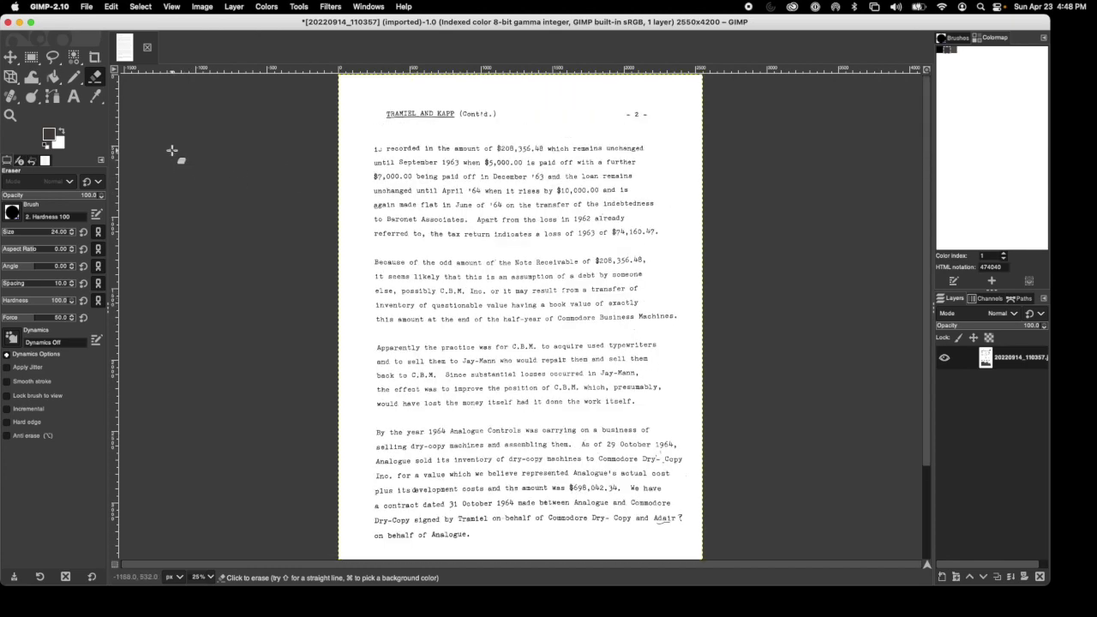
Export the cleaned page as 20220914_110357.tif in the same folder as the source photo.
click(88, 8)
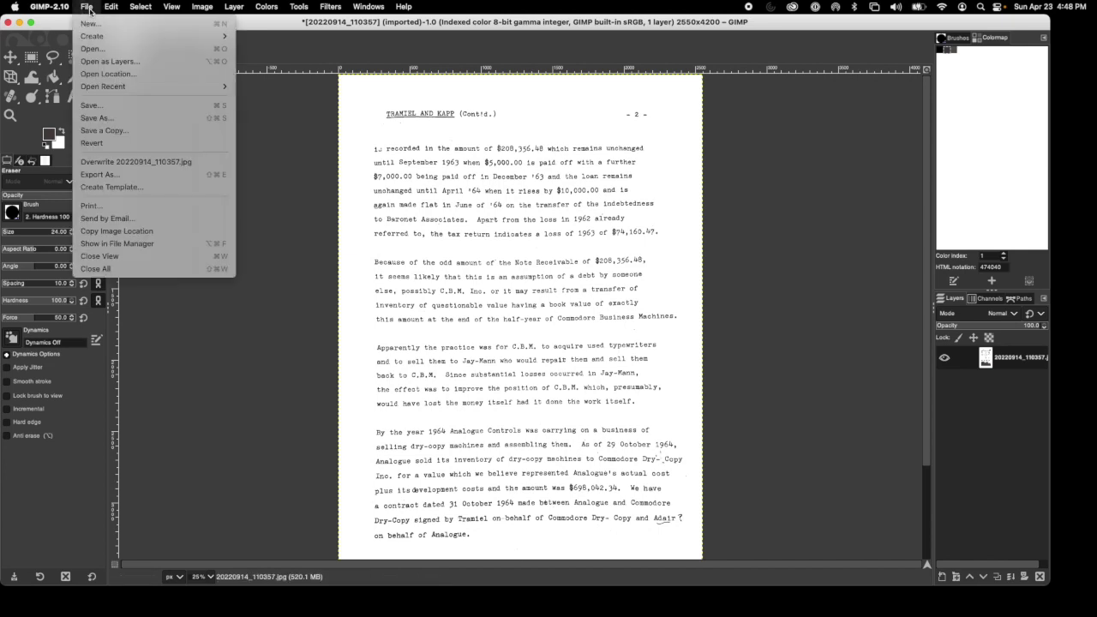
click(110, 176)
click(408, 41)
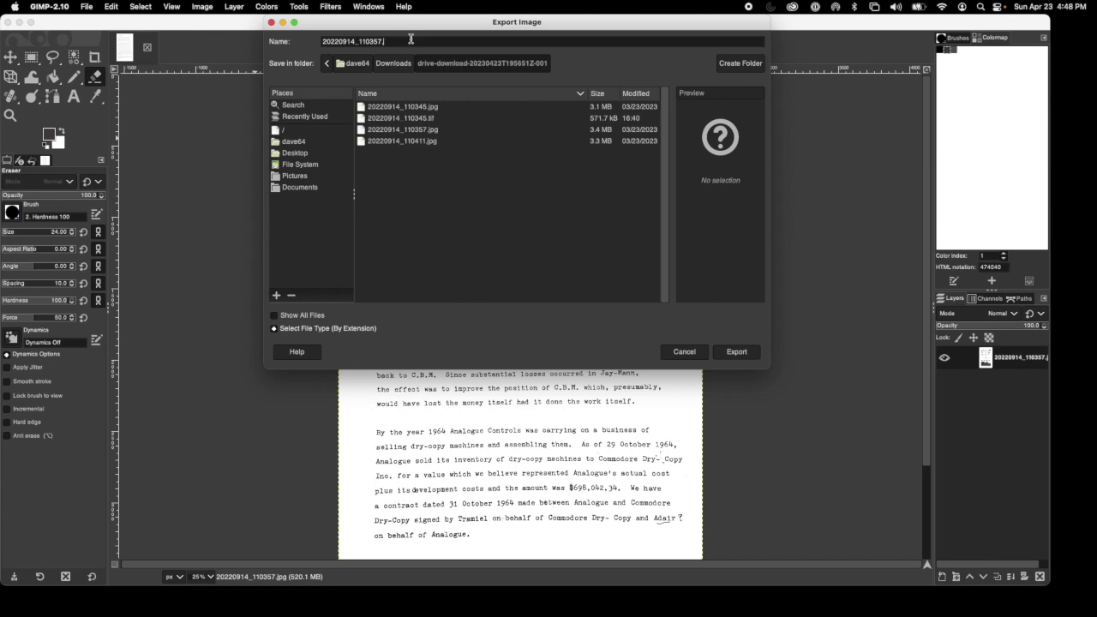
text(tif)
click(738, 353)
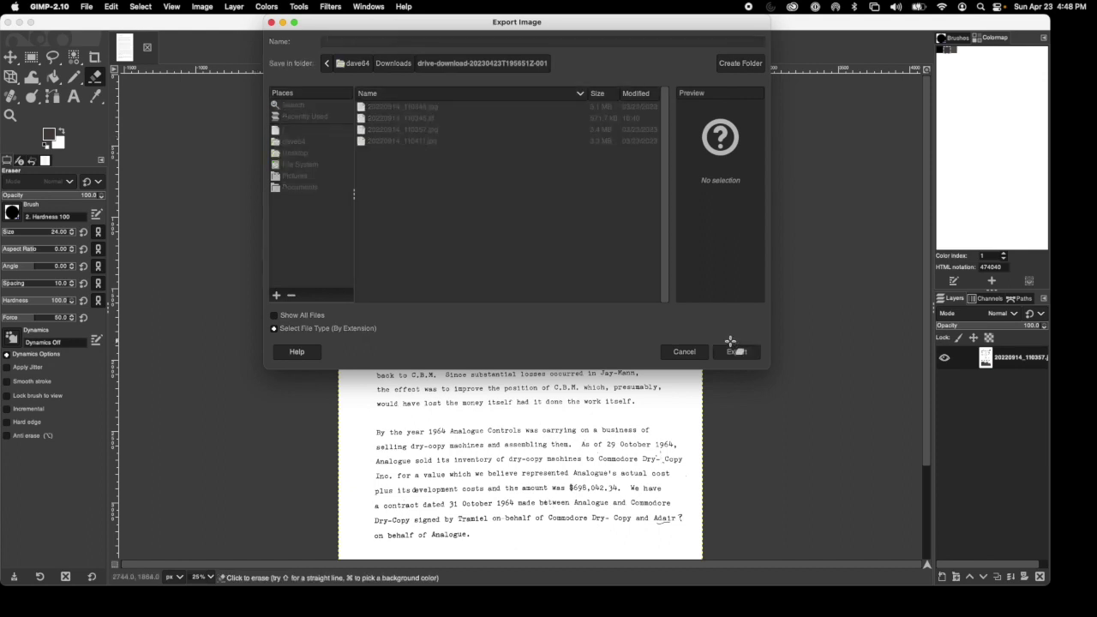
Use LZW compression, exclude layers, Exif data, XMP data and the thumbnail, and complete the TIFF export.
click(505, 218)
click(500, 297)
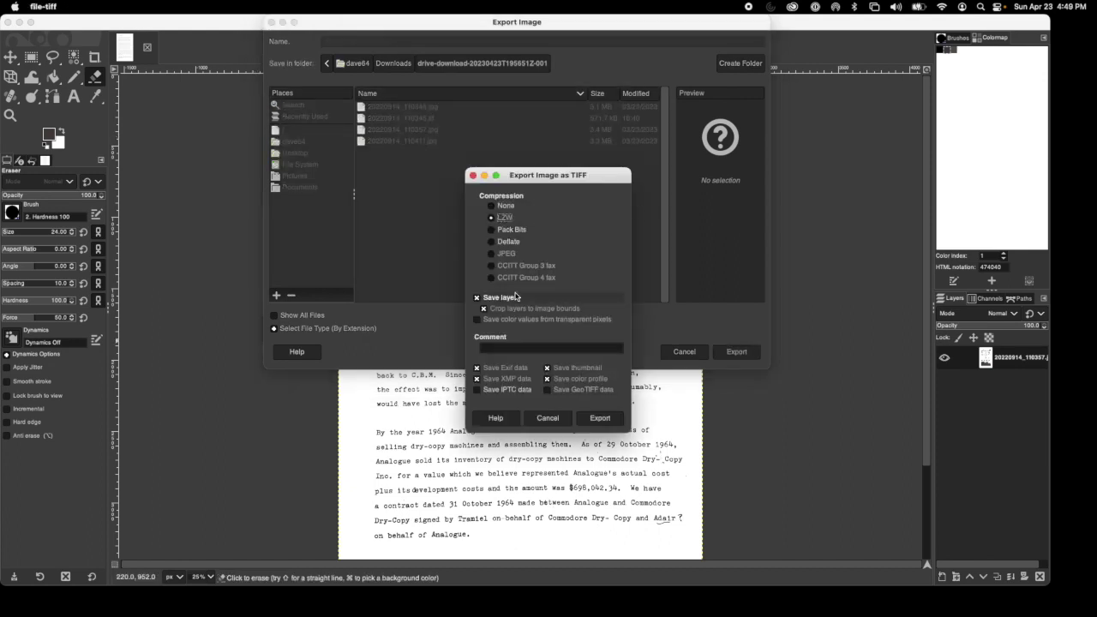
click(488, 368)
click(489, 378)
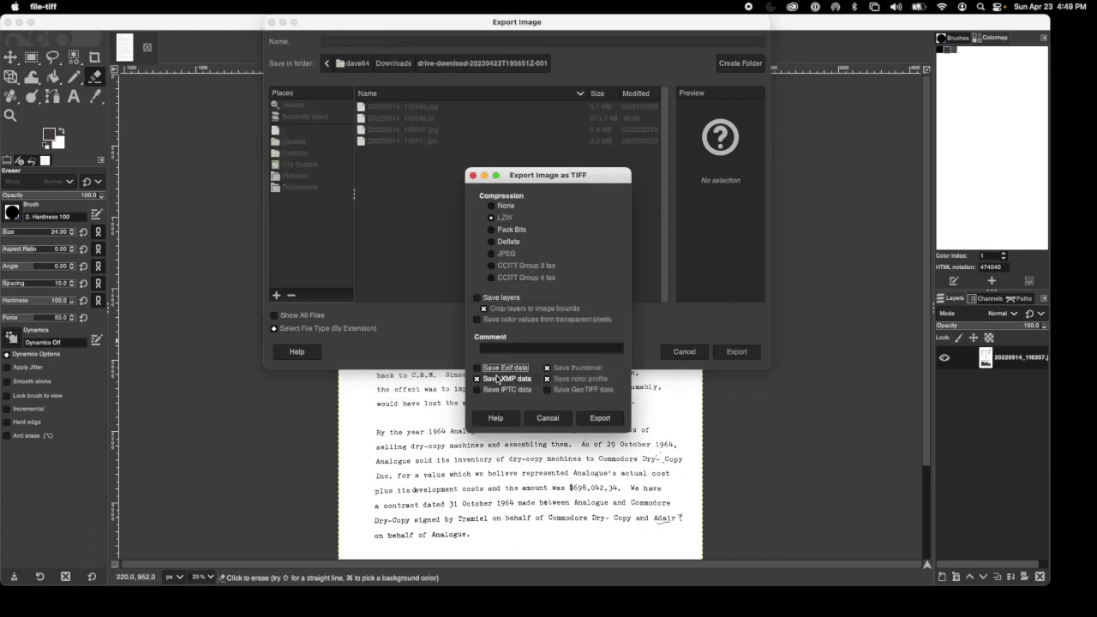
click(566, 368)
click(590, 418)
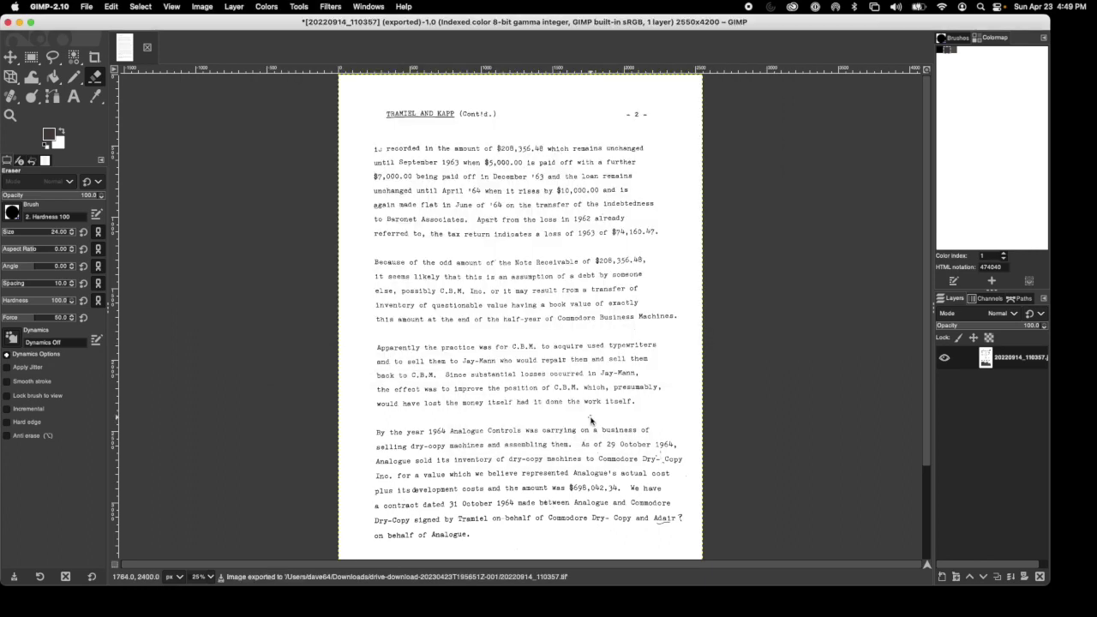
Quit GIMP discarding the unsaved changes, and open 20220914_110411.jpg from Finder in GIMP-2.10.
click(9, 23)
click(177, 161)
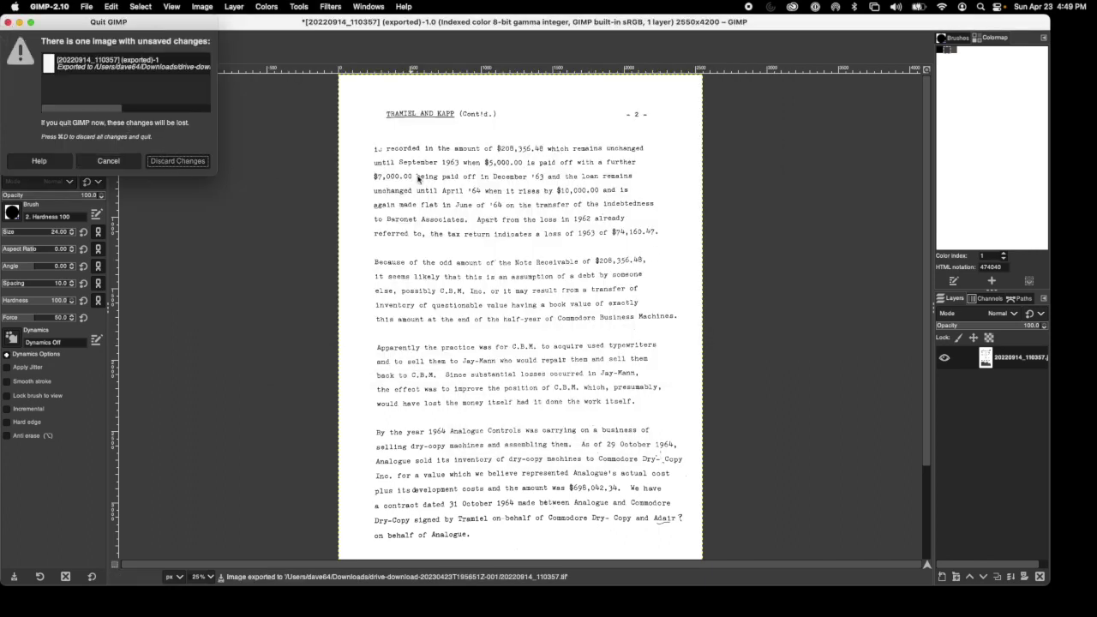
click(536, 235)
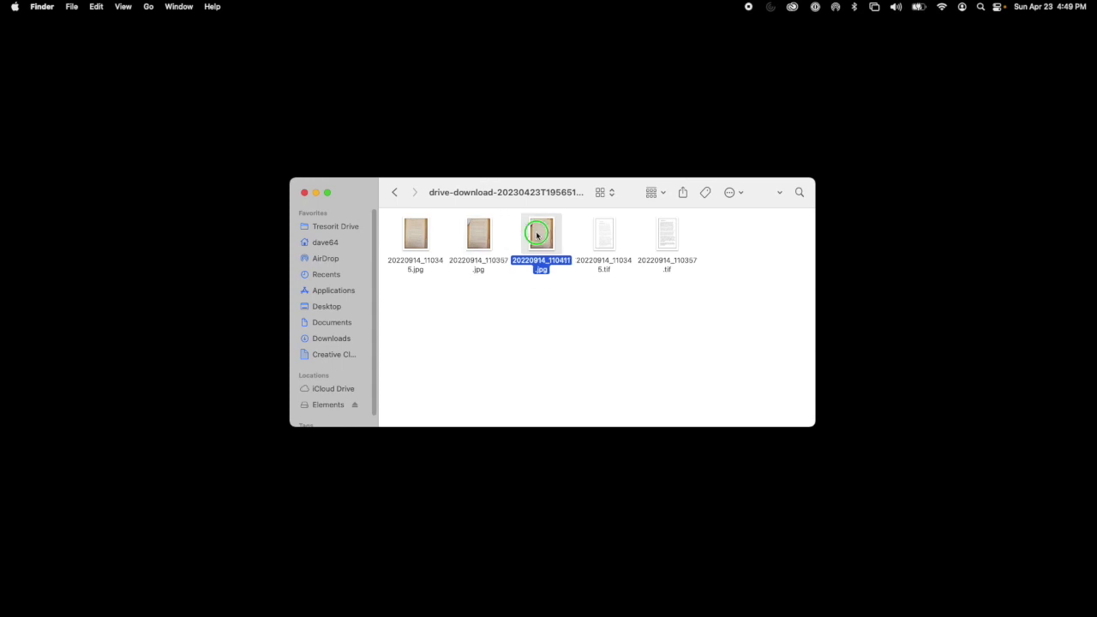
right_click(539, 237)
mouse_move(601, 252)
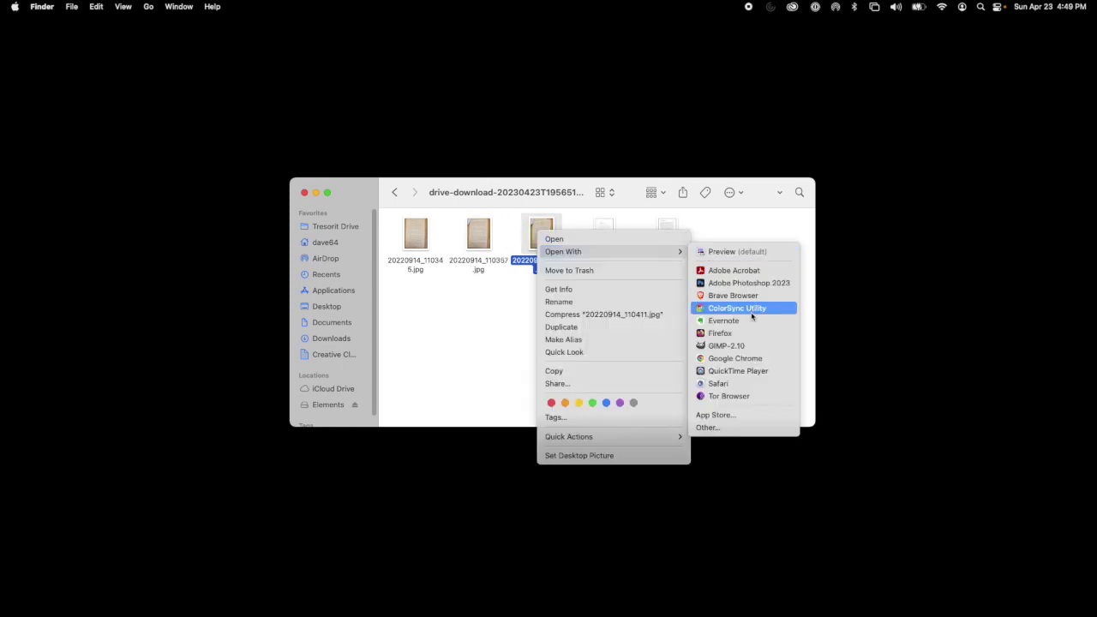
click(750, 347)
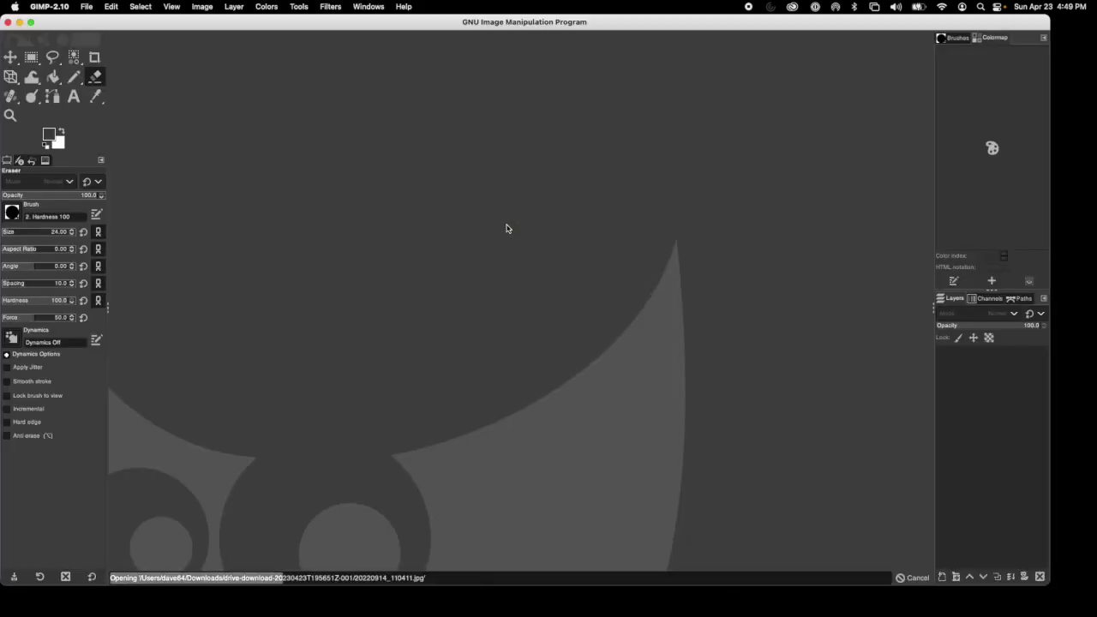
Show the grid over the whole page photo as an alignment aid.
scroll(684, 236, up, 5)
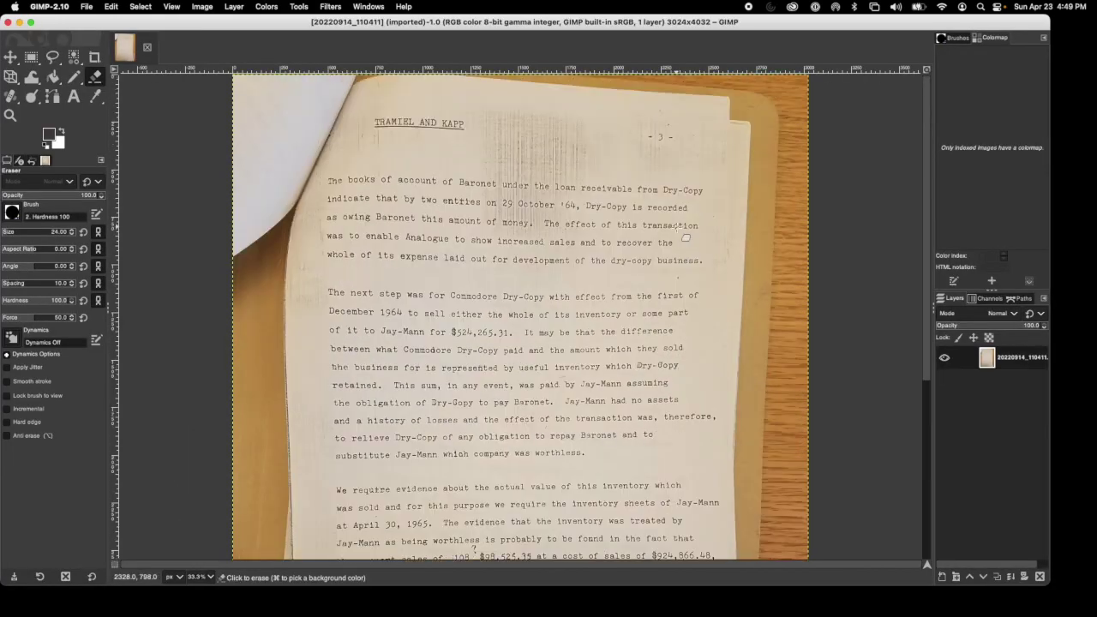
scroll(677, 226, down, 1)
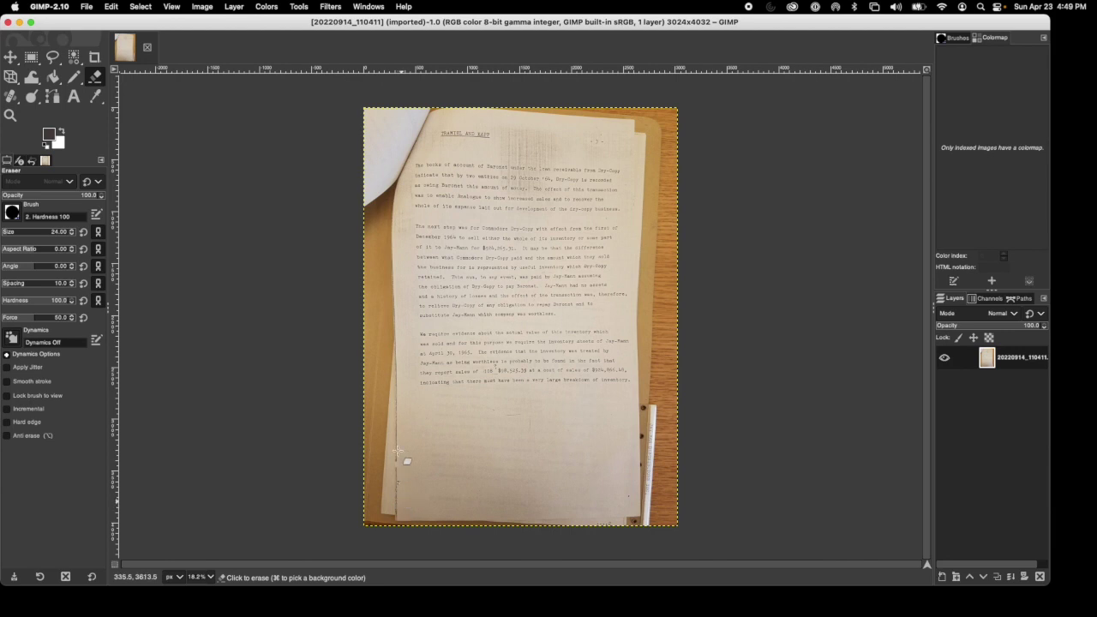
click(171, 7)
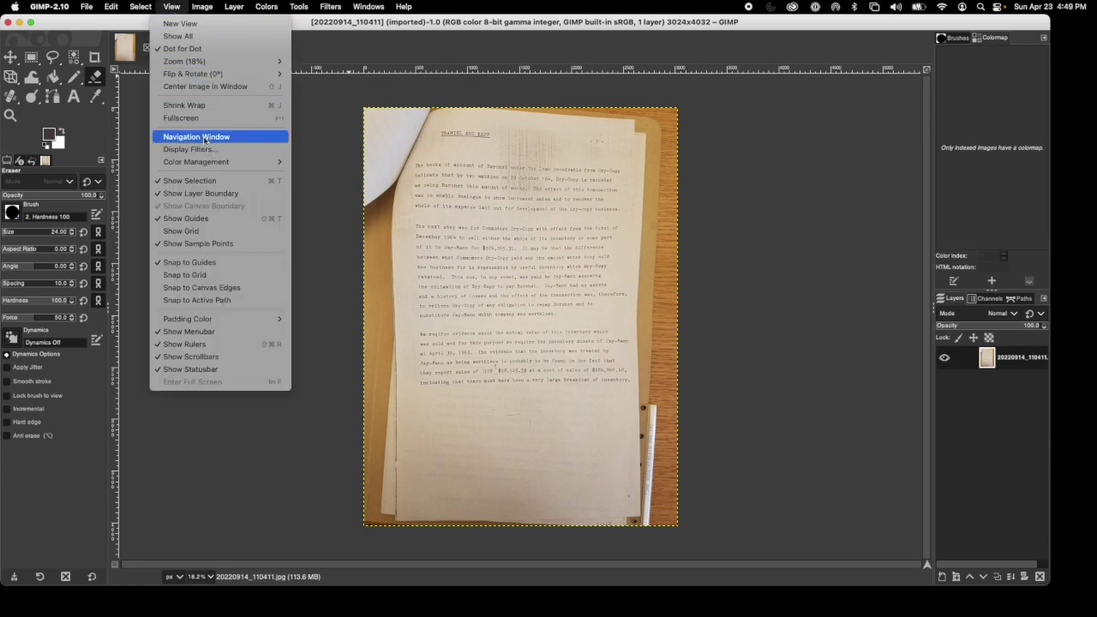
click(197, 232)
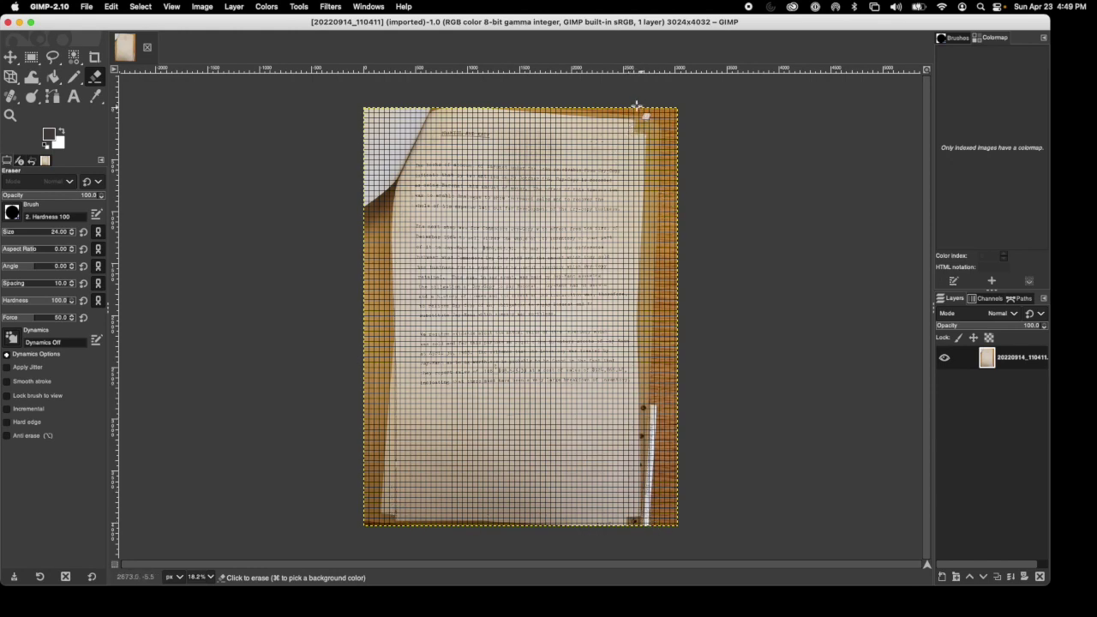
Correct the page photo's perspective by pulling the upper-right, upper-left and lower-left corners until the page edges follow the grid, and apply the transform.
click(301, 7)
mouse_move(343, 49)
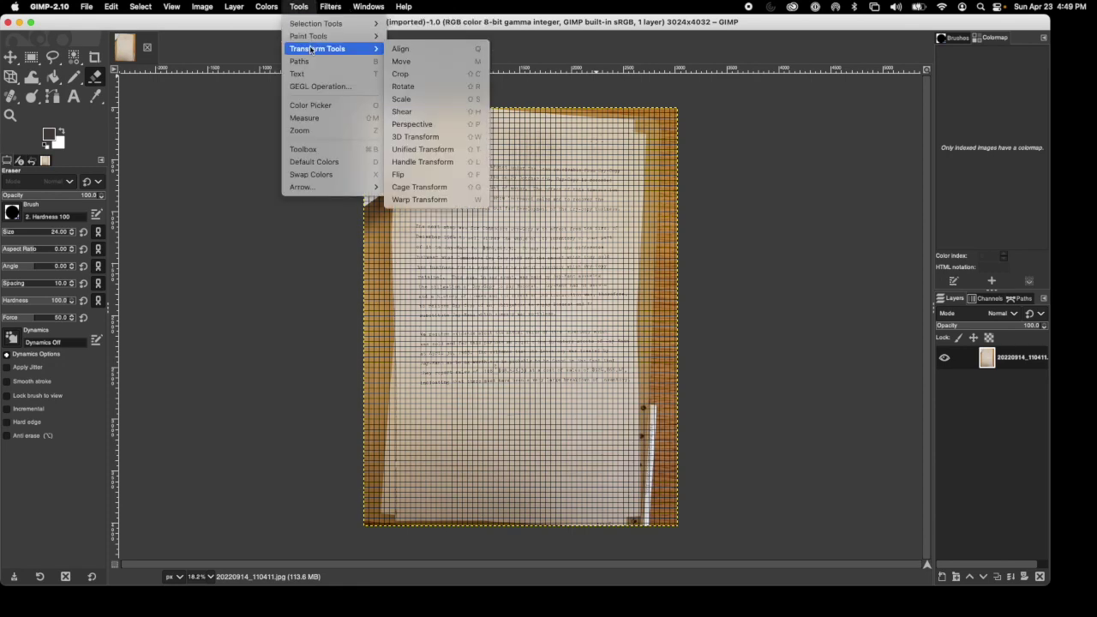
click(459, 124)
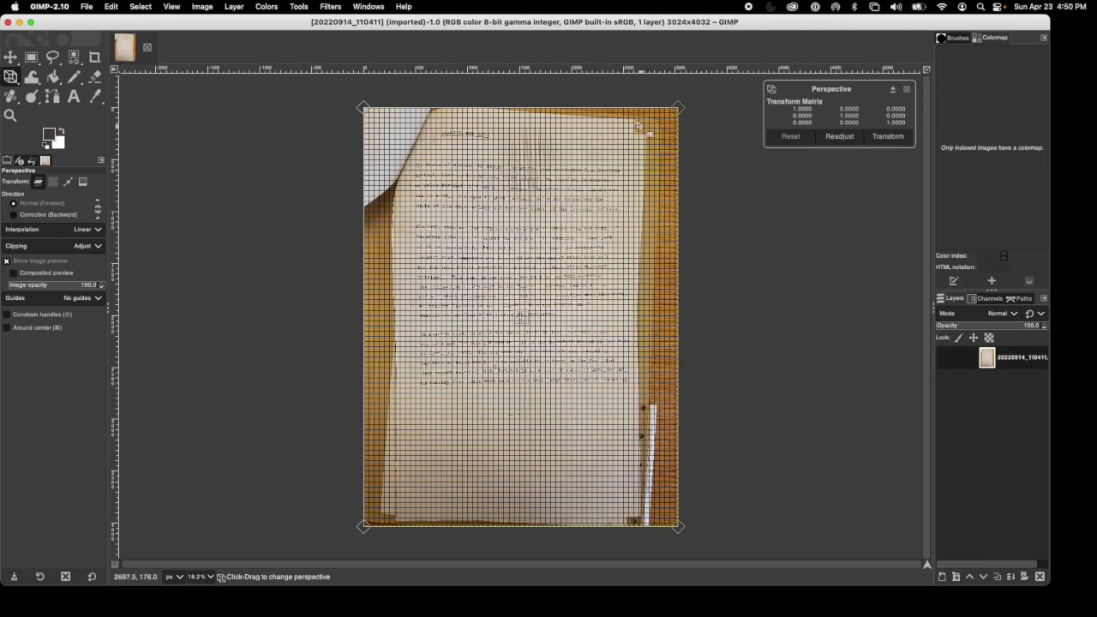
drag(632, 120, 642, 108)
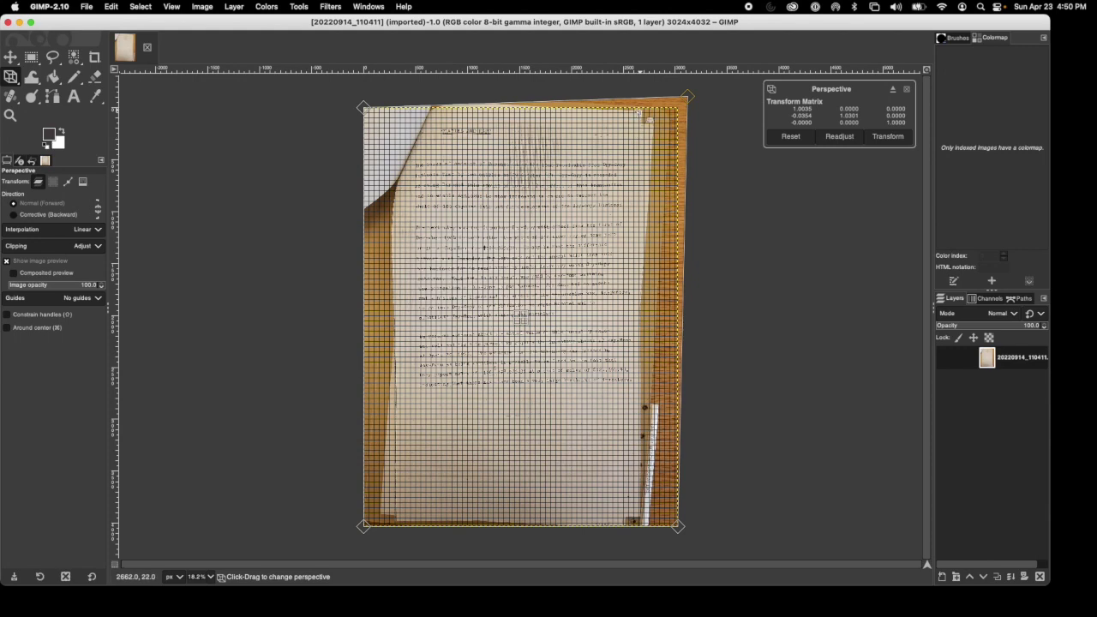
drag(641, 112, 637, 111)
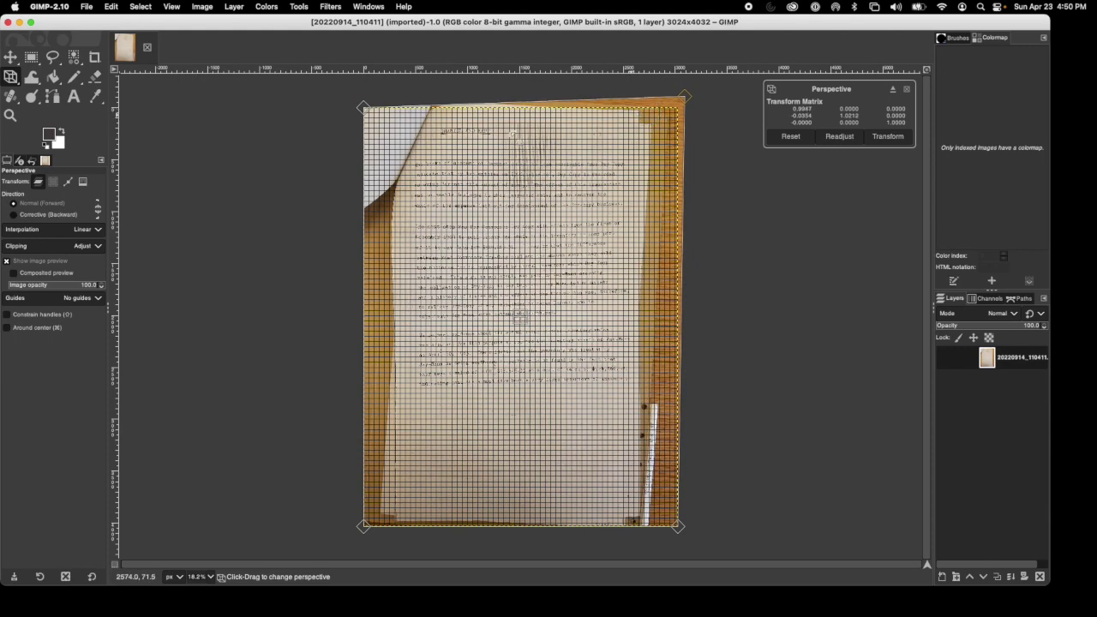
drag(449, 106, 448, 108)
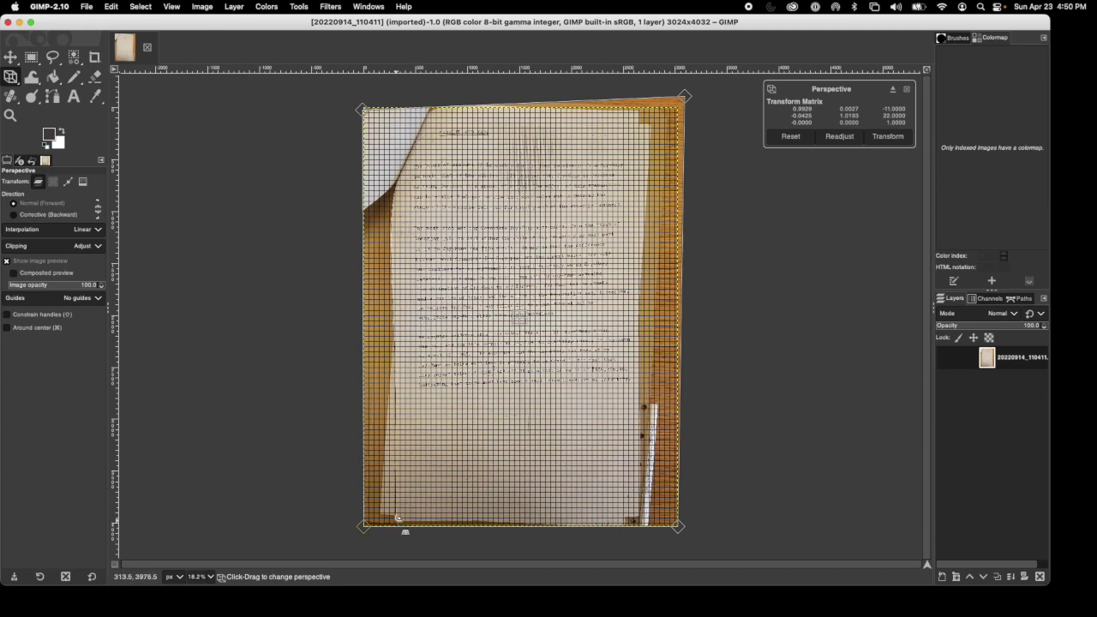
drag(398, 517, 385, 514)
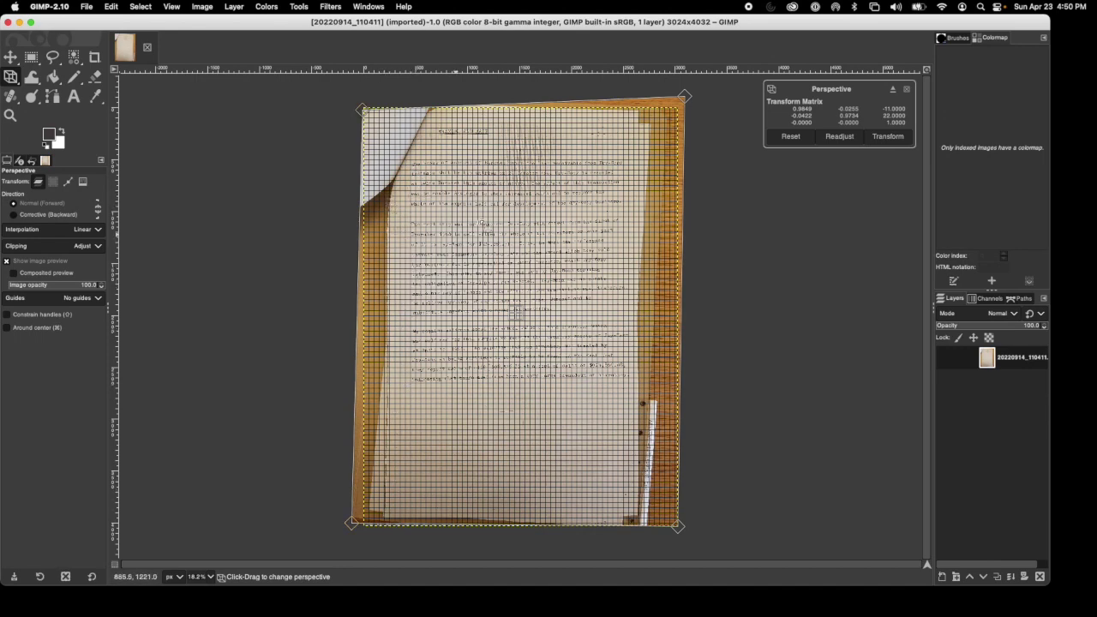
click(898, 139)
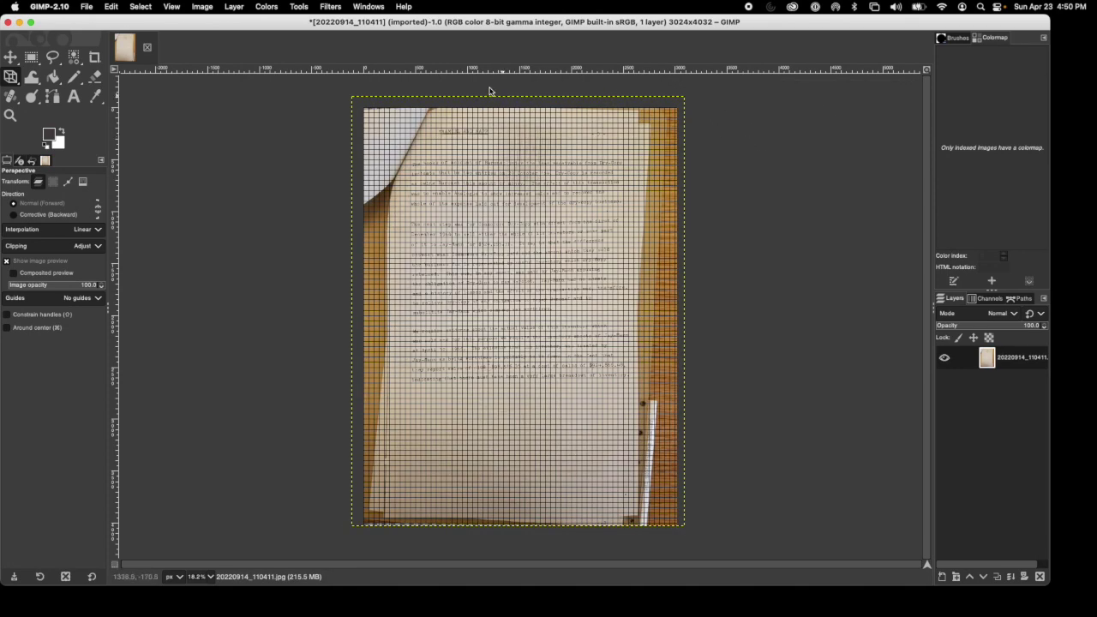
Hide the grid and crop the image to a rectangular selection of about 2459 x 3932 px around the page.
click(170, 7)
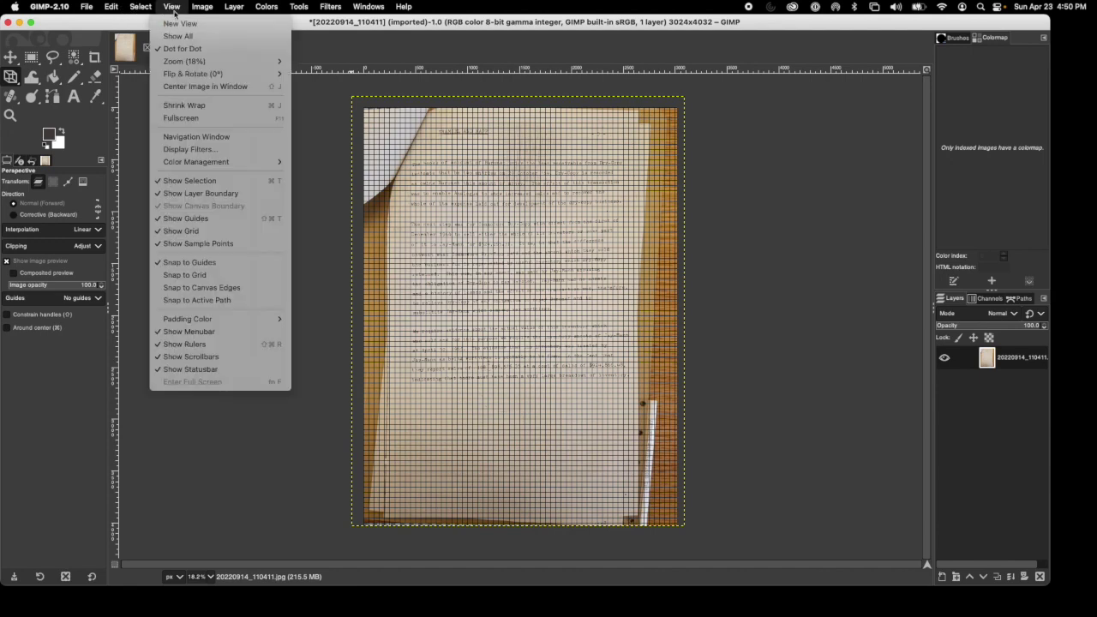
click(258, 232)
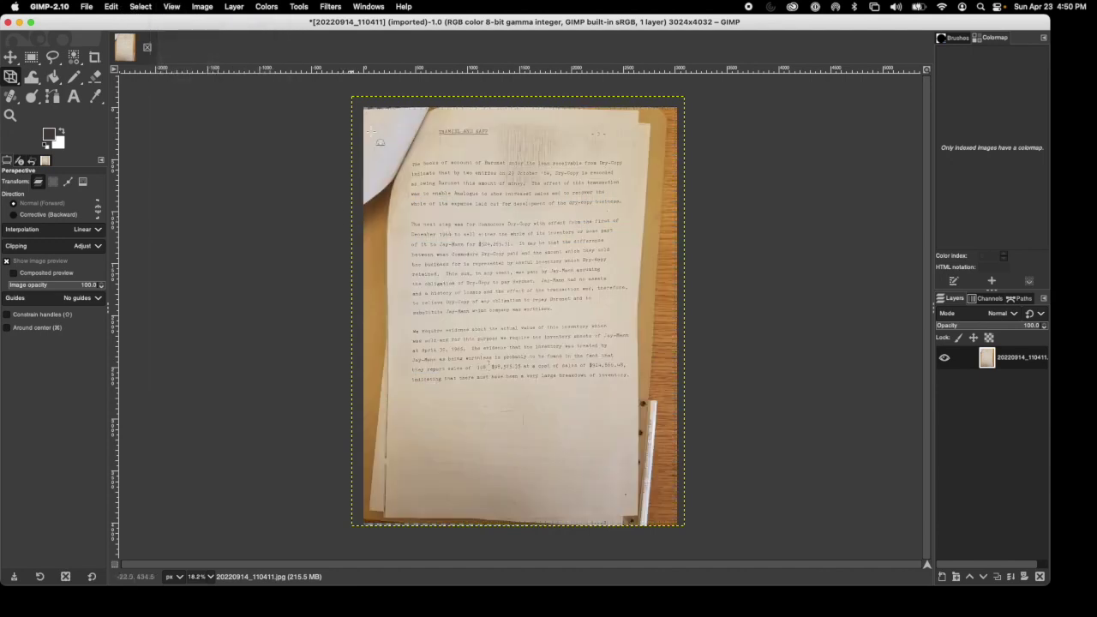
click(299, 8)
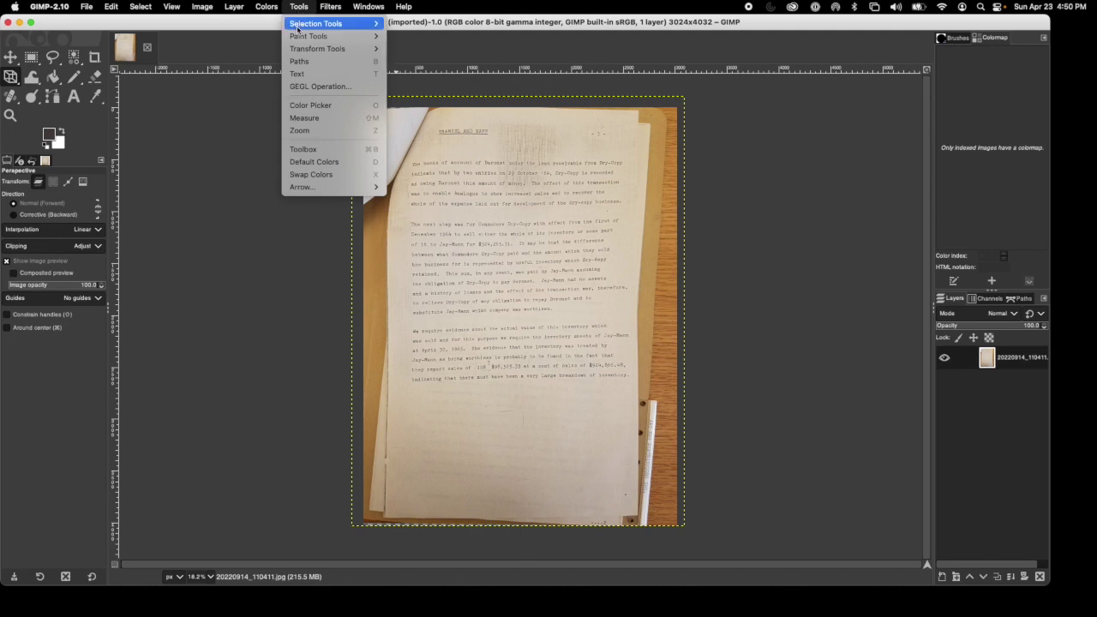
mouse_move(330, 24)
click(429, 23)
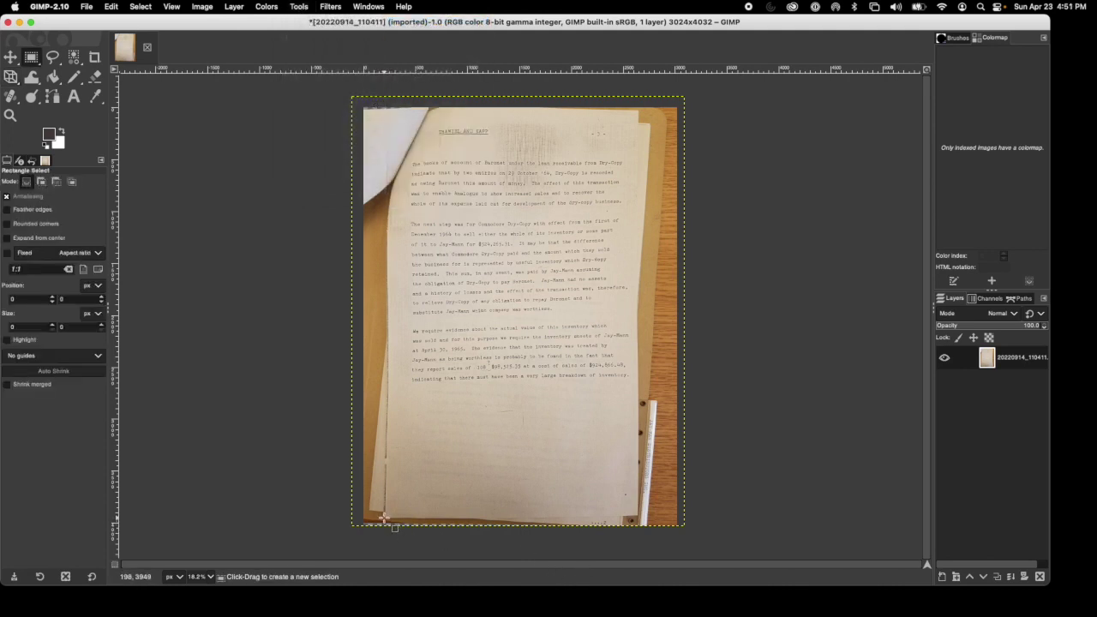
drag(384, 518, 639, 109)
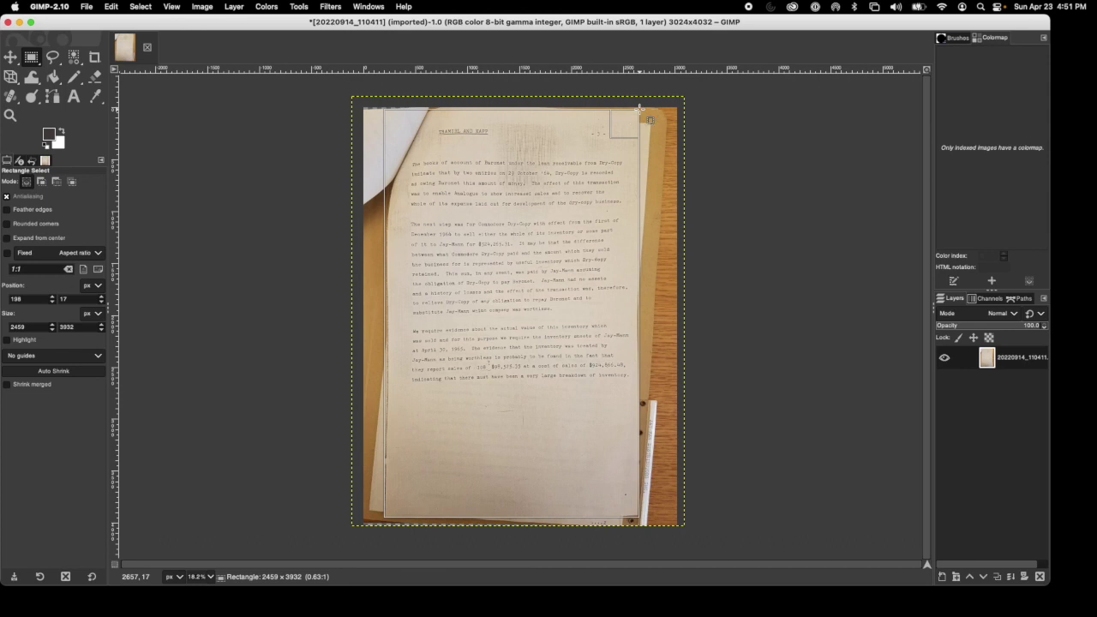
click(203, 6)
click(229, 152)
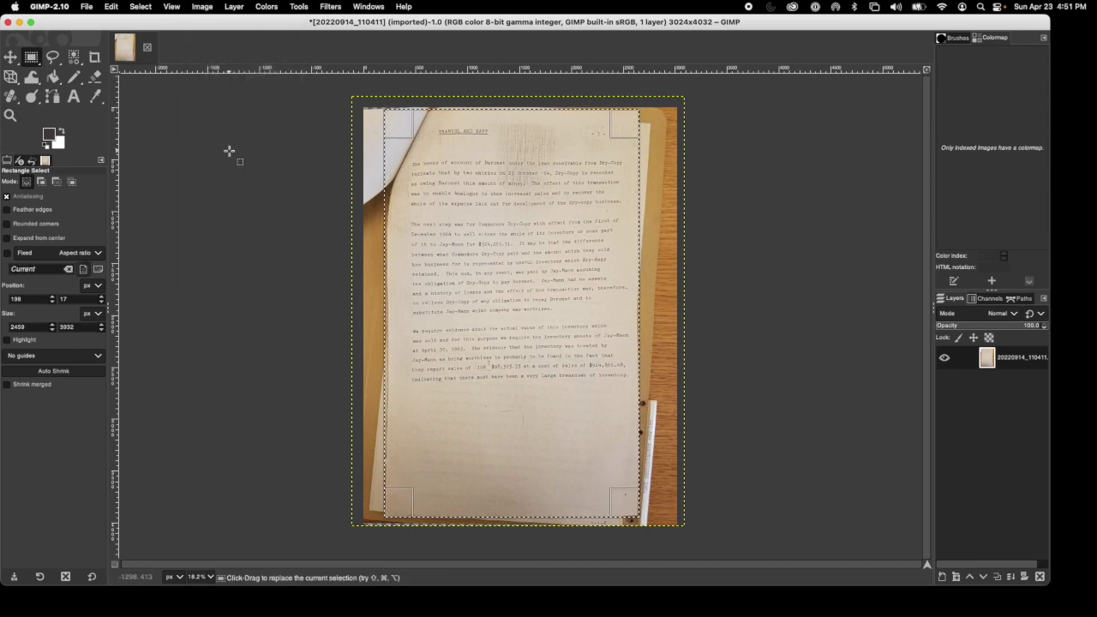
Scale the image to a width of 8.5 inches at 300 pixels/in, keeping the proportions.
click(300, 8)
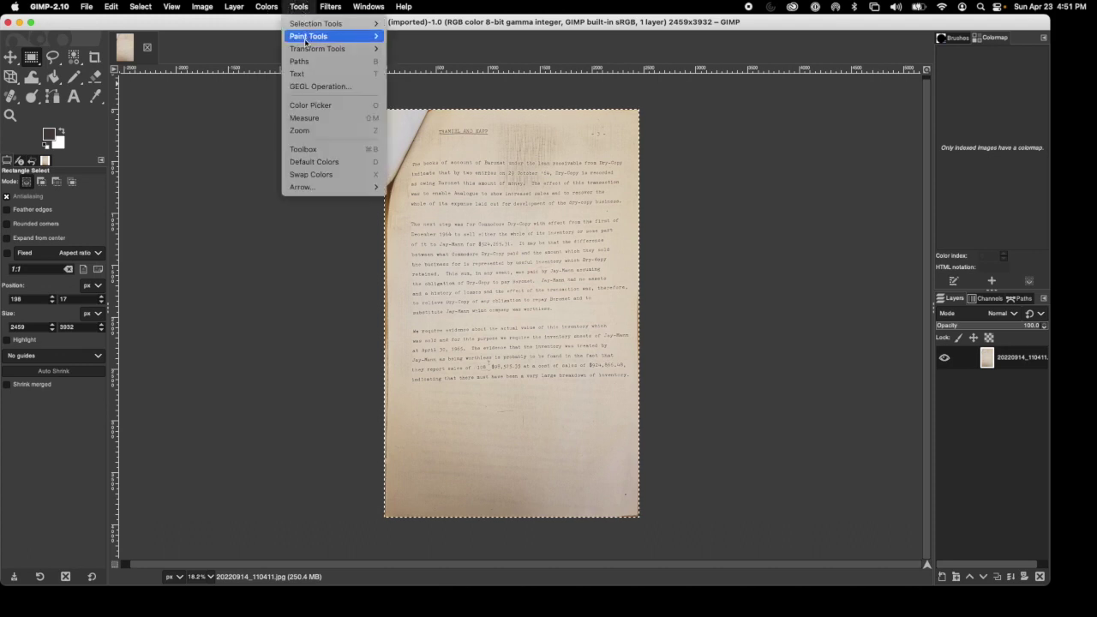
mouse_move(203, 8)
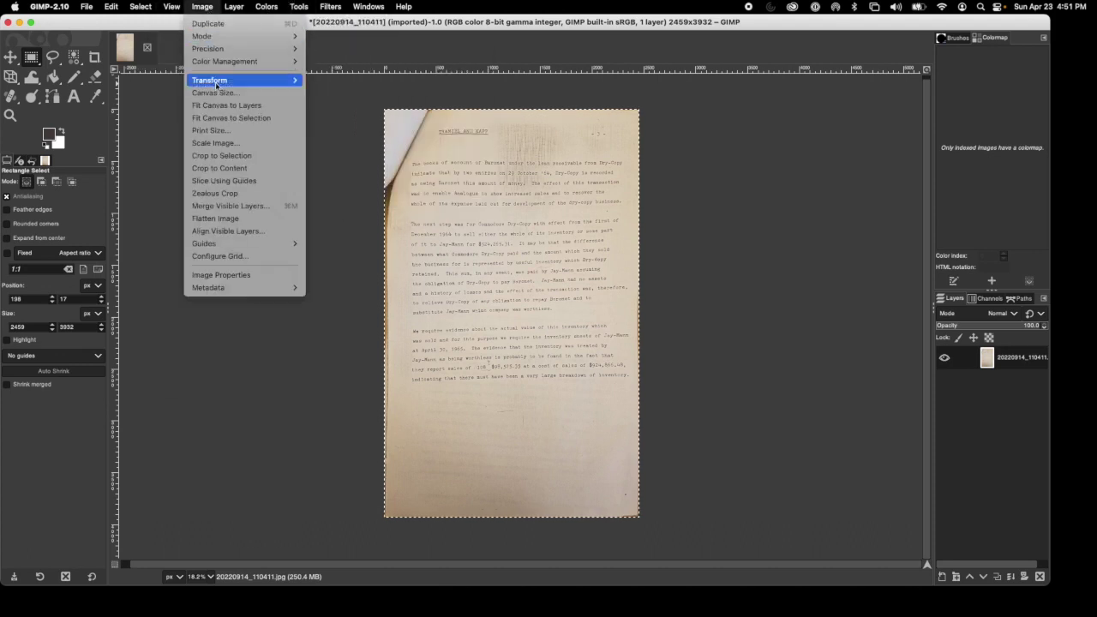
click(210, 144)
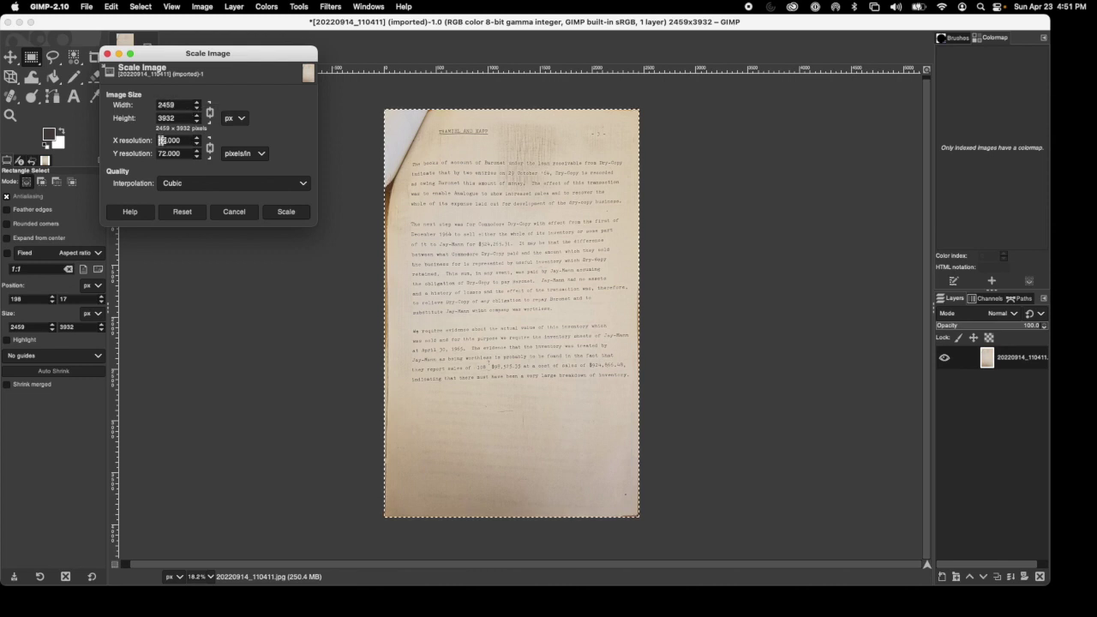
text(300)
click(240, 120)
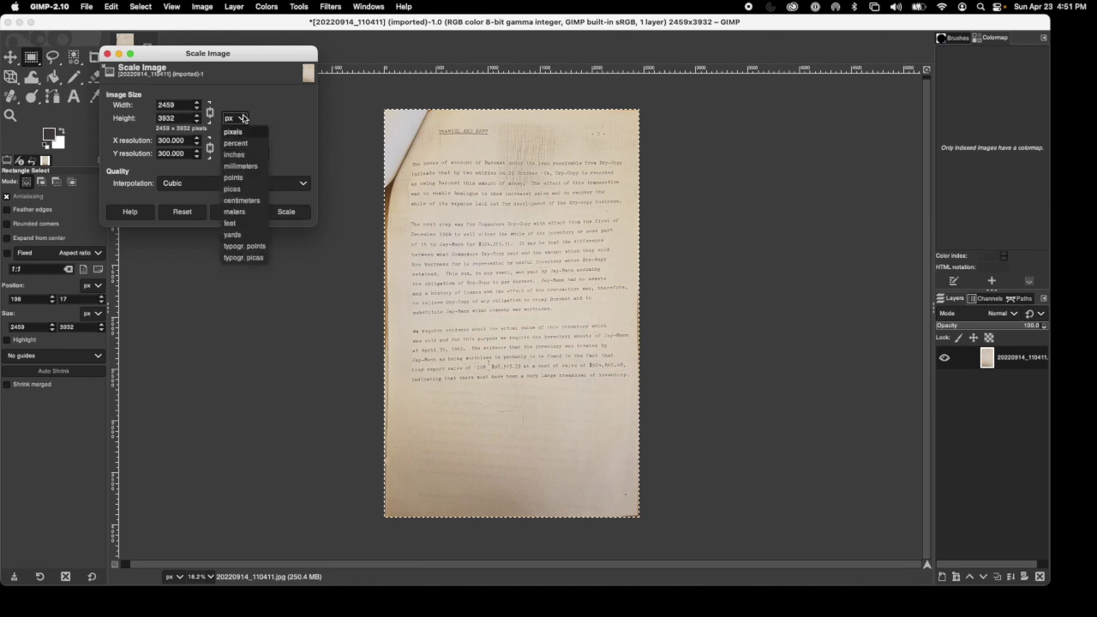
click(241, 158)
click(176, 103)
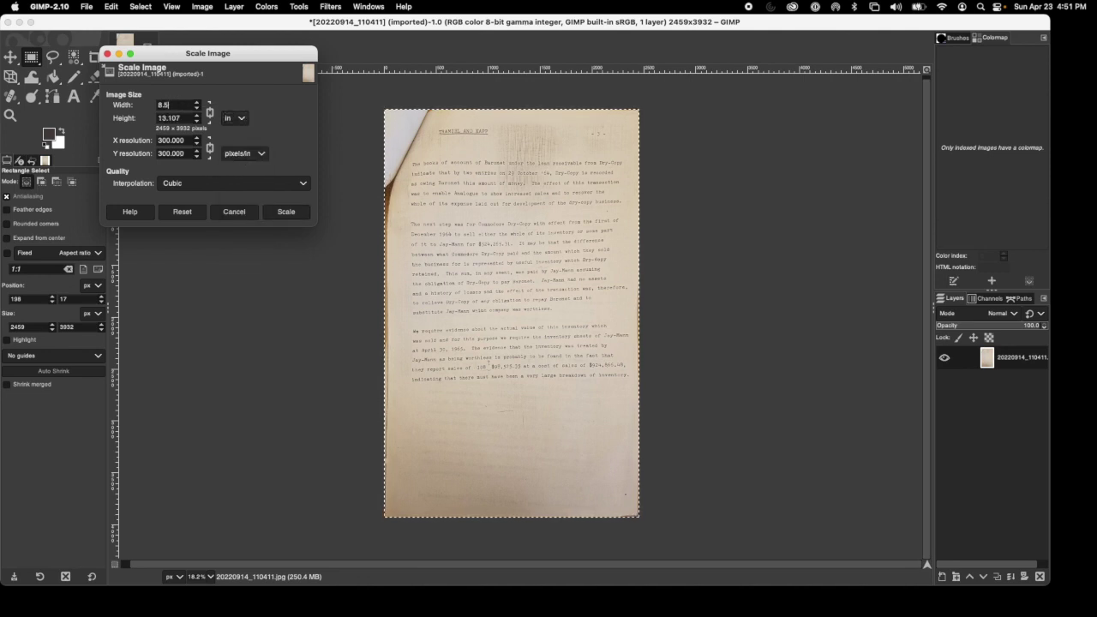
click(176, 118)
click(289, 213)
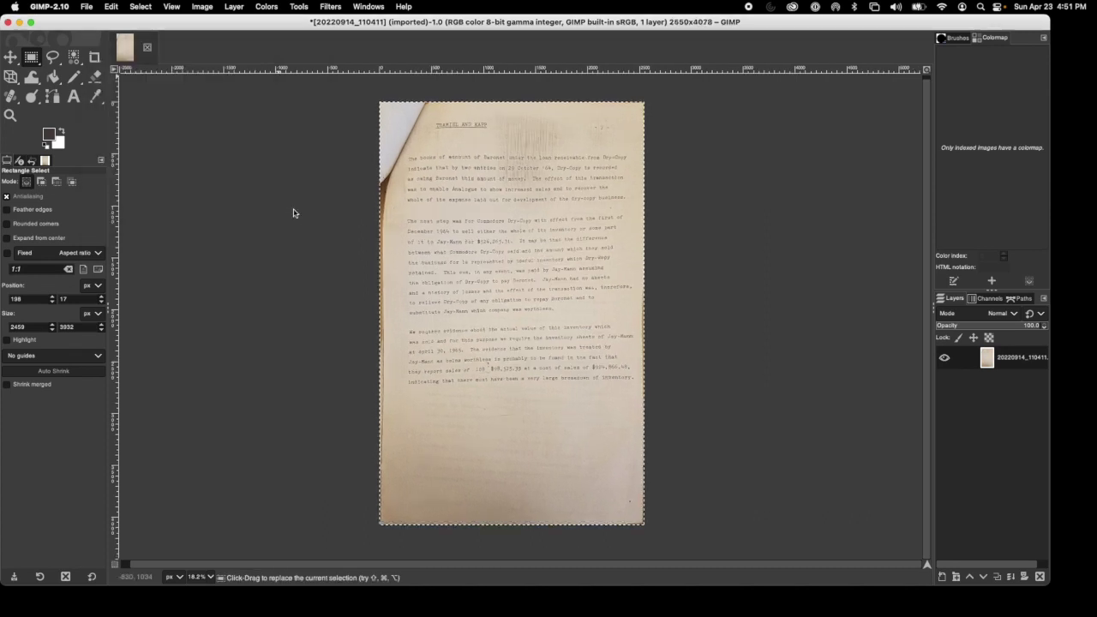
Resize the canvas to 8.5 x 14 inches, placing the page image at the bottom of the canvas.
click(202, 6)
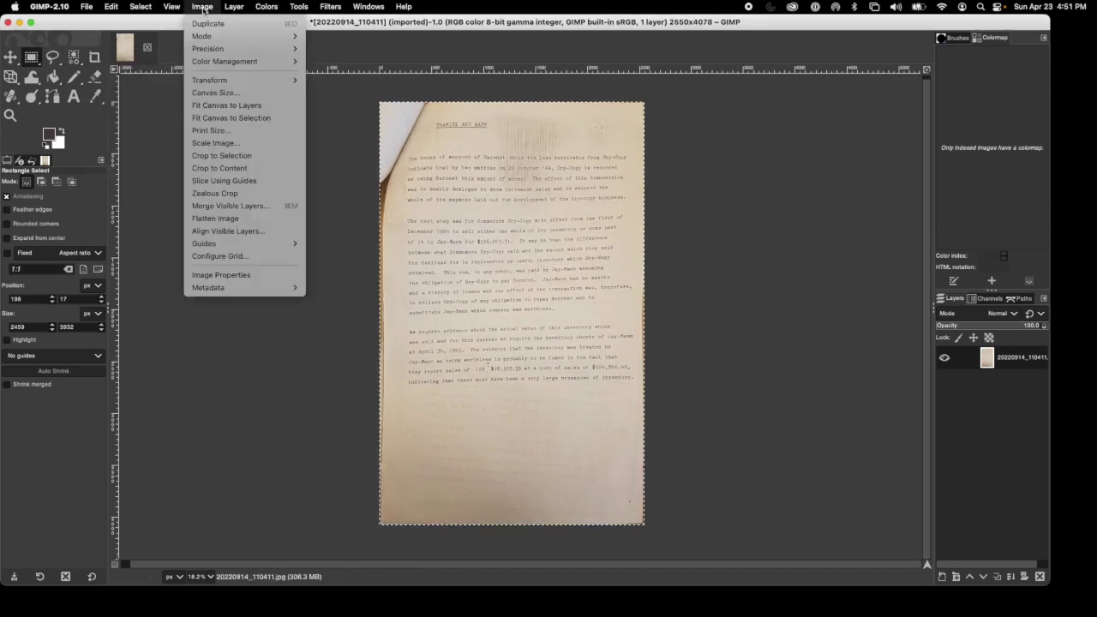
click(207, 92)
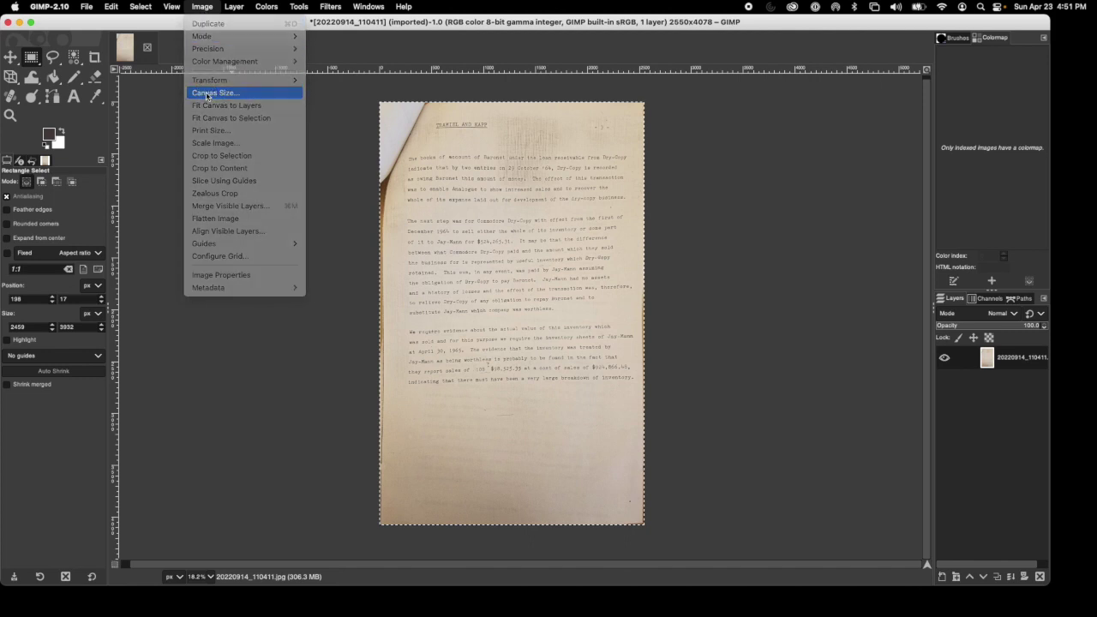
click(208, 88)
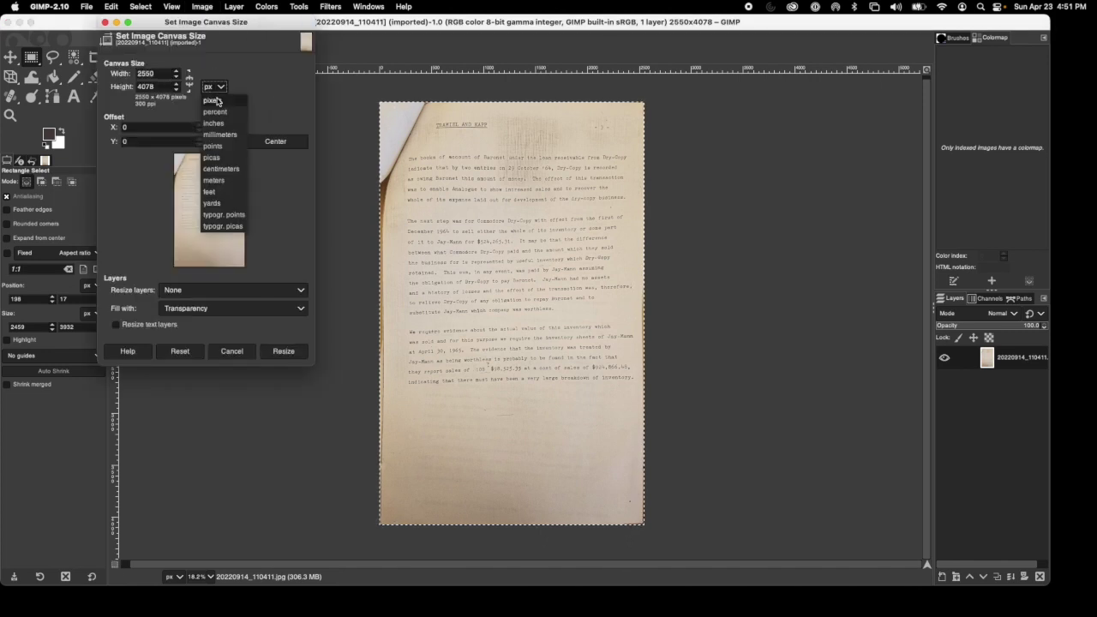
click(217, 115)
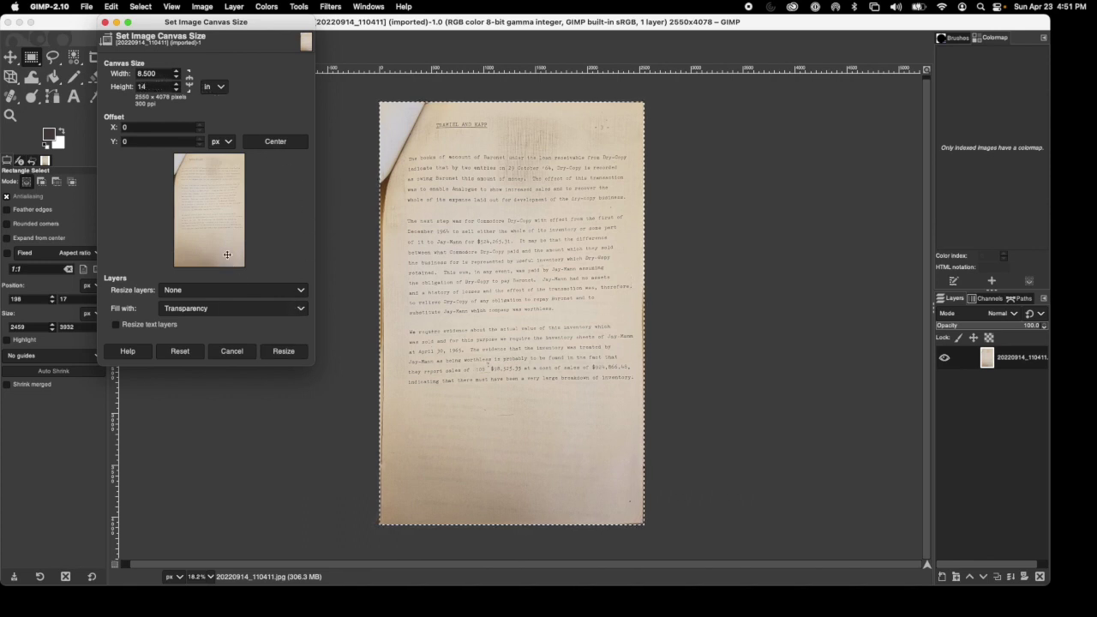
click(163, 74)
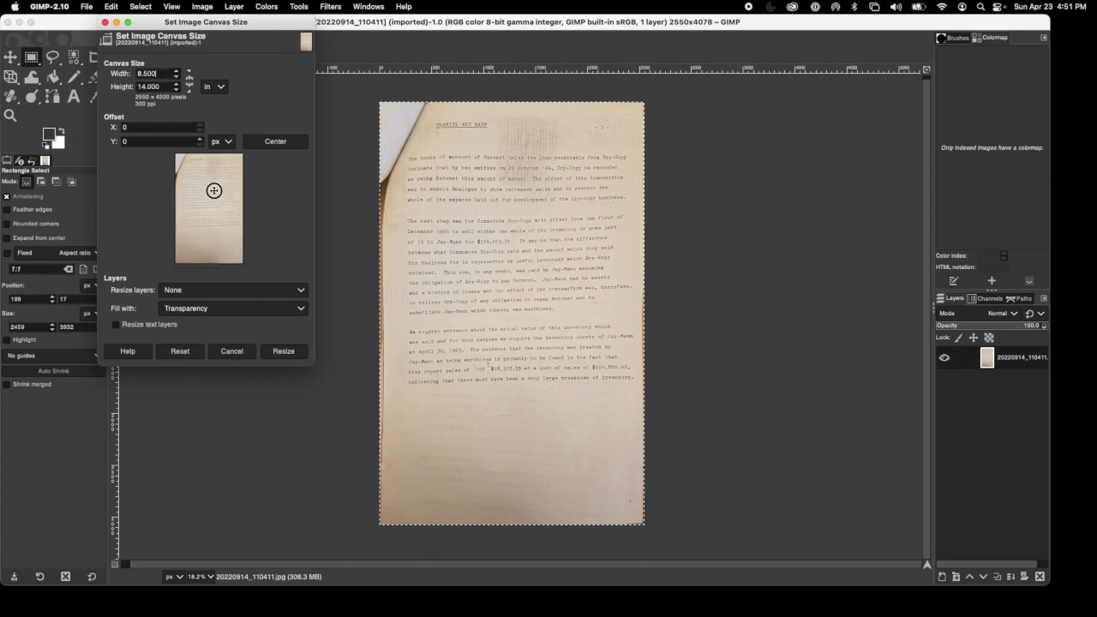
drag(213, 190, 258, 277)
click(284, 351)
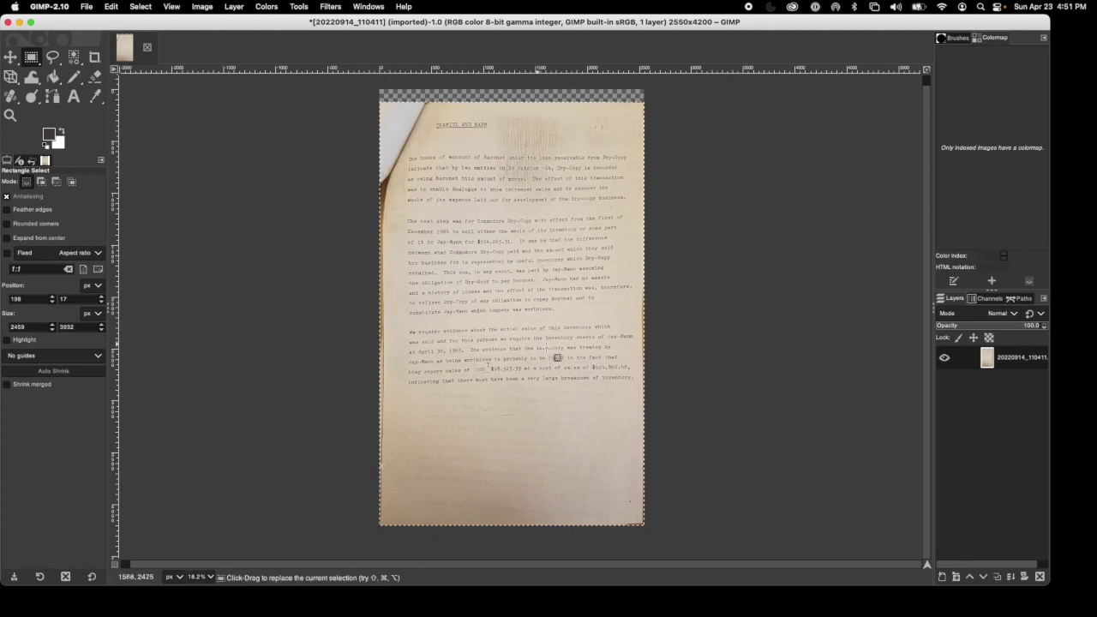
Show the grid again and rotate the page clockwise by about 1.1 degrees to level the text lines.
click(172, 7)
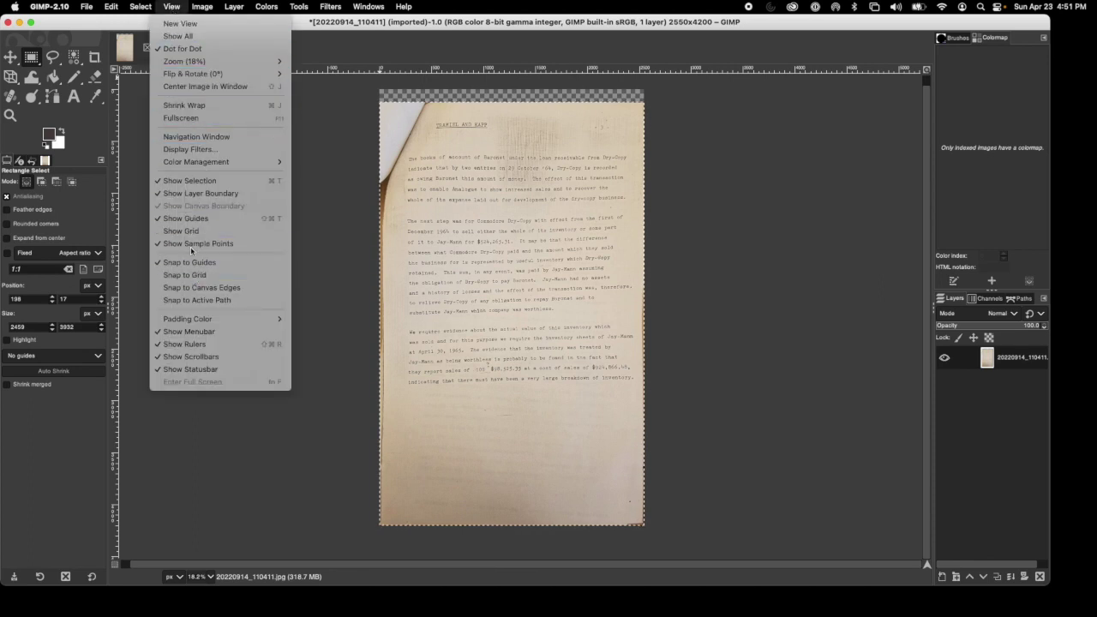
click(188, 231)
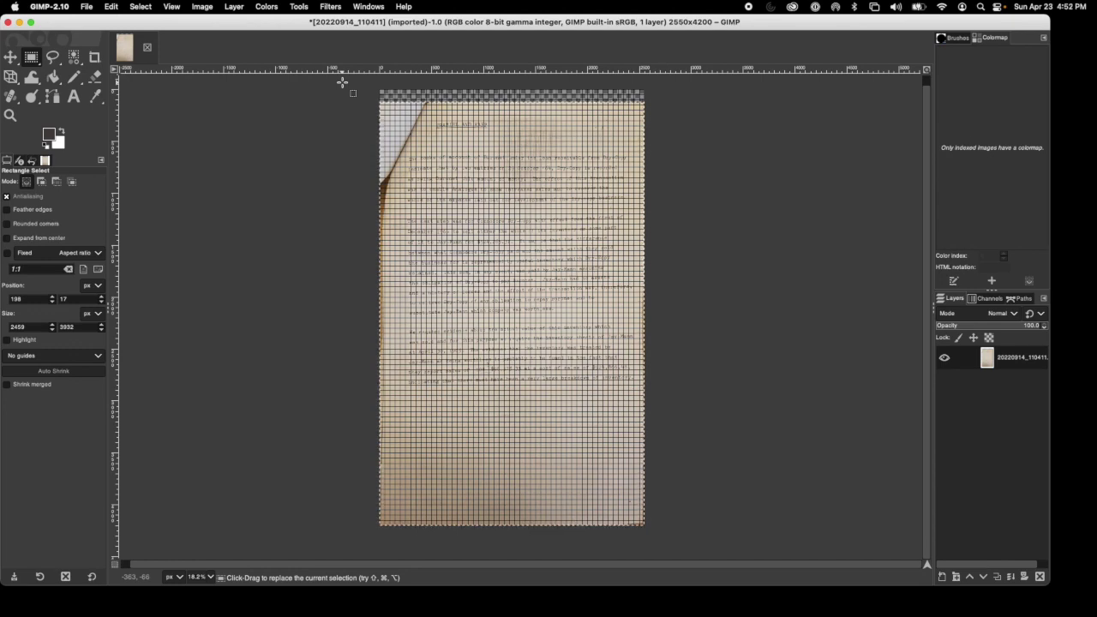
click(299, 6)
mouse_move(326, 49)
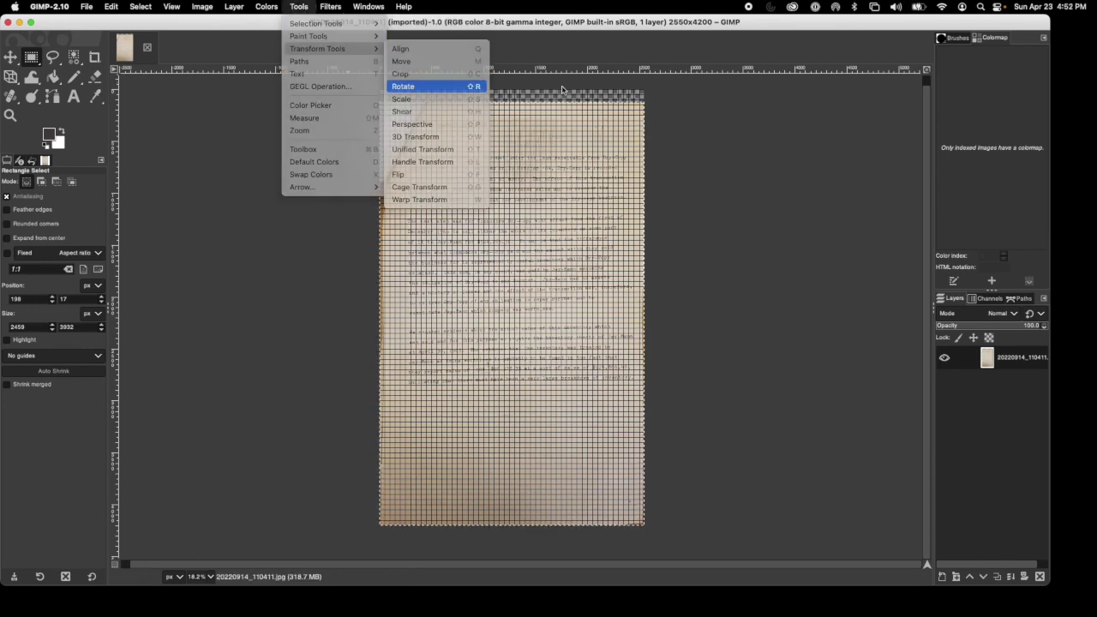
click(403, 87)
click(515, 257)
click(841, 101)
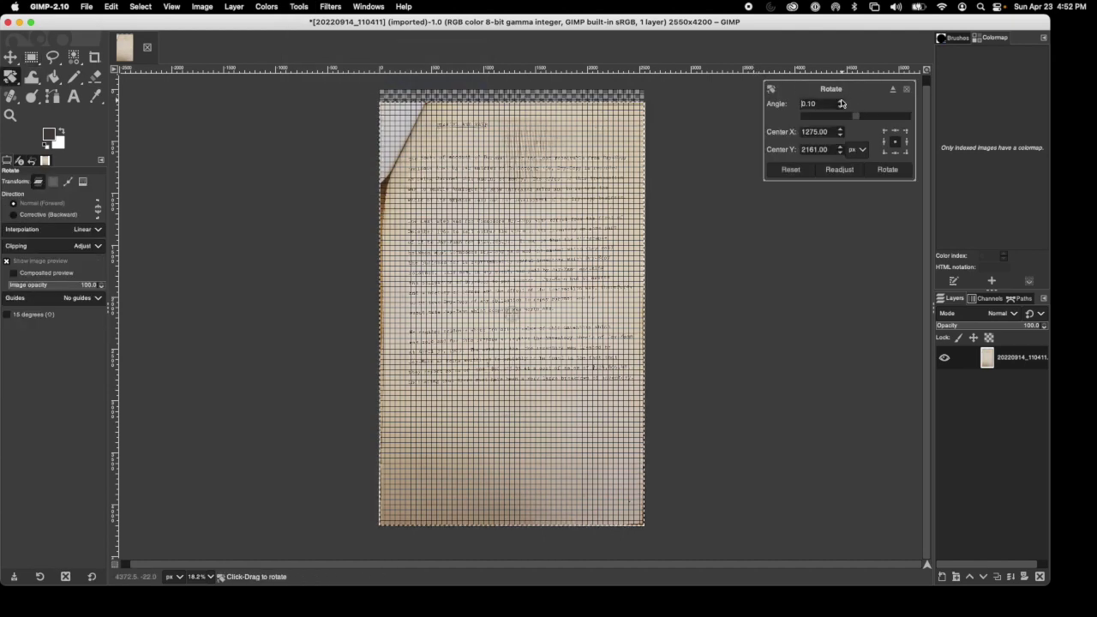
click(841, 101)
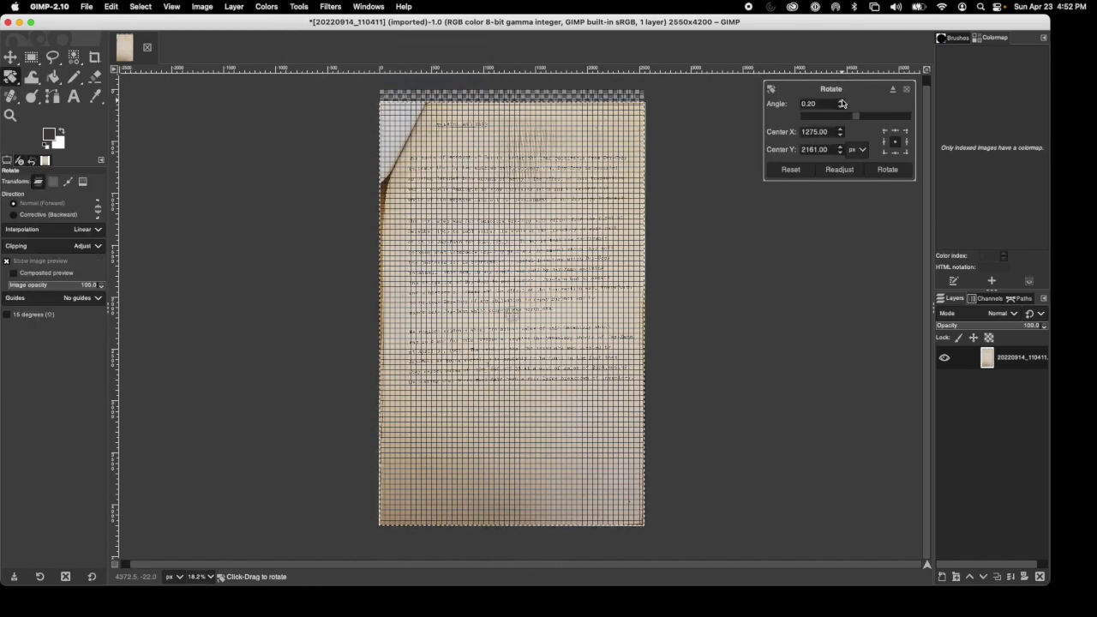
click(841, 102)
click(842, 102)
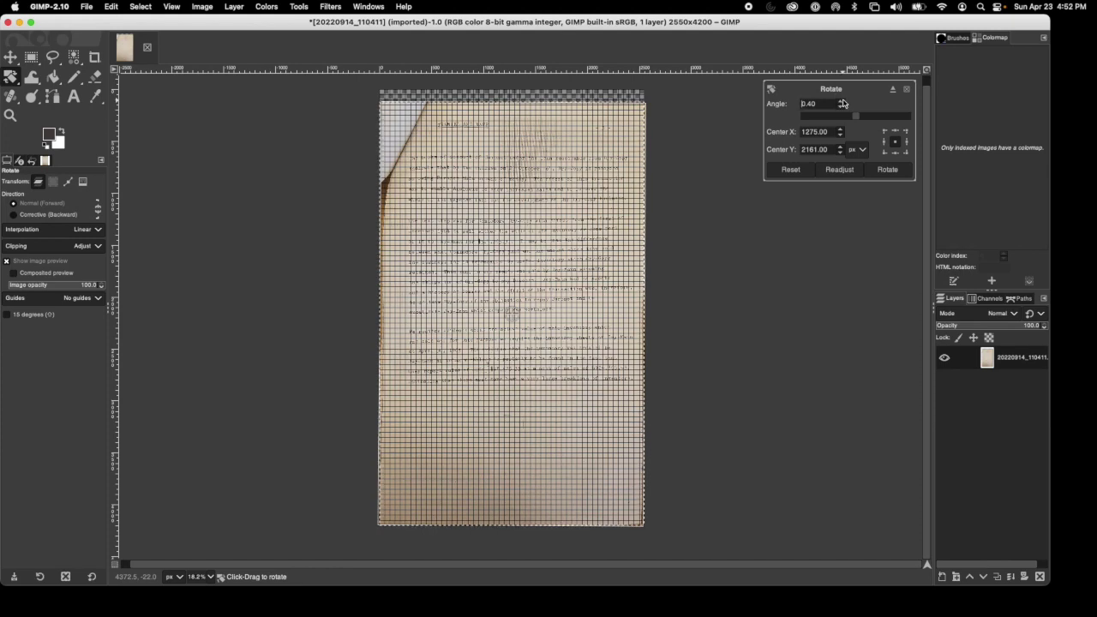
click(842, 102)
click(842, 102)
click(842, 102)
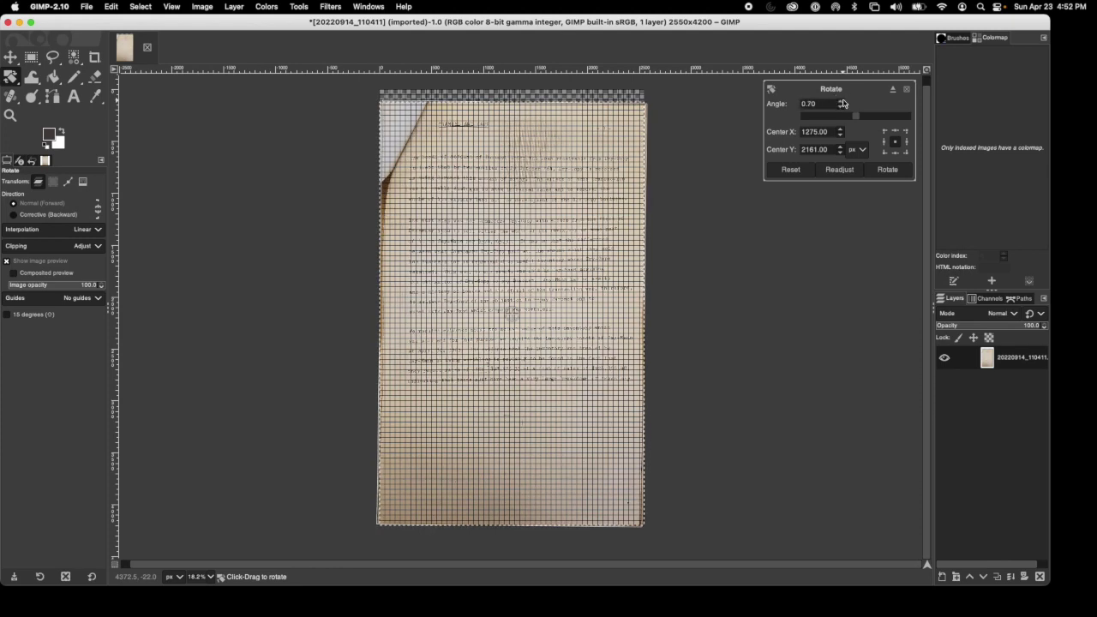
click(842, 102)
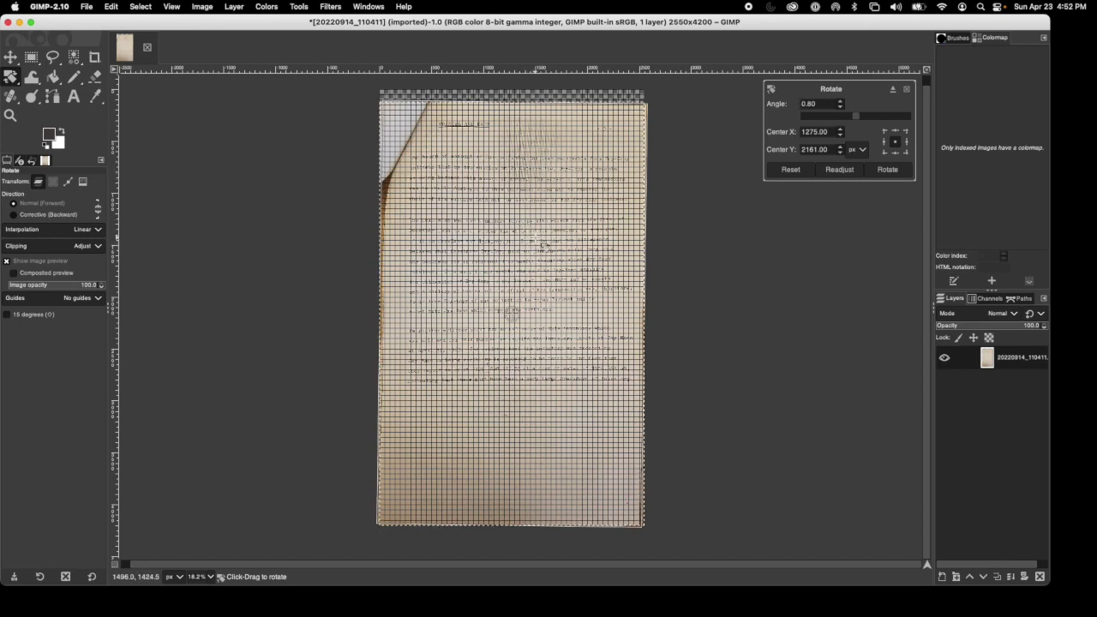
click(841, 102)
click(842, 101)
click(842, 101)
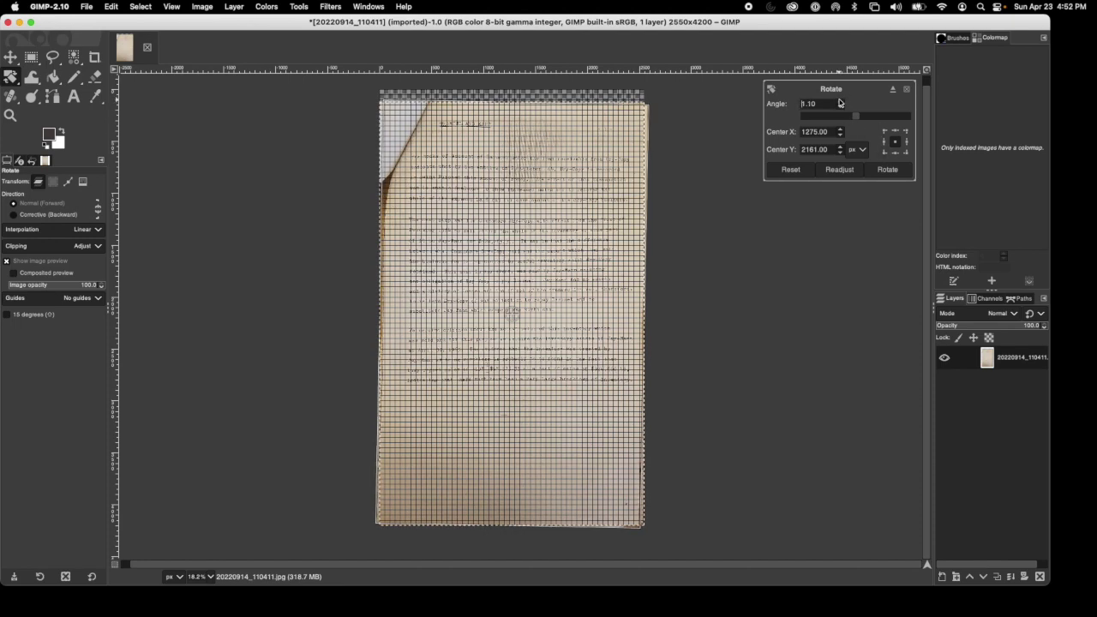
click(841, 101)
click(895, 173)
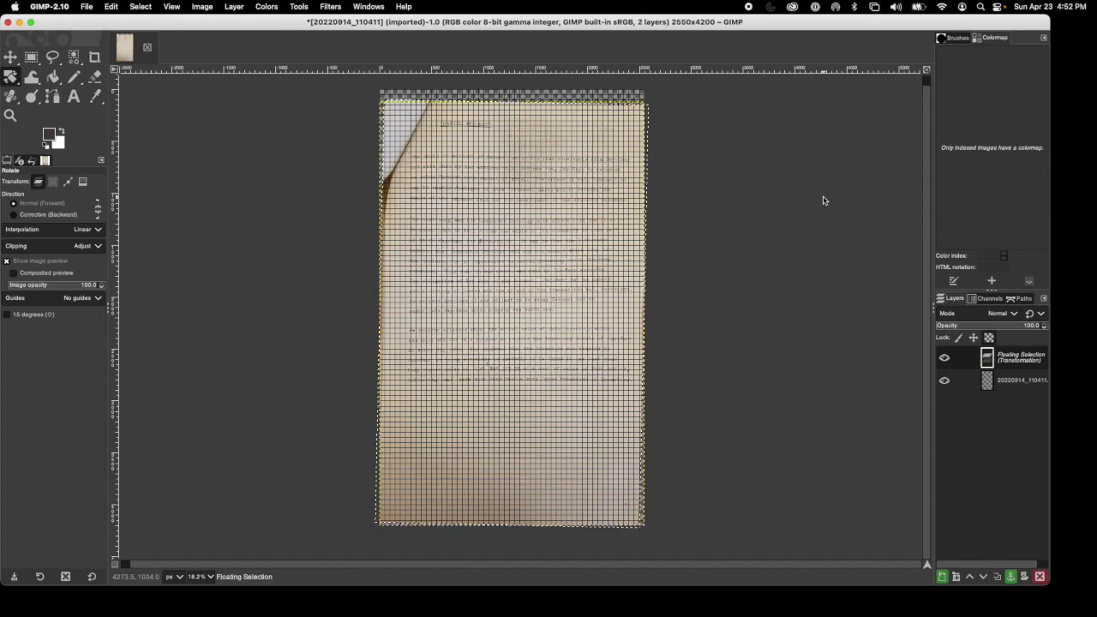
Hide the grid and flatten the image so the rotated floating selection merges into a single layer.
click(171, 6)
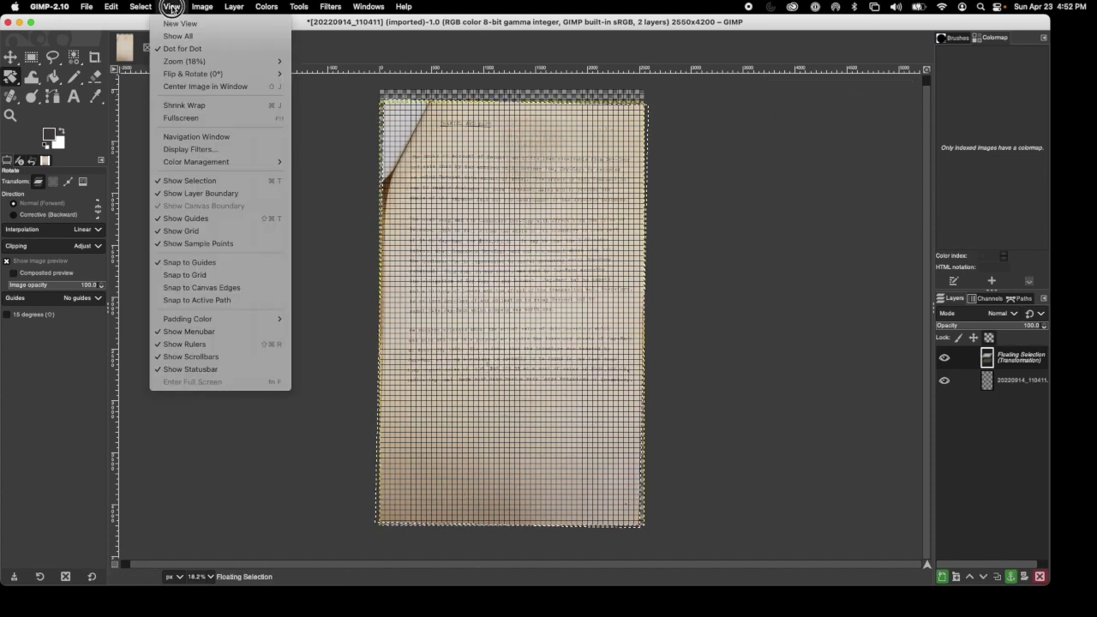
click(192, 232)
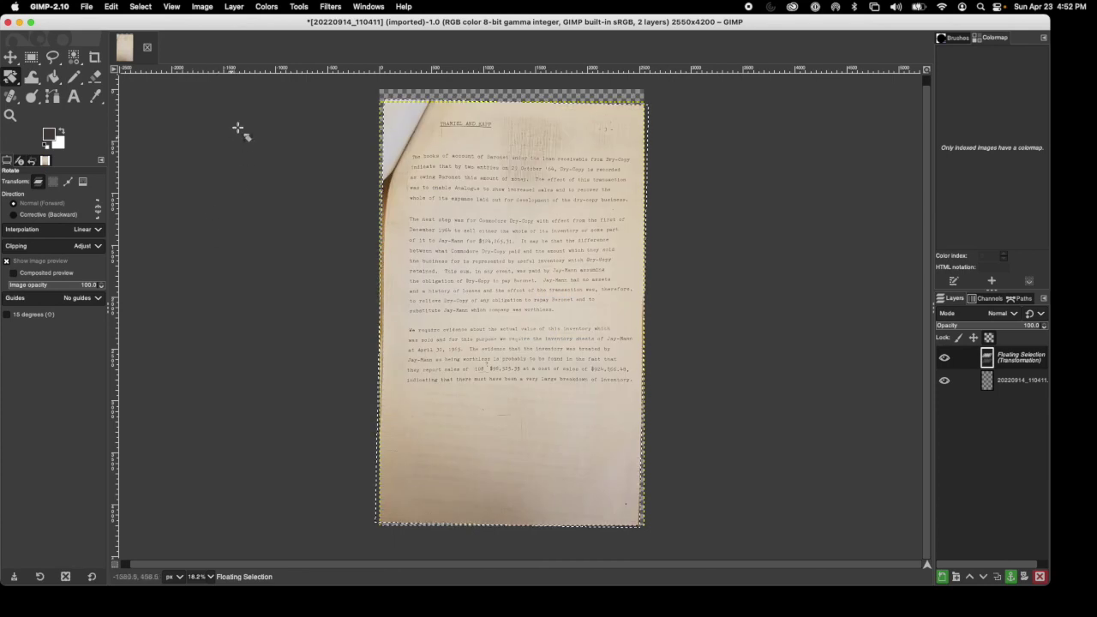
click(142, 6)
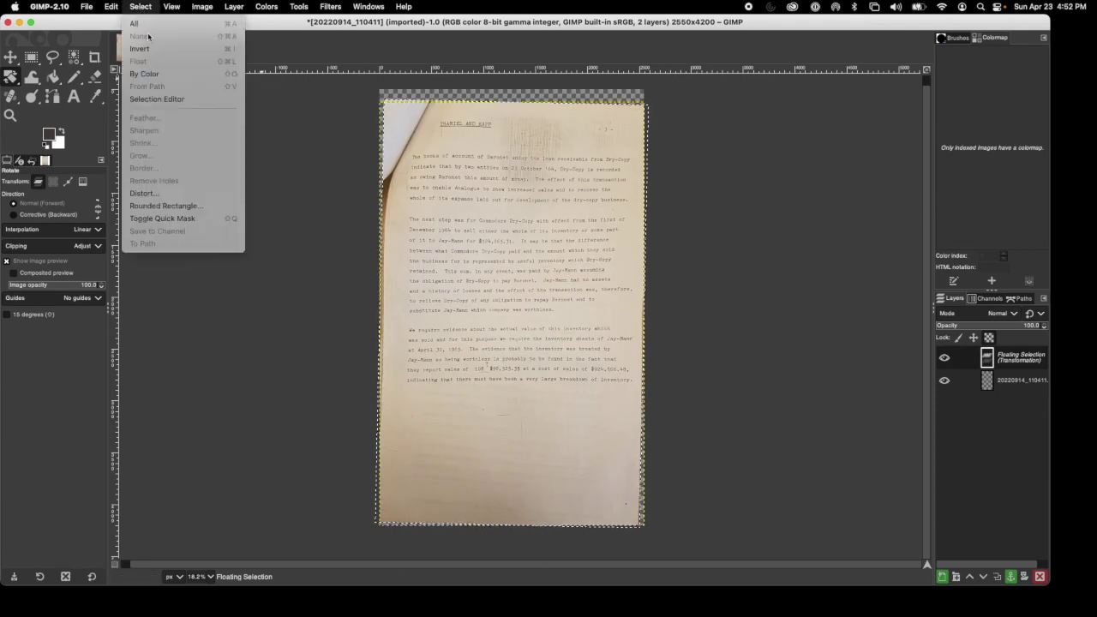
click(144, 8)
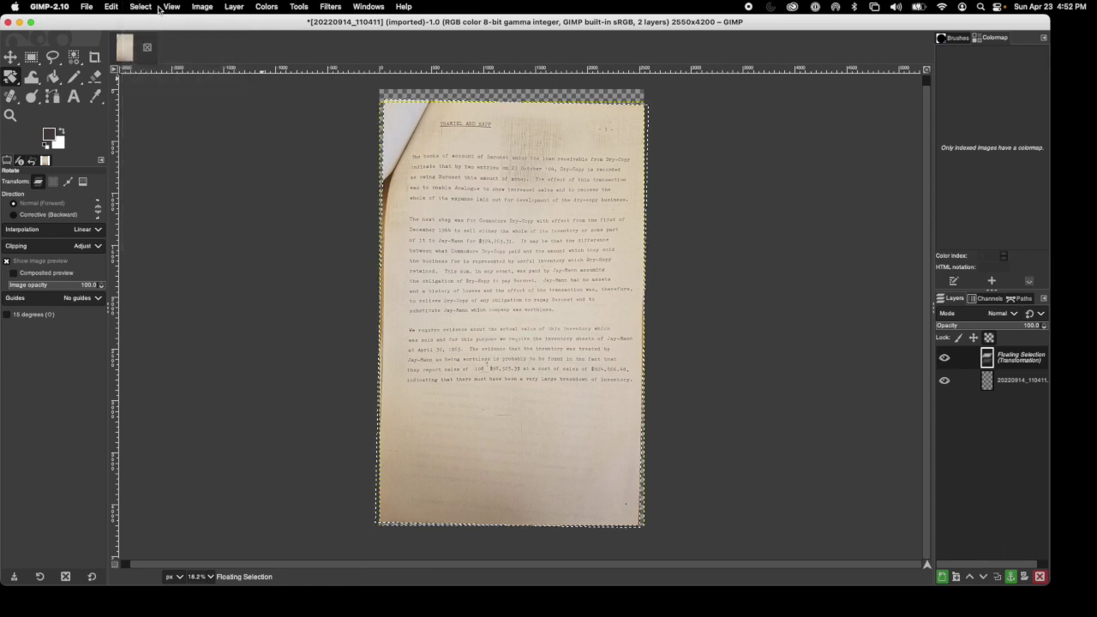
click(202, 8)
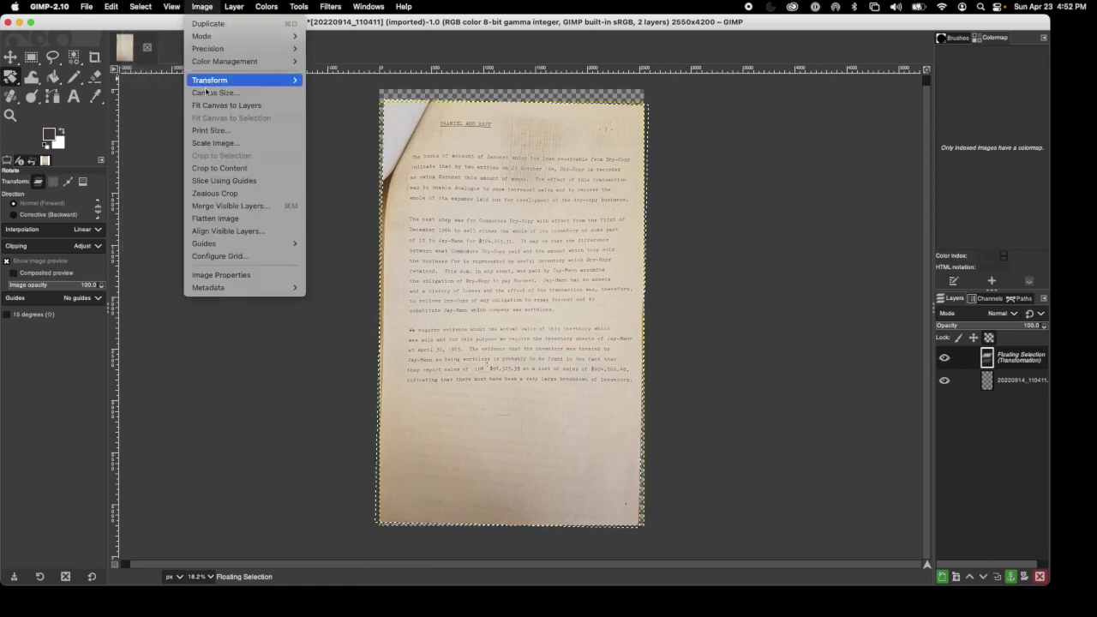
click(223, 218)
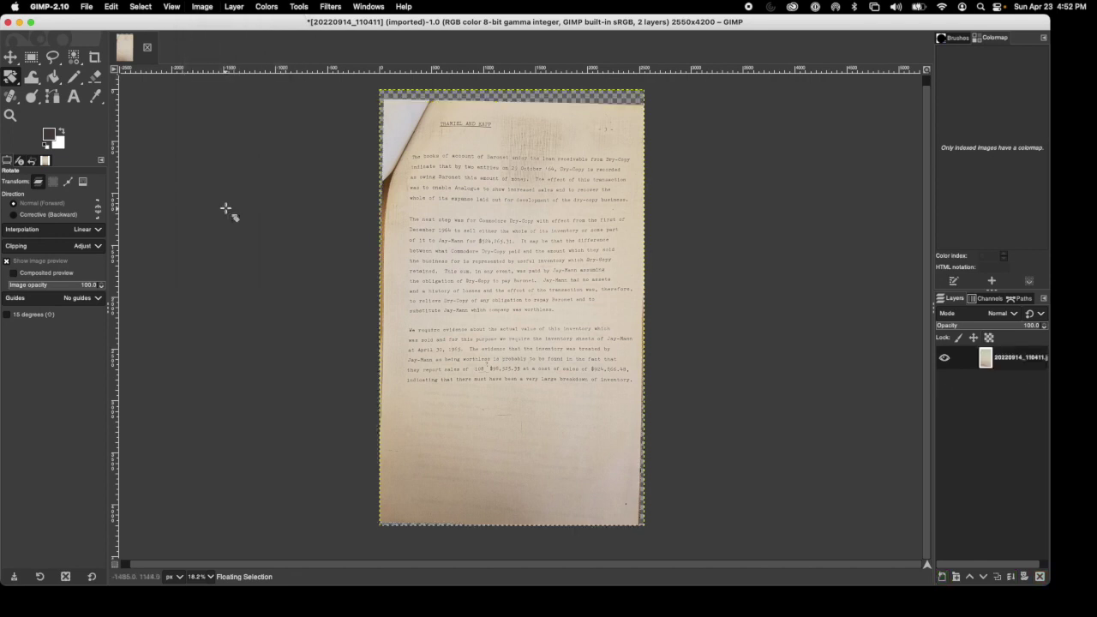
Erase the folded corner and the dark edges around the page with the Eraser at size 127.
click(296, 8)
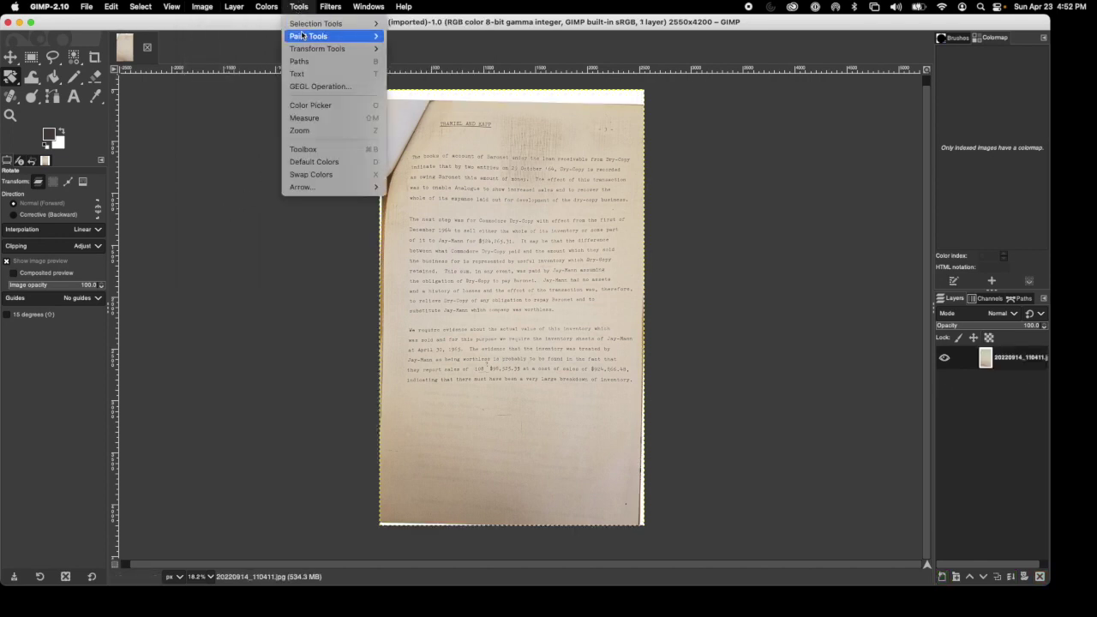
mouse_move(305, 36)
click(413, 89)
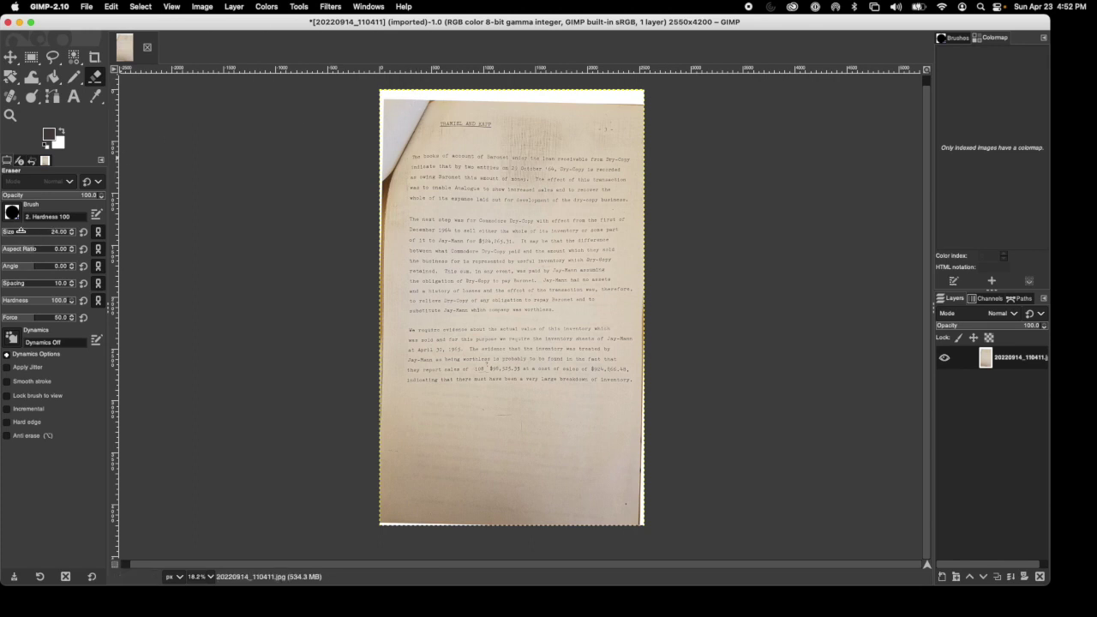
click(20, 232)
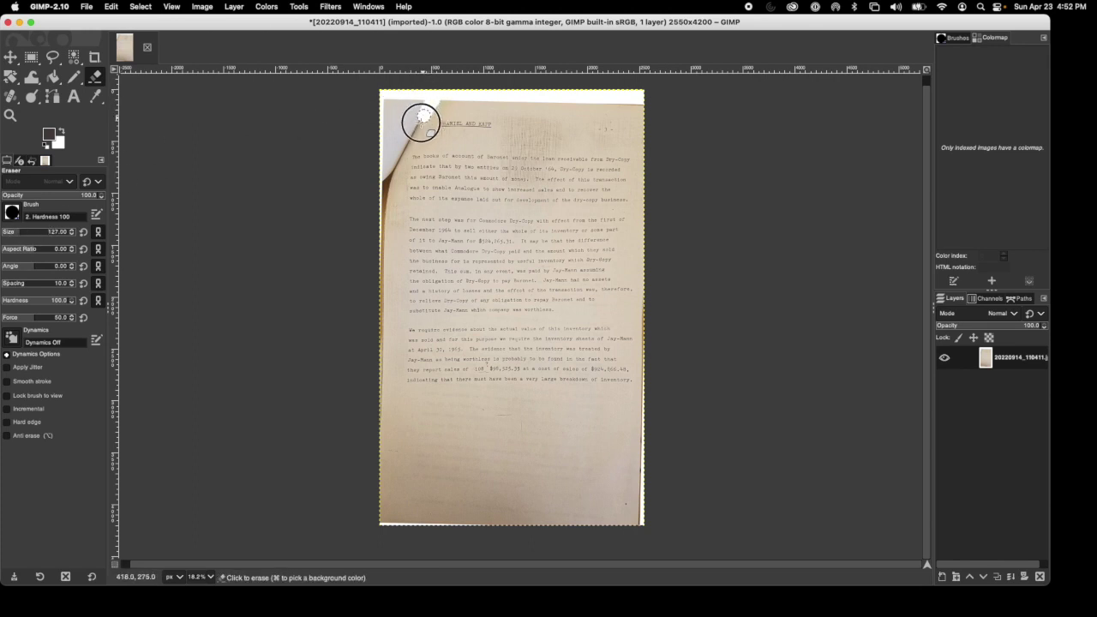
mouse_move(423, 117)
mouse_down()
mouse_move(396, 228)
mouse_move(384, 225)
mouse_move(385, 90)
mouse_move(380, 113)
mouse_move(410, 88)
mouse_move(422, 94)
mouse_move(397, 139)
mouse_move(385, 222)
mouse_move(390, 130)
mouse_move(408, 96)
mouse_move(384, 129)
mouse_move(385, 524)
mouse_move(634, 524)
mouse_move(645, 404)
mouse_move(642, 102)
mouse_move(460, 98)
mouse_move(399, 142)
mouse_up()
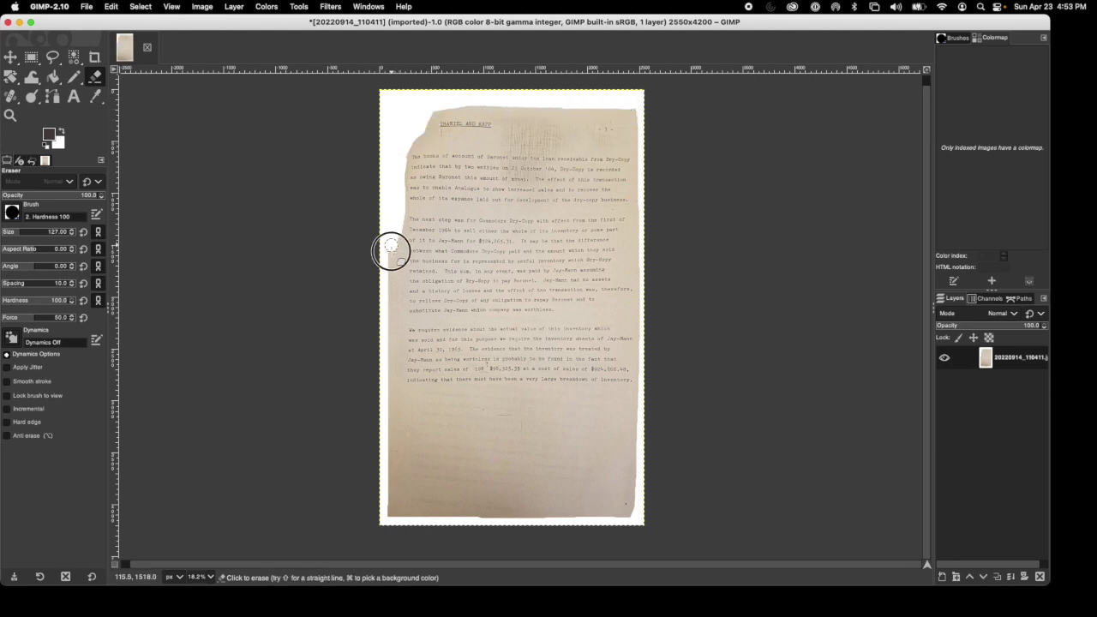
mouse_move(391, 249)
mouse_down()
mouse_move(387, 505)
mouse_move(479, 515)
mouse_move(635, 503)
mouse_move(626, 510)
mouse_up()
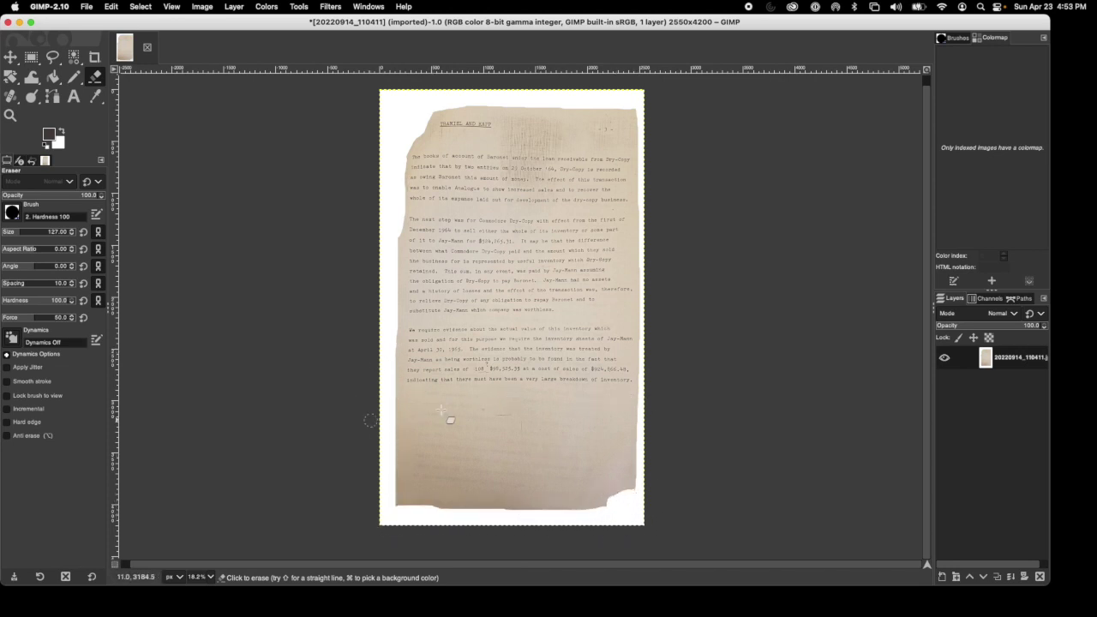
Enlarge the eraser to size 442 and erase the entire blank area below the last paragraph.
drag(42, 232, 56, 232)
drag(390, 410, 637, 409)
mouse_move(488, 432)
mouse_down()
mouse_move(372, 441)
mouse_move(605, 458)
mouse_move(583, 477)
mouse_move(390, 491)
mouse_move(642, 492)
mouse_up()
Convert the image to indexed colors with an optimum palette of at most 8 colors and no dithering.
click(202, 8)
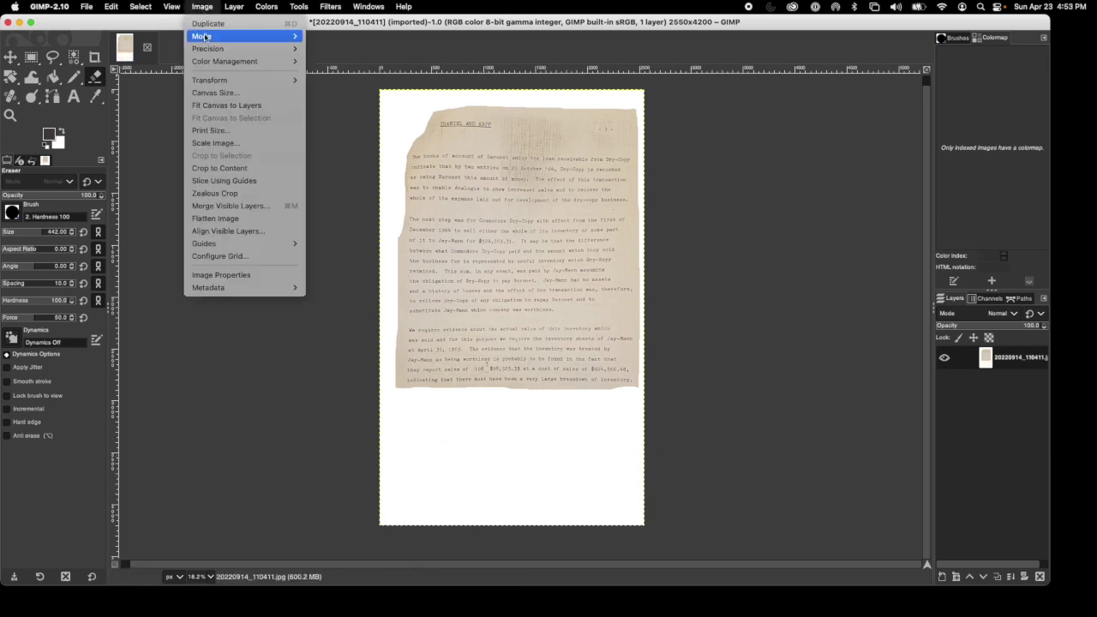
mouse_move(274, 35)
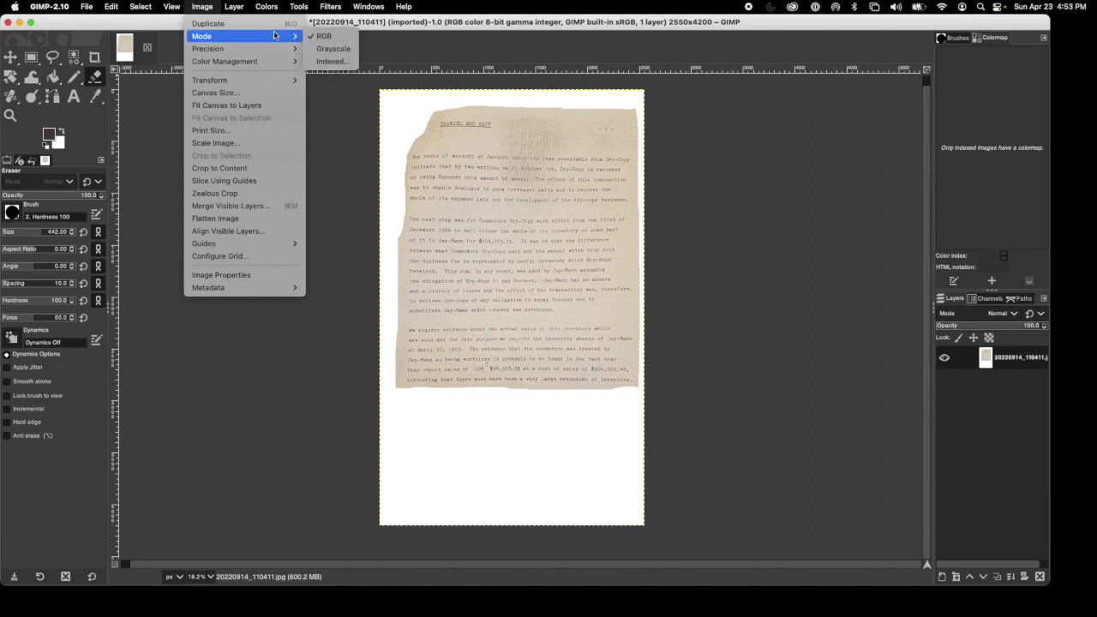
click(322, 62)
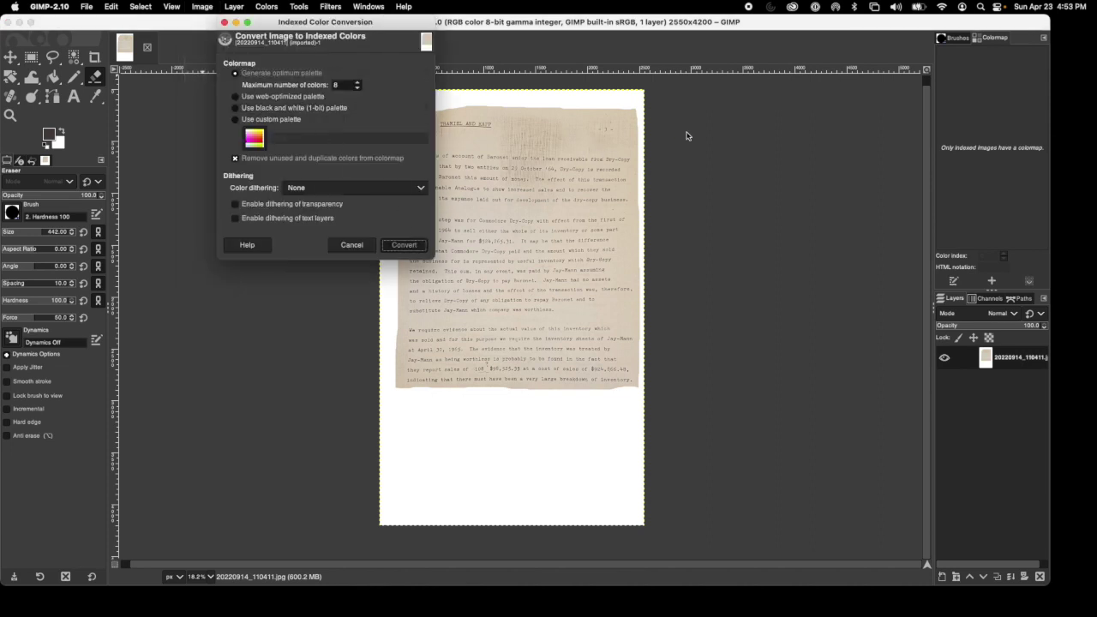
key(Return)
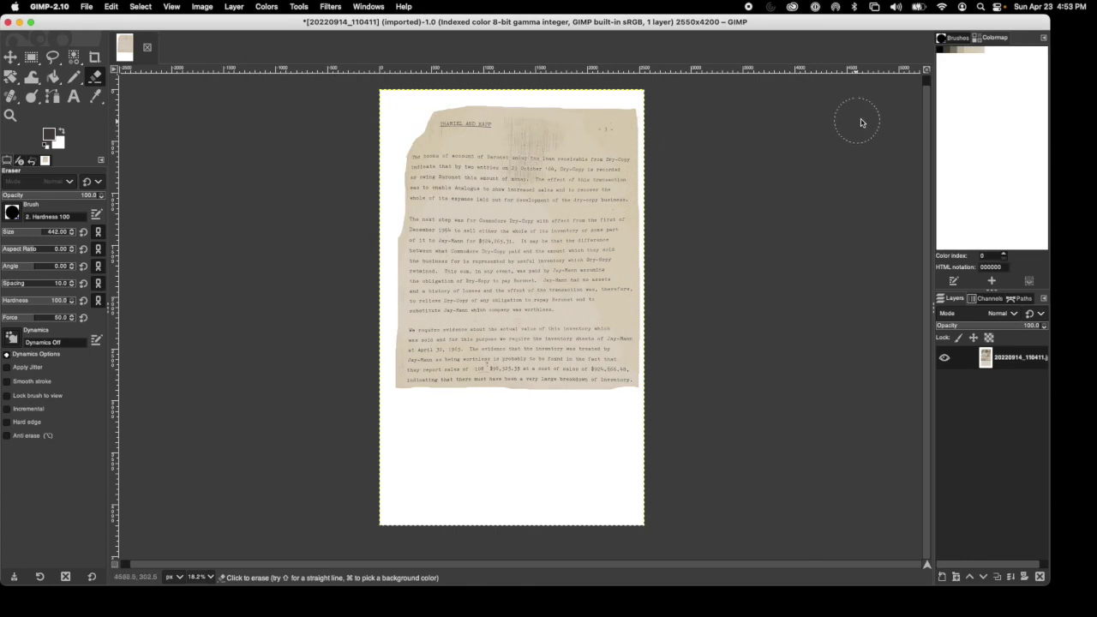
Accept the black first and white last colormap entries, and set colormap entry #6 to white (ffffff).
double_click(940, 52)
click(1056, 220)
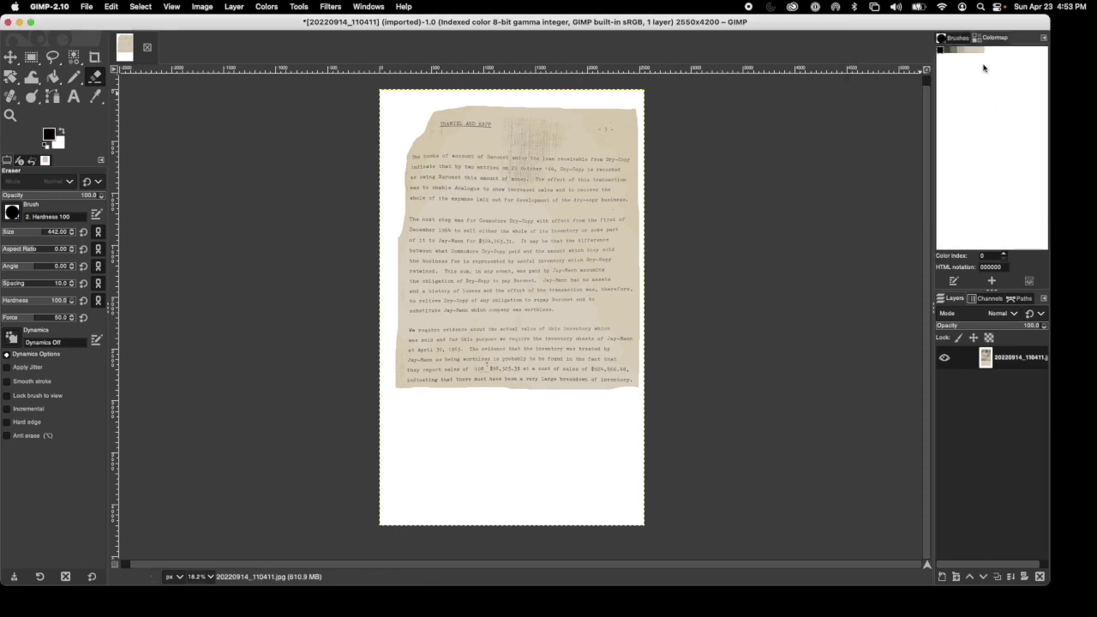
double_click(982, 51)
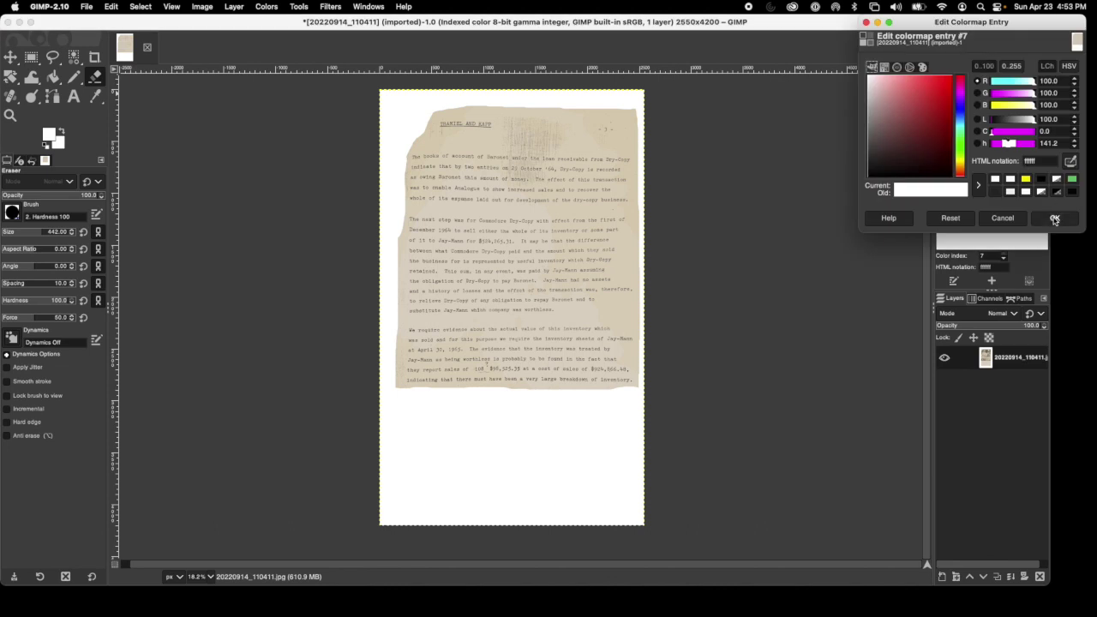
click(1055, 219)
double_click(982, 51)
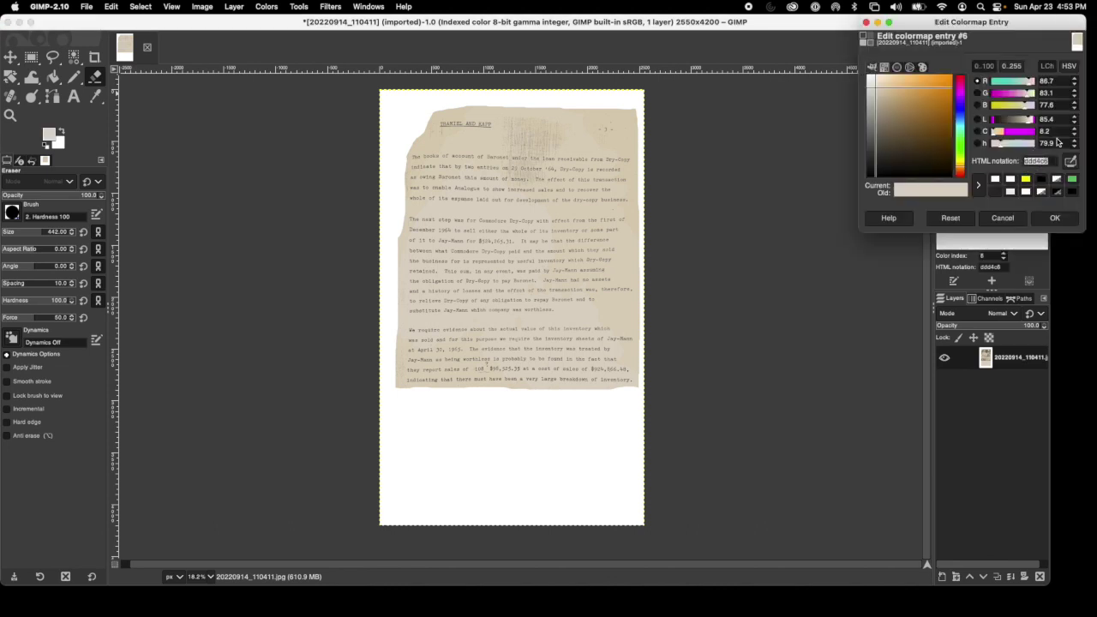
text(ffffff)
click(1060, 215)
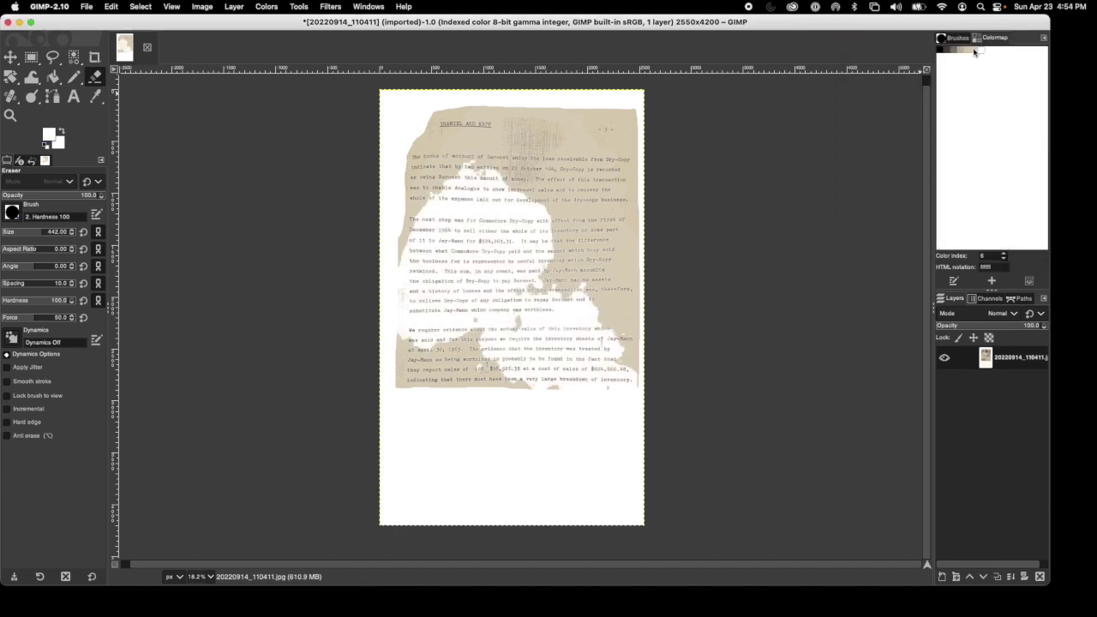
double_click(974, 52)
double_click(1043, 162)
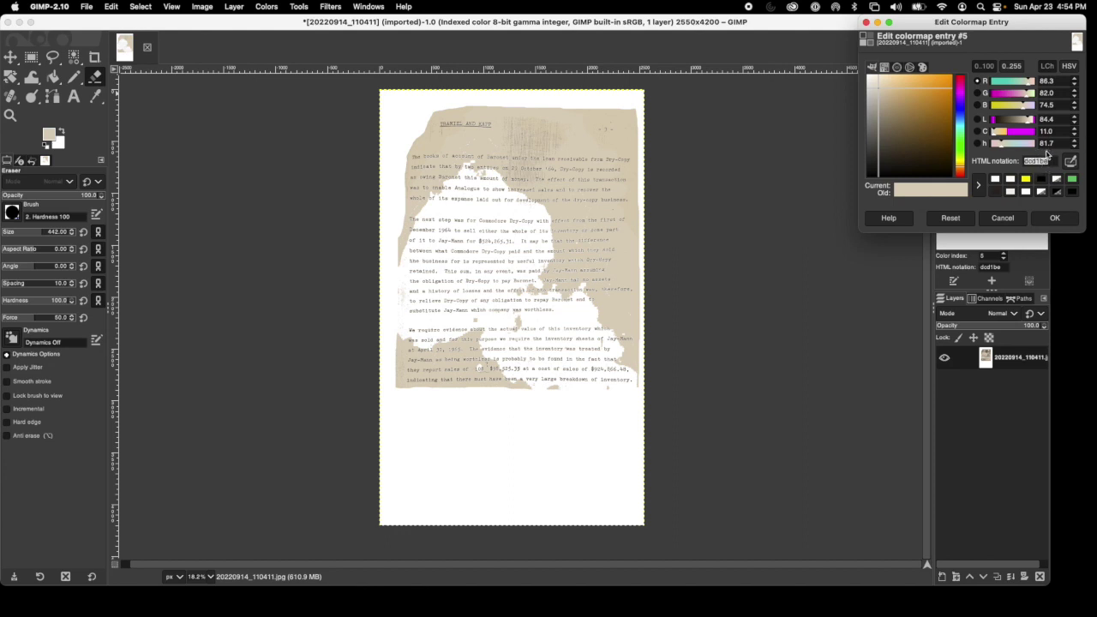
text(ffffff)
click(1058, 222)
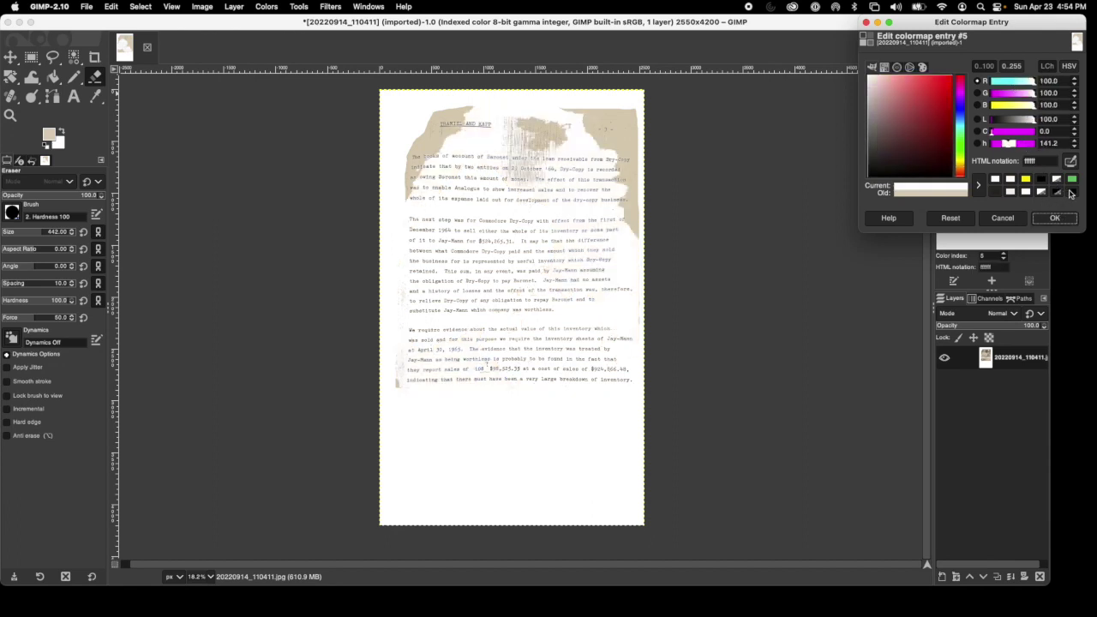
click(868, 22)
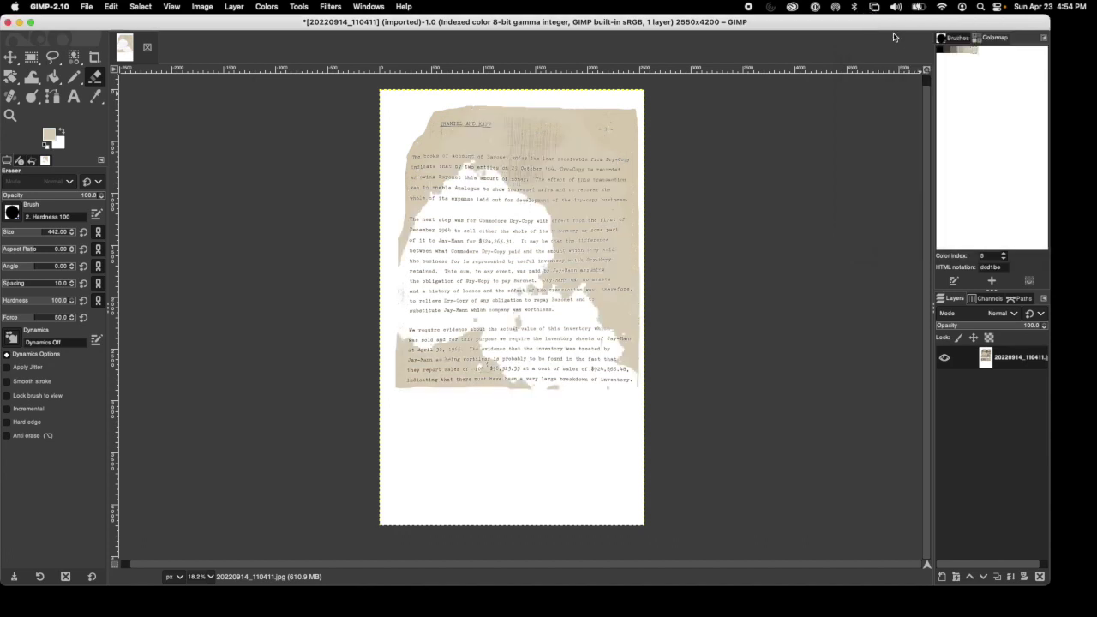
Set the beige colormap entries #5 and #4 to white (ffffff).
double_click(975, 54)
double_click(1042, 160)
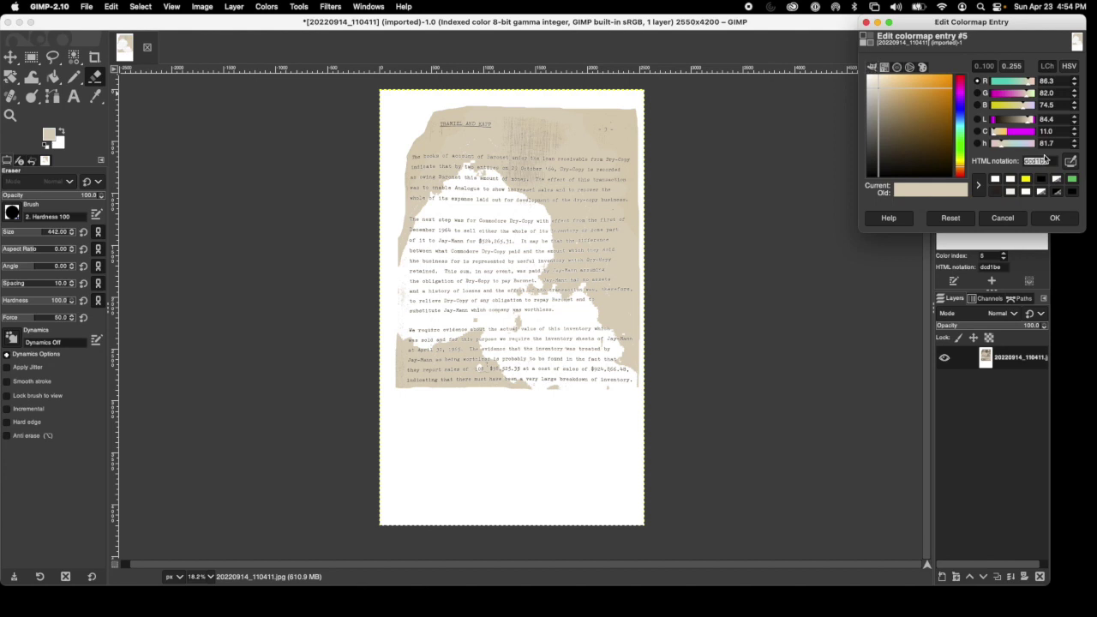
text(ffffff)
click(1050, 219)
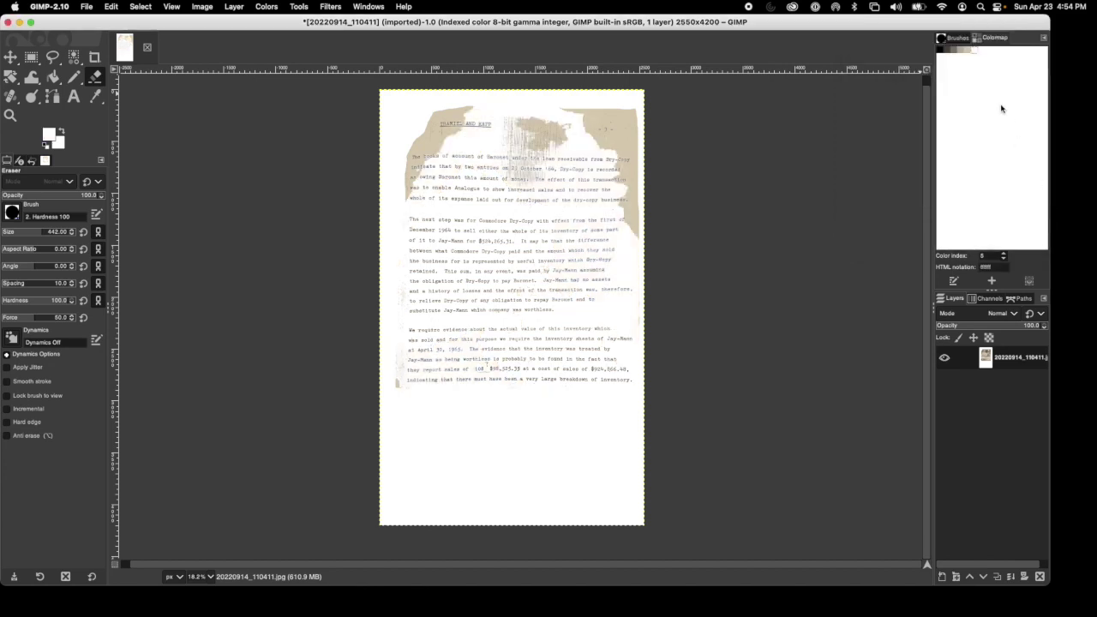
double_click(966, 51)
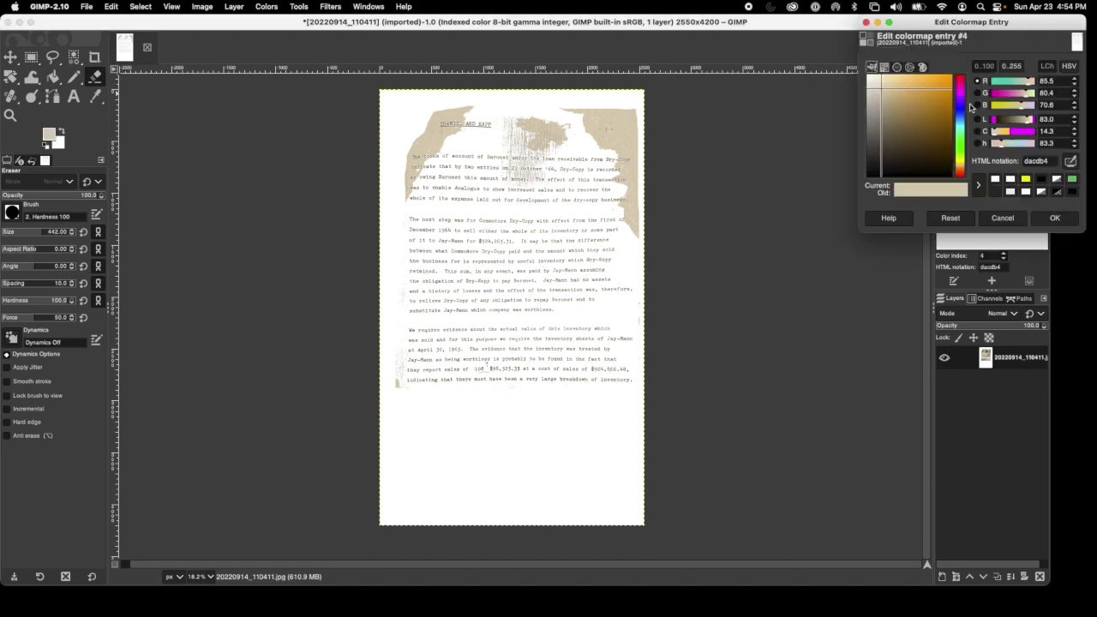
double_click(1041, 161)
text(ffffff)
click(1059, 219)
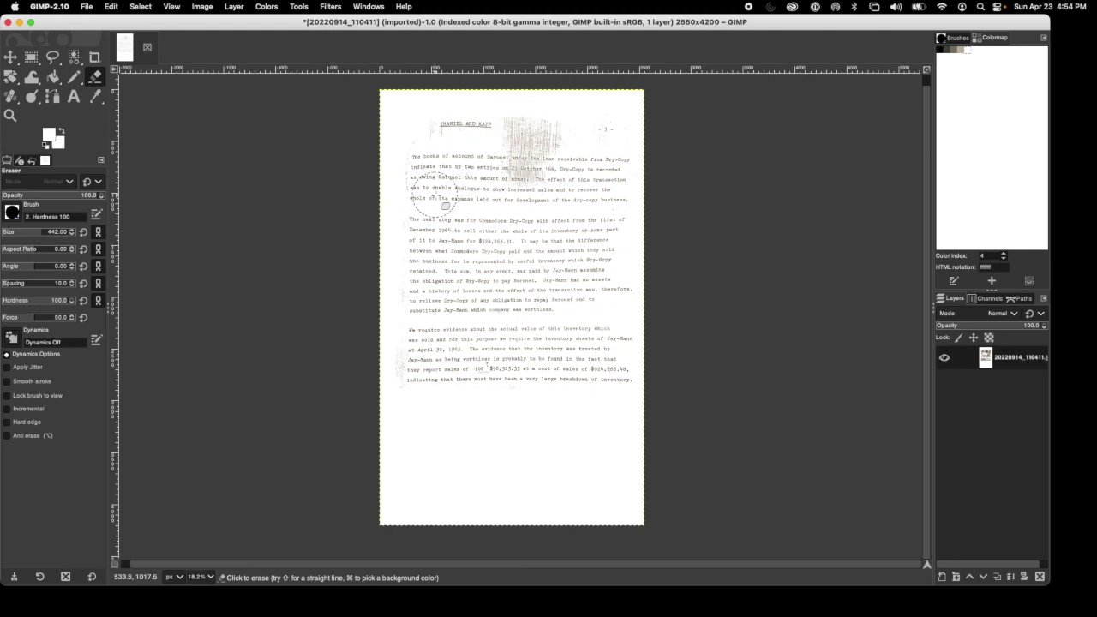
Set colormap entry #3 to white (ffffff) to clear the remaining light stains.
double_click(959, 50)
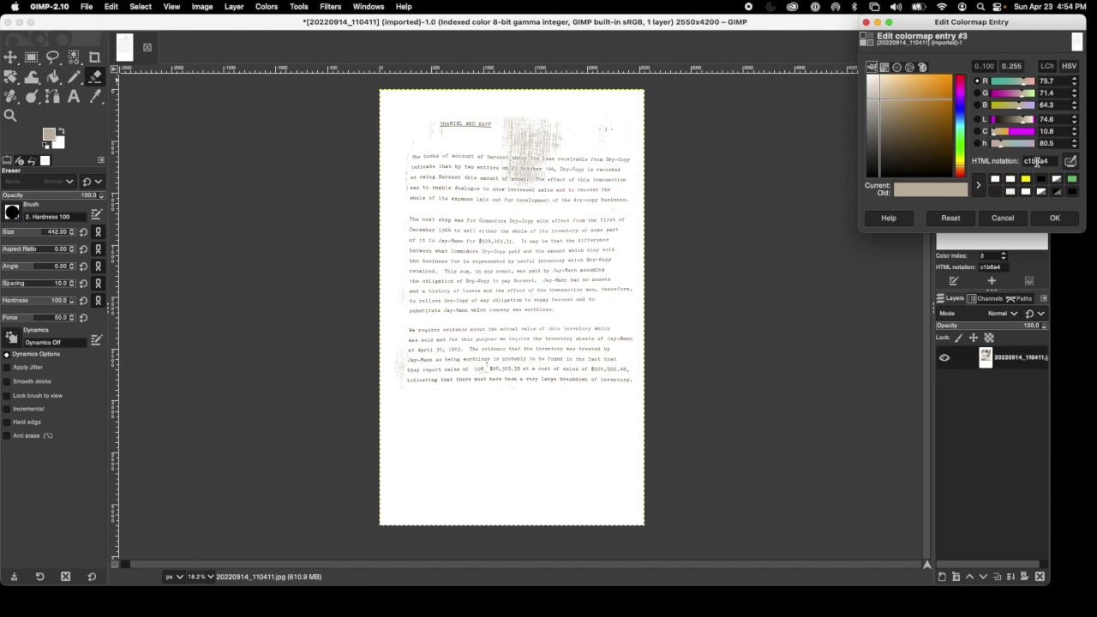
double_click(1037, 161)
text(ffffff)
click(1057, 217)
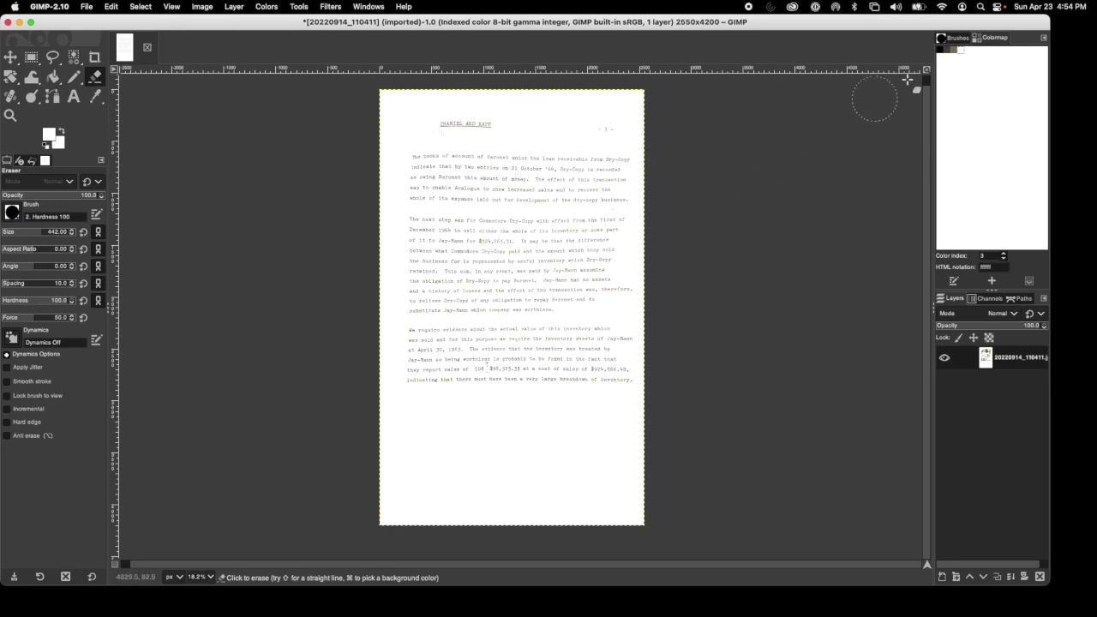
Darken the text colors by setting colormap entry #1 to near-black 0a0a09 and entry #2 to 21201e.
double_click(949, 50)
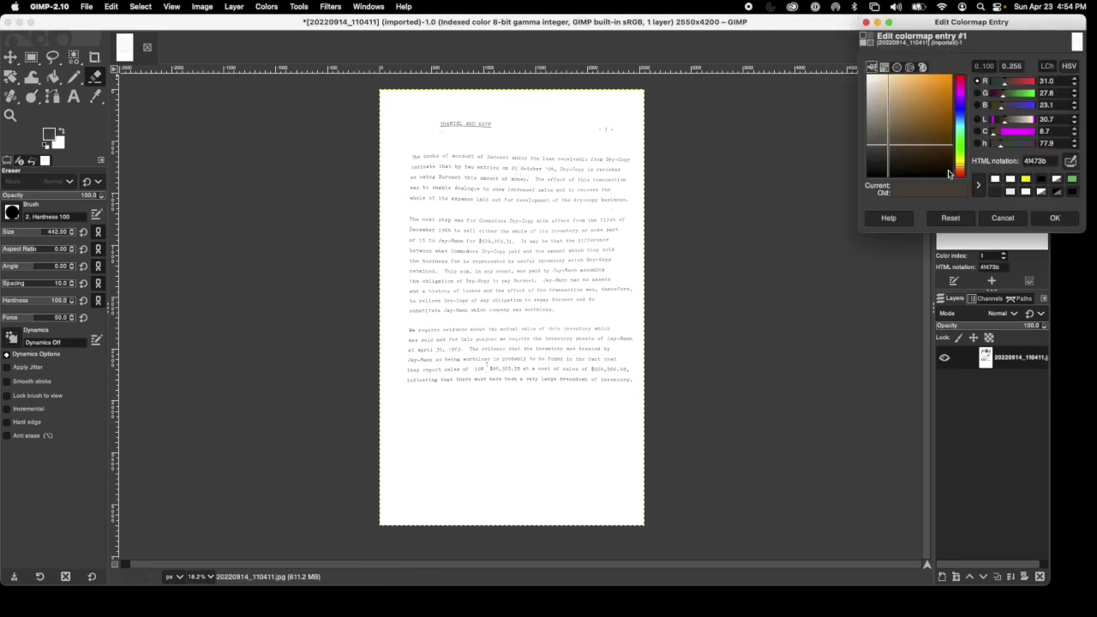
drag(890, 149, 884, 176)
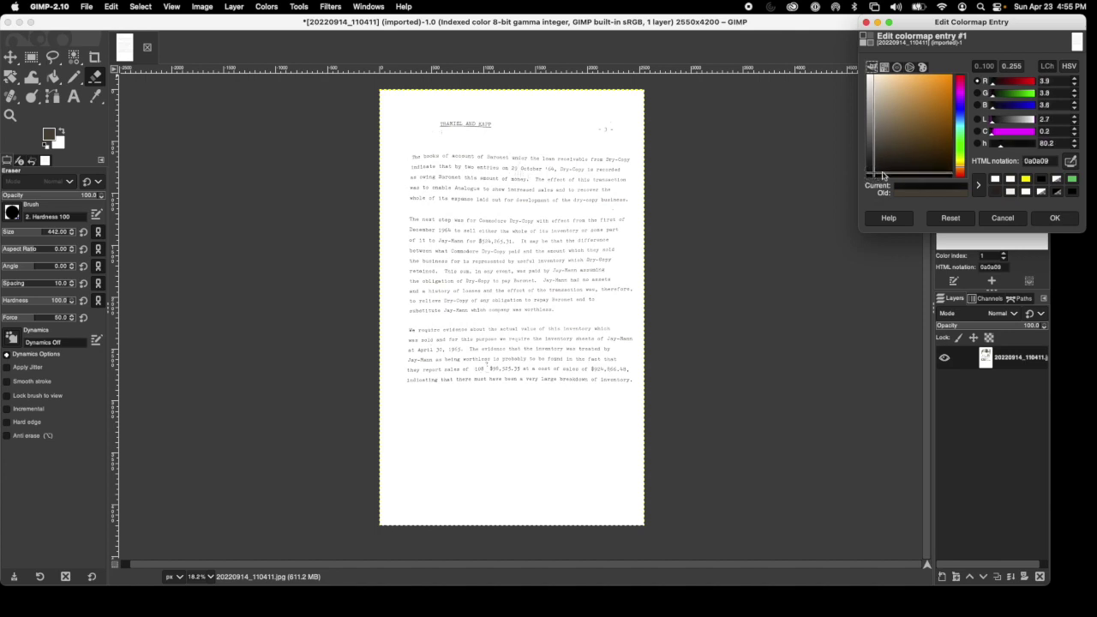
click(1055, 219)
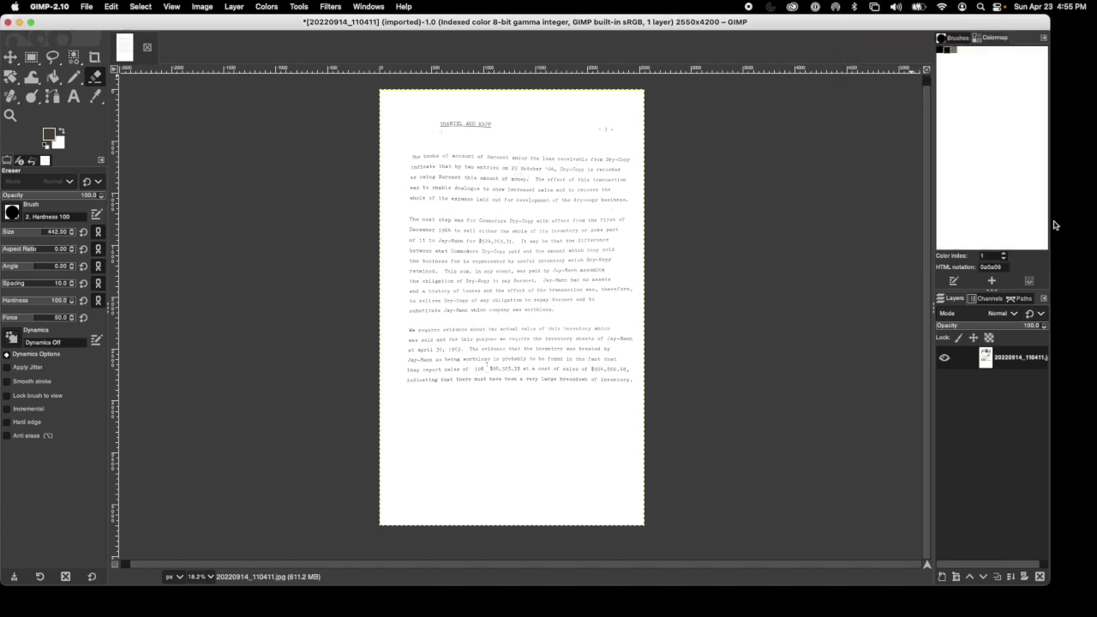
double_click(954, 49)
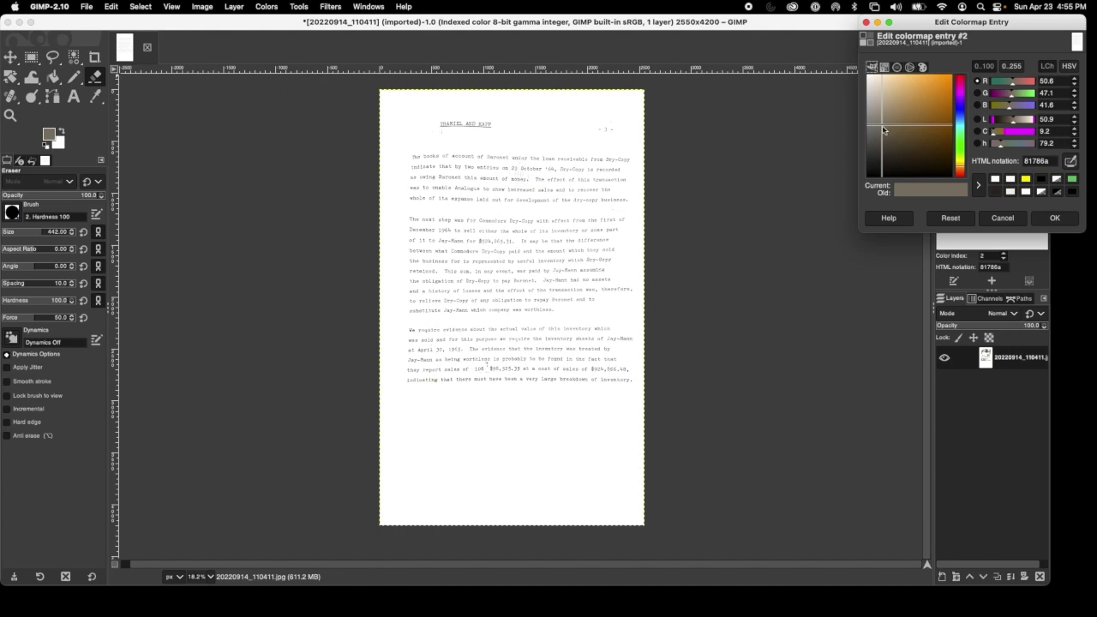
drag(884, 130, 874, 164)
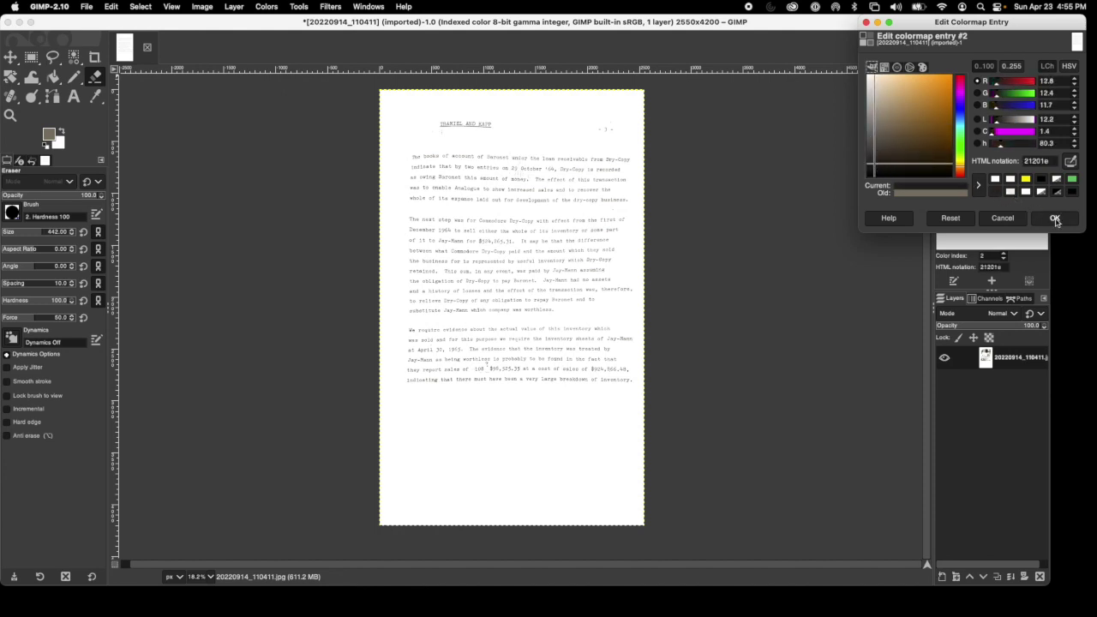
click(1055, 219)
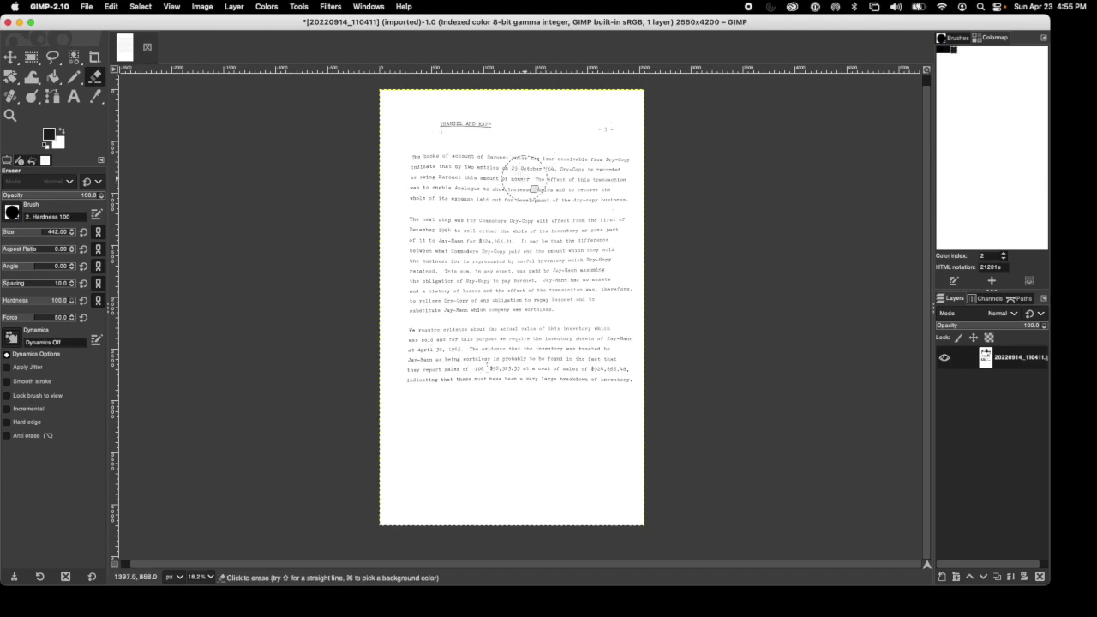
scroll(533, 188, up, 2)
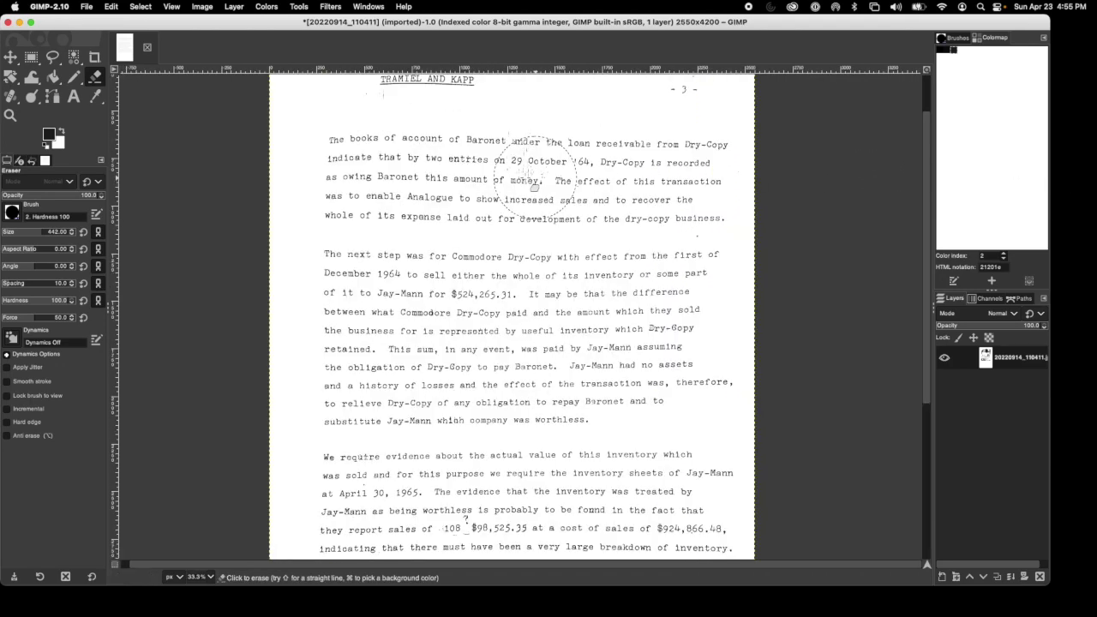
Set the eraser size to 49 and erase the specks below the heading and around "29 October" in the first paragraph.
click(10, 233)
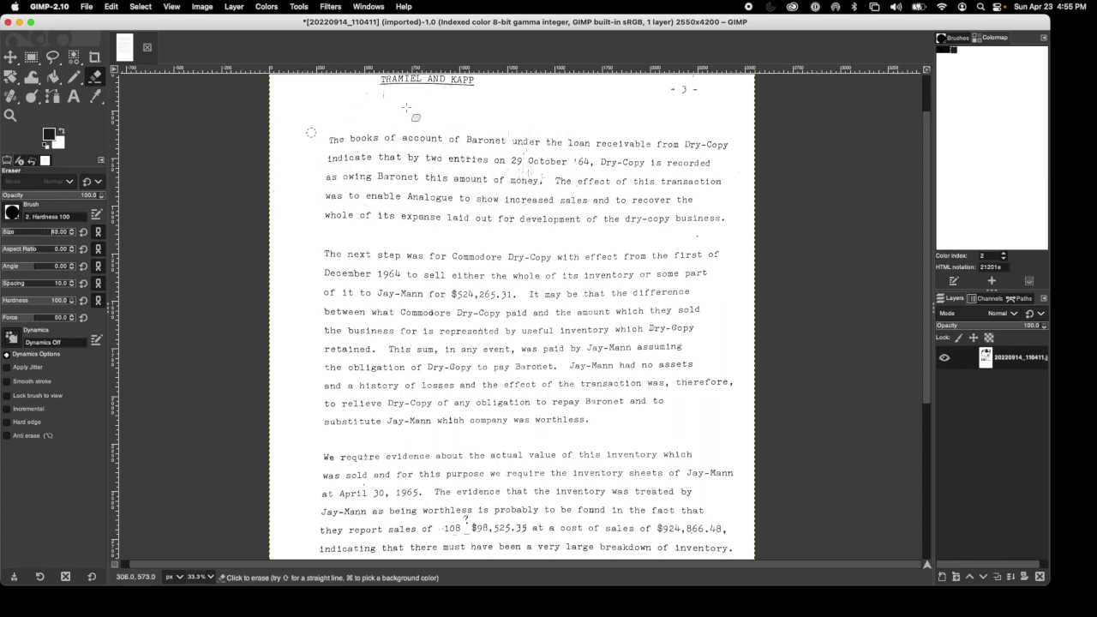
click(361, 96)
scroll(558, 172, up, 3)
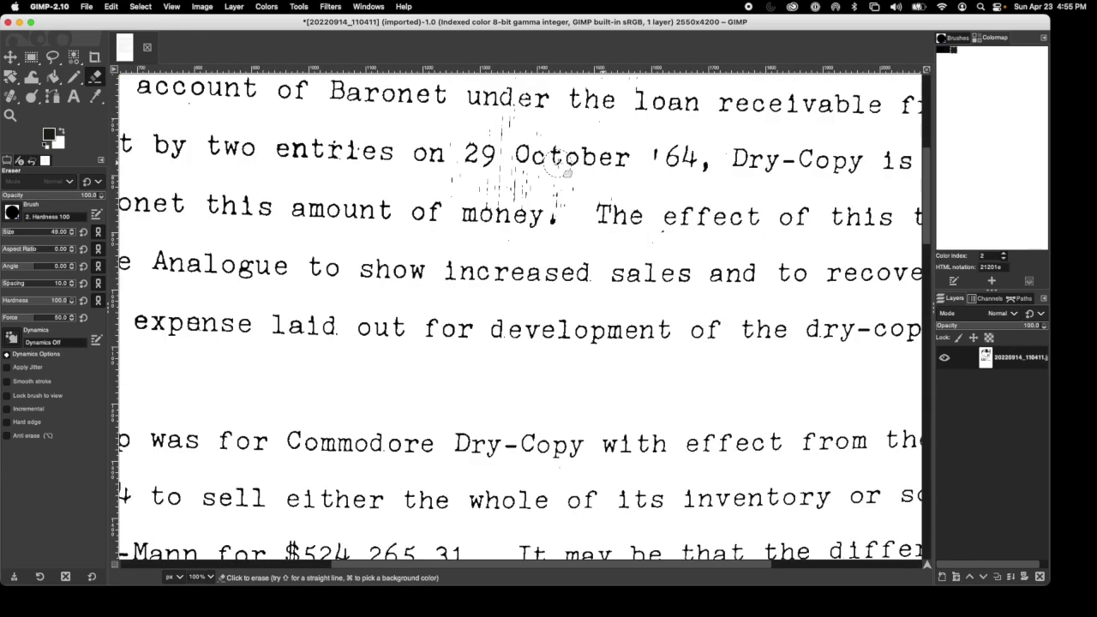
mouse_move(569, 174)
mouse_down()
mouse_move(501, 147)
mouse_move(536, 174)
mouse_move(576, 182)
mouse_move(503, 184)
mouse_up()
Set the eraser size to 15 and erase the fine specks between the letters around "October" and "money" in the first paragraph.
click(7, 232)
key(bracketleft)
key(bracketleft)
key(bracketleft)
click(509, 159)
scroll(634, 197, up, 3)
click(625, 335)
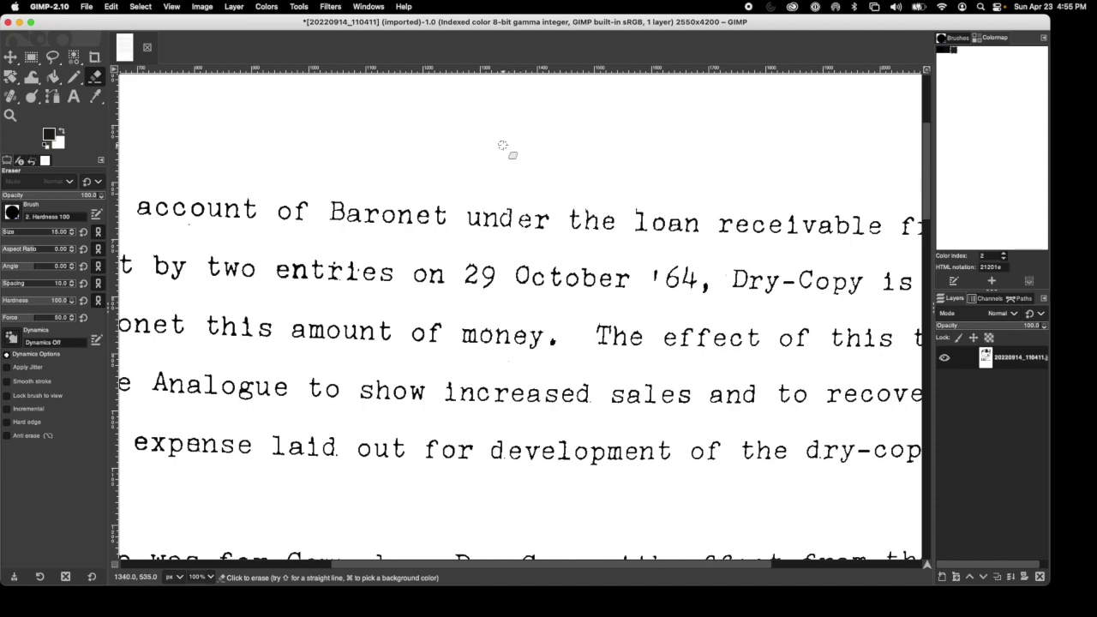
scroll(503, 146, down, 3)
scroll(503, 145, down, 1)
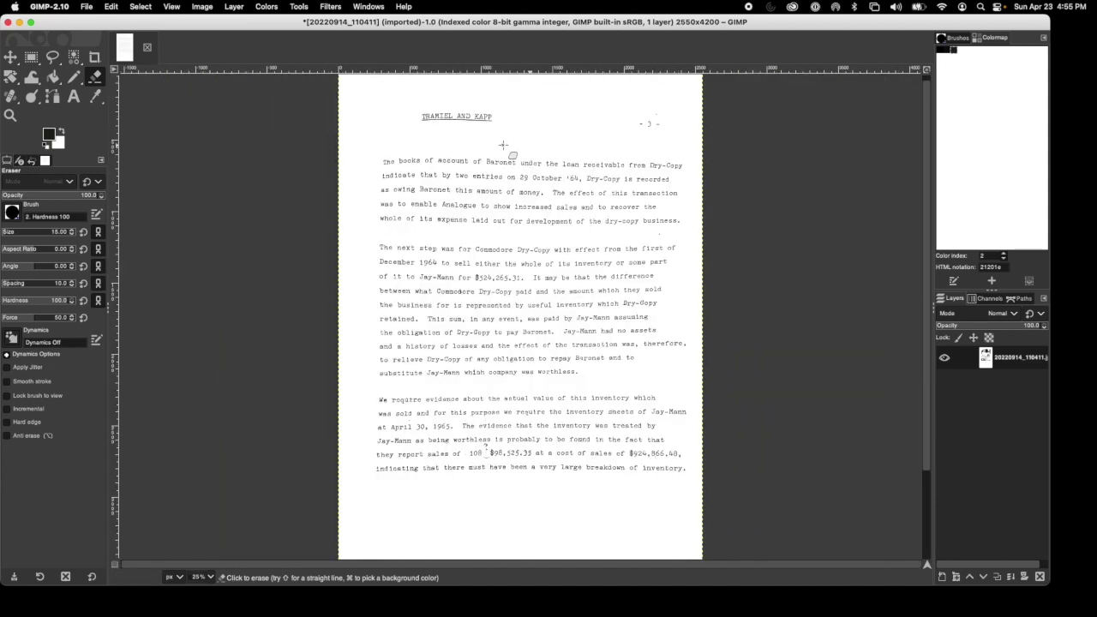
scroll(504, 146, down, 1)
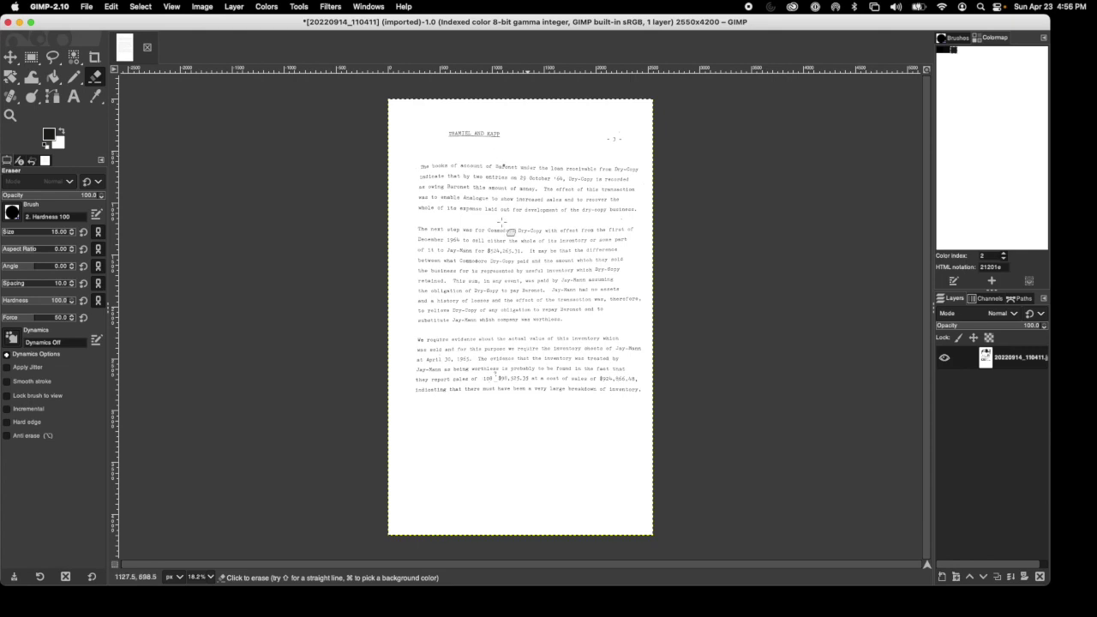
Start exporting the cleaned page as 20220914_110411.tif in the same folder as the original photo.
click(86, 7)
click(137, 175)
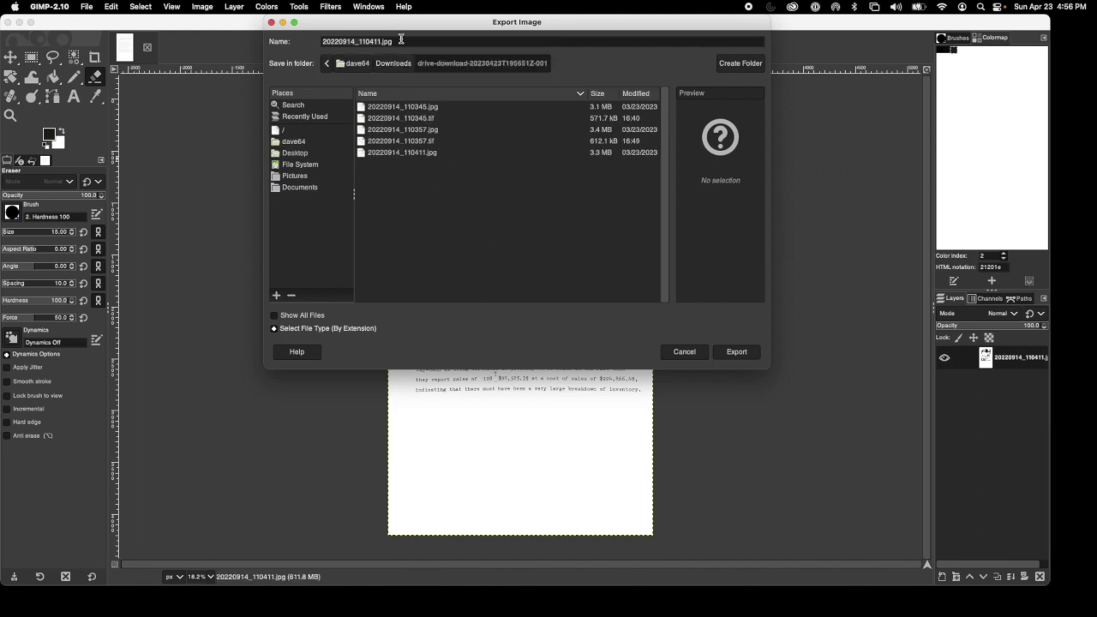
click(403, 40)
text(tif)
click(739, 353)
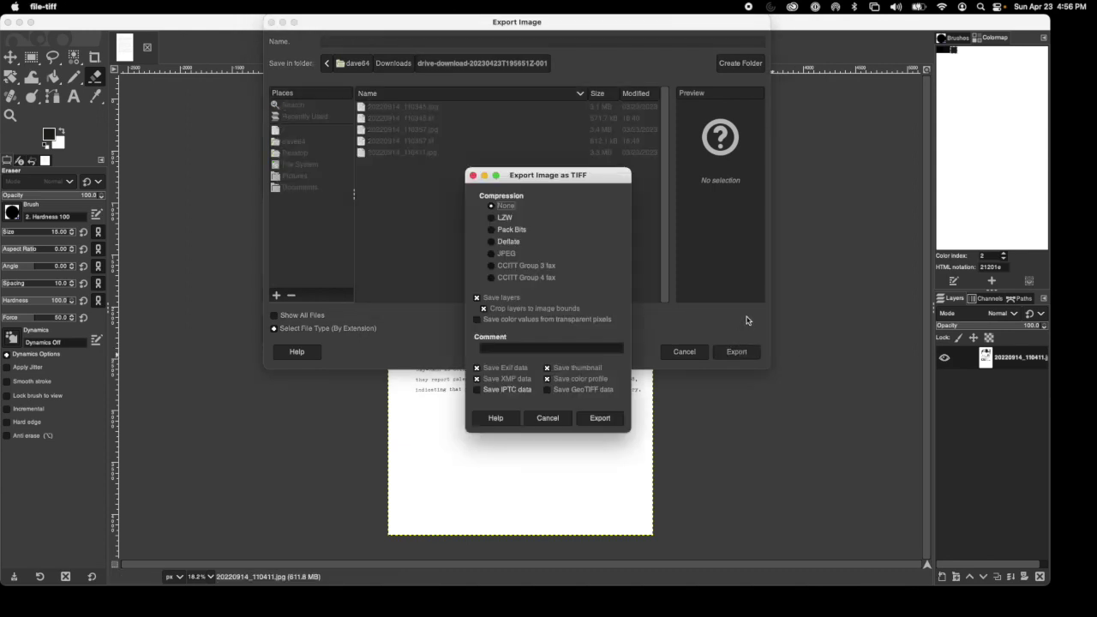
Export the TIFF with LZW compression, without saving layers, Exif data, XMP data or a thumbnail.
click(480, 298)
click(480, 368)
click(480, 379)
click(559, 370)
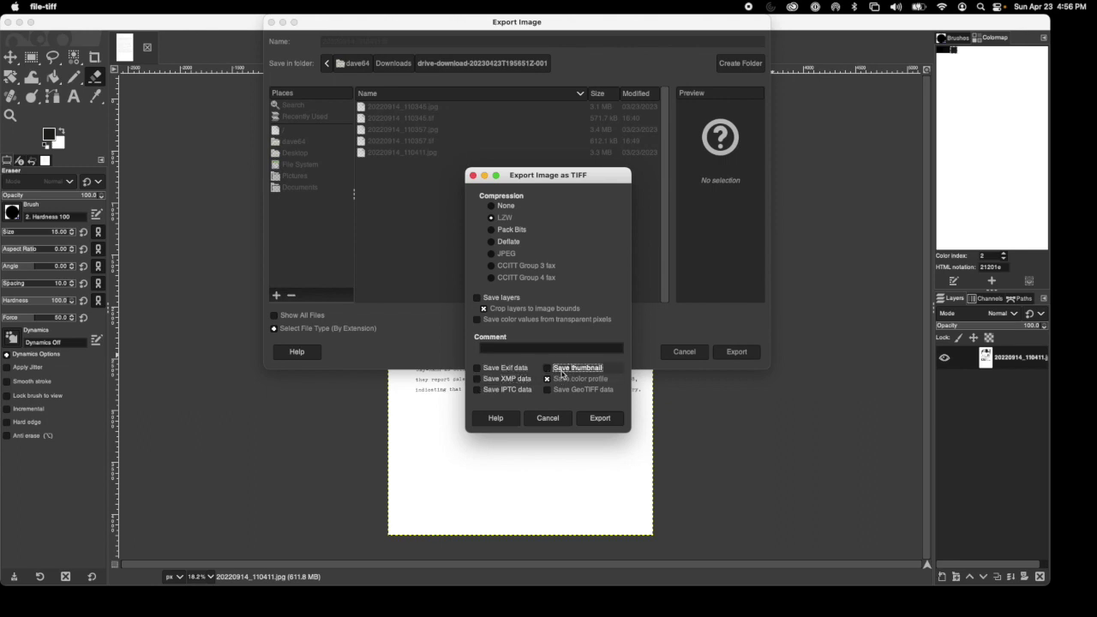
click(606, 419)
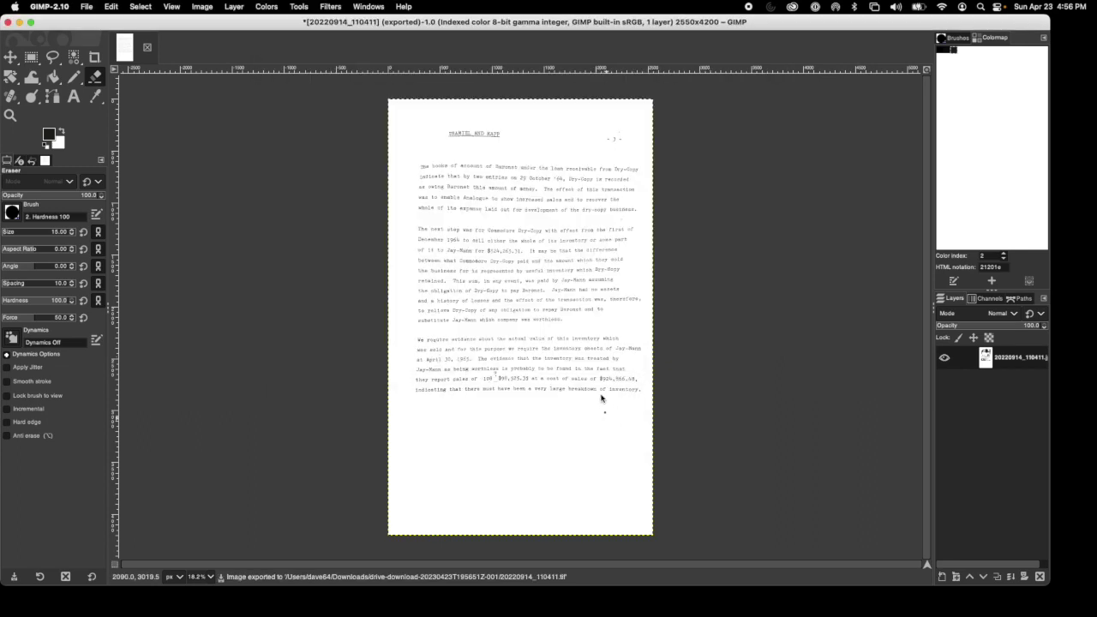
Quit GIMP and discard the unsaved changes to the exported page.
click(6, 22)
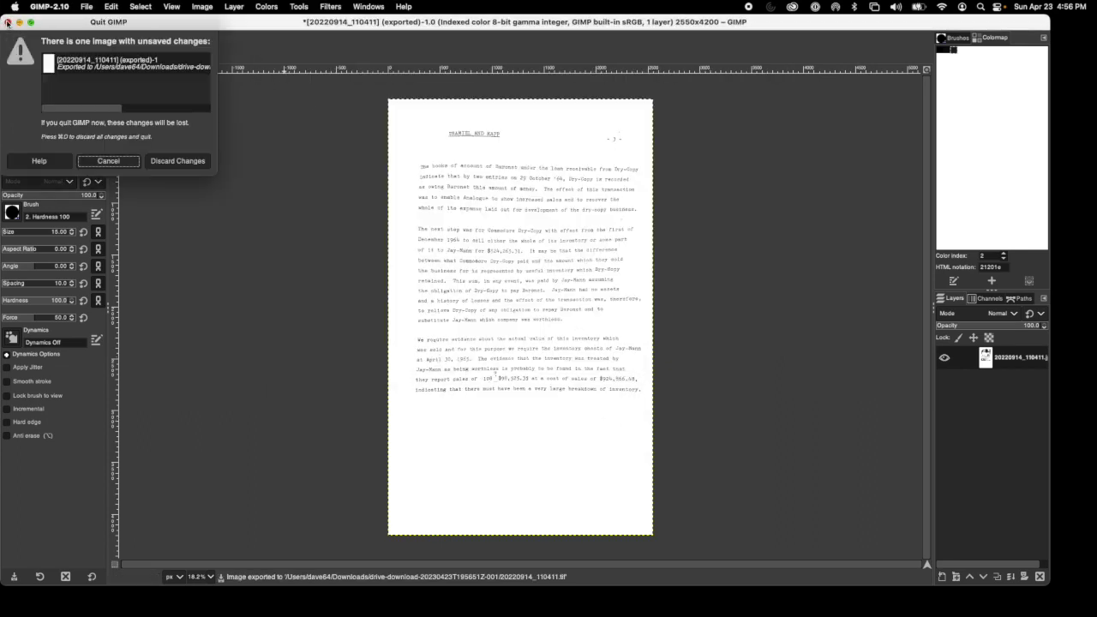
click(182, 162)
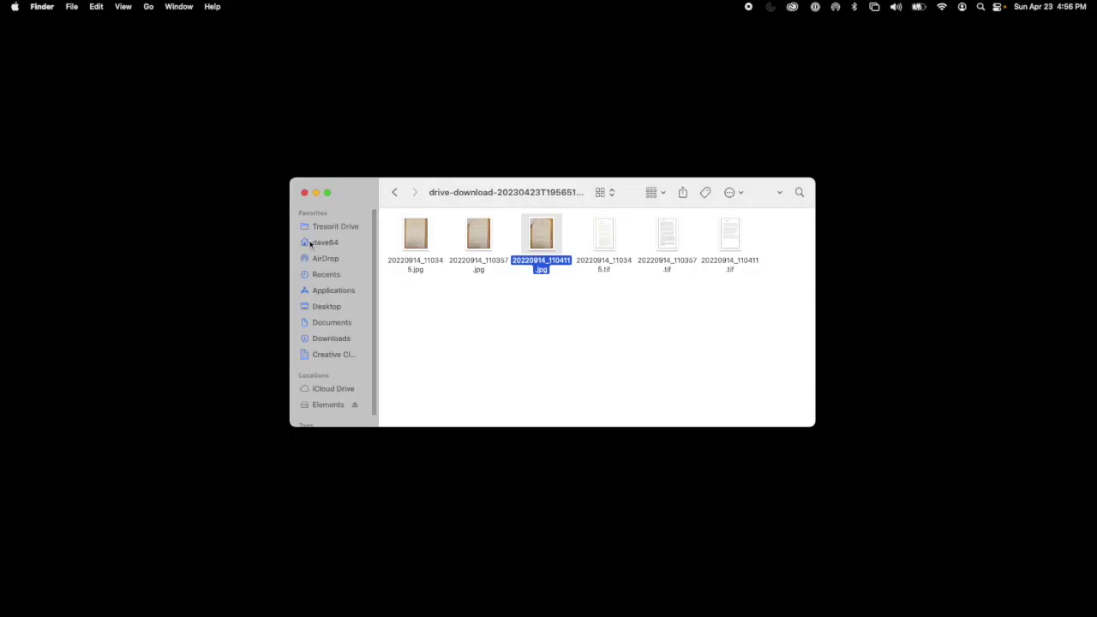
Open 20220914_110345.jpg and 20220914_110345.tif side by side in Preview to compare the original photo with the cleaned page.
double_click(415, 244)
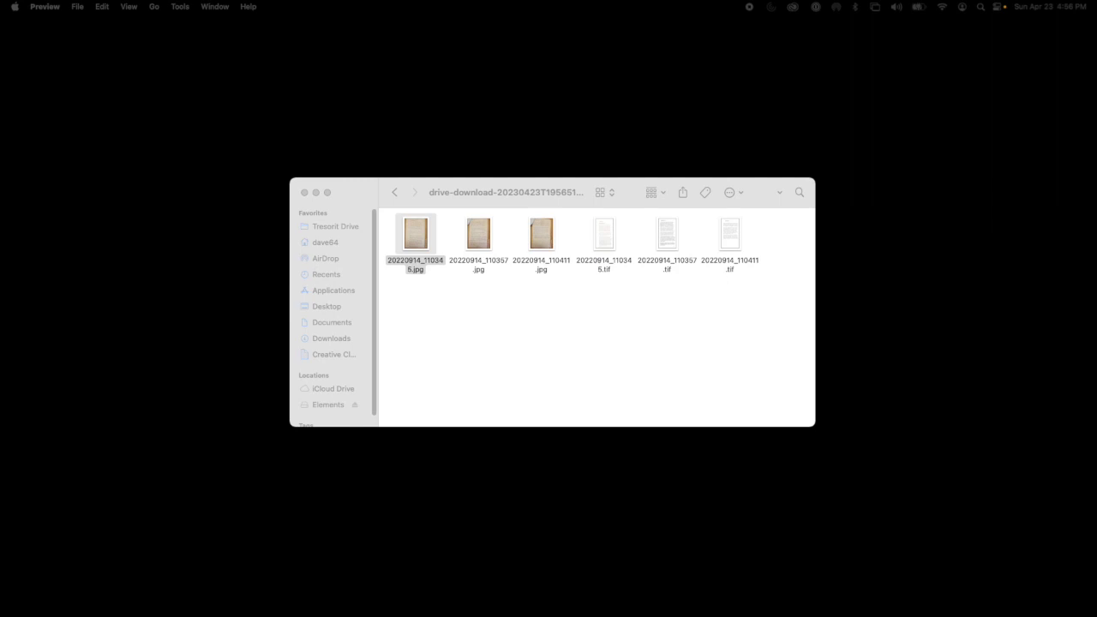
drag(318, 161, 289, 47)
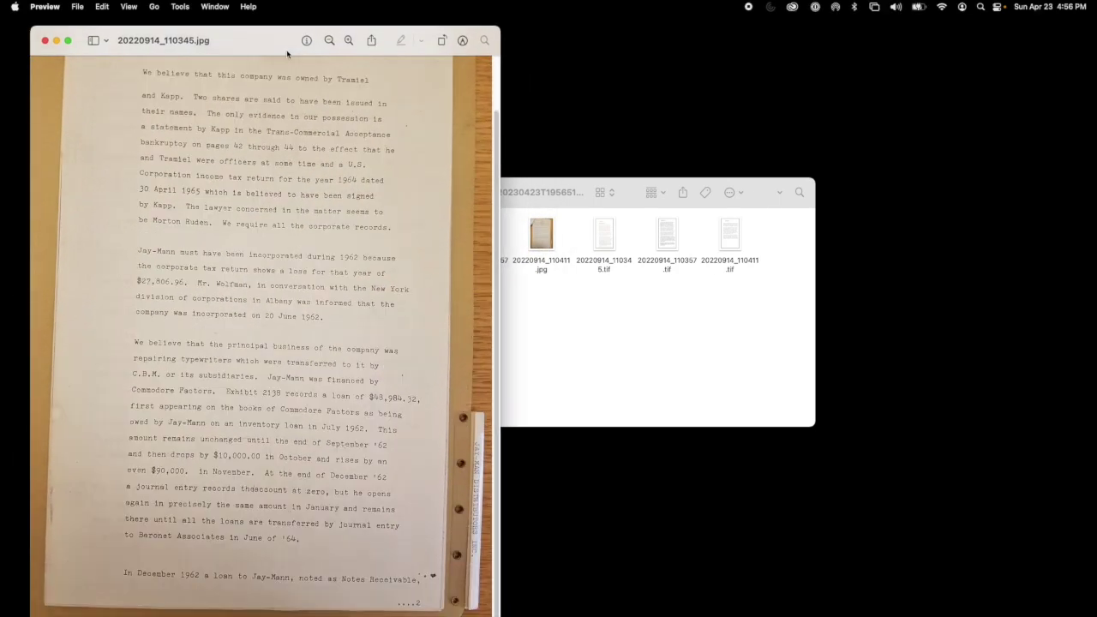
scroll(429, 267, up, 3)
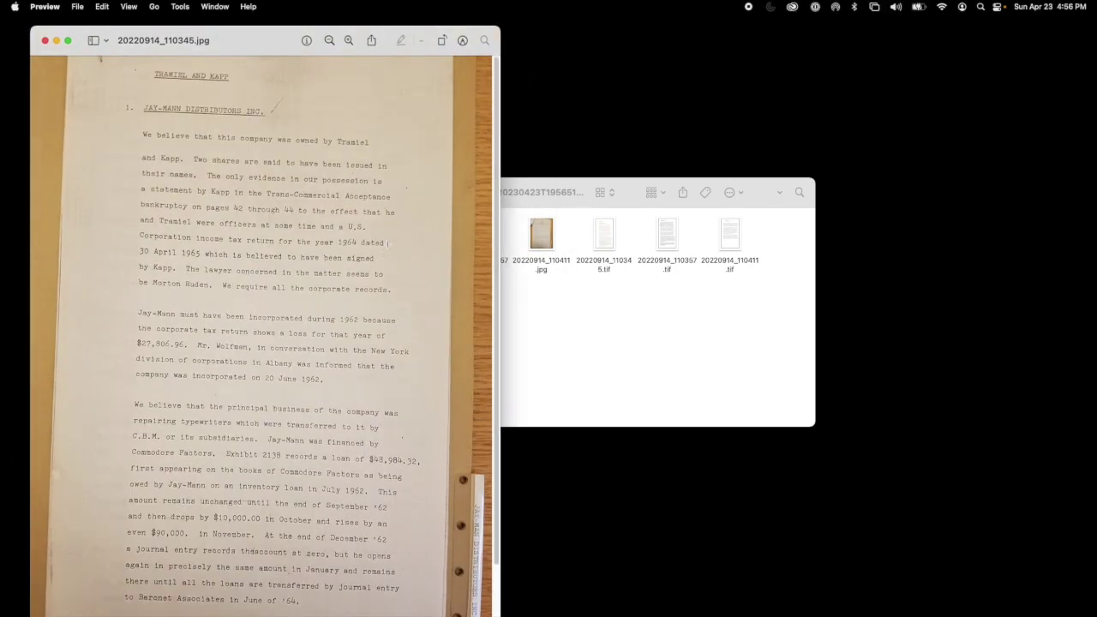
click(605, 238)
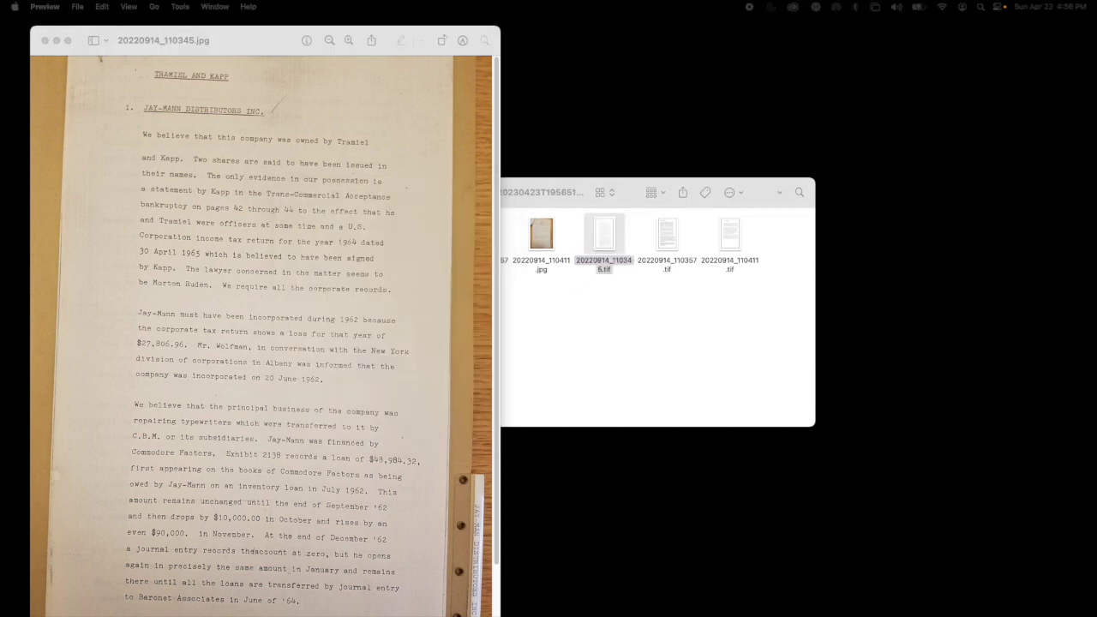
key(super+o)
drag(303, 409, 680, 44)
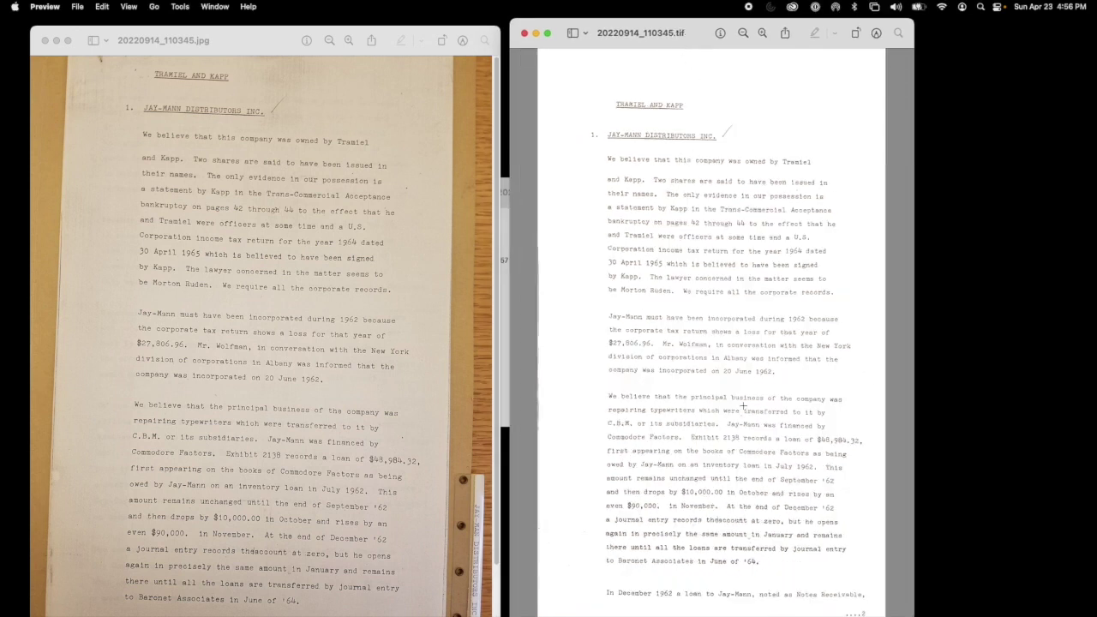